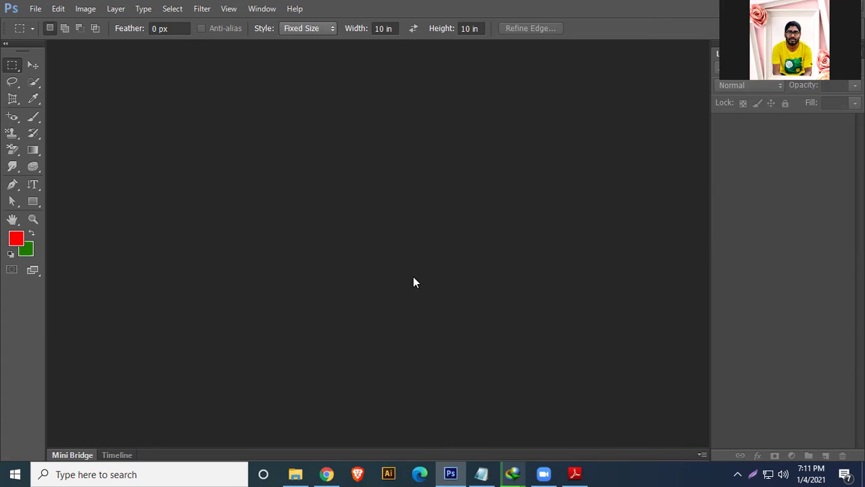
Create a new 15 × 10 inch document at 72 pixels/inch in RGB Color with a white background
click(33, 63)
click(38, 11)
click(46, 22)
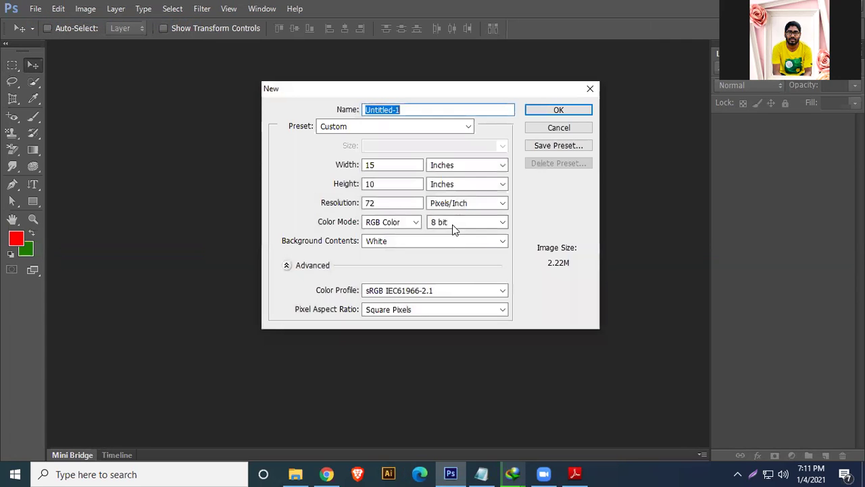
click(546, 113)
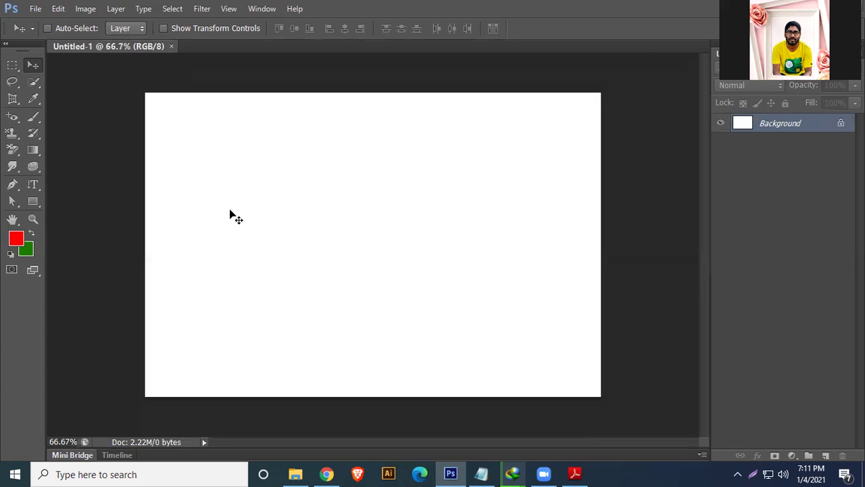
Draw a red rectangle shape about 574 × 417 px near the middle of the canvas
click(33, 201)
drag(221, 166, 462, 343)
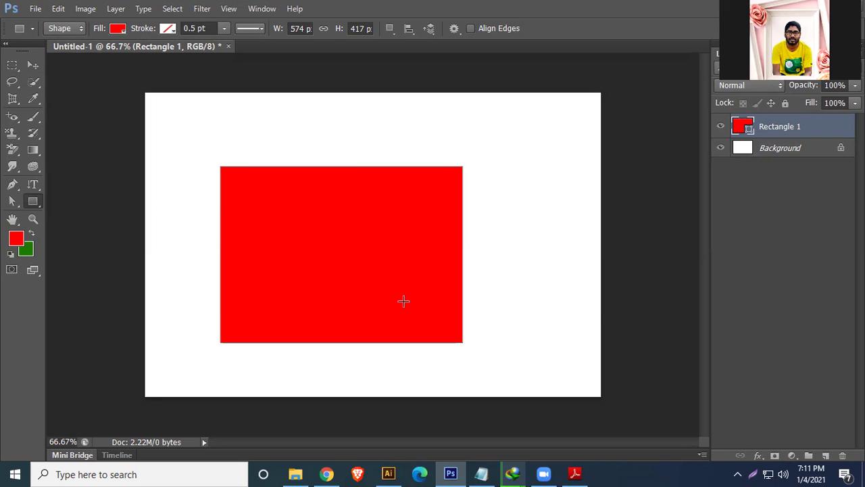
click(29, 64)
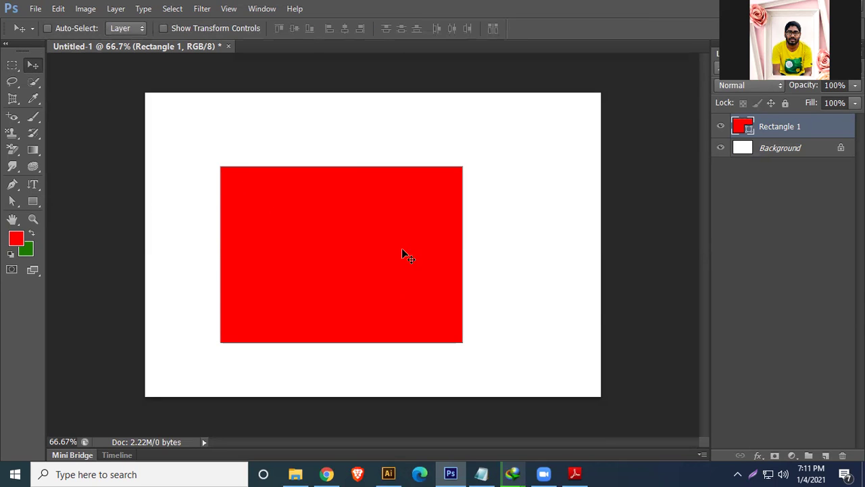
Examine the red rectangle's right edge and pixel structure at up to 3200% magnification
scroll(500, 298, up, 3)
scroll(500, 297, up, 8)
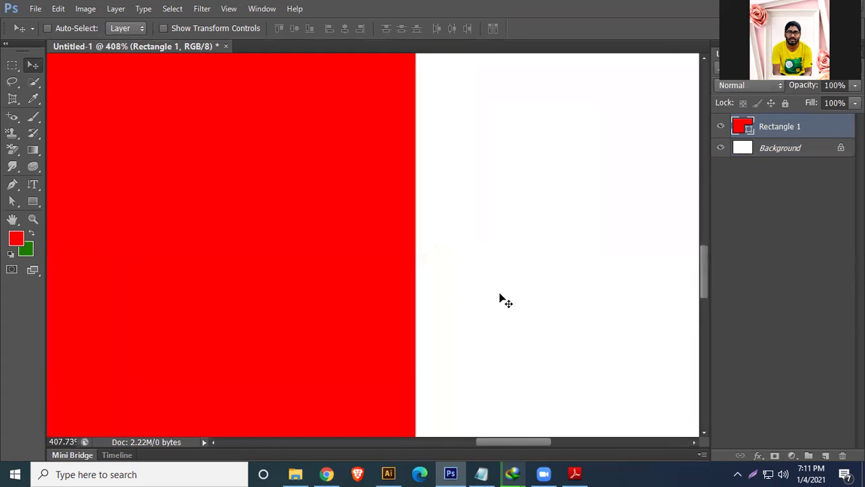
scroll(500, 298, up, 1)
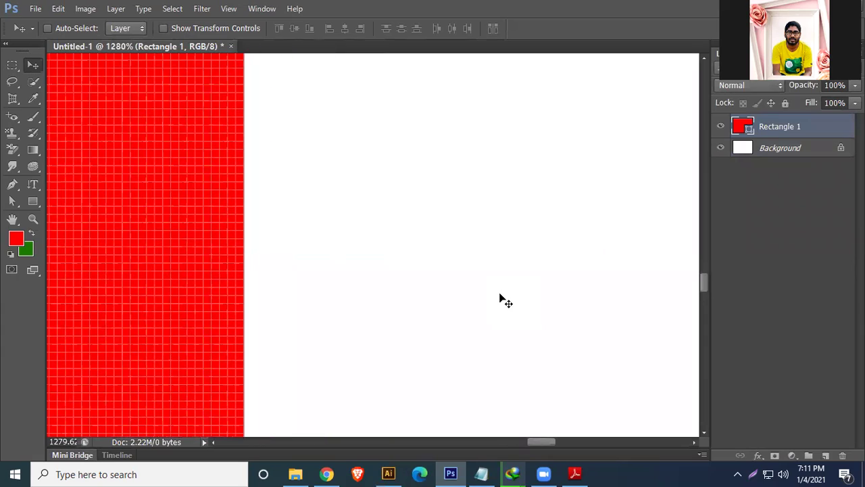
drag(246, 252, 579, 283)
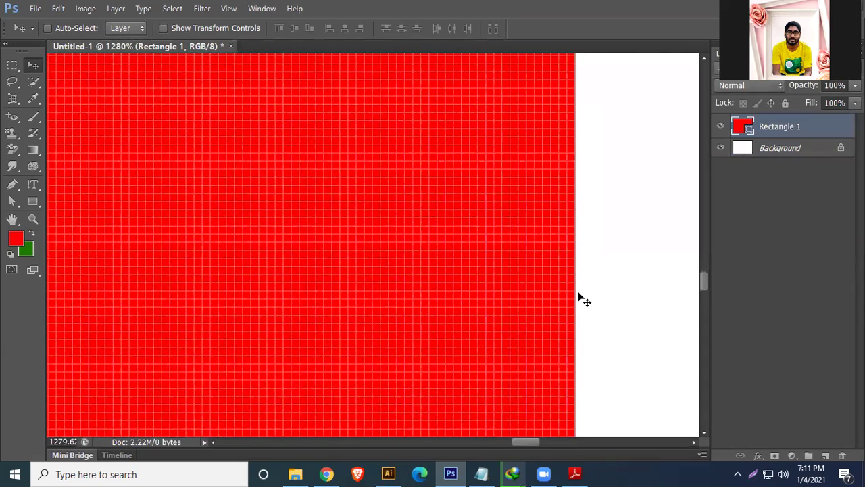
scroll(578, 295, up, 3)
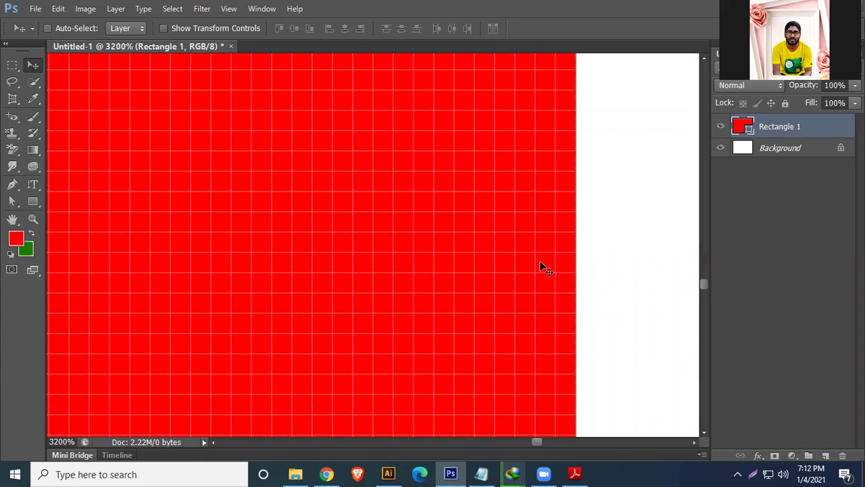
scroll(554, 279, down, 6)
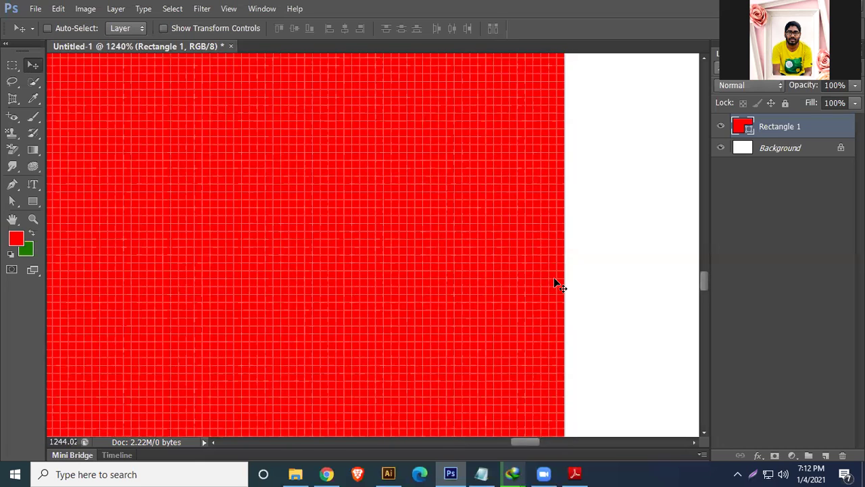
scroll(554, 279, down, 4)
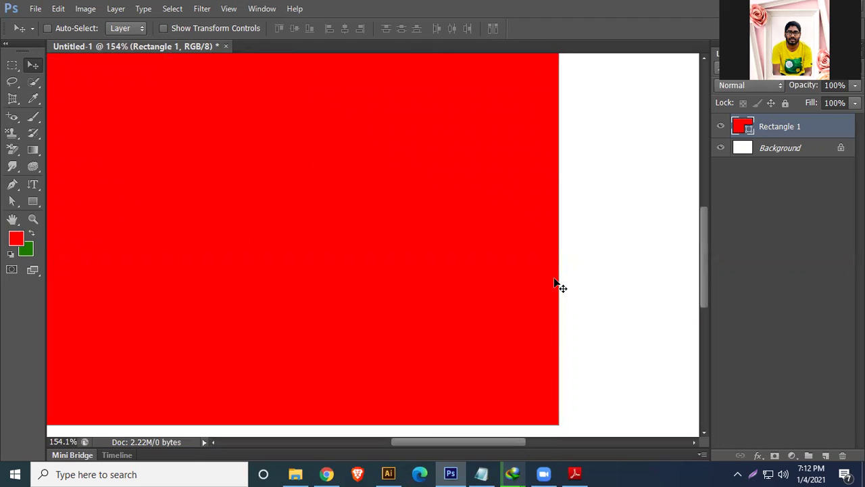
click(555, 283)
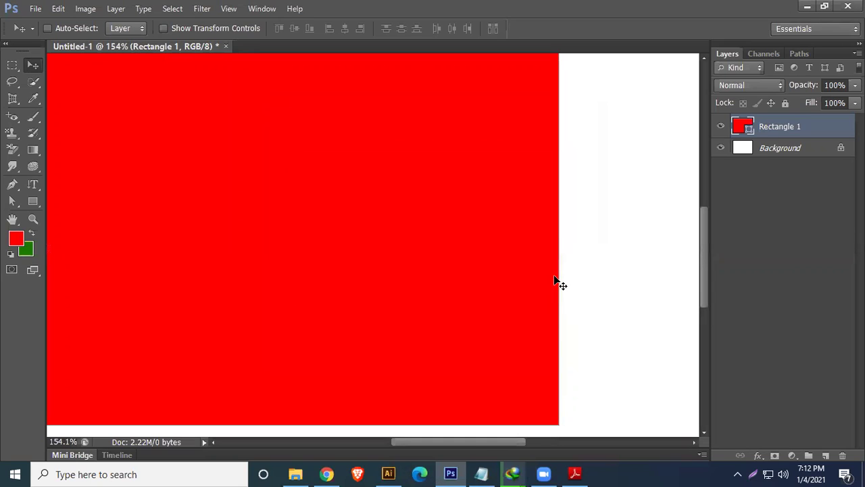
scroll(557, 276, down, 1)
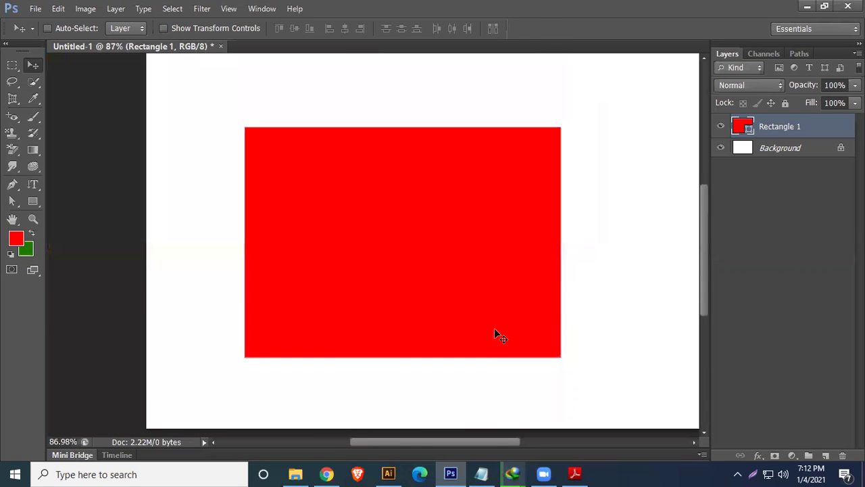
Switch to Illustrator and create a new 10 × 10 in CMYK document with one artboard
click(388, 473)
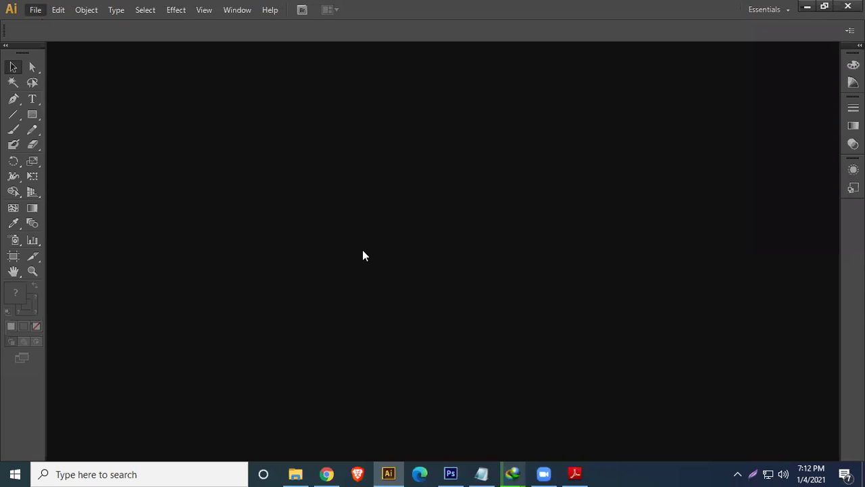
key(ctrl+n)
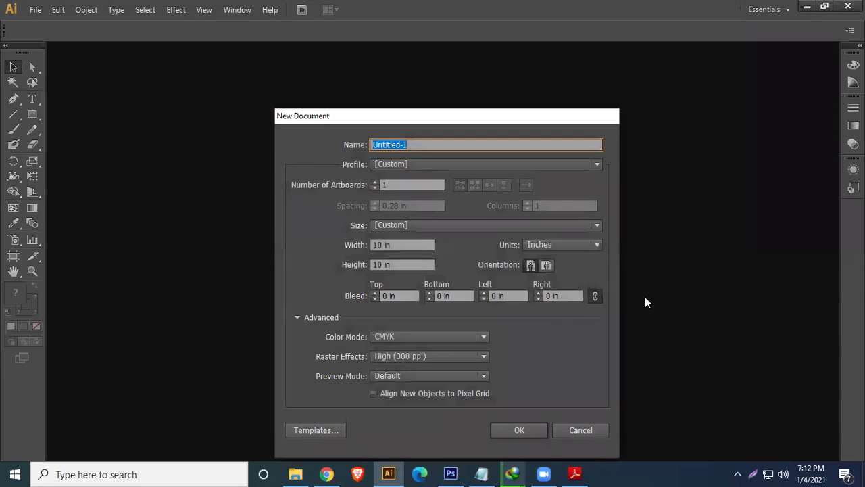
click(519, 430)
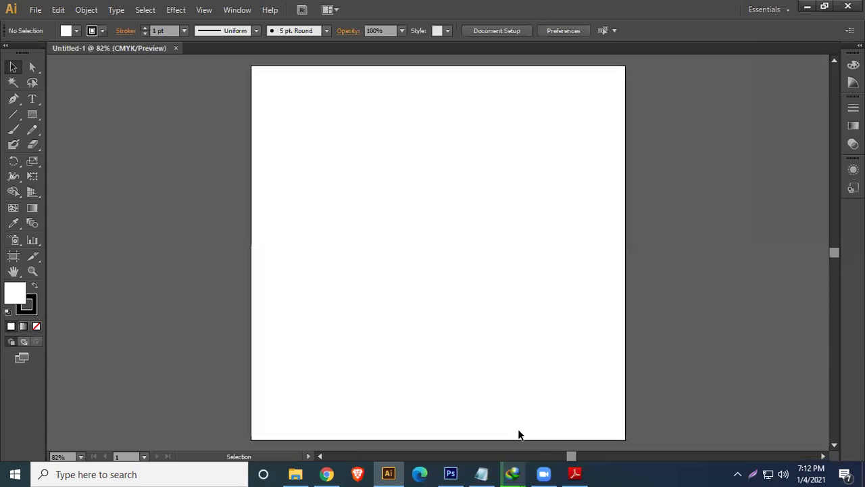
Draw an upright rectangle near the middle of the artboard with a red fill and no stroke
click(31, 114)
drag(330, 139, 498, 338)
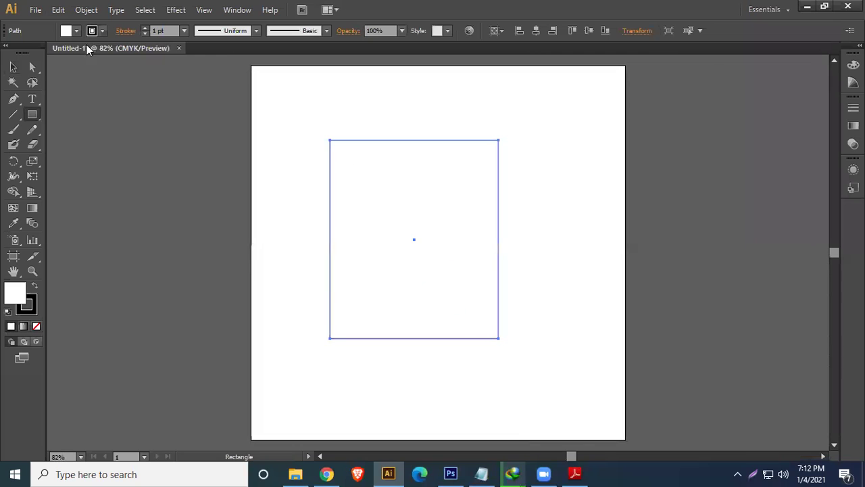
click(76, 31)
click(101, 53)
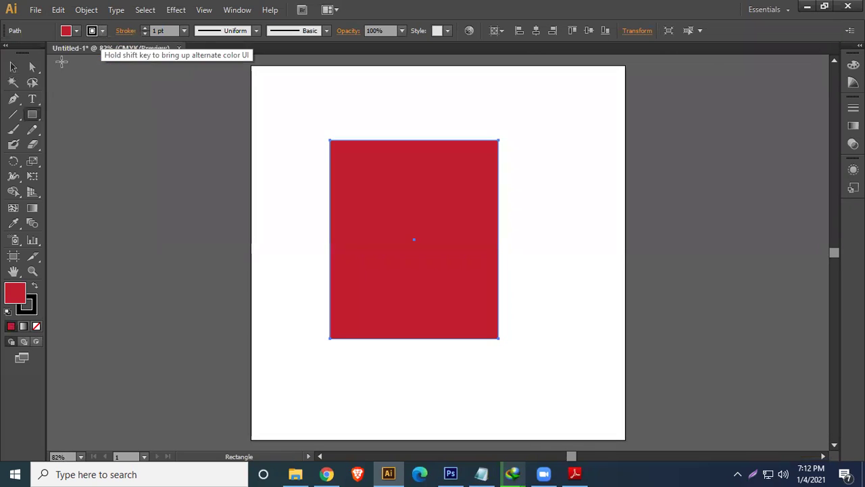
click(102, 31)
click(10, 54)
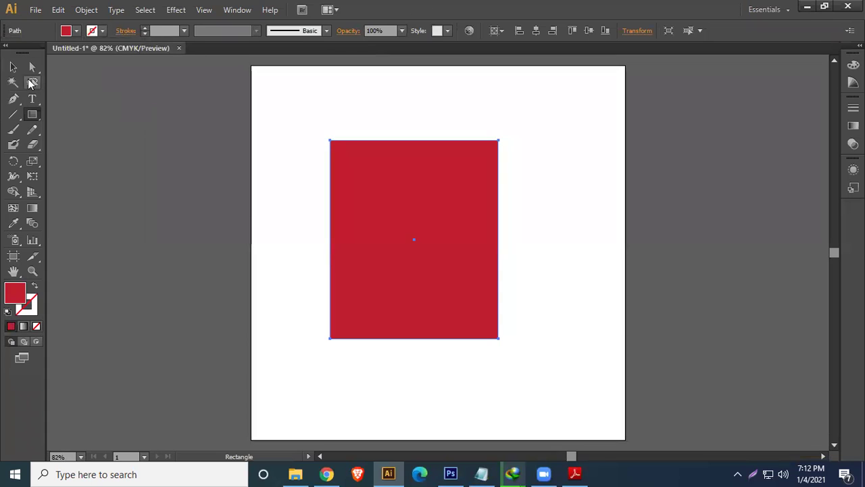
click(13, 68)
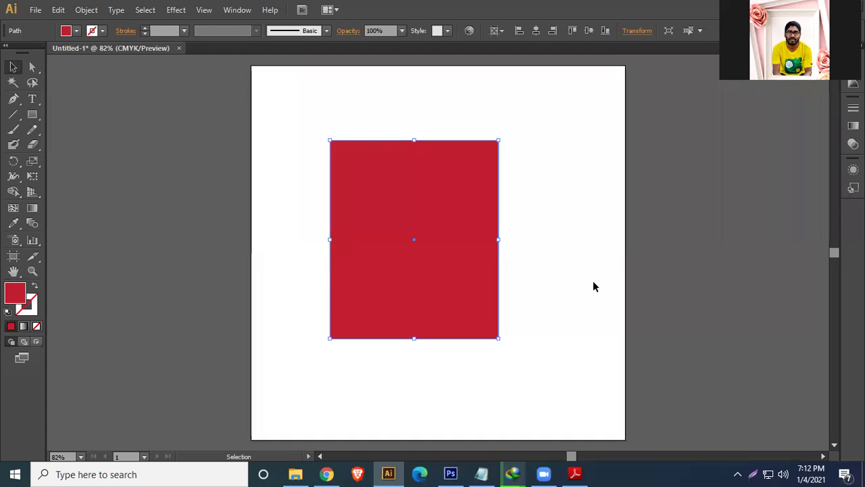
Examine the red rectangle's right edge at up to 6400% magnification, dismiss the download pop-up, and return to the whole artboard
scroll(592, 287, up, 6)
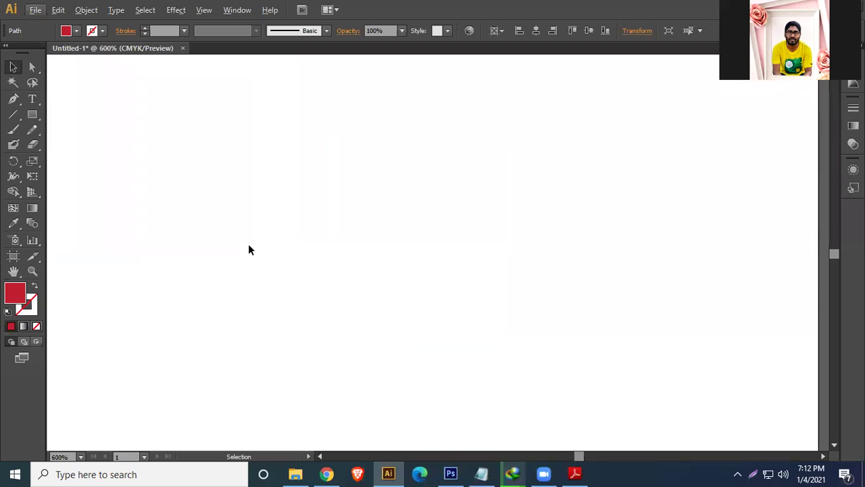
drag(248, 247, 685, 239)
drag(329, 232, 631, 261)
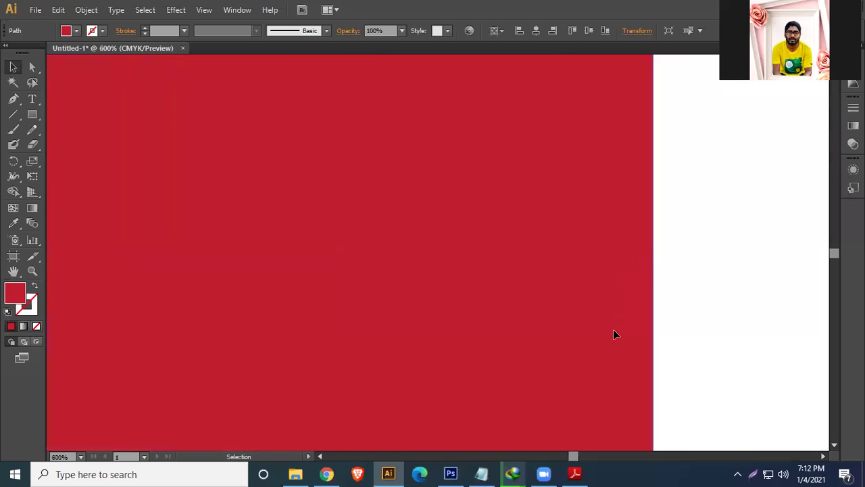
scroll(609, 279, up, 3)
scroll(609, 280, up, 4)
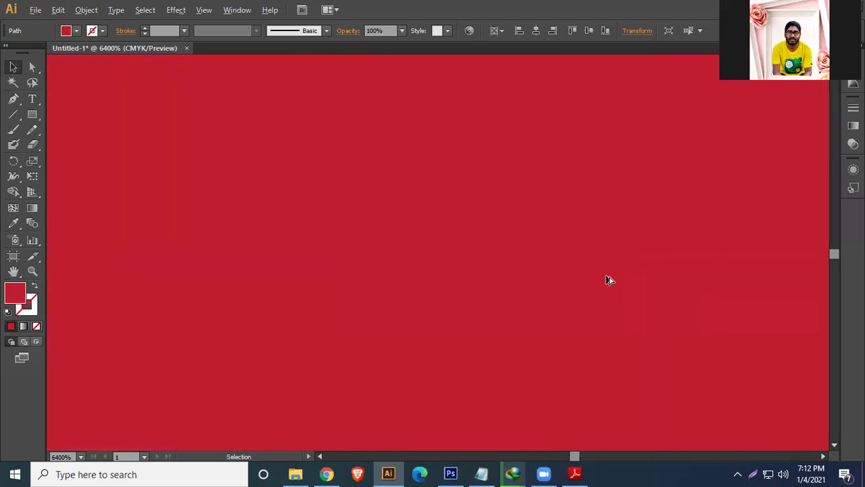
key(alt)
scroll(515, 248, right, 2)
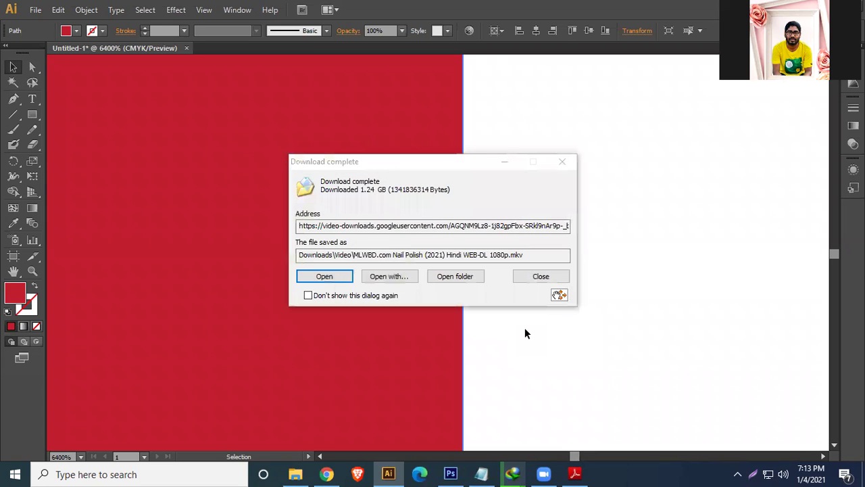
click(537, 280)
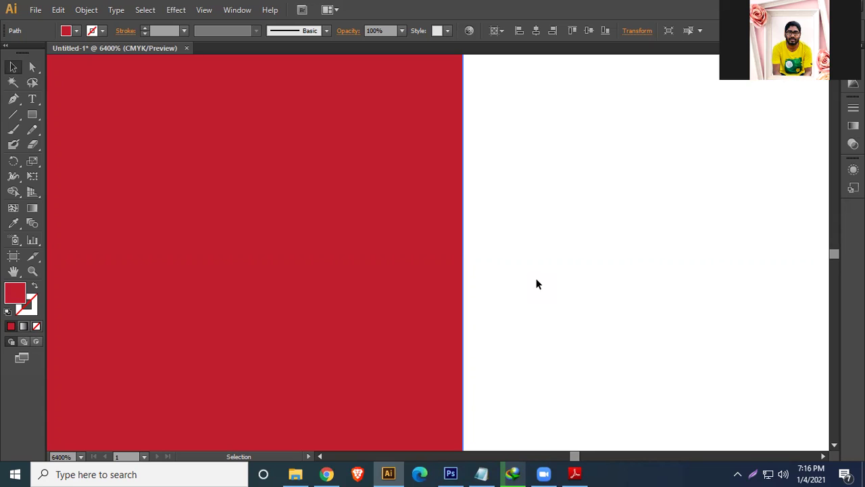
key(a)
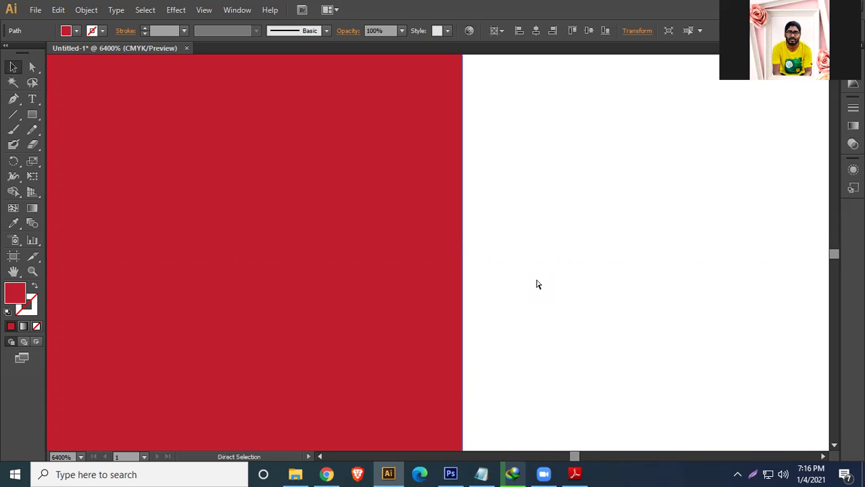
key(ctrl+0)
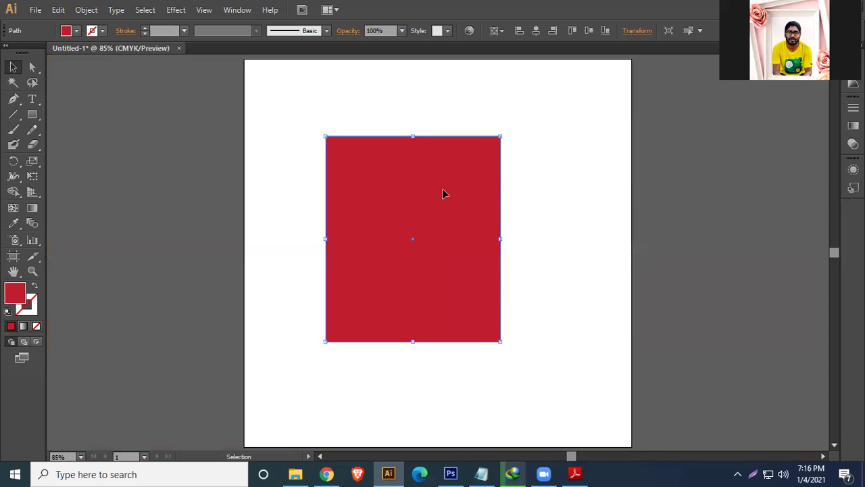
Delete the red rectangle and close the document without saving
key(Delete)
click(178, 48)
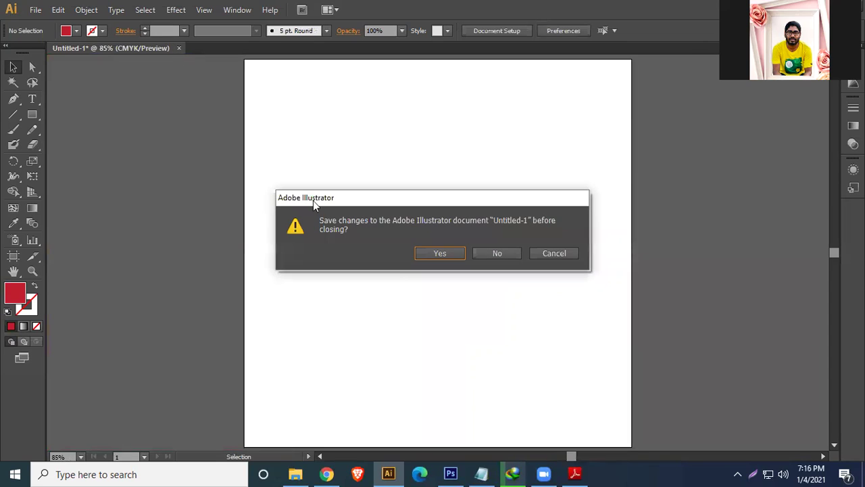
click(507, 259)
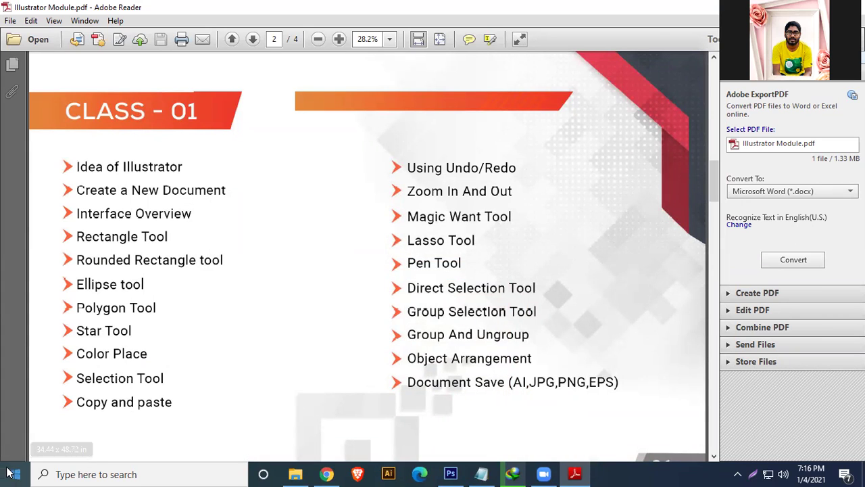
Launch Adobe Illustrator CS6 (64 Bit) and reset the Essentials workspace
key(super)
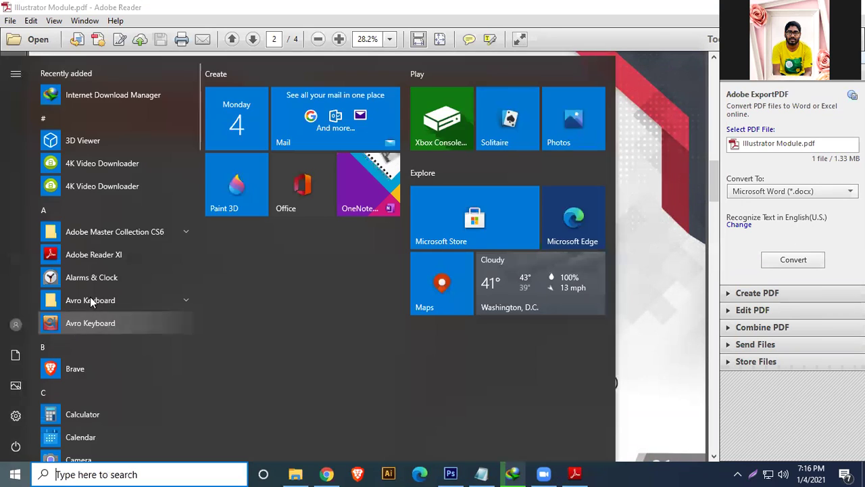
click(149, 236)
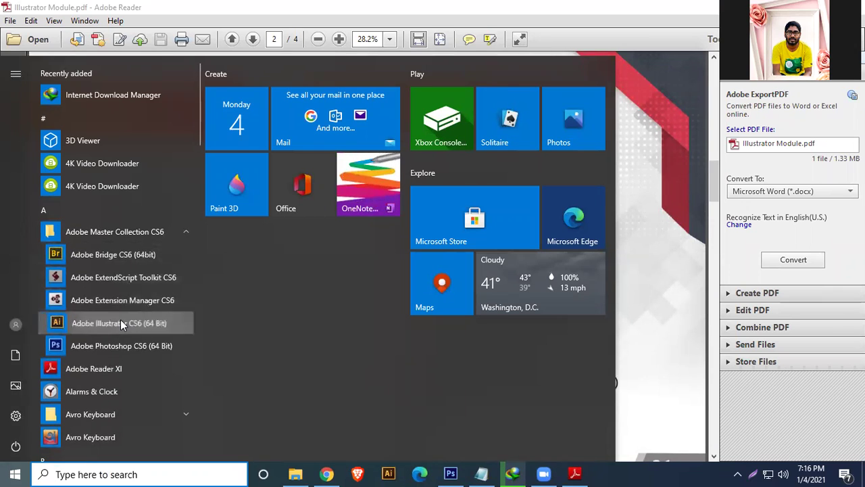
click(121, 321)
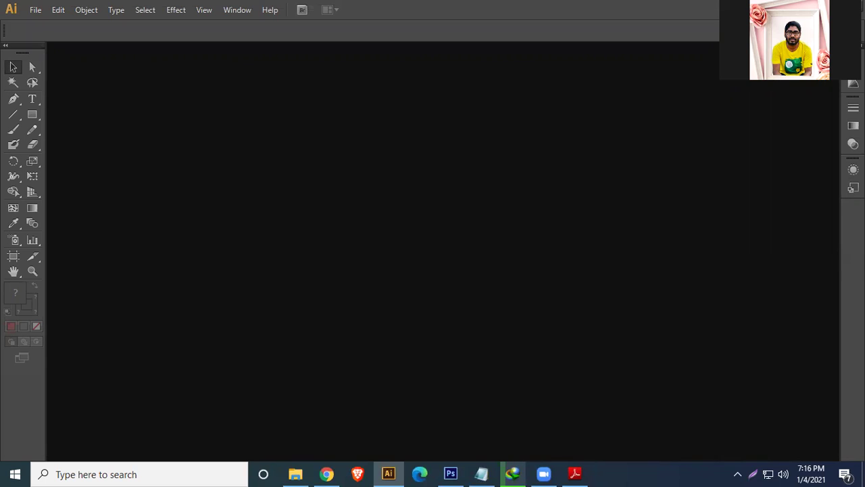
click(798, 10)
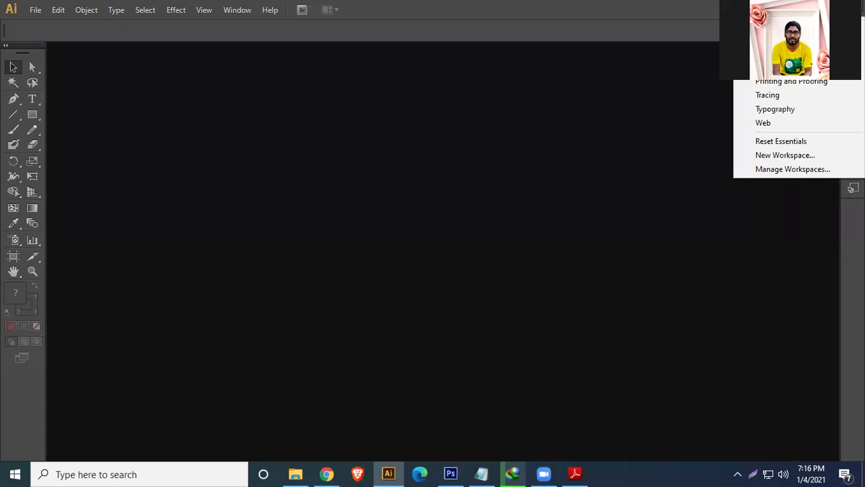
click(791, 141)
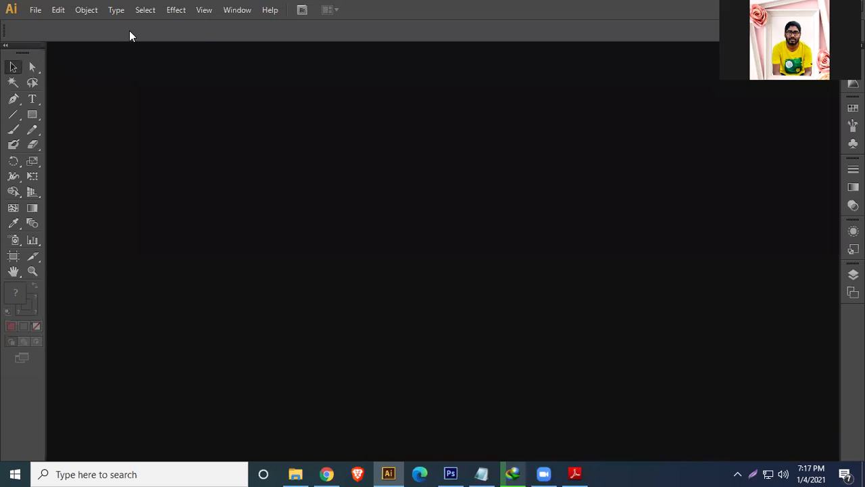
Look at the Photoshop window for comparison and return to Illustrator
key(alt+Tab)
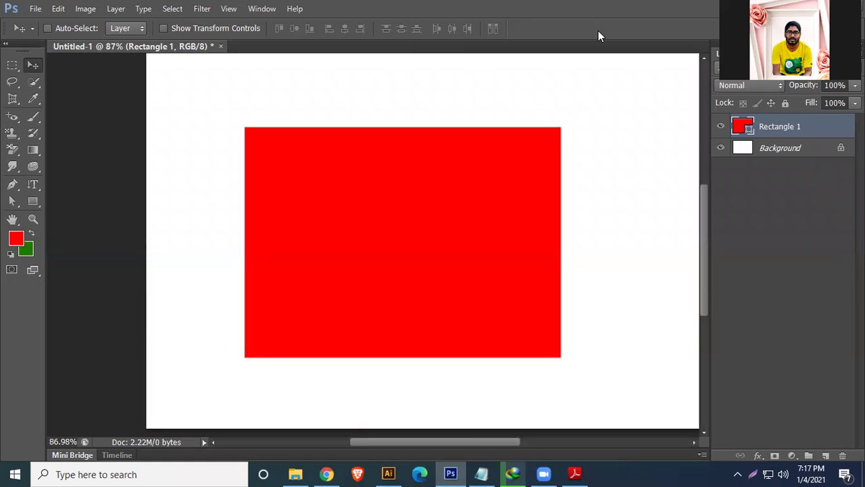
key(alt+Tab)
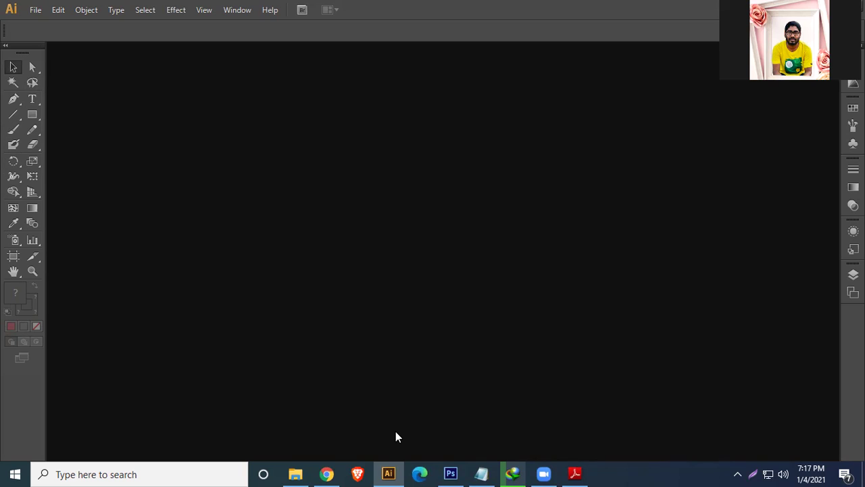
Switch to Photoshop, activate its Eyedropper tool for comparison, and return to Illustrator
click(452, 473)
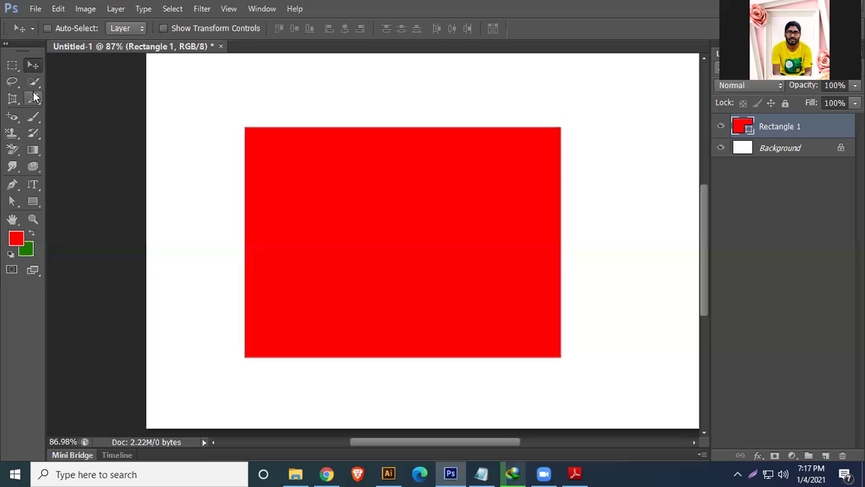
click(34, 98)
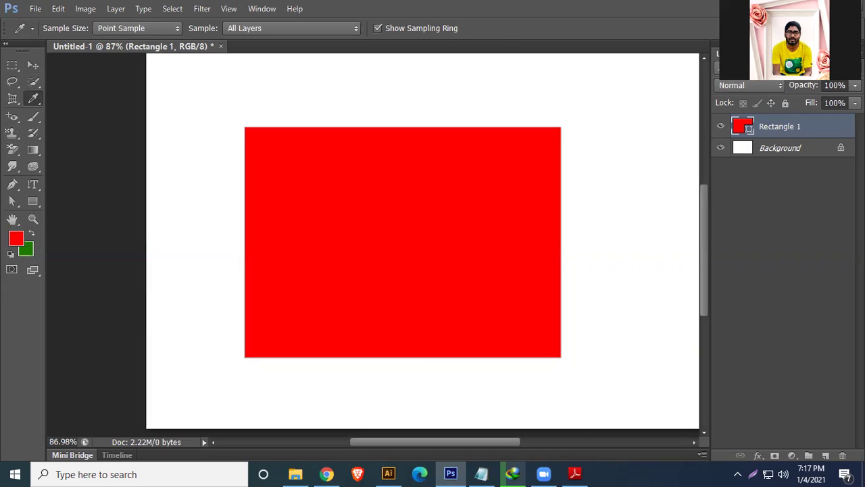
key(alt+Tab)
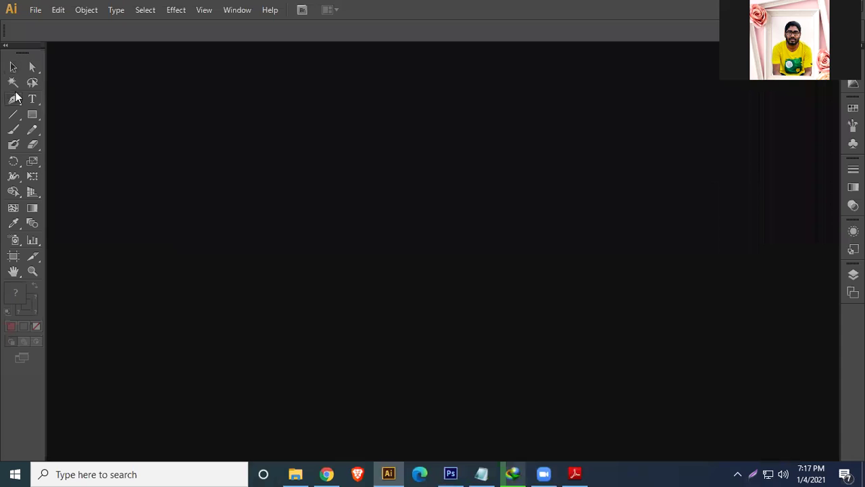
Create a new Illustrator document with the existing document settings
click(32, 10)
click(46, 24)
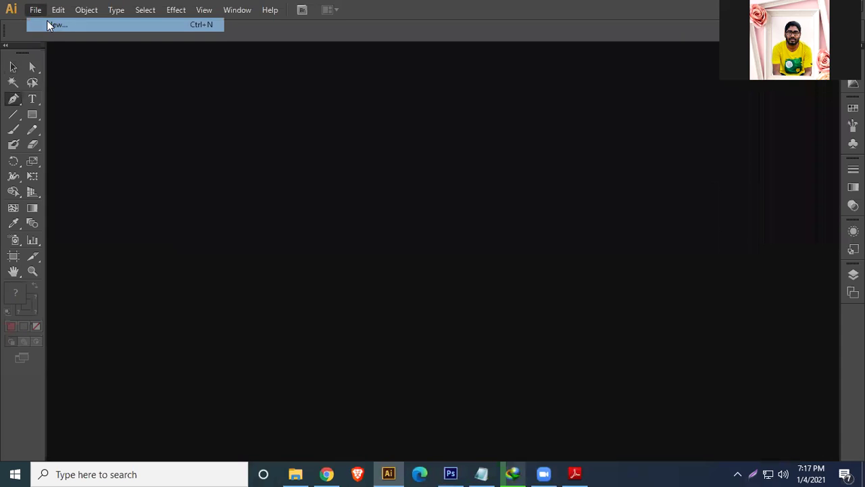
click(518, 423)
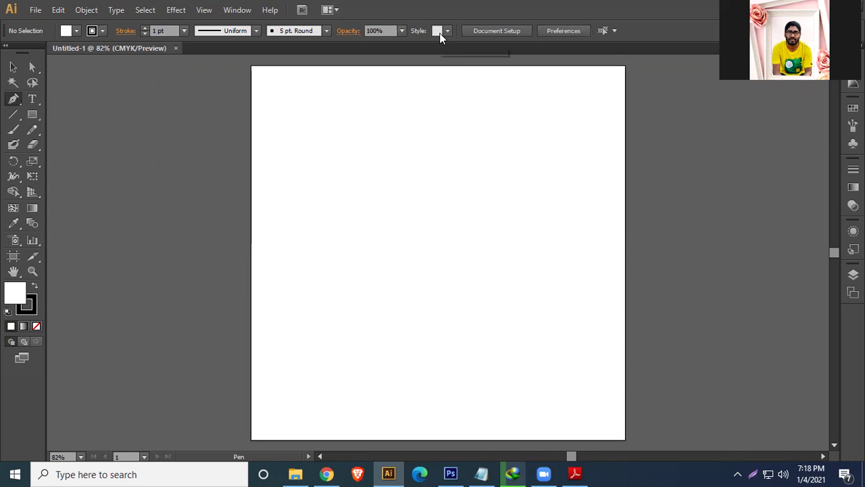
Try the Selection and Rotate tools in the blank document, and close it
click(12, 67)
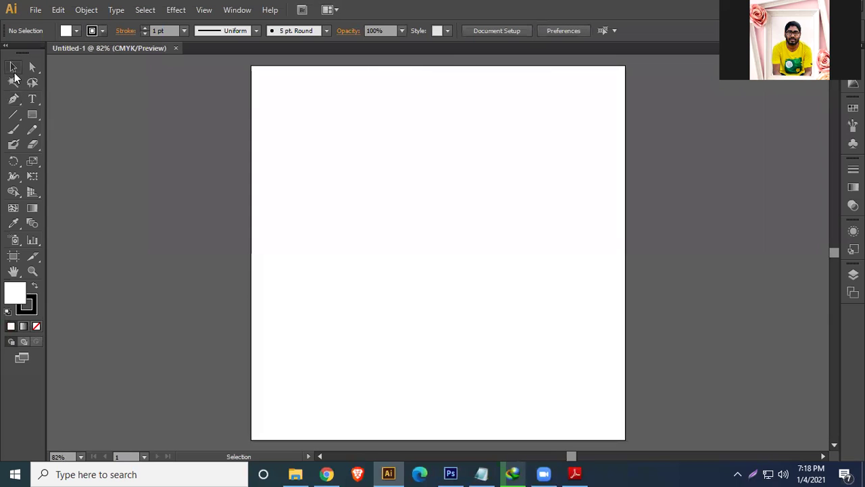
click(30, 175)
click(20, 162)
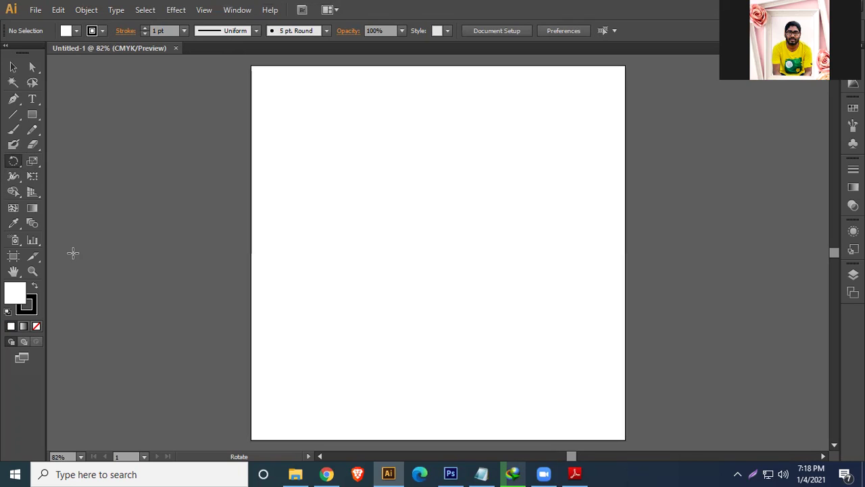
click(12, 68)
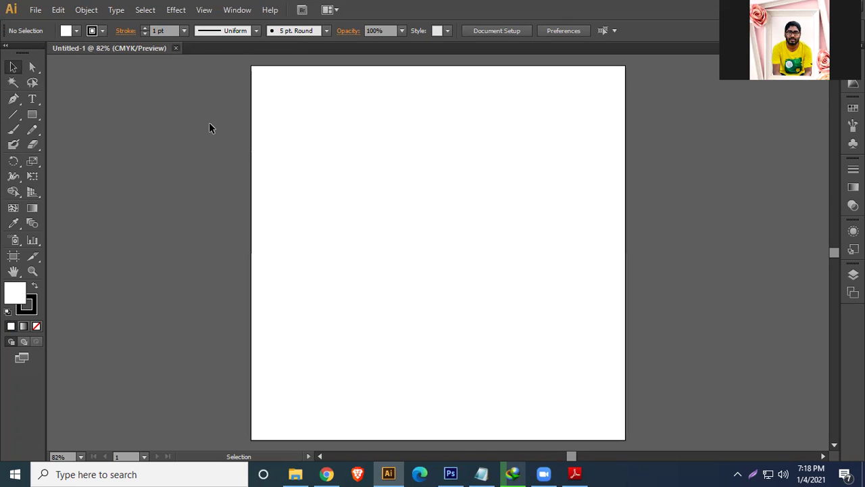
key(ctrl+w)
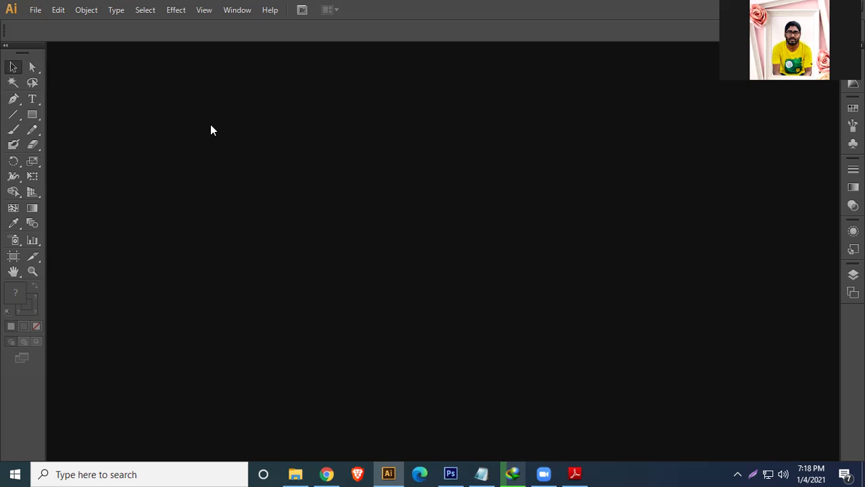
Begin another new document and set its profile to Print
click(34, 10)
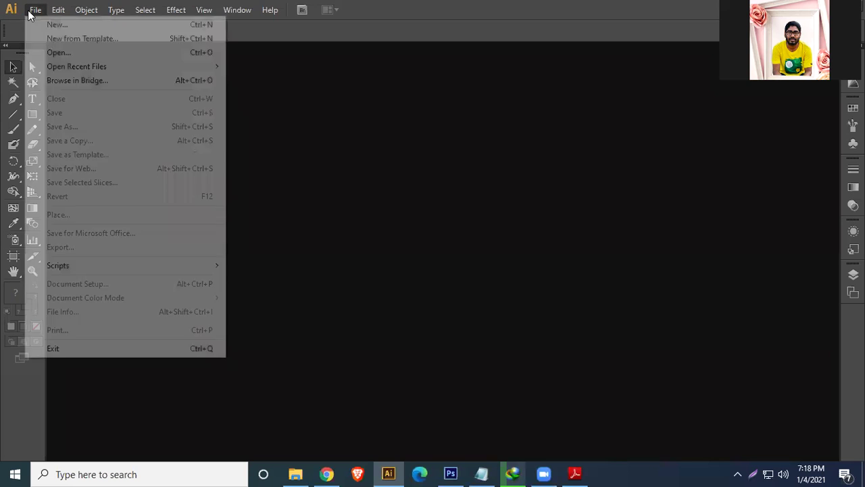
click(63, 25)
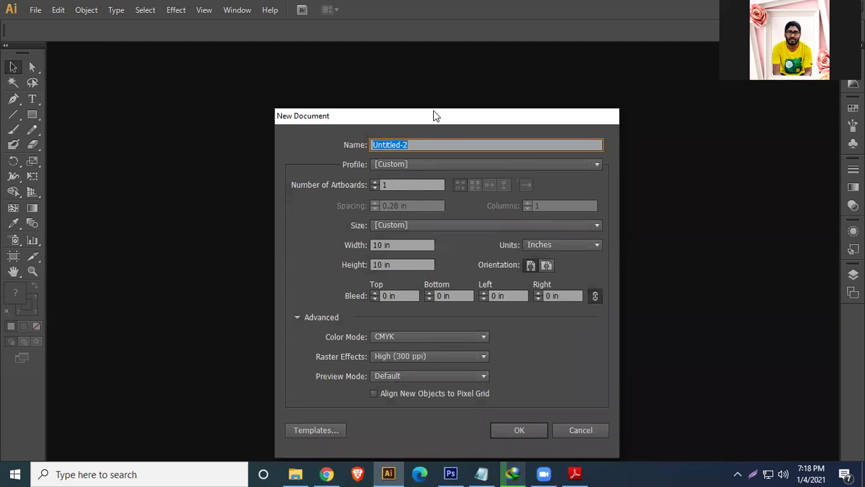
click(429, 144)
drag(429, 144, 334, 137)
click(479, 164)
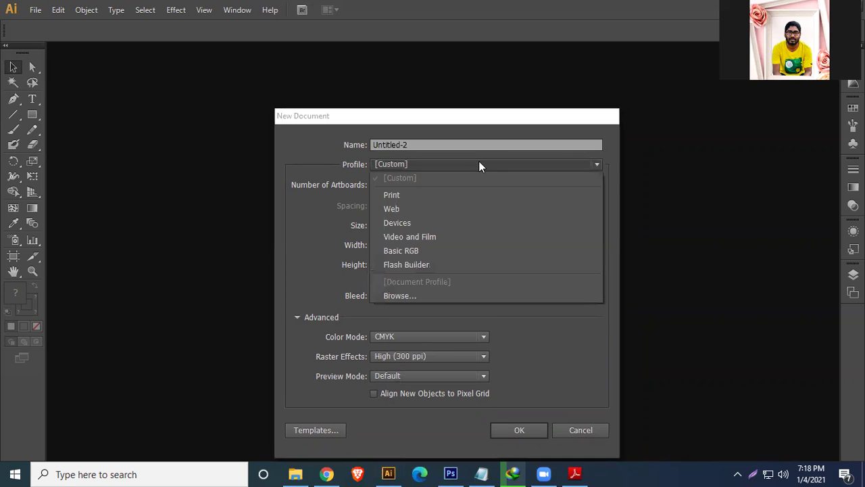
click(407, 198)
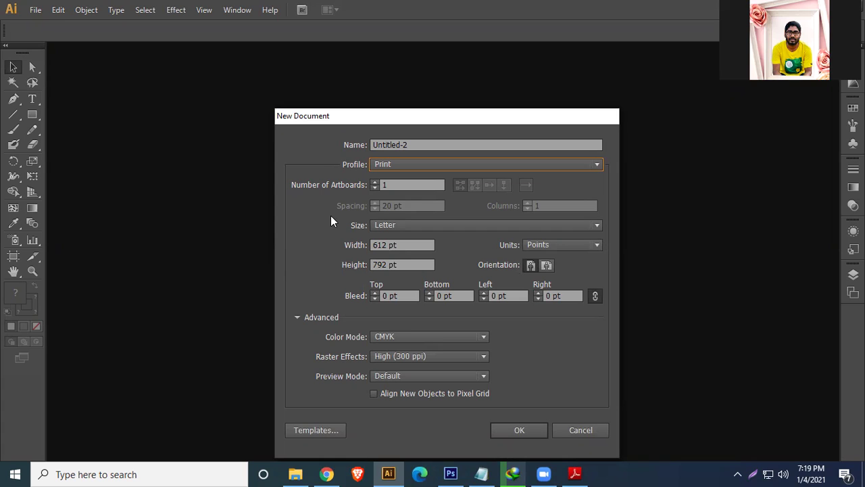
Try artboard counts of 2, 1 and 3 in the new document settings
click(406, 185)
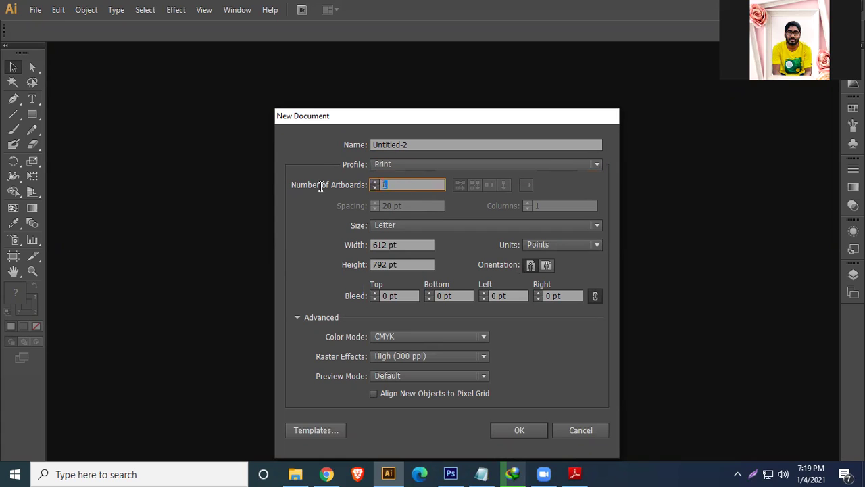
text(2)
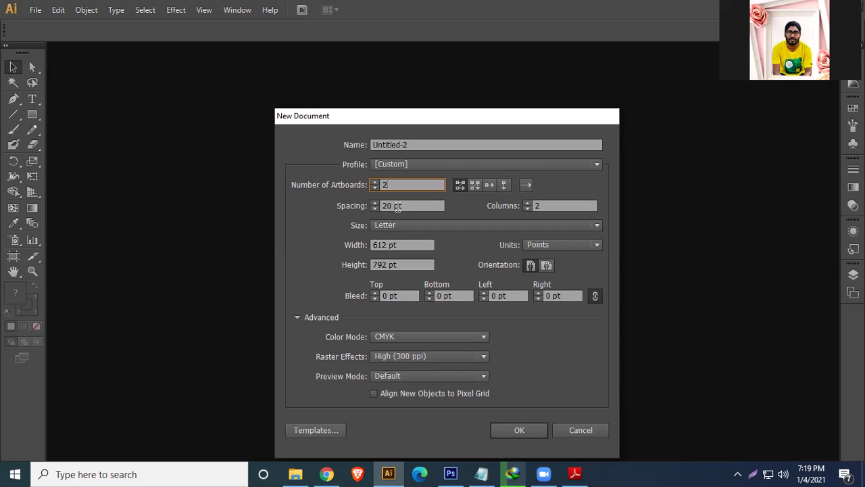
key(BackSpace)
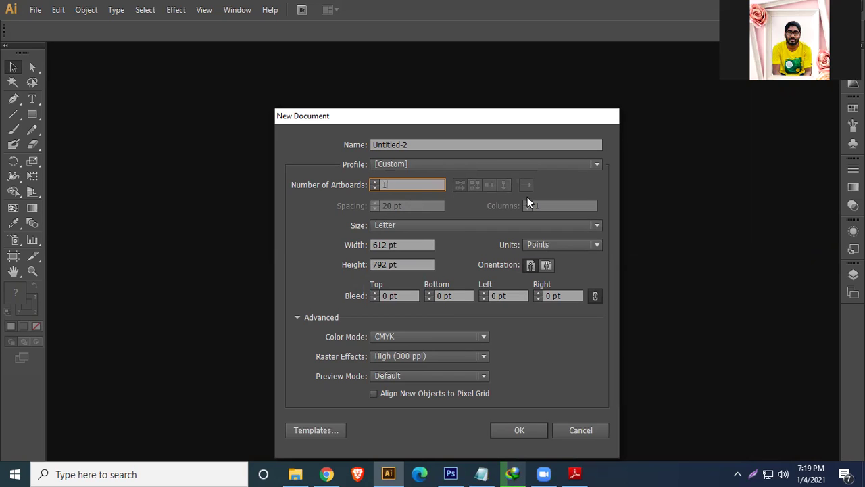
text(1)
drag(401, 190, 356, 186)
text(3)
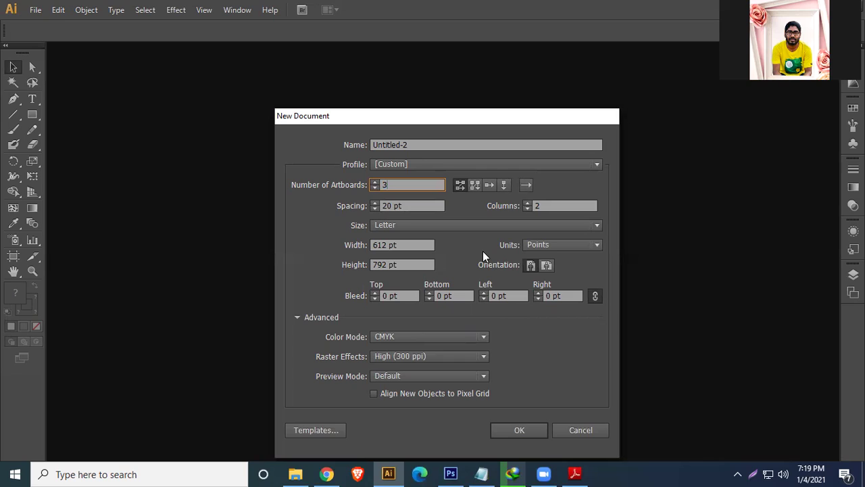
Set the number of artboards to 5 and create the document
key(BackSpace)
text(5)
click(529, 431)
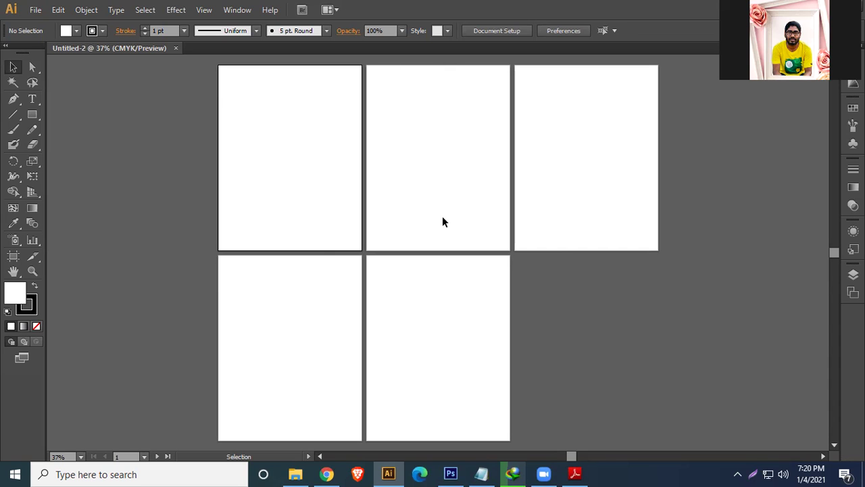
Begin another new document with its artboards arranged in a grid by column, moving the dialog clear of the existing artboards
click(35, 9)
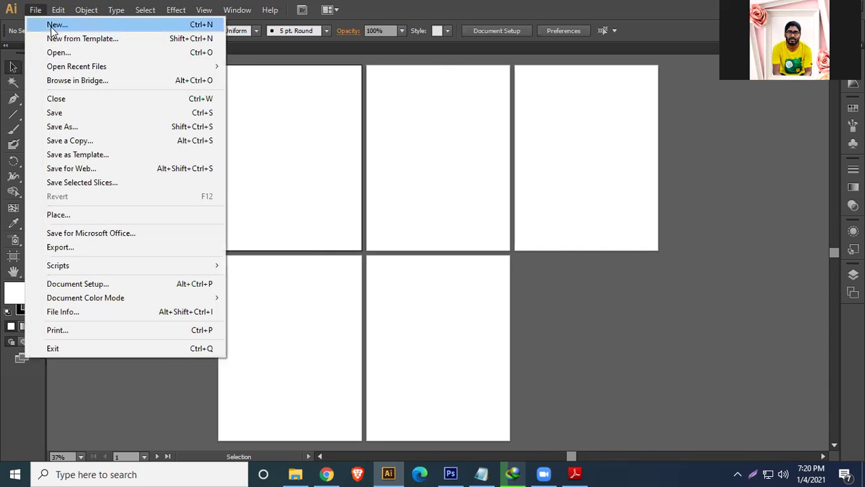
click(54, 25)
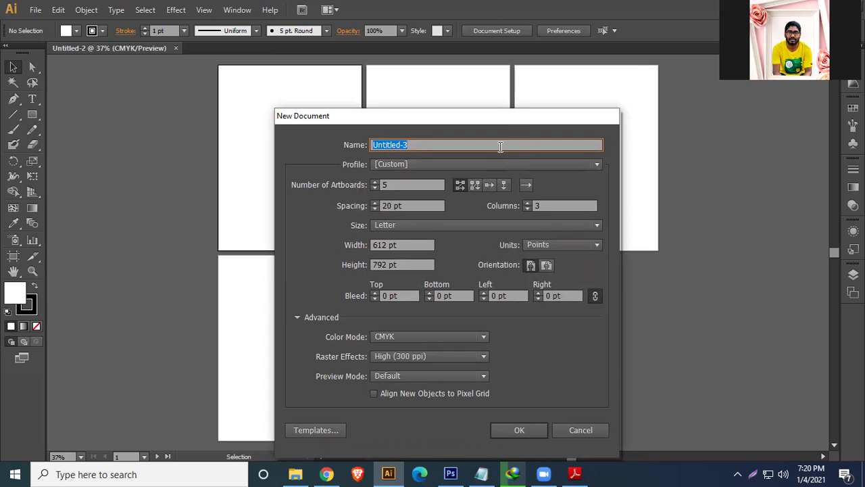
drag(522, 119, 539, 242)
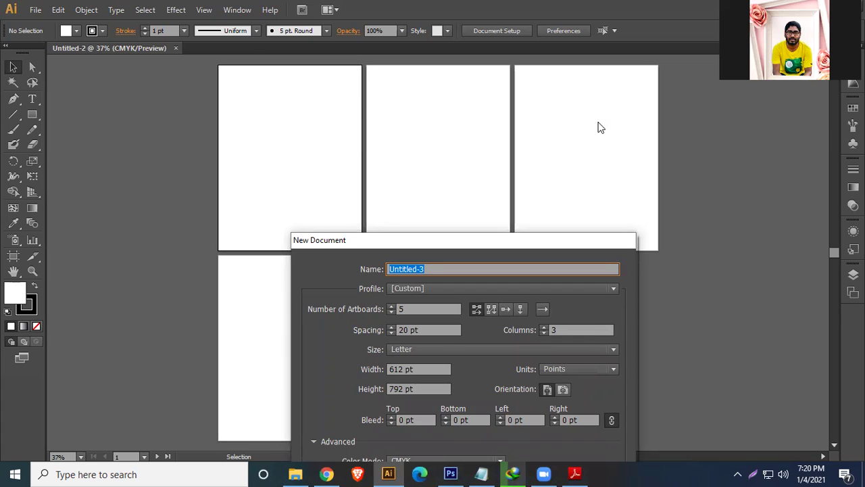
click(490, 314)
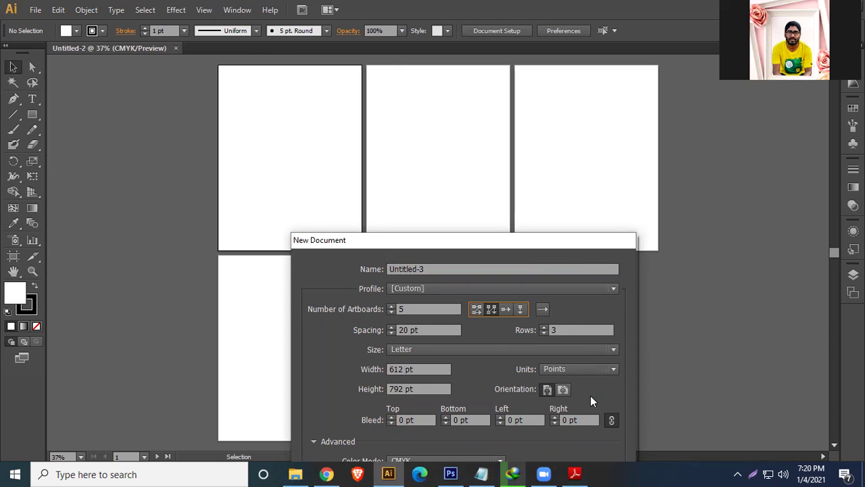
drag(609, 248, 601, 139)
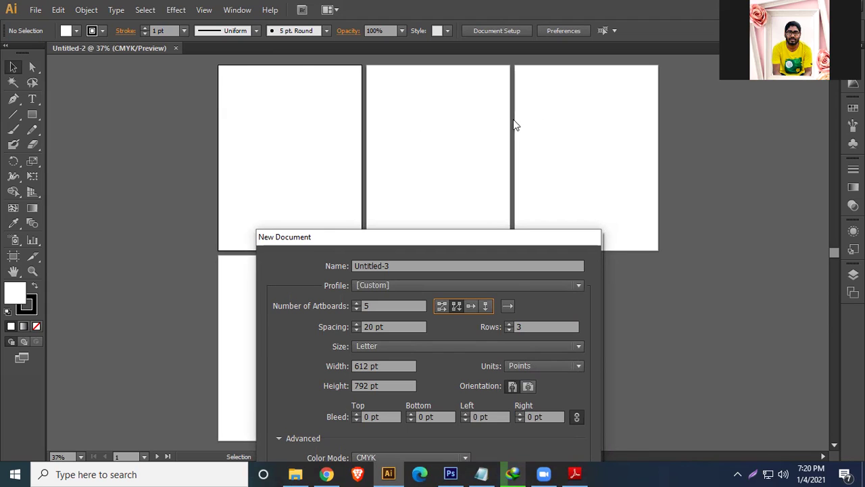
drag(417, 237, 660, 137)
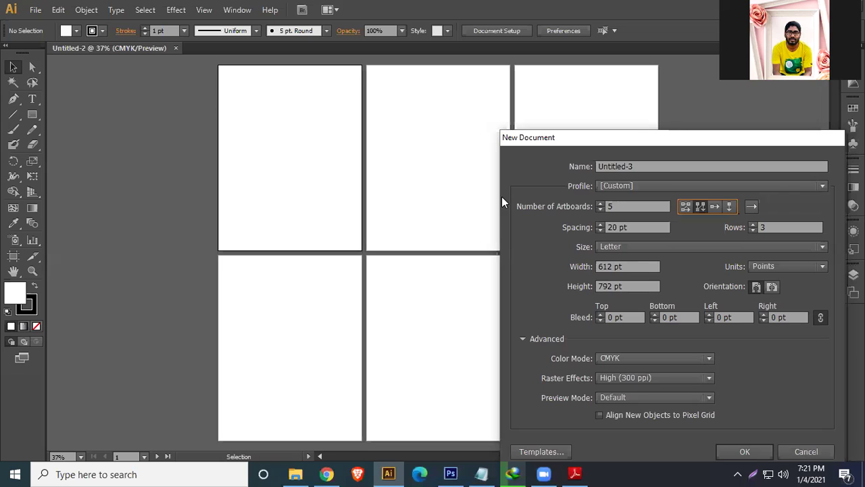
Set the new document's number of artboards to 2
click(635, 228)
double_click(625, 207)
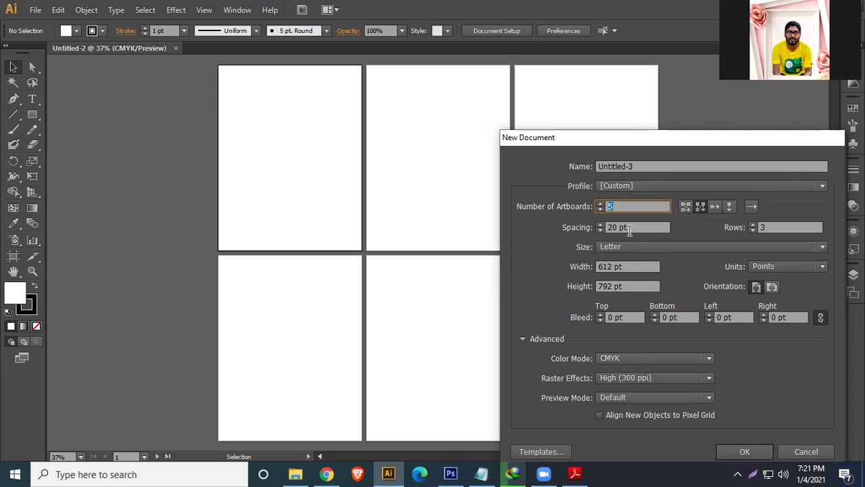
text(1)
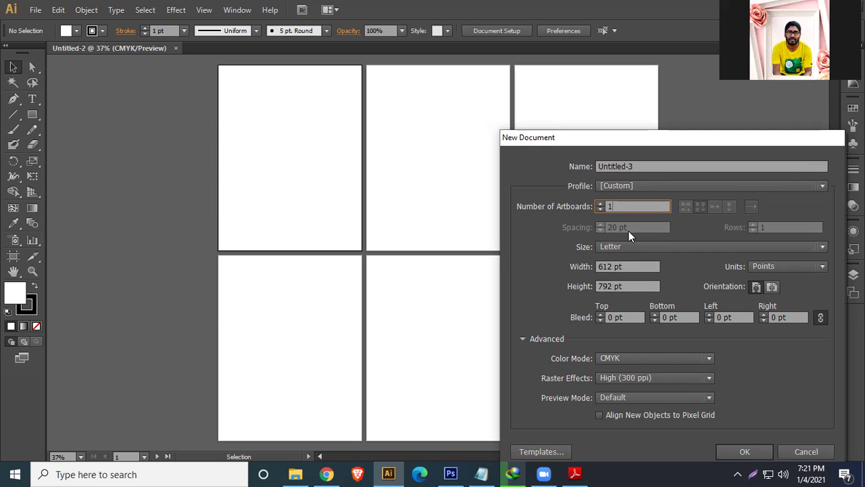
key(BackSpace)
text(2)
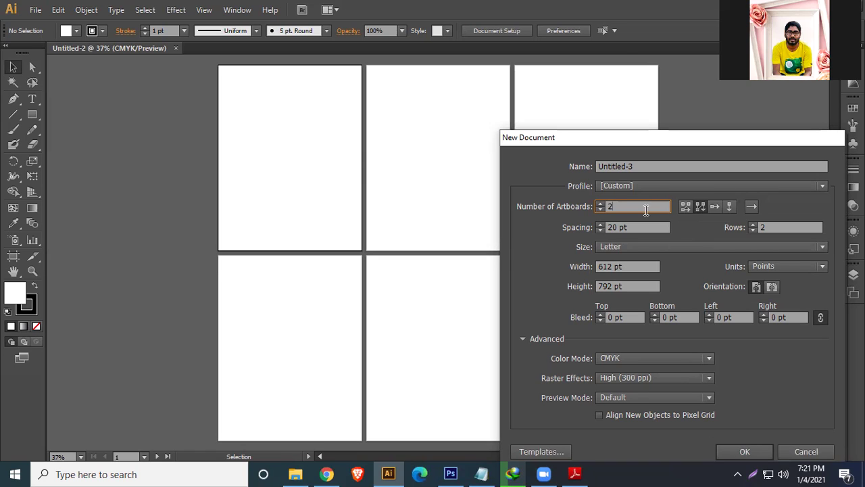
Set the artboard grid to 2 rows and create the document
drag(631, 205, 551, 205)
click(786, 228)
double_click(786, 228)
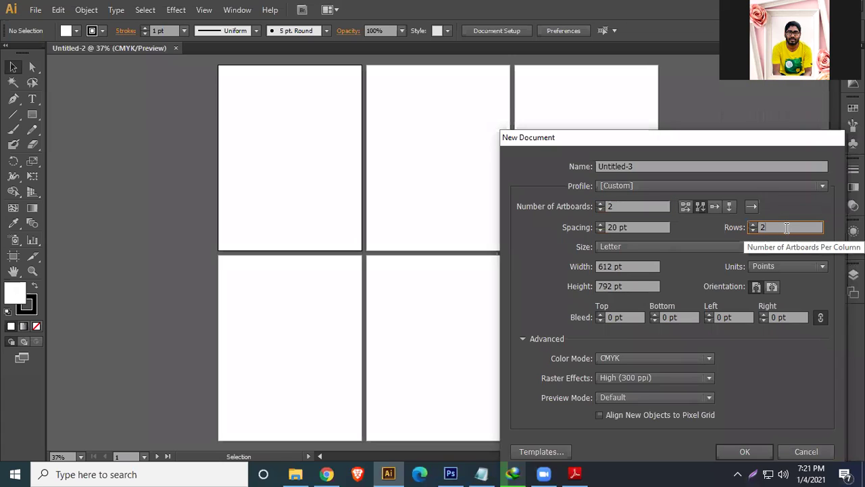
text(2)
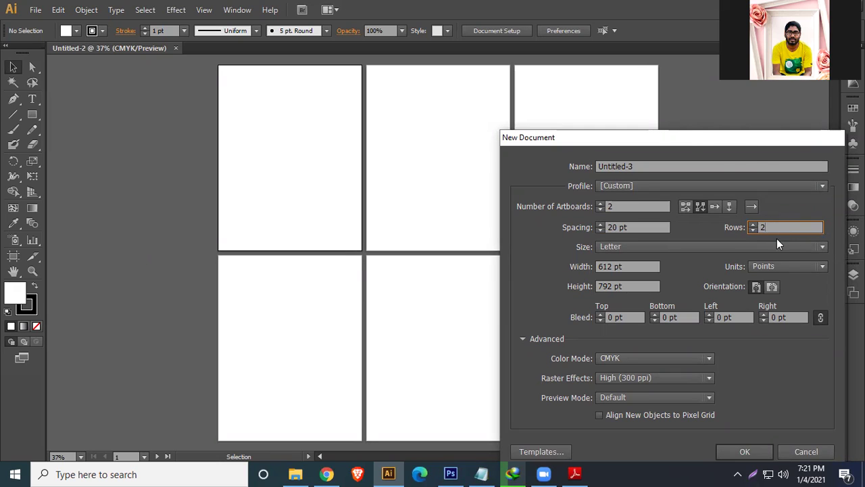
drag(671, 145, 531, 26)
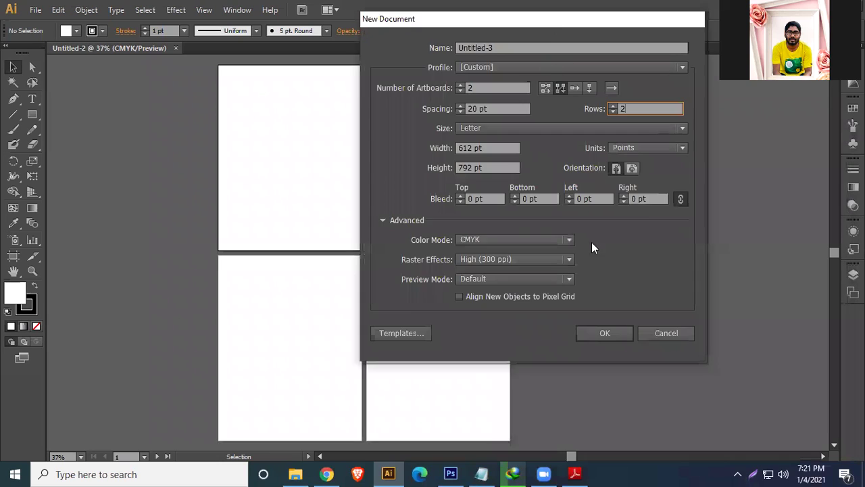
click(605, 333)
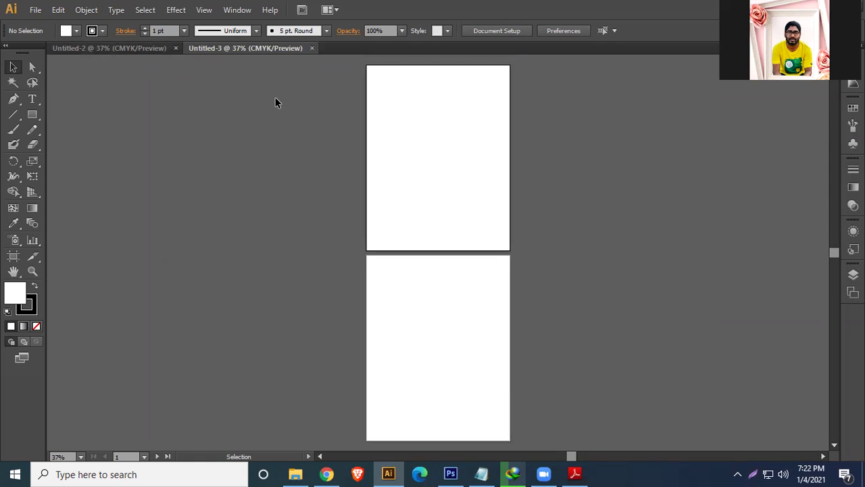
Close the two-artboard document and begin a new document with the number of artboards set to 6
click(312, 49)
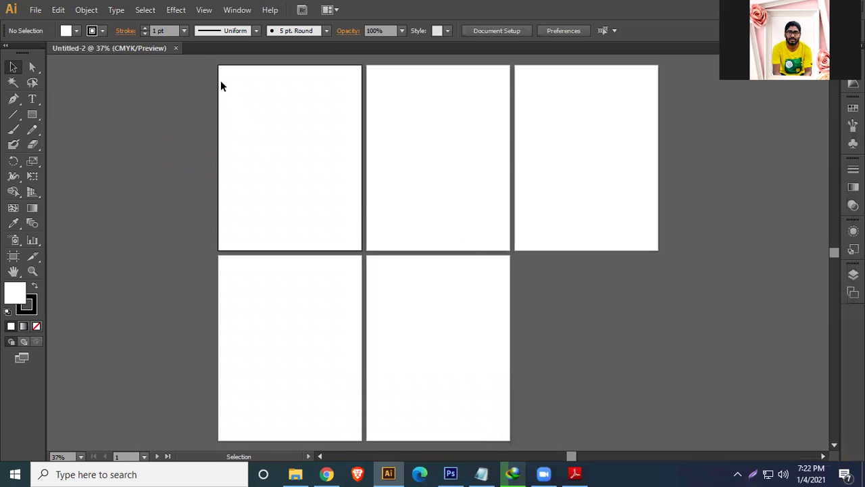
click(35, 9)
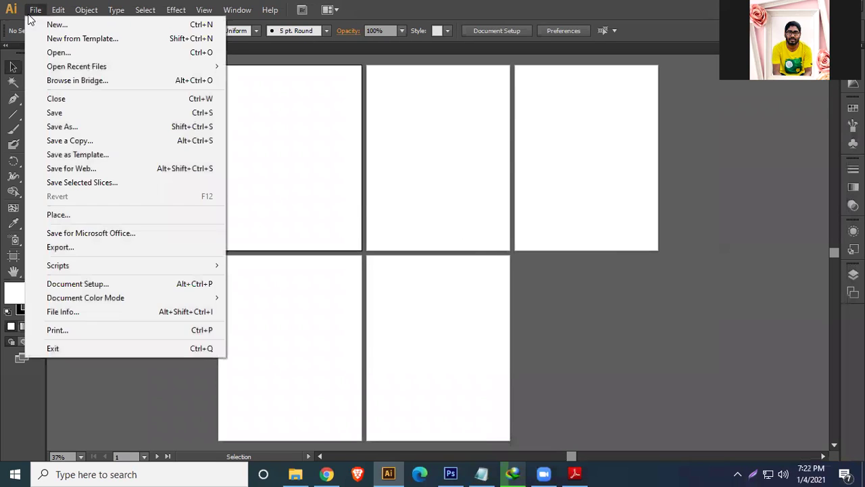
click(49, 26)
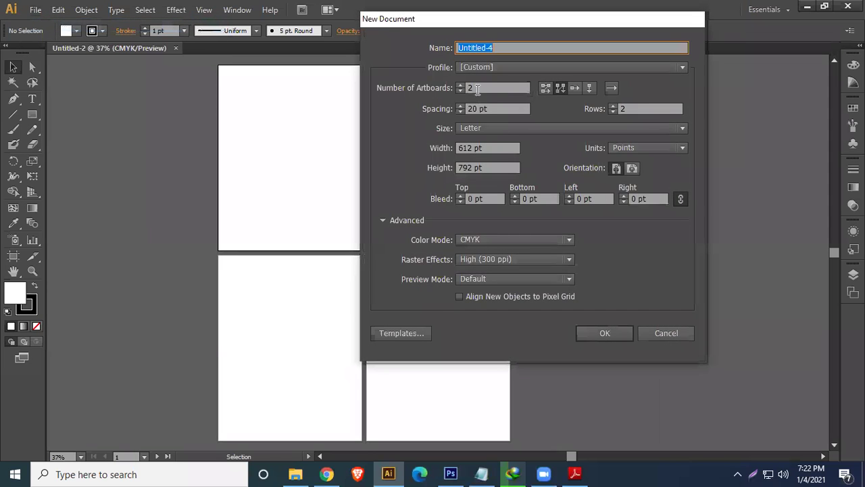
click(490, 88)
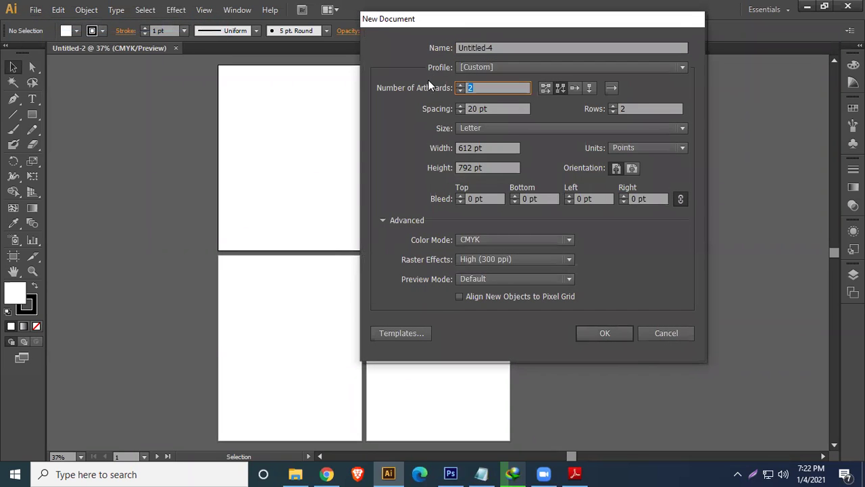
text(6)
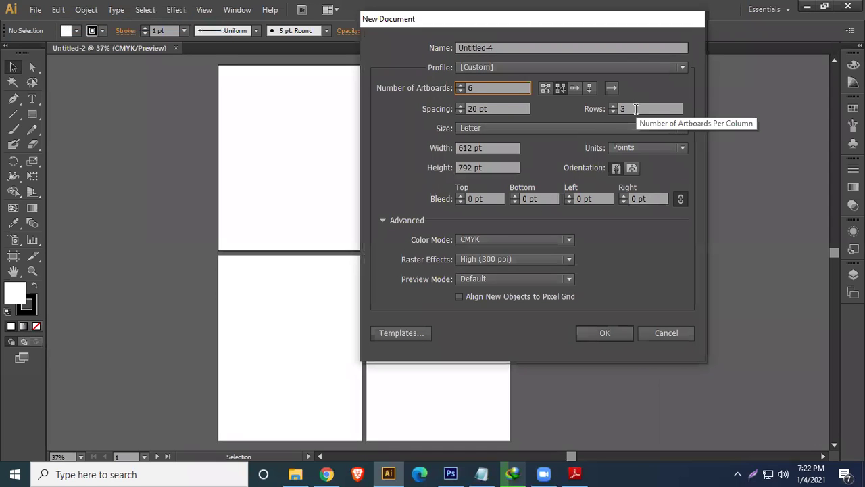
Set the artboard grid to 2 rows, create the document and look over its artboards
click(583, 109)
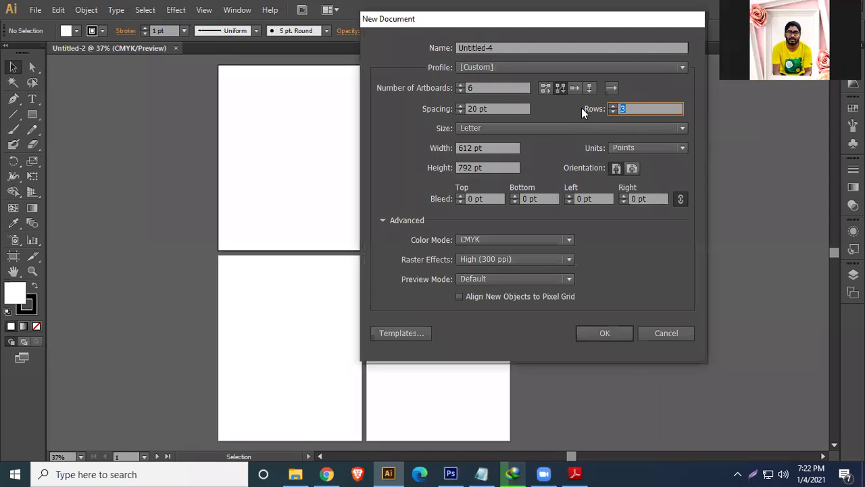
text(2)
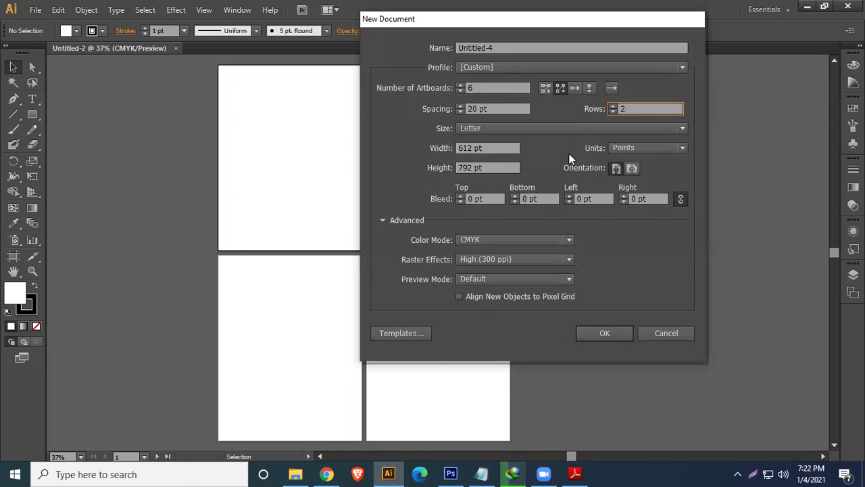
click(607, 332)
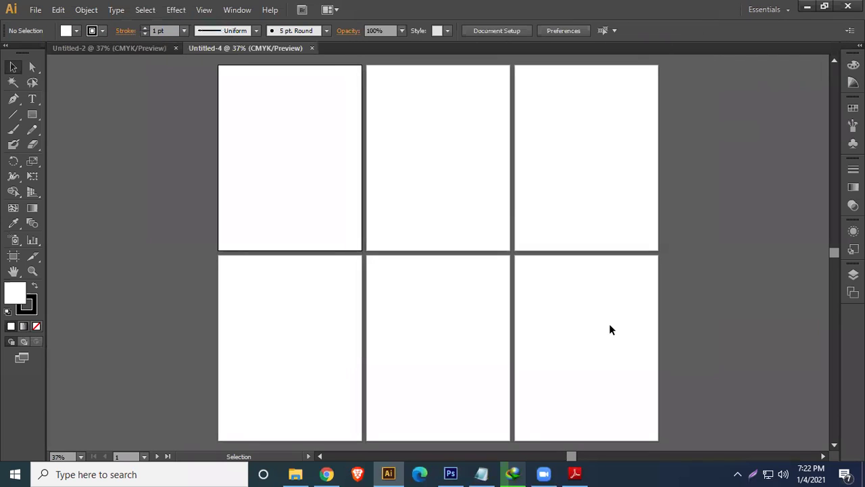
scroll(609, 323, down, 1)
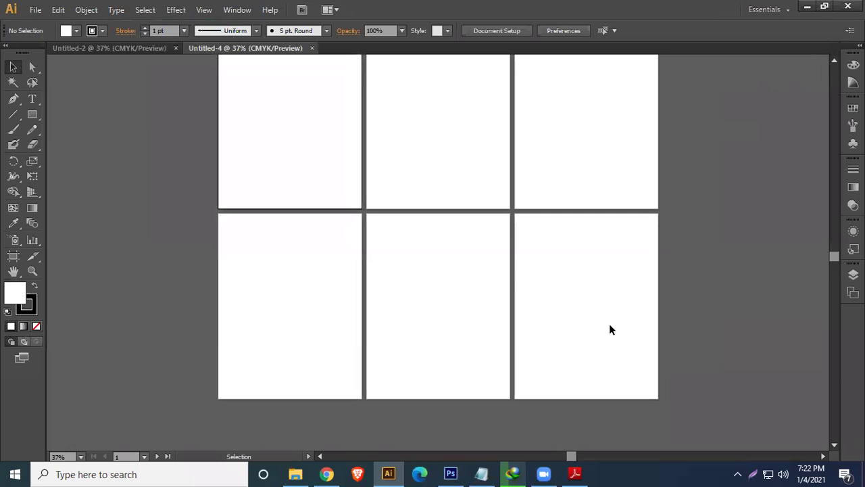
scroll(609, 324, up, 3)
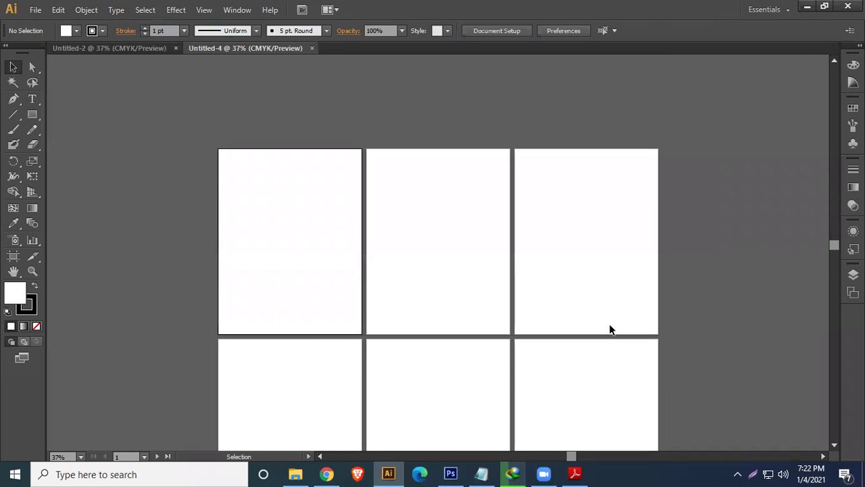
scroll(611, 329, down, 3)
scroll(610, 329, up, 2)
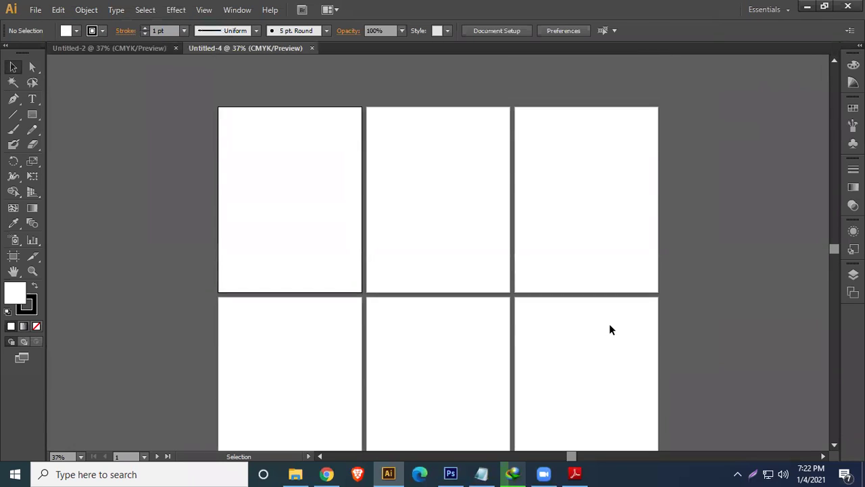
Create another six-artboard document with the artboards arranged in a grid by row with 3 columns
click(35, 9)
click(42, 25)
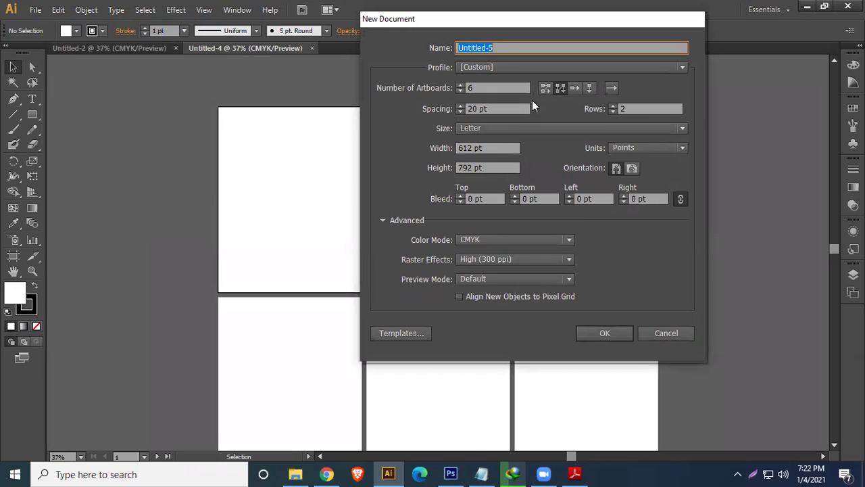
click(547, 88)
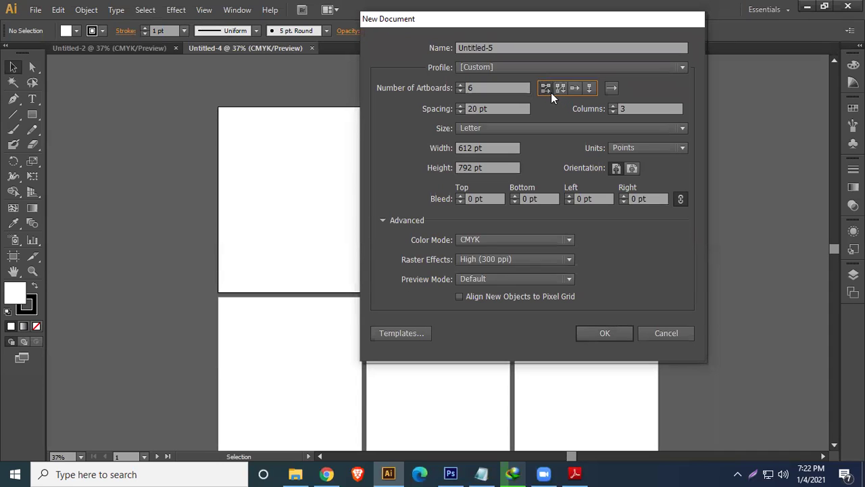
click(642, 108)
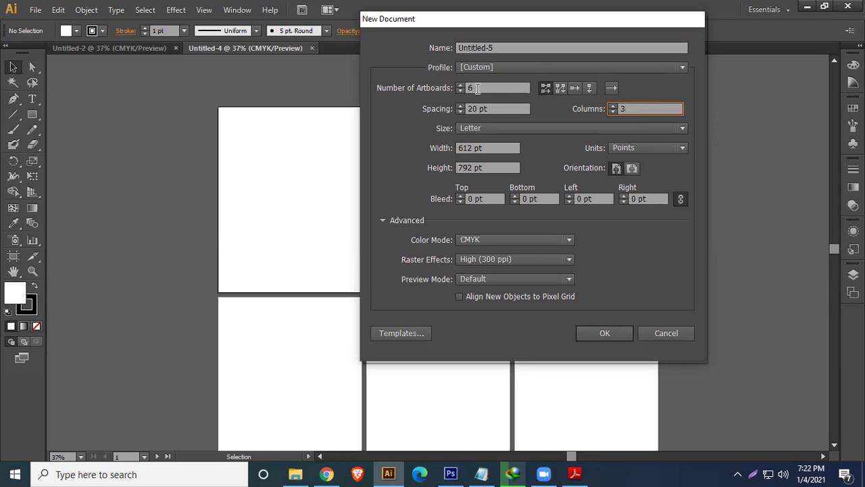
click(618, 334)
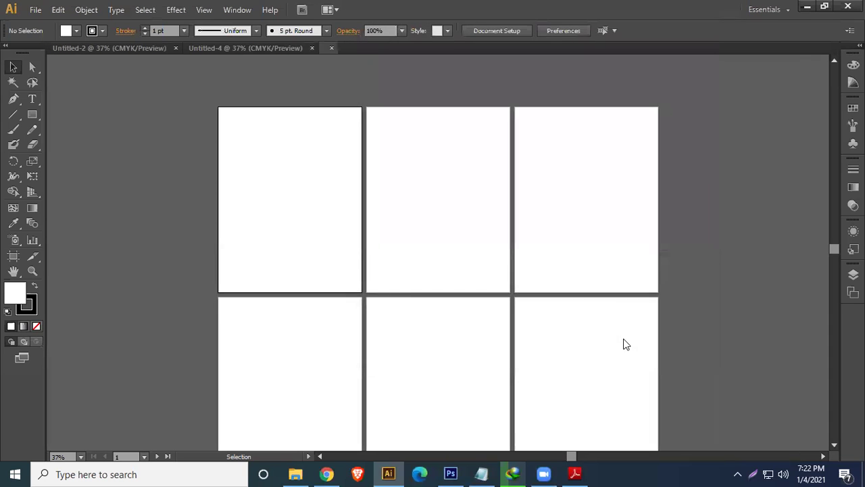
scroll(661, 314, down, 2)
scroll(661, 314, up, 4)
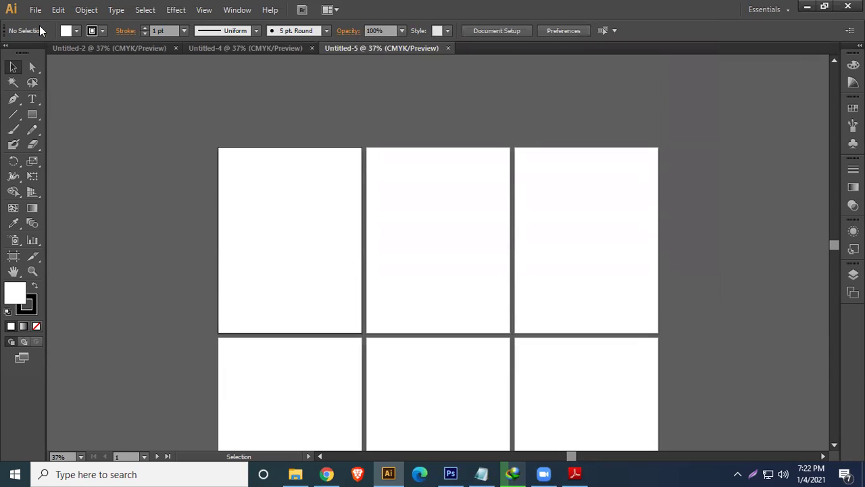
Create another six-artboard document, reducing the grid by row to 2 columns
click(35, 10)
click(60, 23)
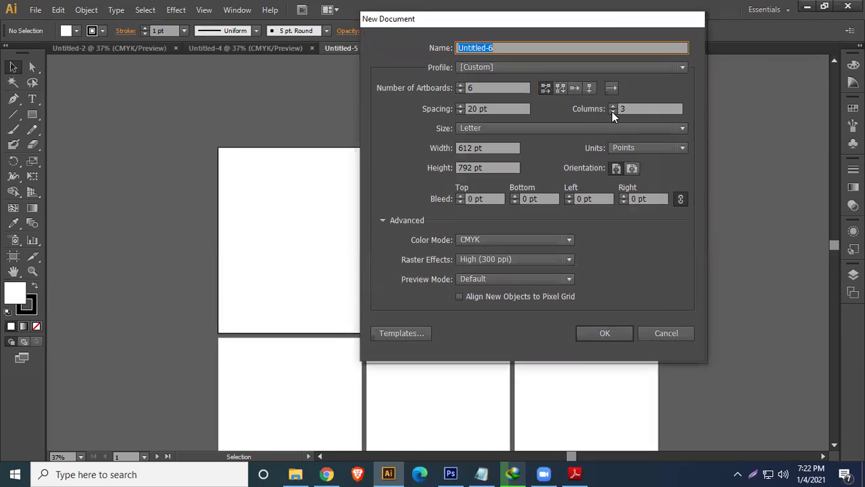
drag(616, 19, 595, 253)
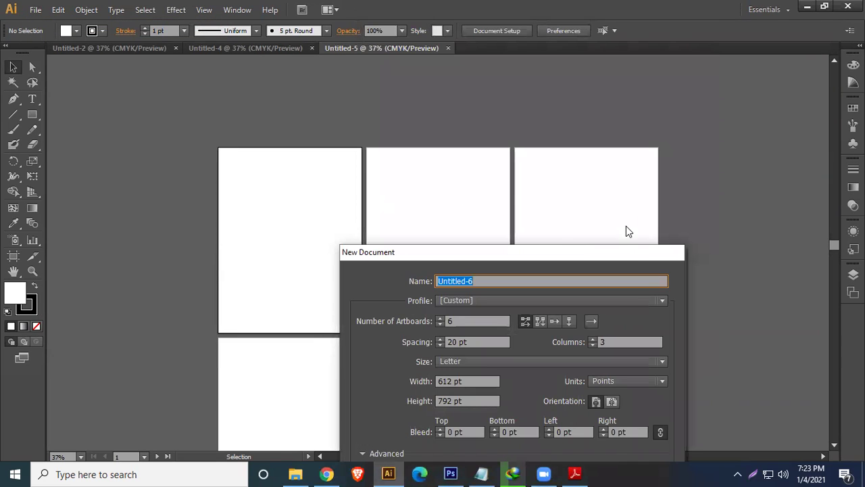
click(619, 344)
text(2)
drag(610, 253, 612, 140)
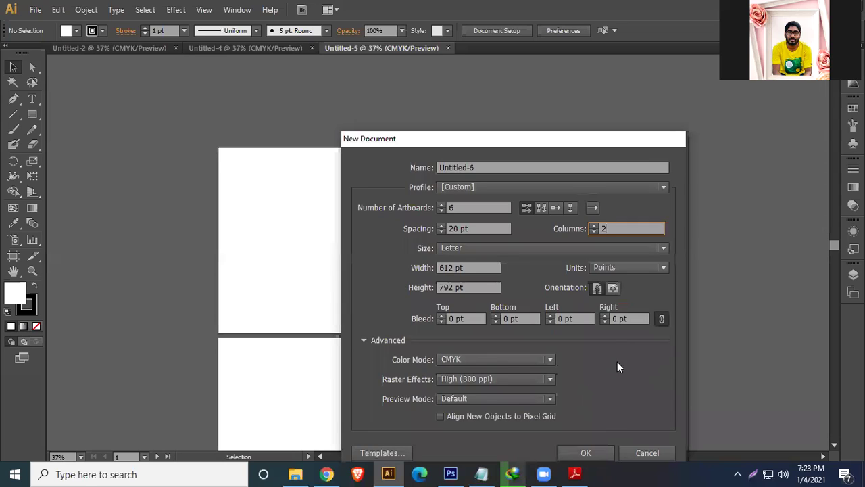
click(597, 449)
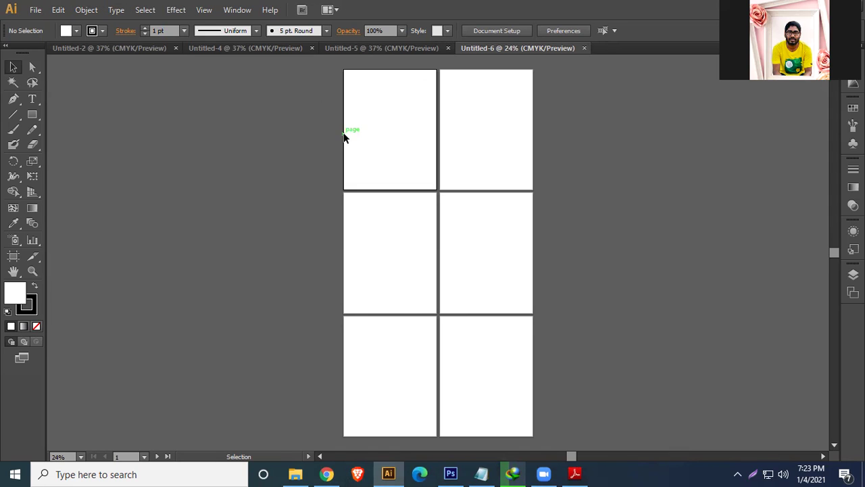
Begin another new document with 1 artboard, moving the dialog clear of most of the existing artboards
click(33, 9)
click(47, 23)
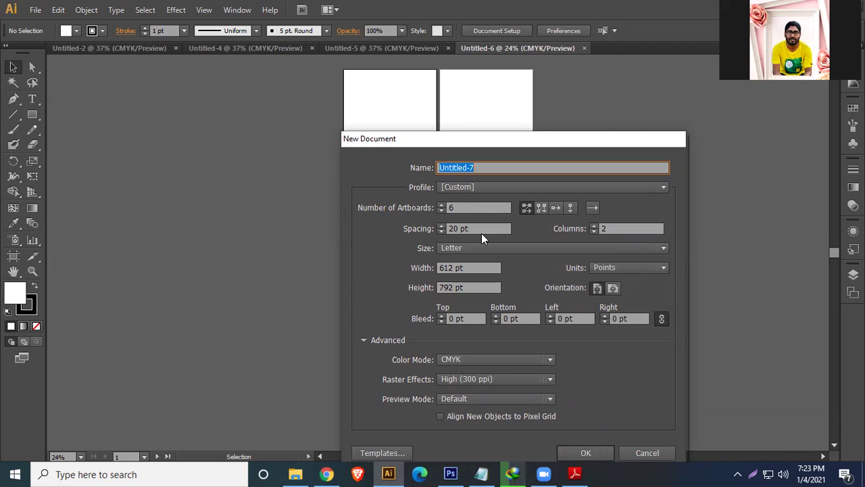
drag(468, 144, 609, 81)
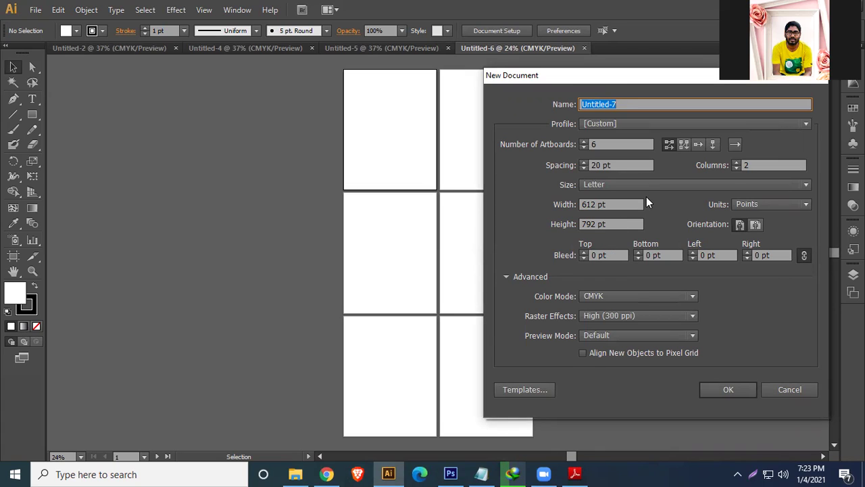
key(Tab)
text(1)
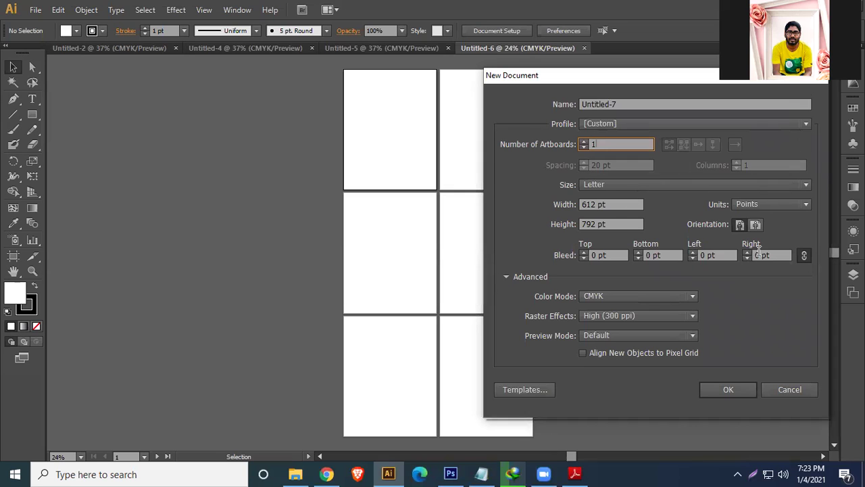
Set the new document's size to A4 and its units to inches
click(805, 184)
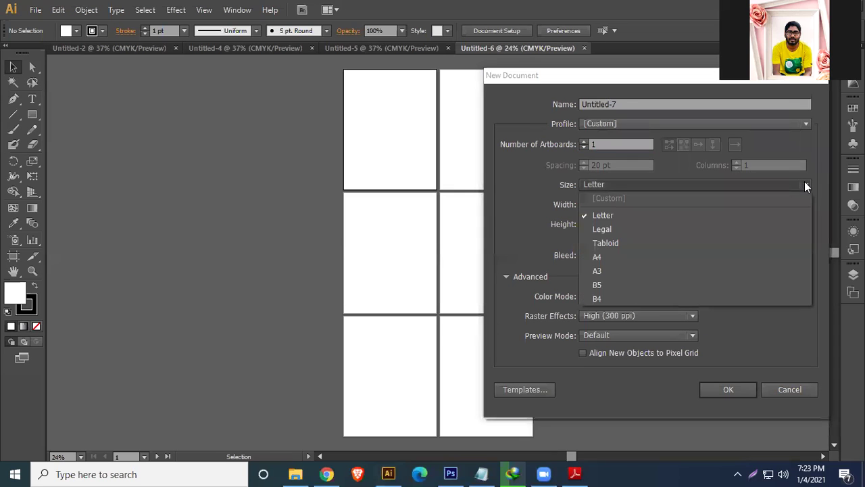
click(663, 258)
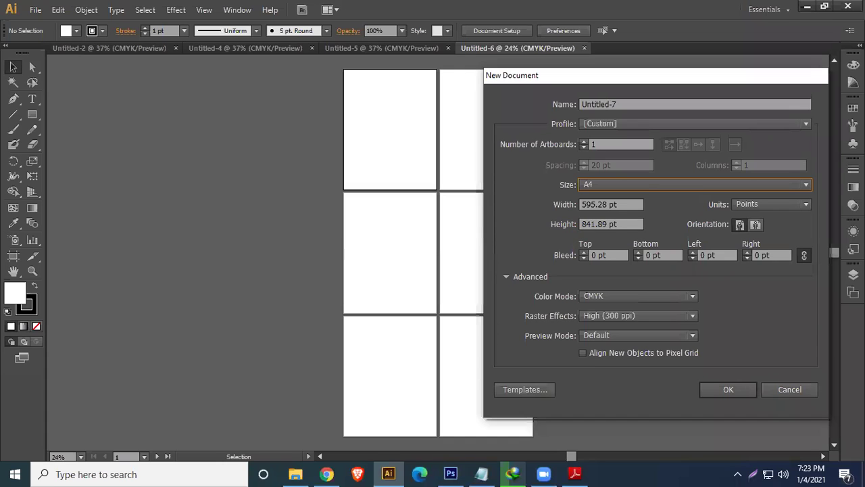
click(808, 205)
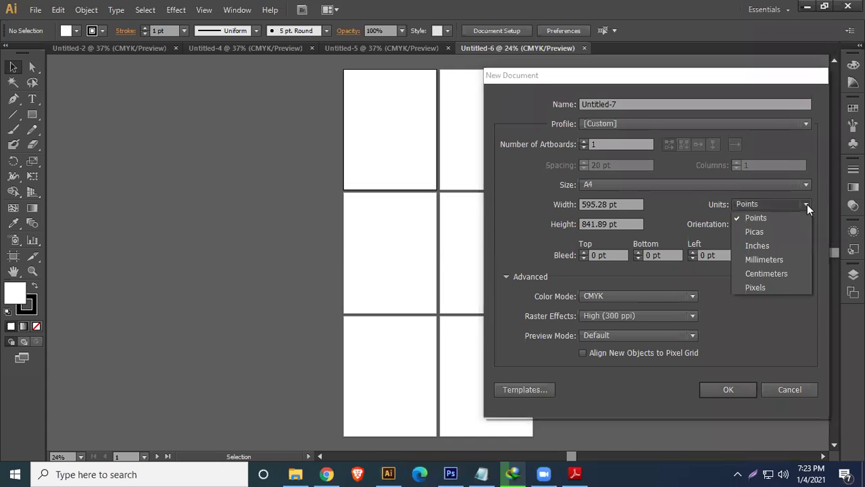
click(778, 246)
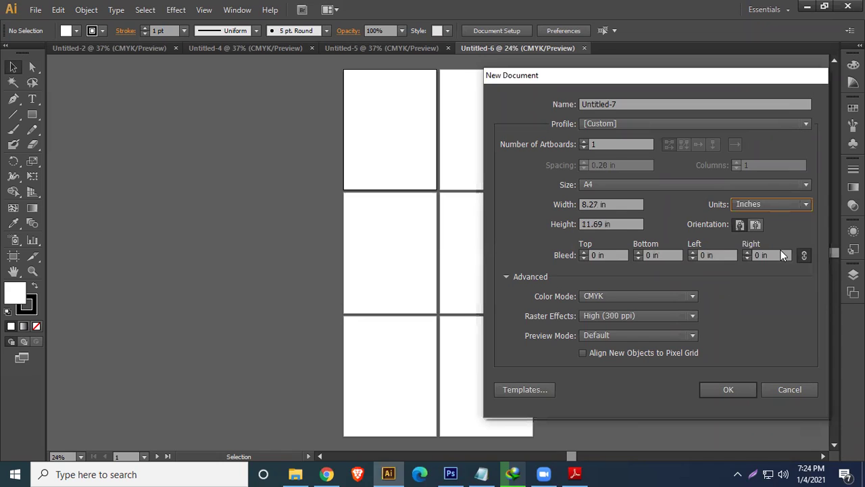
Try the landscape orientation for the new document's page and return it to portrait
click(609, 206)
click(617, 226)
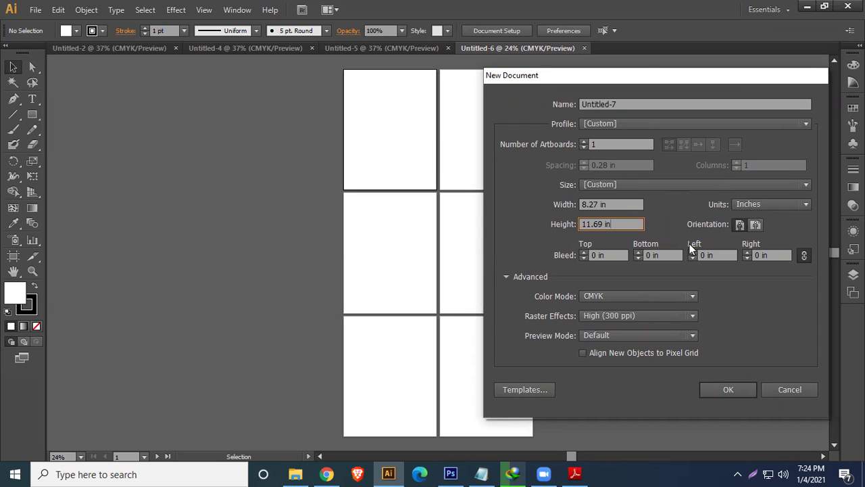
click(756, 225)
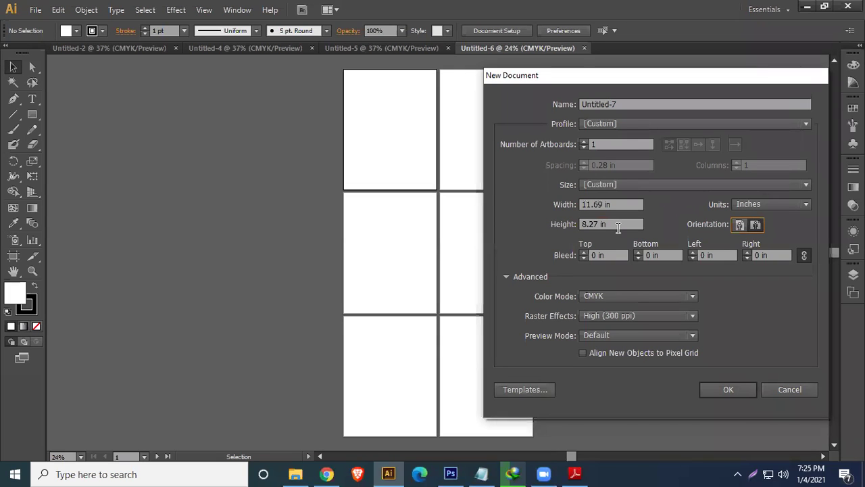
click(739, 224)
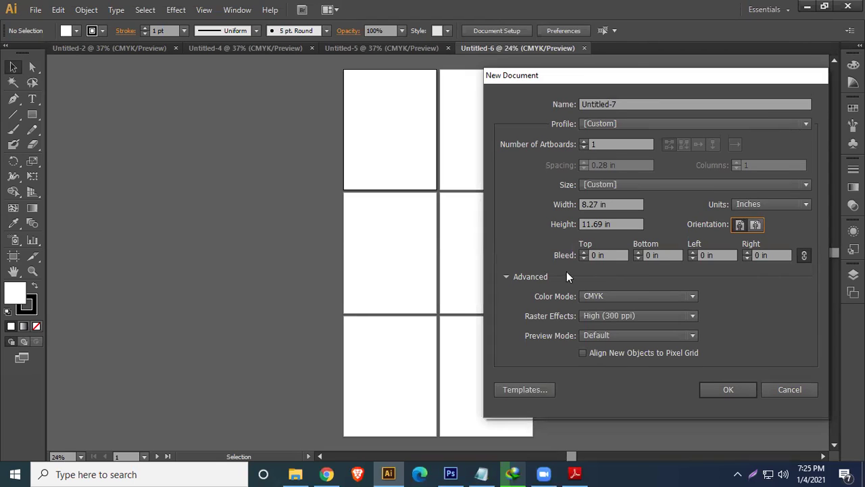
Set the bleed to 1 in on all four sides and create the document
click(583, 251)
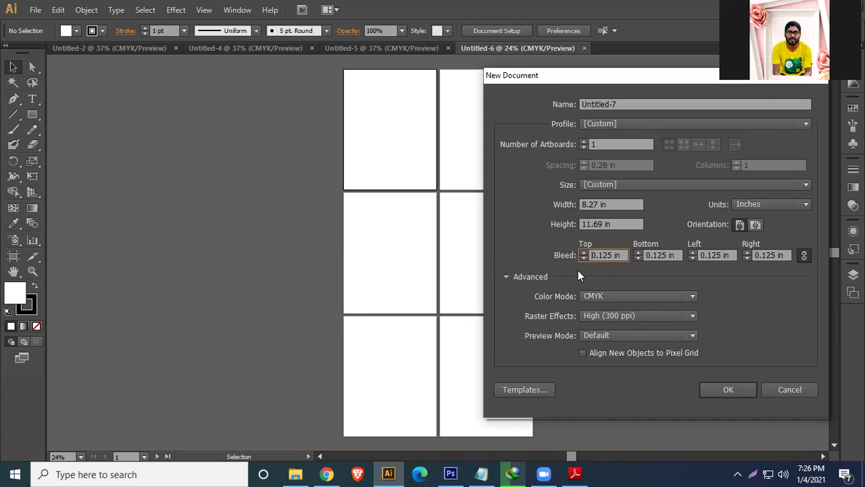
drag(598, 254, 566, 255)
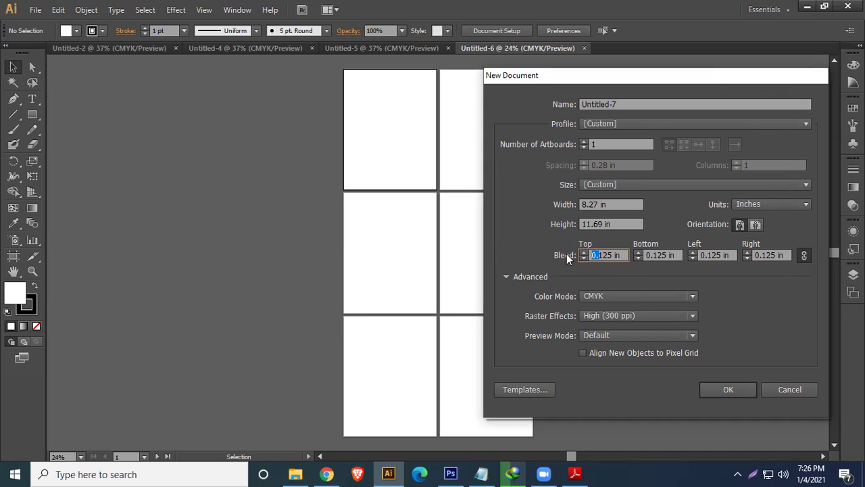
text(1)
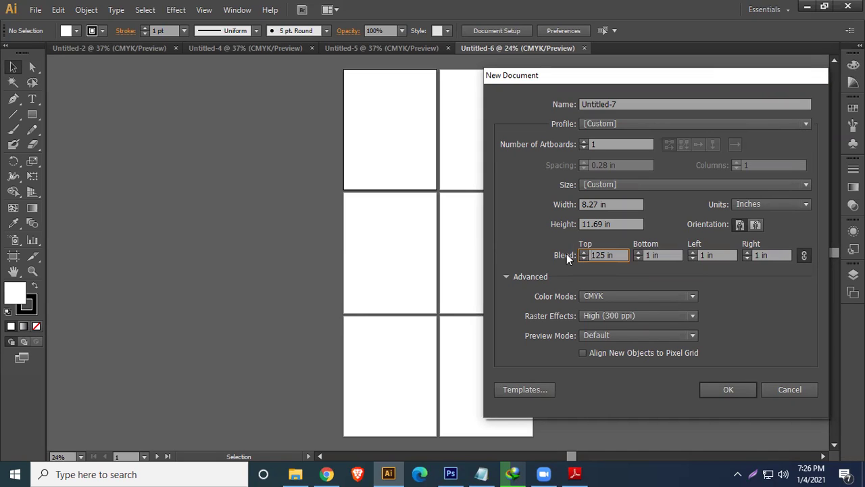
key(Return)
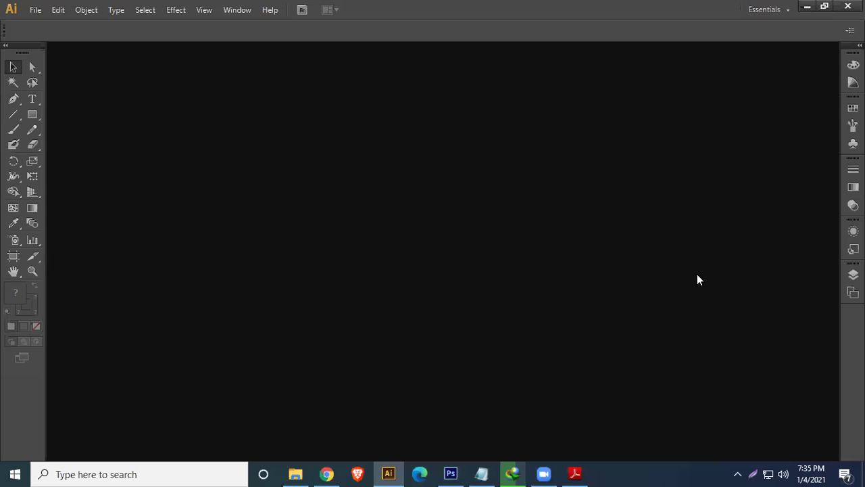
Begin another new document and lower its linked bleed to 0.125 in on all four sides
click(35, 10)
click(45, 24)
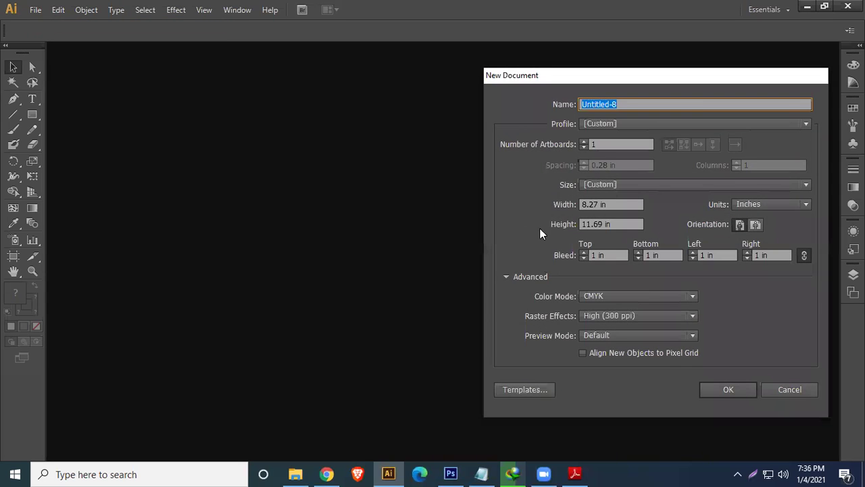
drag(693, 77, 517, 68)
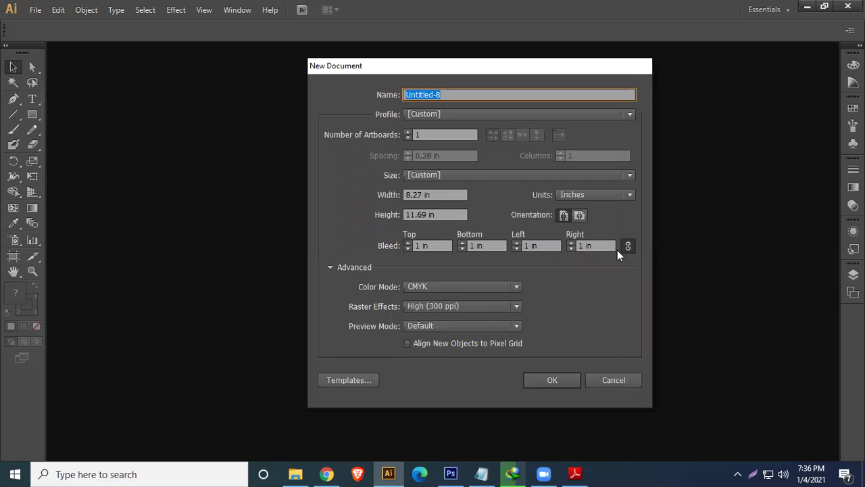
click(407, 244)
click(408, 248)
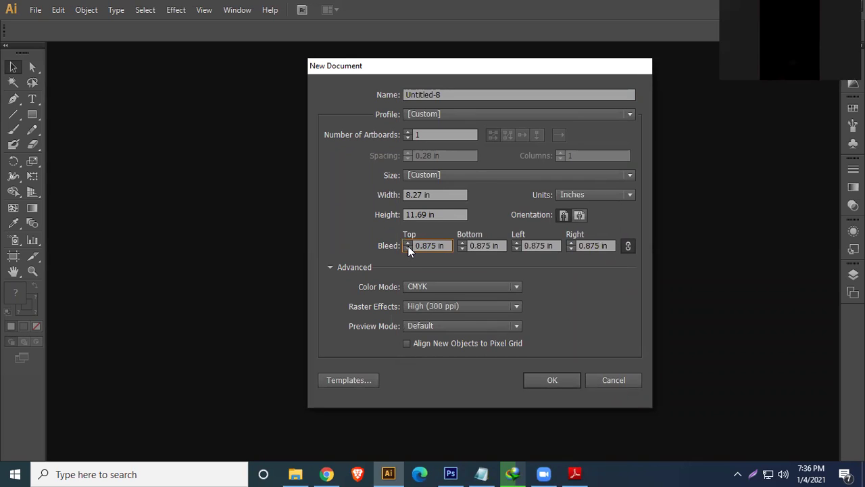
click(408, 249)
click(408, 248)
click(407, 248)
click(407, 248)
click(408, 248)
click(407, 248)
click(408, 248)
click(408, 244)
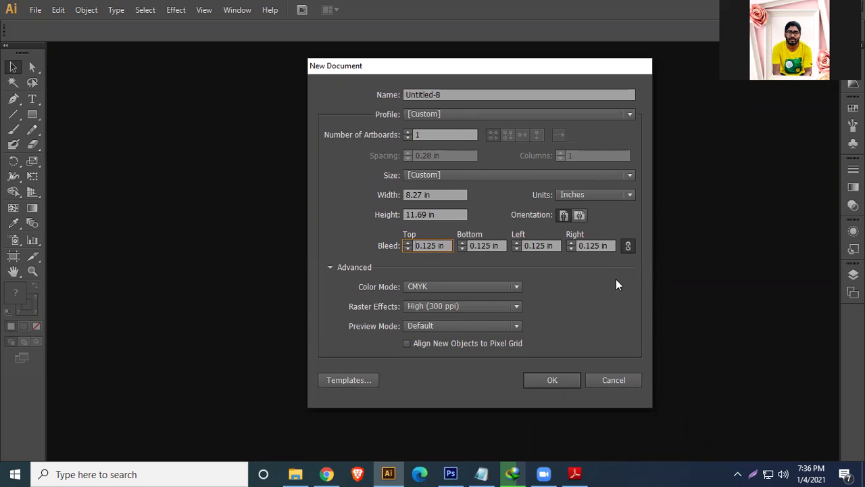
Unlink the bleed values, set the bottom bleed to 0.25 in, and relink them to apply it to all sides
click(628, 246)
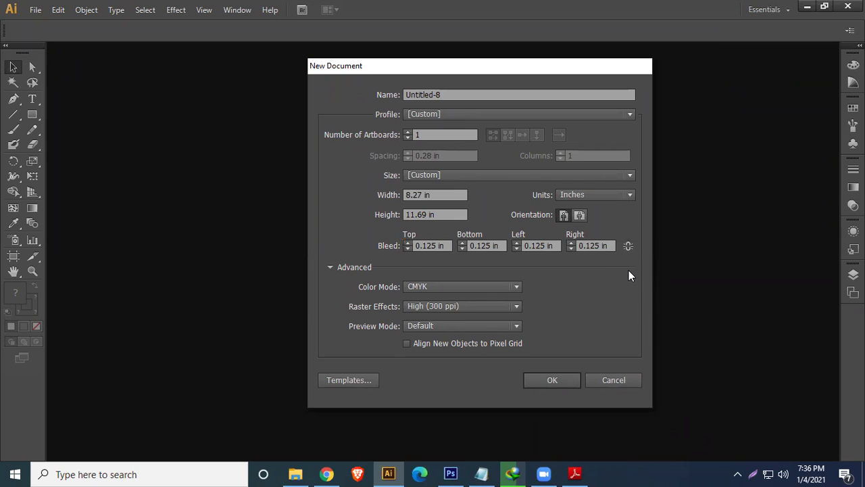
click(484, 245)
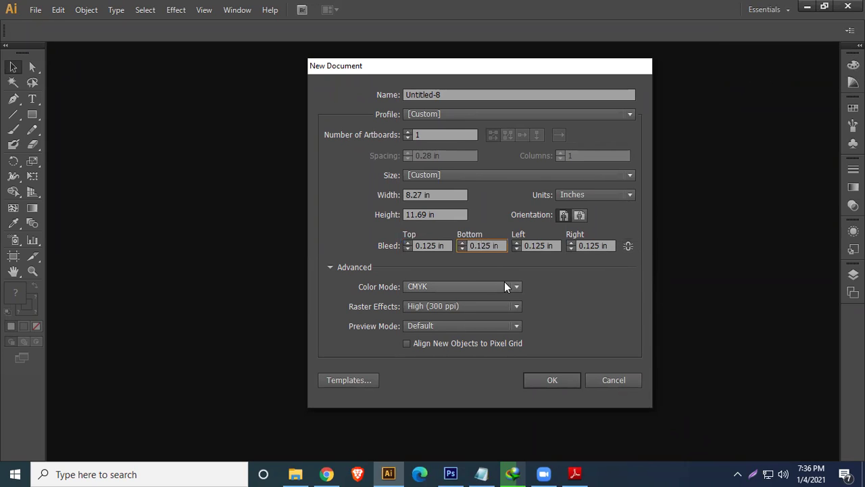
key(BackSpace)
key(BackSpace)
key(BackSpace)
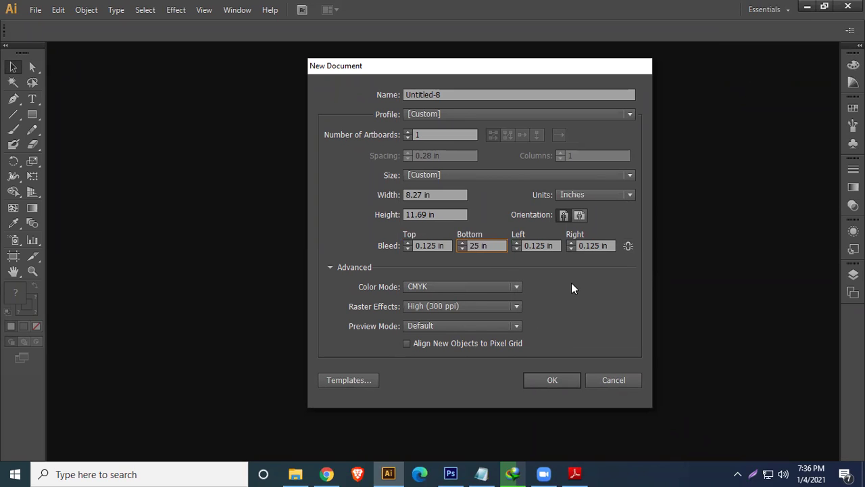
click(537, 247)
click(477, 247)
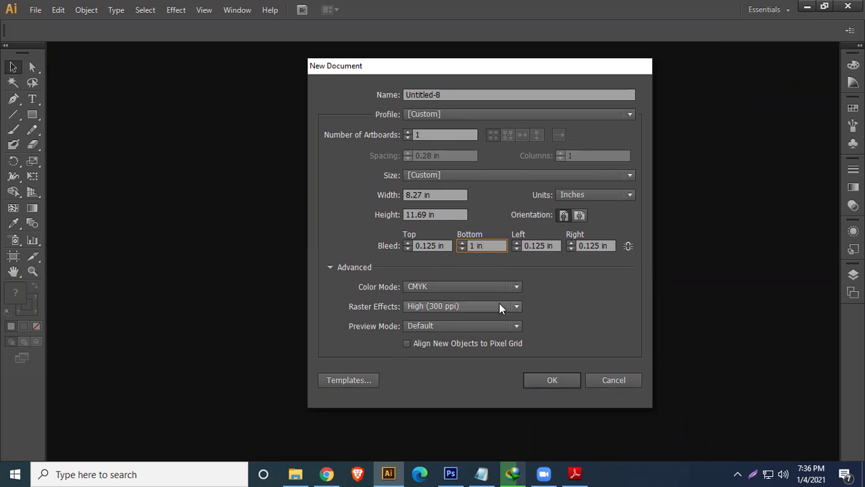
key(BackSpace)
text(0.25)
click(532, 246)
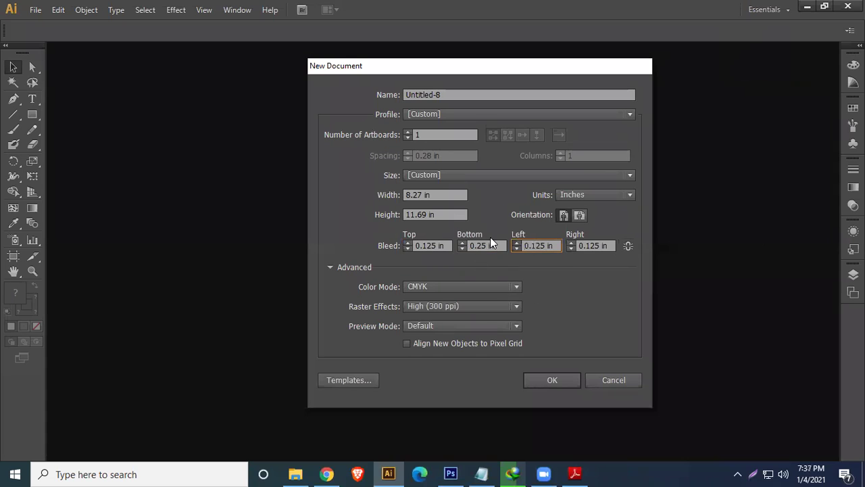
click(491, 247)
click(628, 246)
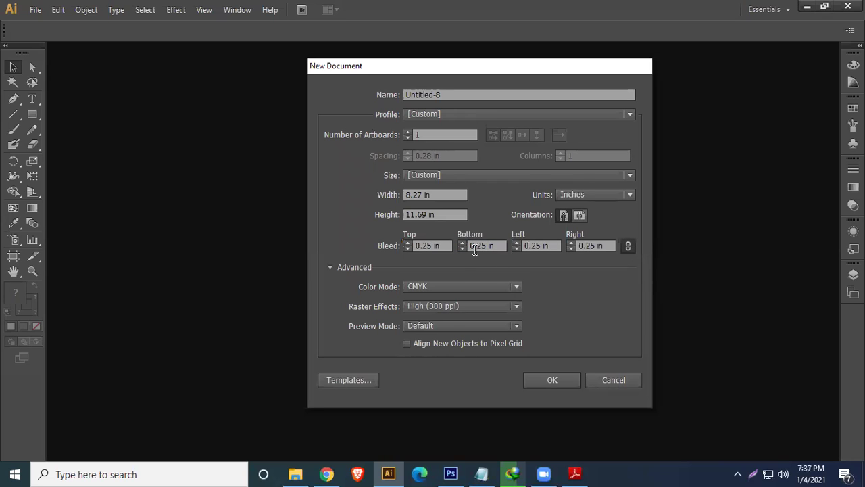
Unlink the bleed values, set the right bleed to 0.125 in, and relink them so all four sides match
click(628, 246)
click(481, 248)
click(588, 245)
text(0.125)
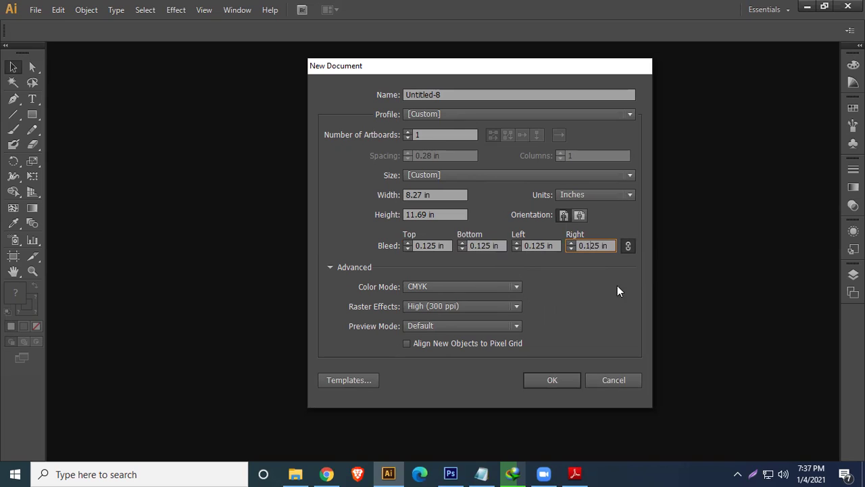
click(630, 245)
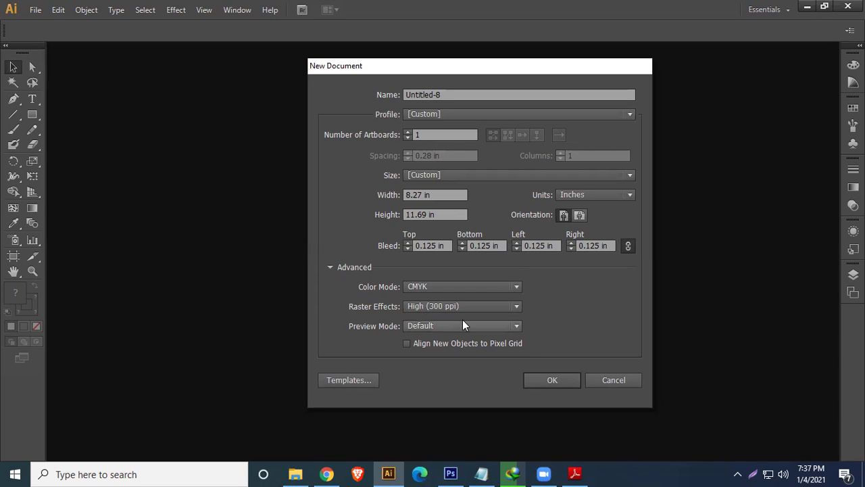
Review the colour mode and raster effects choices, keep CMYK and High (300 ppi), and create the document
click(502, 290)
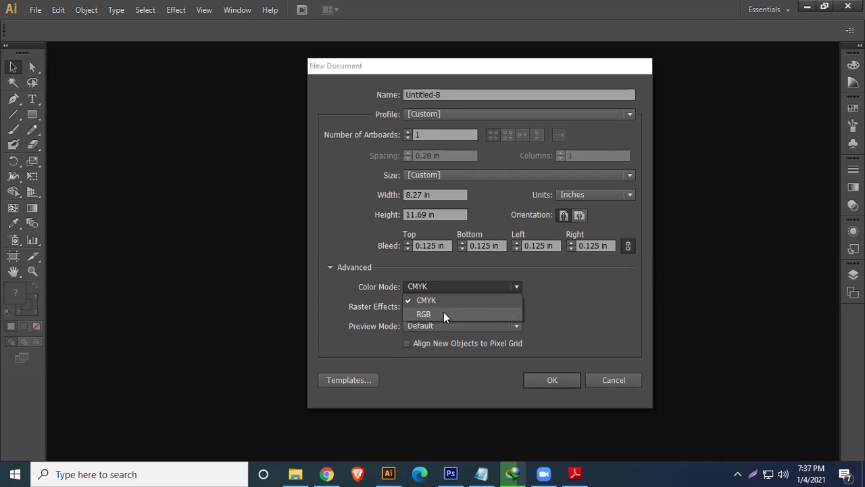
click(575, 322)
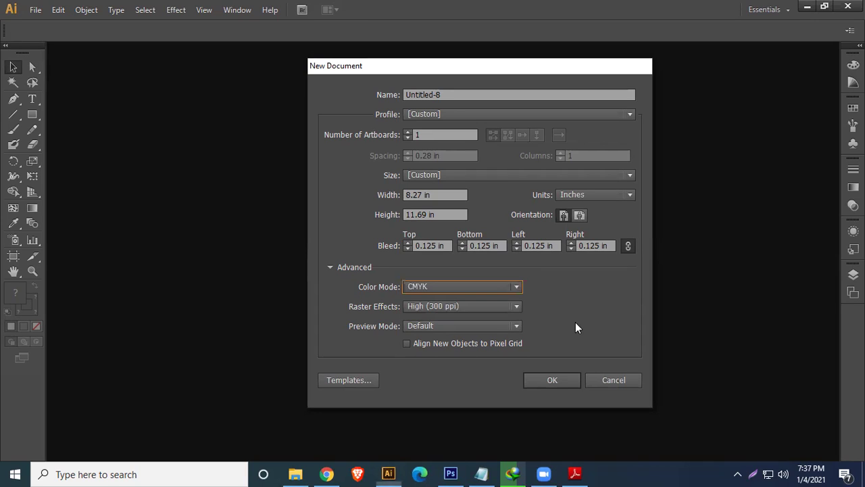
click(516, 305)
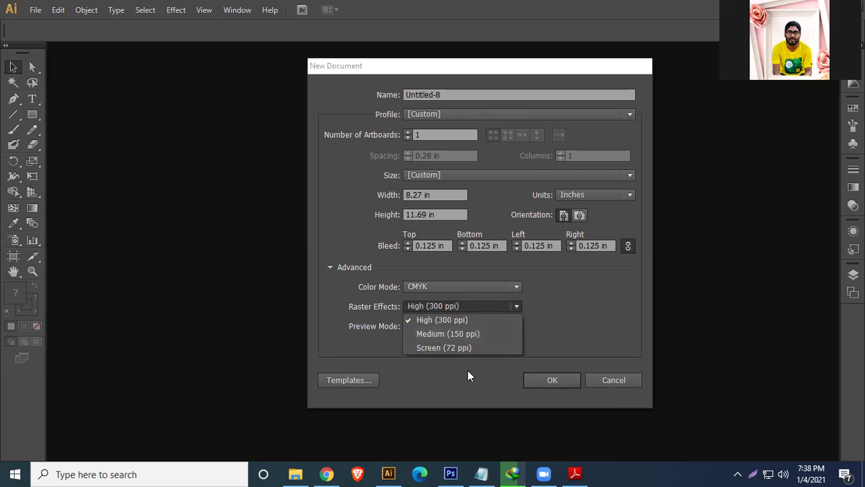
click(604, 296)
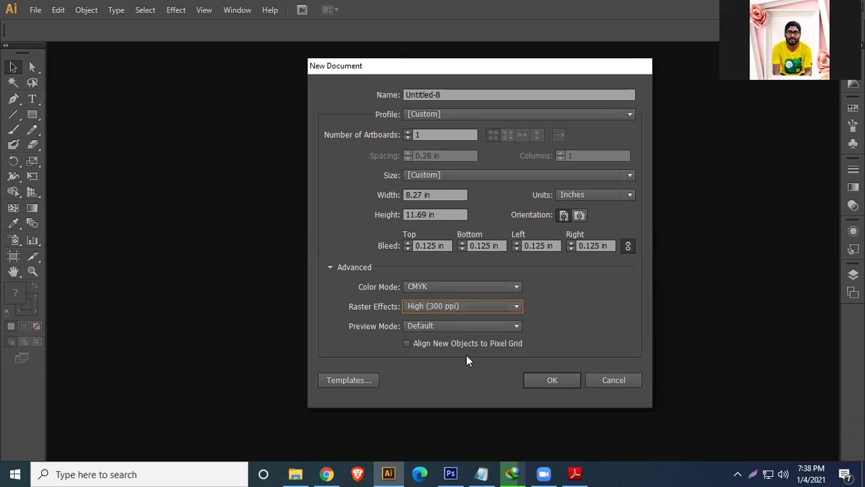
click(561, 380)
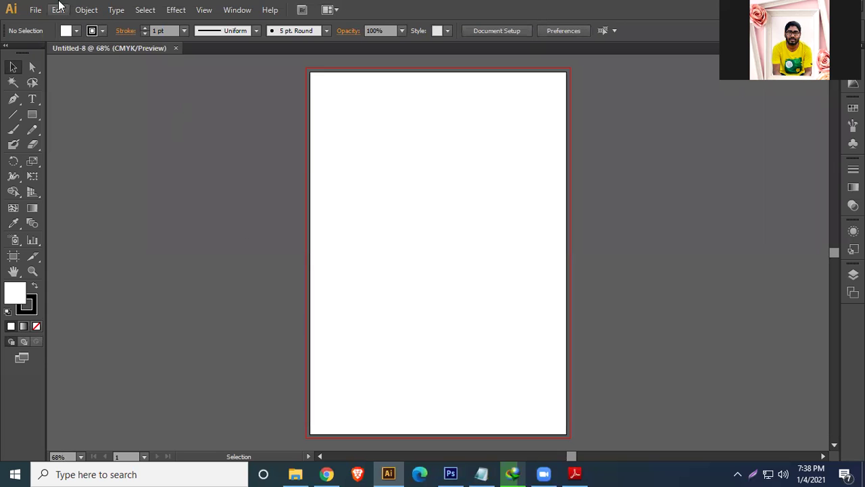
Create another document 15 in wide and 10 in high, and close the previous portrait document
click(39, 10)
click(61, 23)
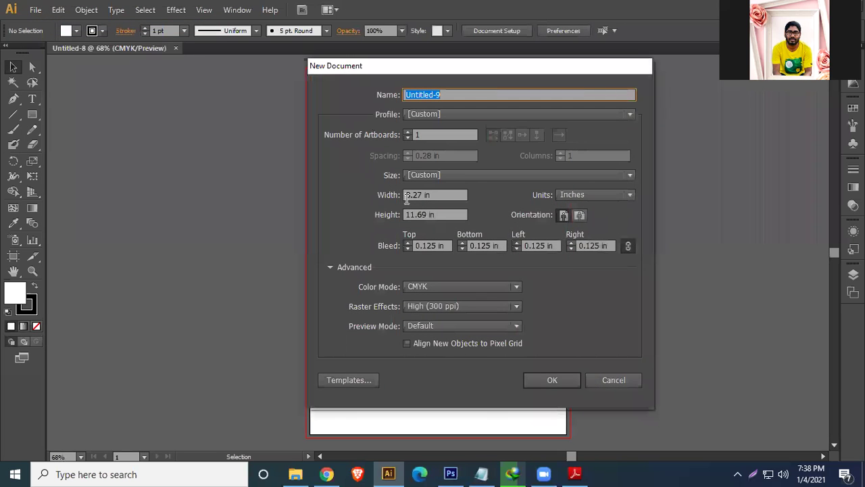
drag(447, 196, 370, 196)
text(15)
key(Tab)
text(10)
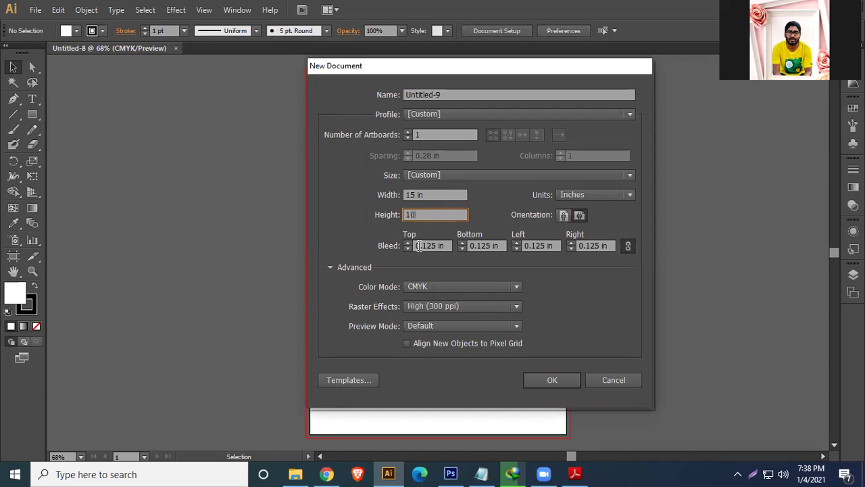
click(550, 380)
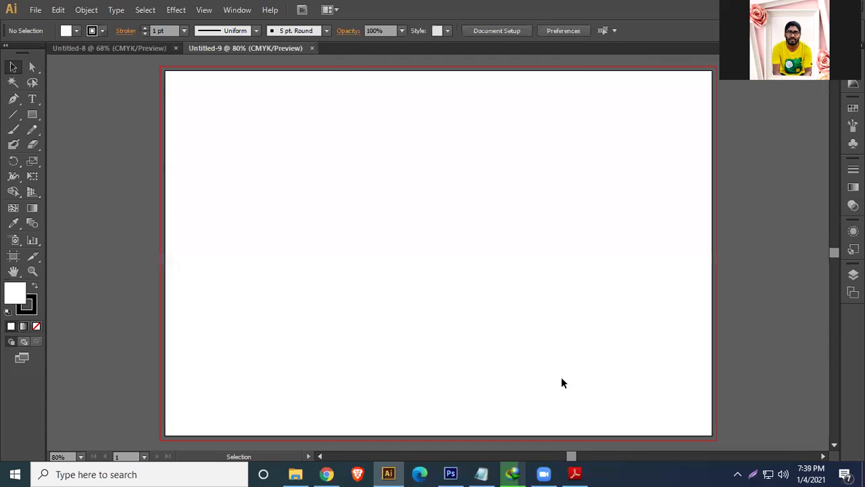
click(176, 48)
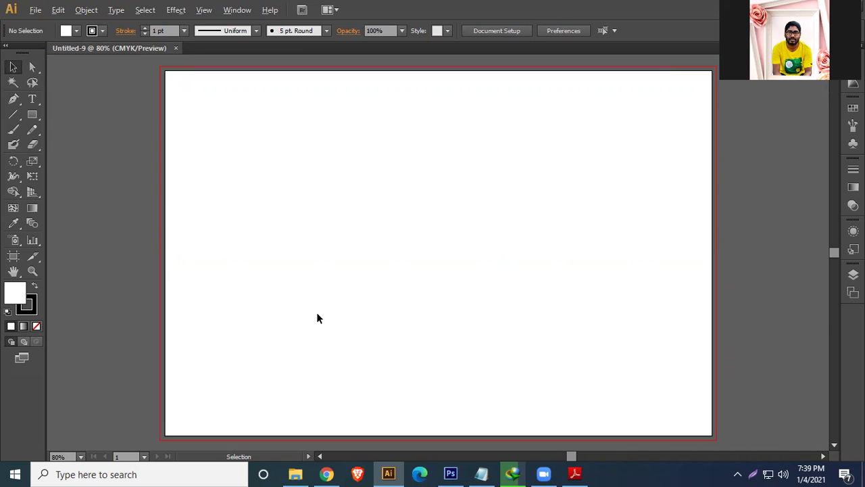
Examine the bleed margin at the artboard's left edge up close and return to the full artboard view
scroll(317, 318, up, 6)
key(space)
drag(315, 195, 525, 222)
drag(192, 231, 434, 258)
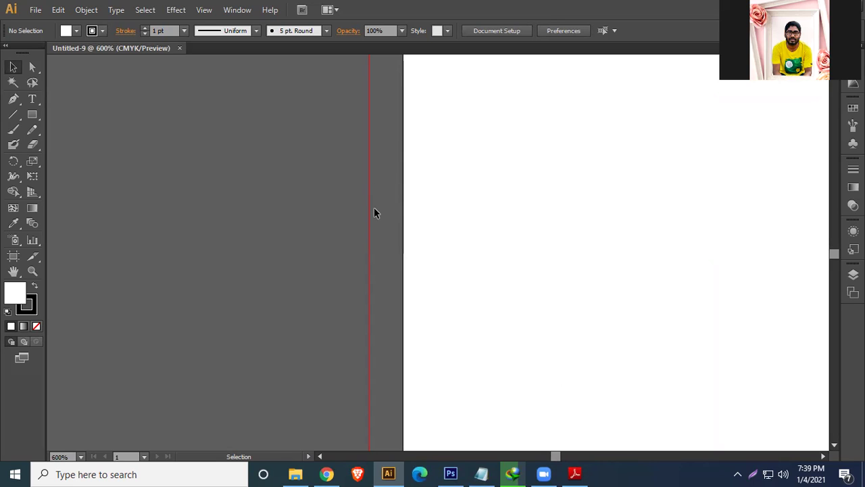
key(ctrl+0)
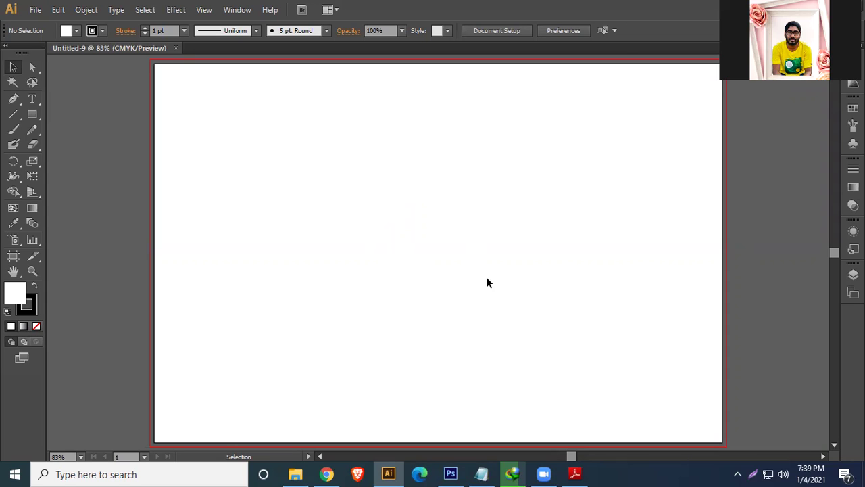
Draw a large rectangle extending past the artboard's lower edge, with no stroke and a magenta fill
click(31, 114)
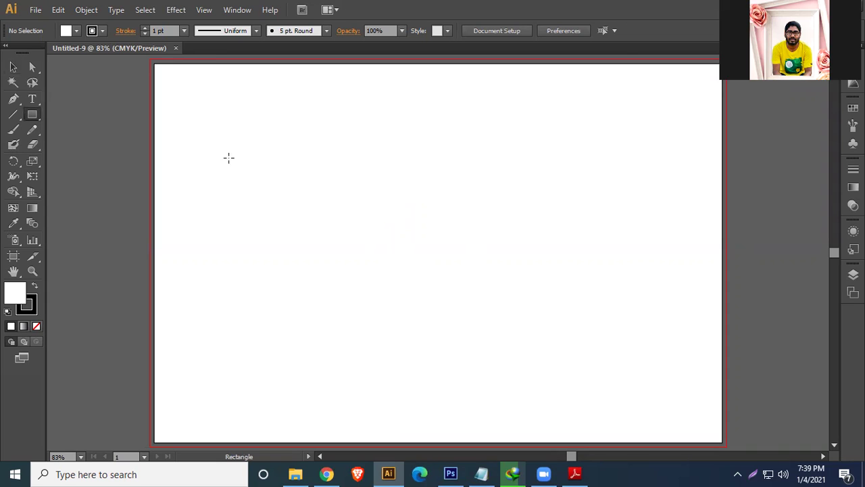
drag(228, 158, 600, 436)
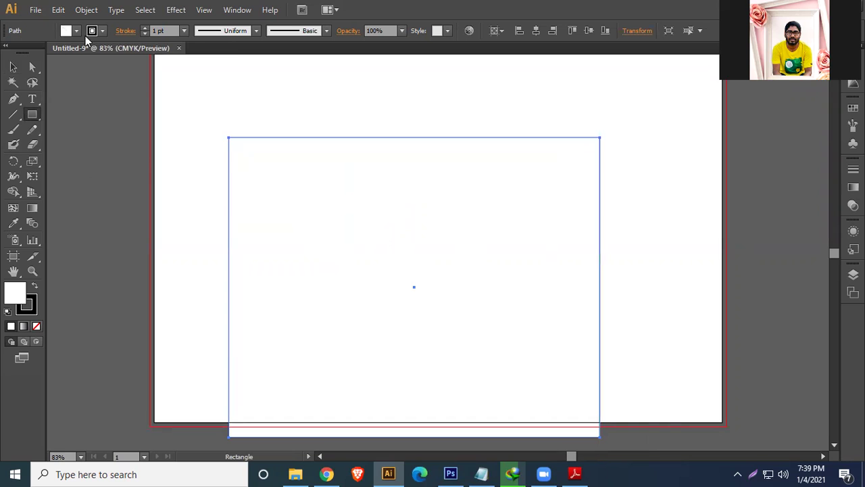
click(102, 30)
click(8, 53)
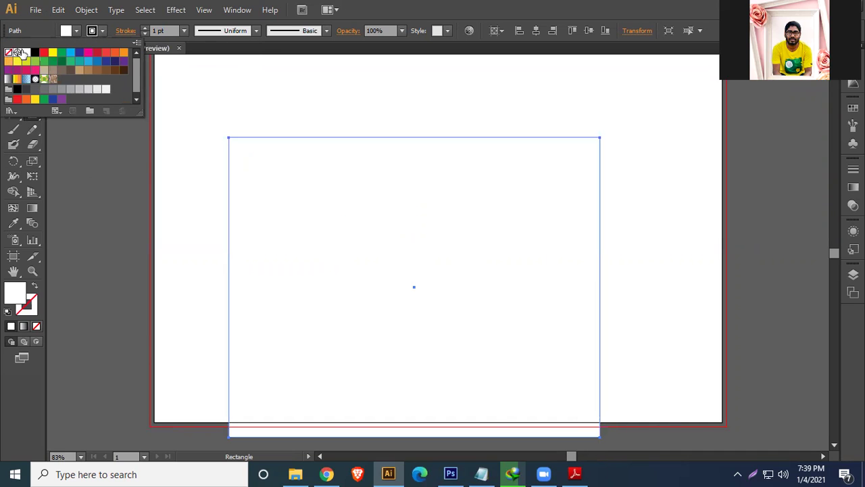
click(75, 30)
click(77, 30)
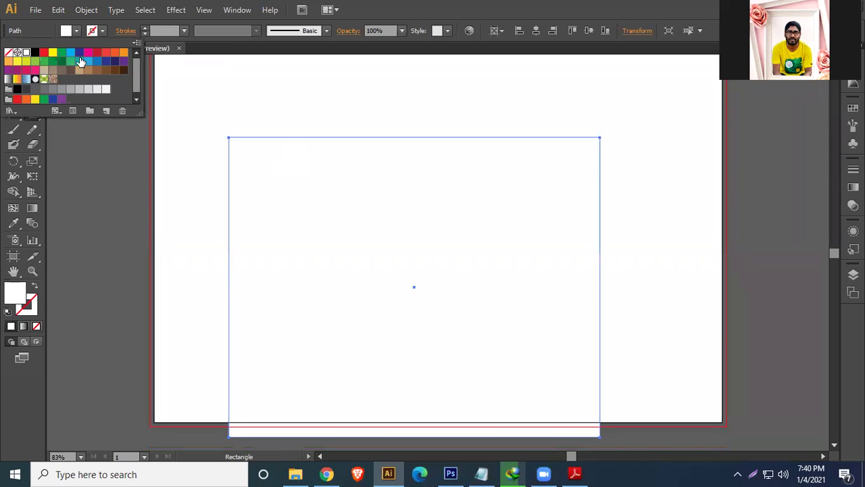
click(88, 52)
Scale the magenta rectangle down, move it to the upper-left part of the artboard, and deselect it
click(14, 67)
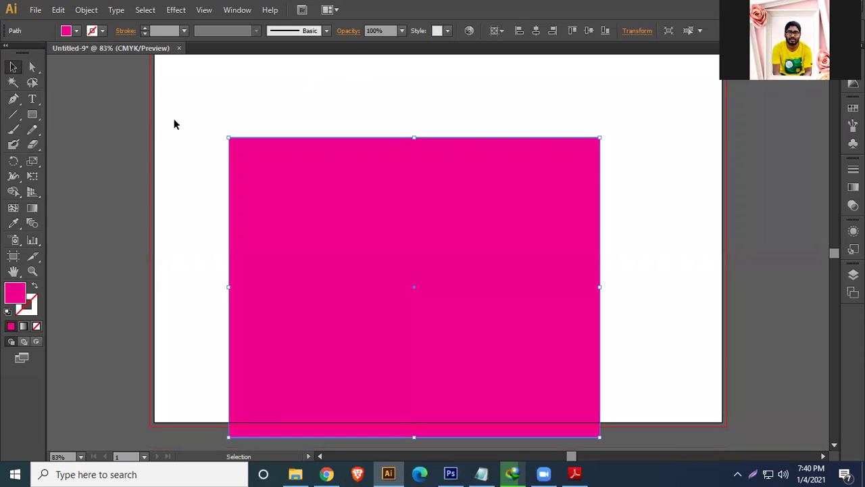
click(601, 133)
click(599, 137)
drag(600, 137, 463, 286)
drag(377, 287, 426, 109)
scroll(588, 242, up, 2)
scroll(588, 242, down, 2)
drag(452, 188, 425, 172)
click(575, 168)
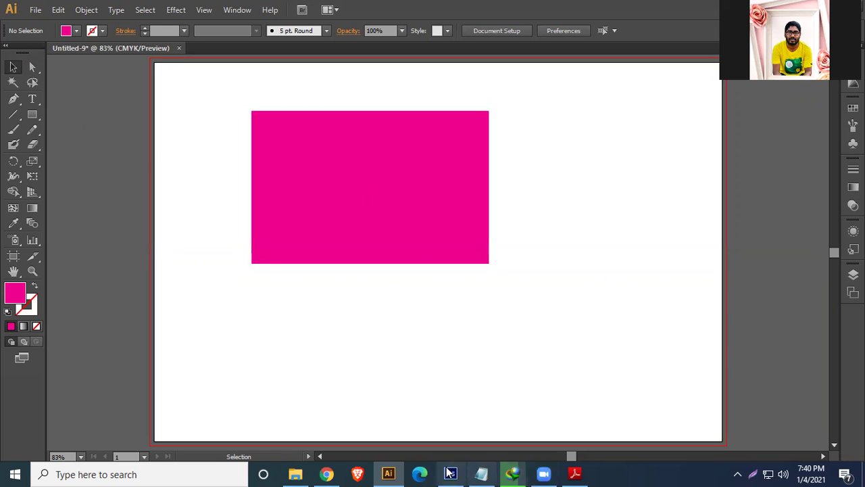
Switch to Photoshop and use the Move tool to shift the red rectangle slightly up and to the right
key(alt+Tab)
click(29, 68)
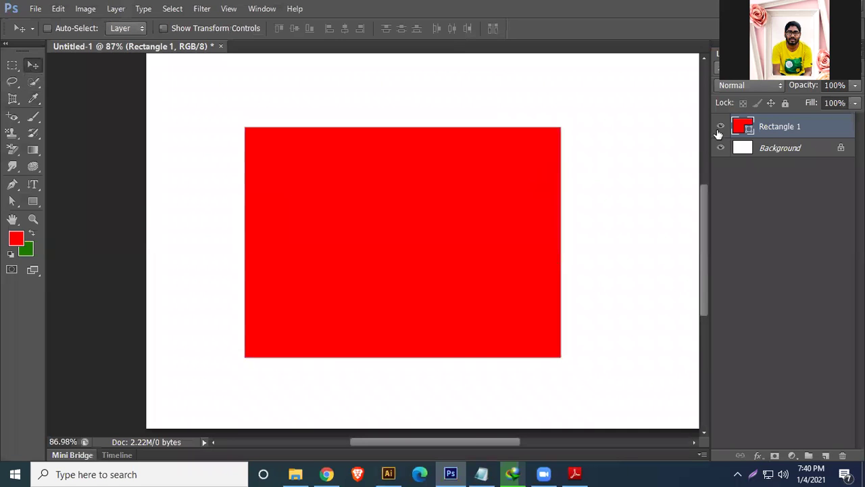
drag(467, 251, 480, 222)
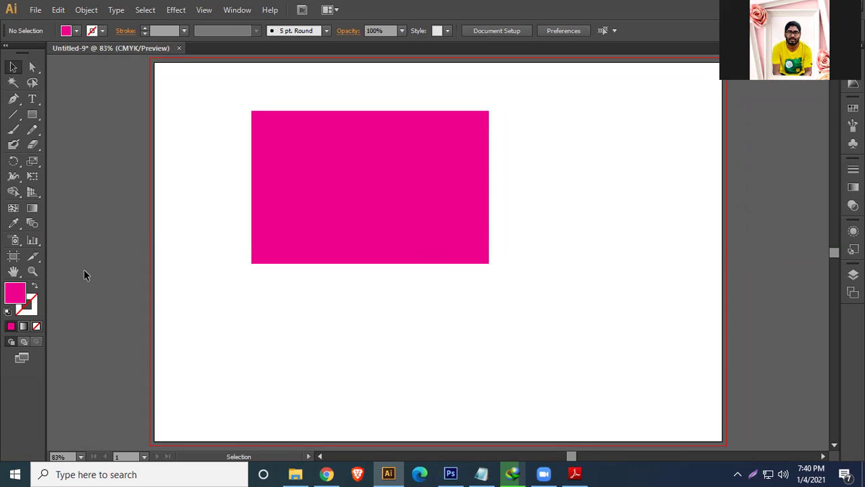
Back in Illustrator, move the magenta rectangle with the Selection tool to near the centre of the artboard
click(15, 67)
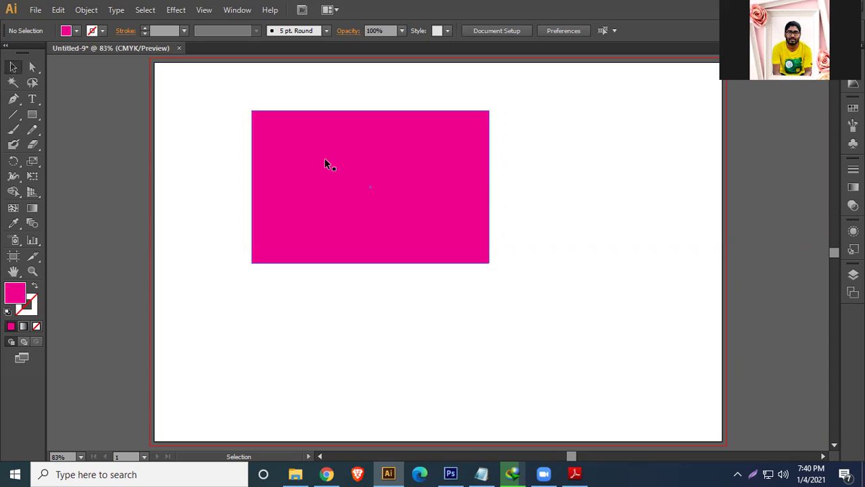
drag(330, 164, 535, 220)
drag(653, 250, 484, 219)
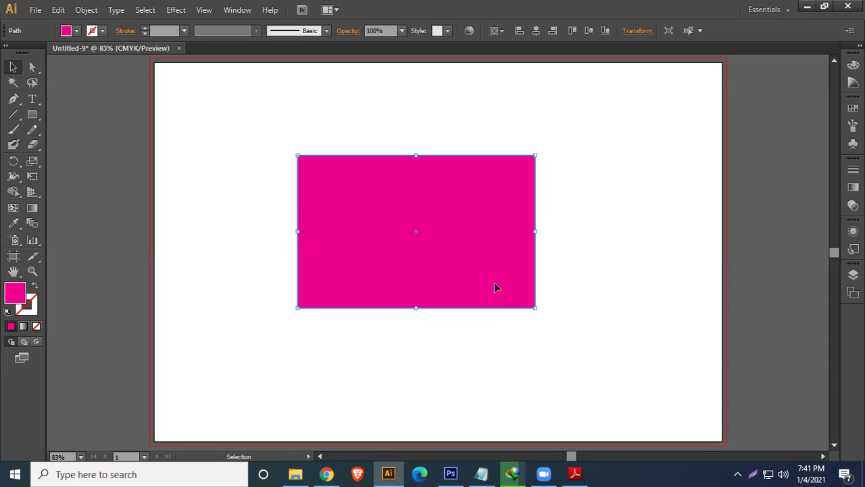
Switch to Photoshop again and move the red rectangle down and to the right on the canvas
click(450, 473)
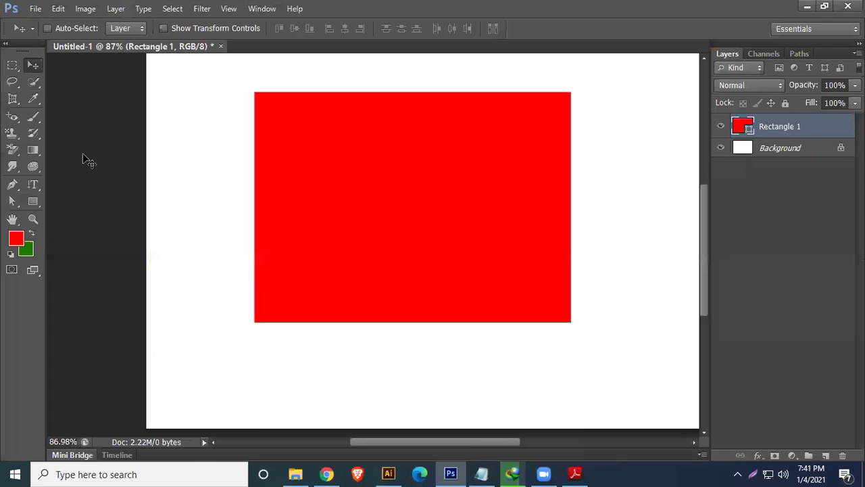
drag(342, 202, 372, 227)
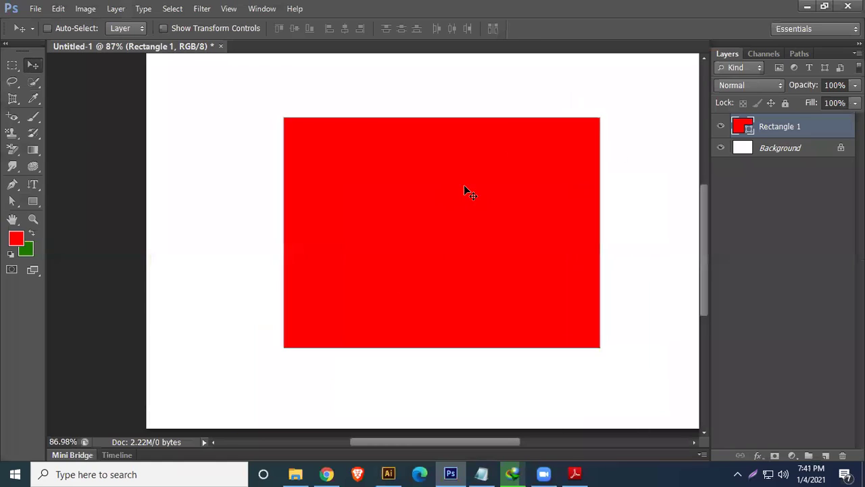
Return to Illustrator, reposition the magenta rectangle with the Selection tool to slightly above and left of the artboard's centre, and deselect it
click(808, 6)
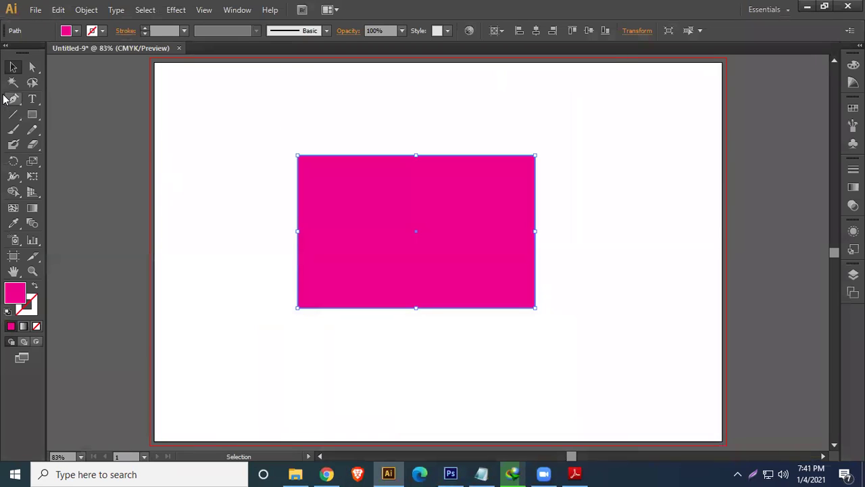
click(12, 69)
click(443, 415)
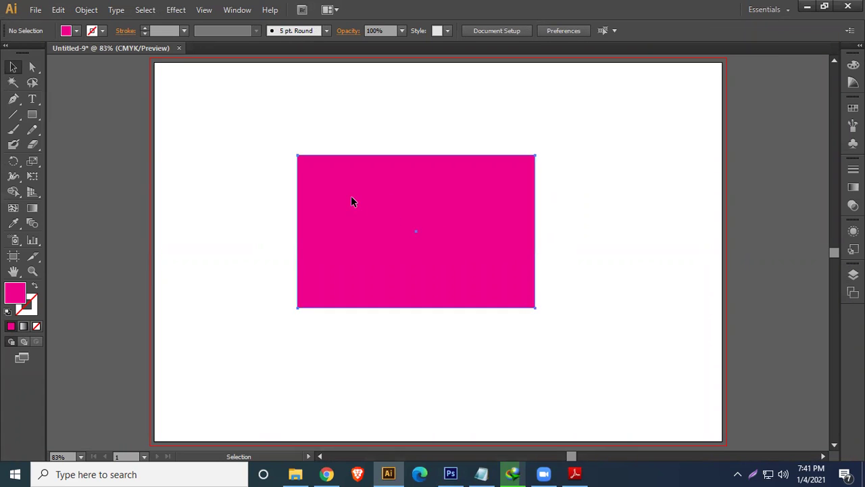
drag(351, 199, 603, 236)
key(ctrl+z)
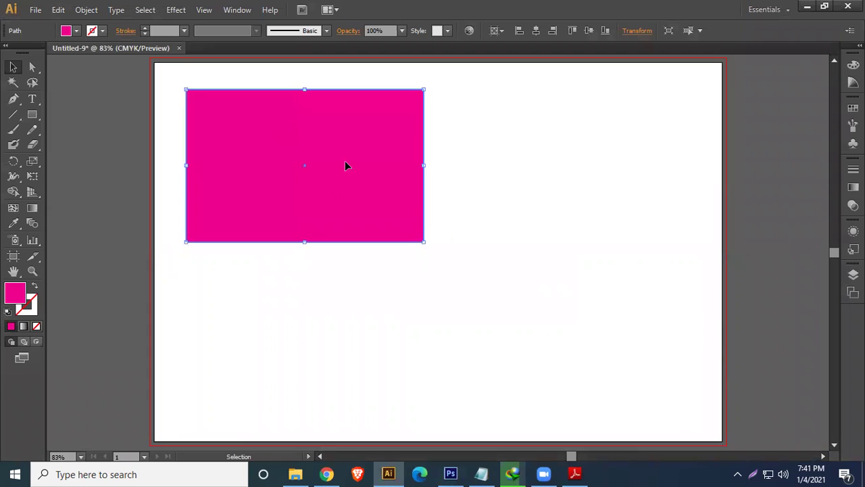
drag(344, 160, 457, 224)
drag(511, 267, 486, 239)
click(591, 242)
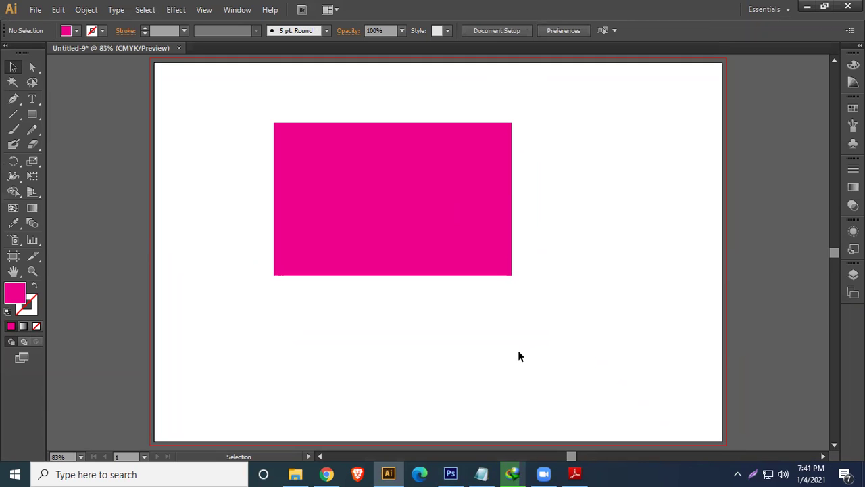
Switch to Photoshop and use Free Transform to scale the red rectangle down to about 81% in width and height
click(450, 474)
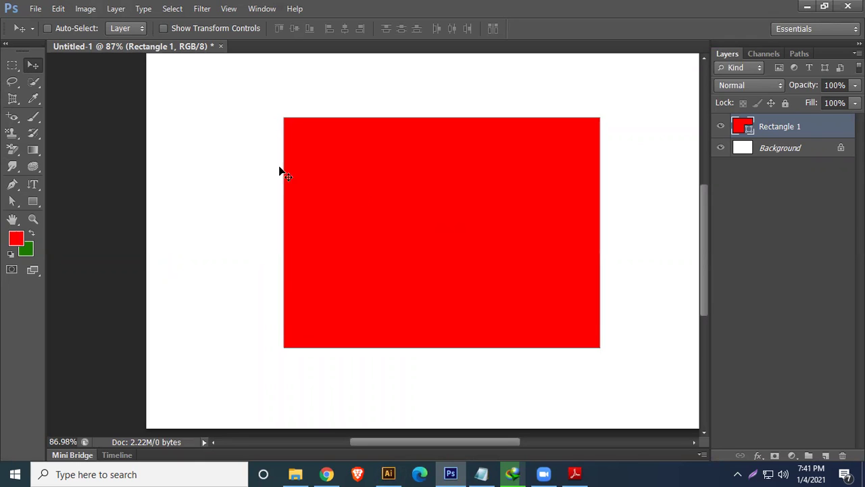
click(59, 9)
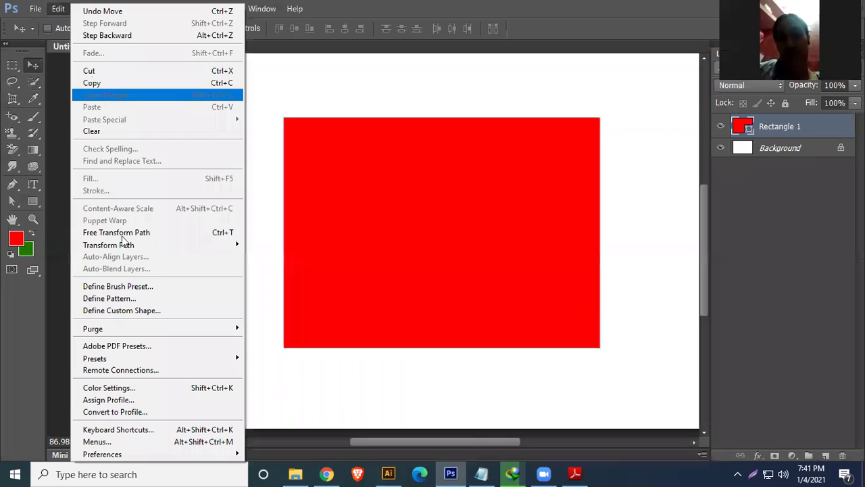
click(203, 231)
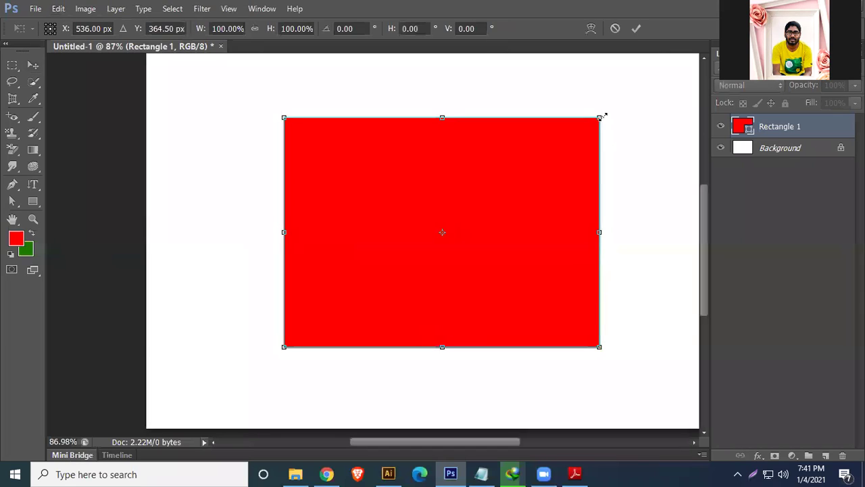
drag(599, 118, 539, 160)
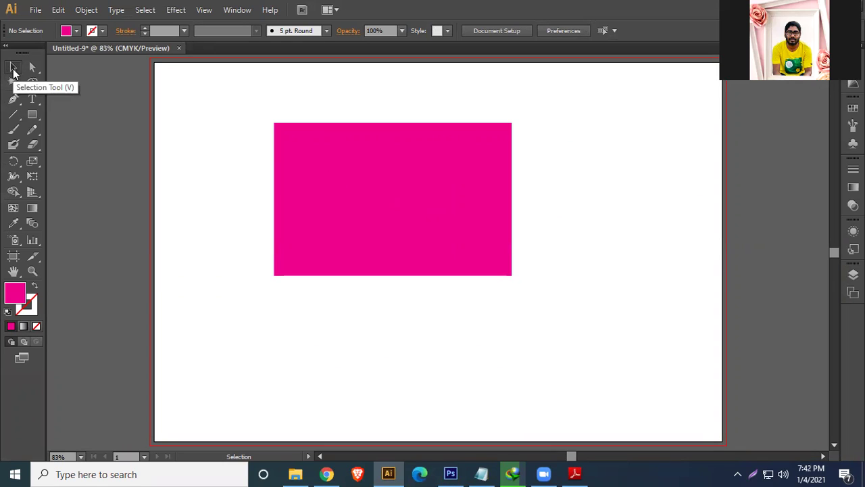
Back in Illustrator, resize the magenta rectangle directly with the Selection tool, first enlarging it, narrowing it and widening it again, and deselect it
click(349, 153)
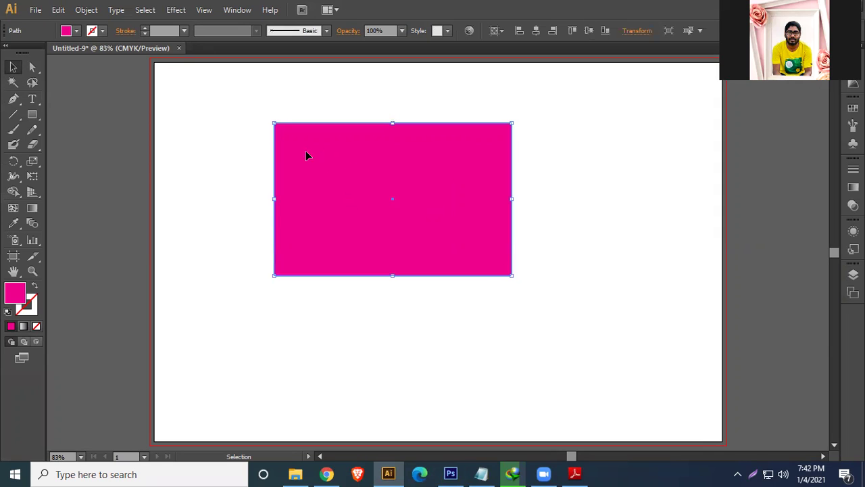
drag(512, 275, 614, 361)
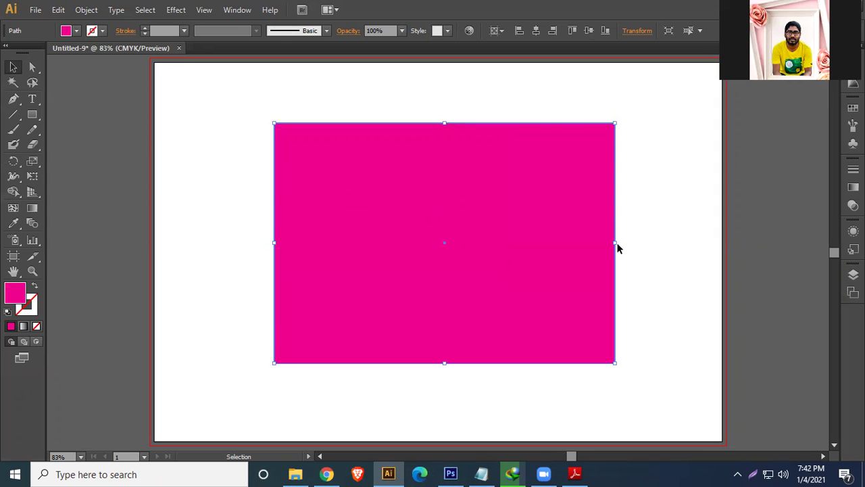
drag(612, 241, 433, 237)
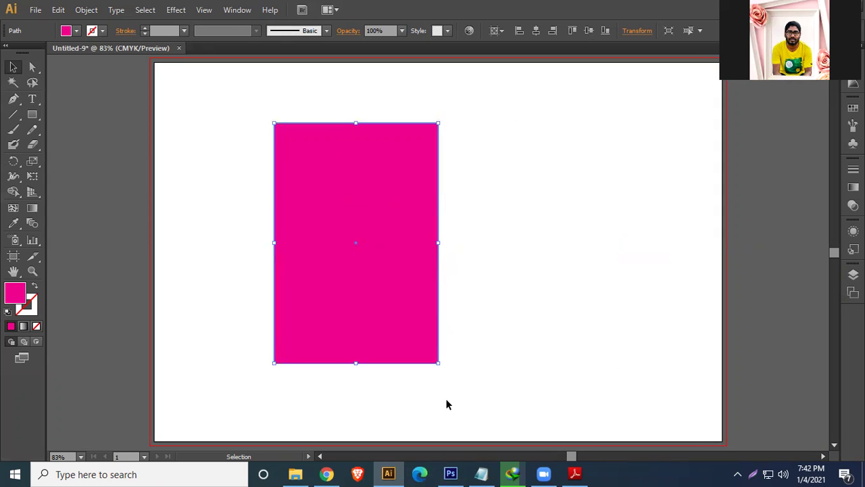
drag(439, 362, 575, 313)
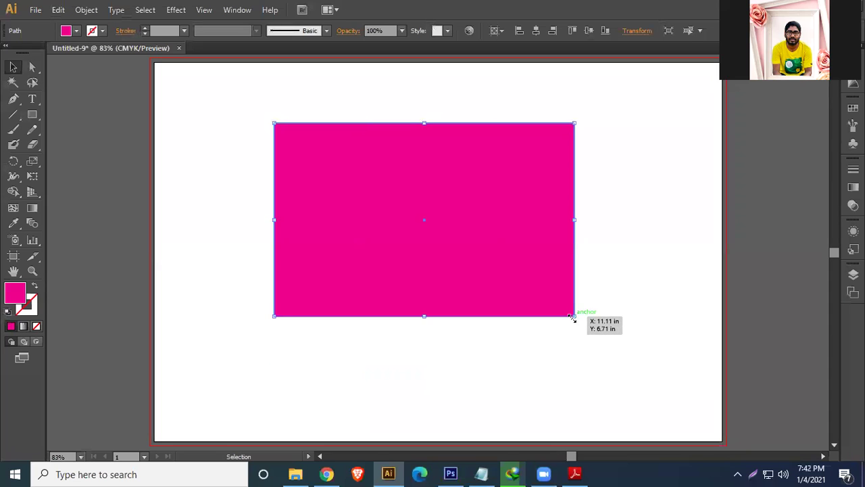
drag(574, 124, 547, 128)
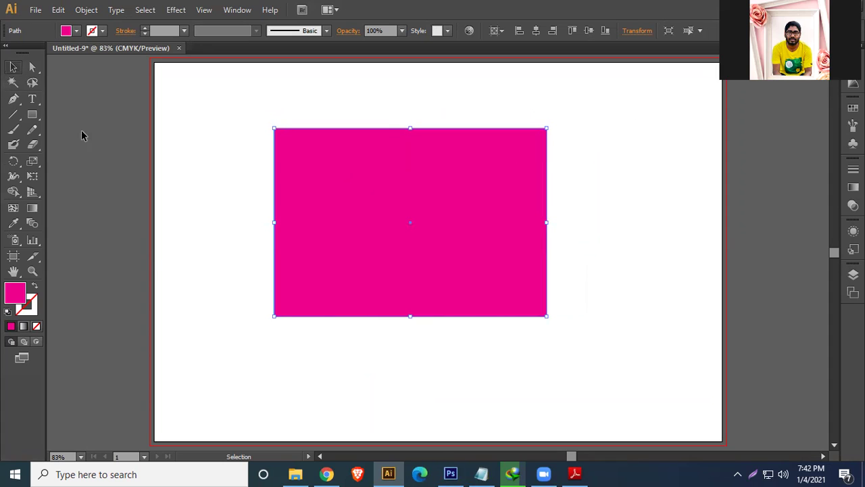
click(205, 278)
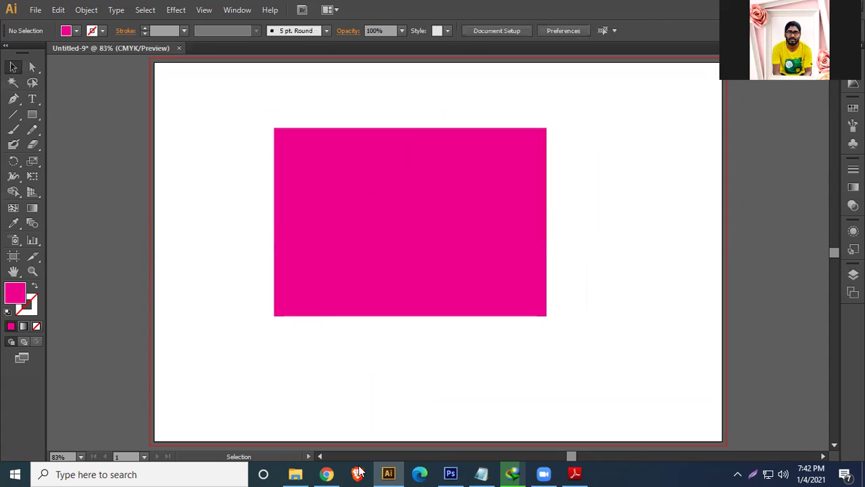
Switch to Photoshop, apply the rectangle's transform, and draw a smaller red rectangle above it on a new layer over the Background
key(alt+Tab)
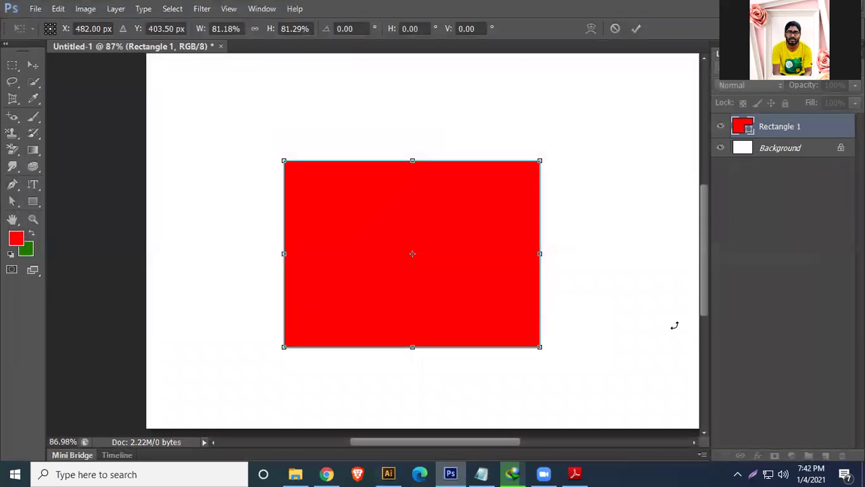
double_click(390, 234)
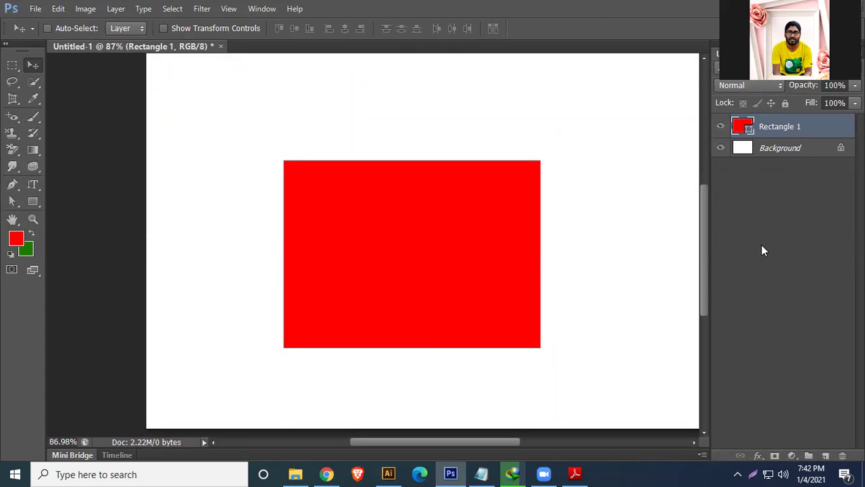
key(alt+bracketleft)
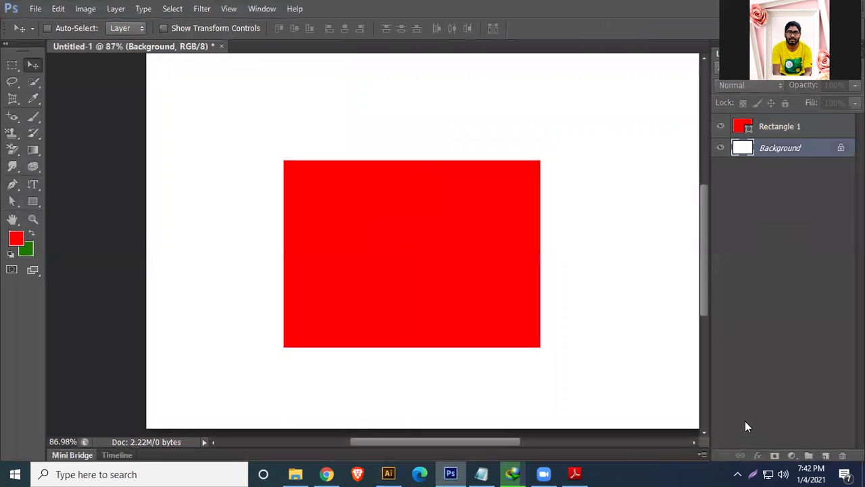
click(826, 455)
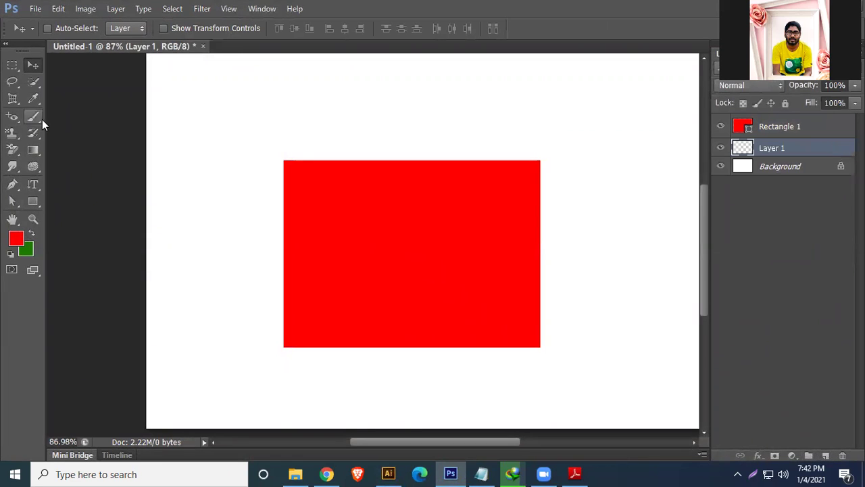
click(34, 200)
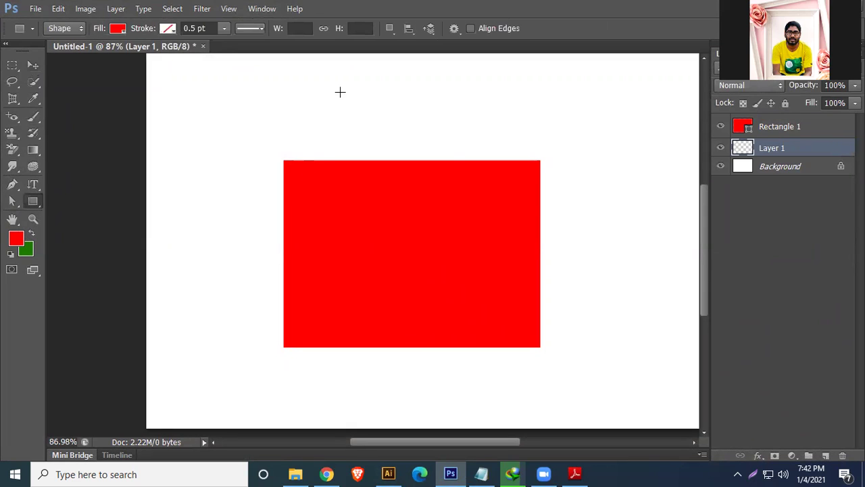
drag(342, 84, 463, 160)
Reposition the small red rectangle with the Move tool to the canvas's upper-right area, clear of the large rectangle
key(v)
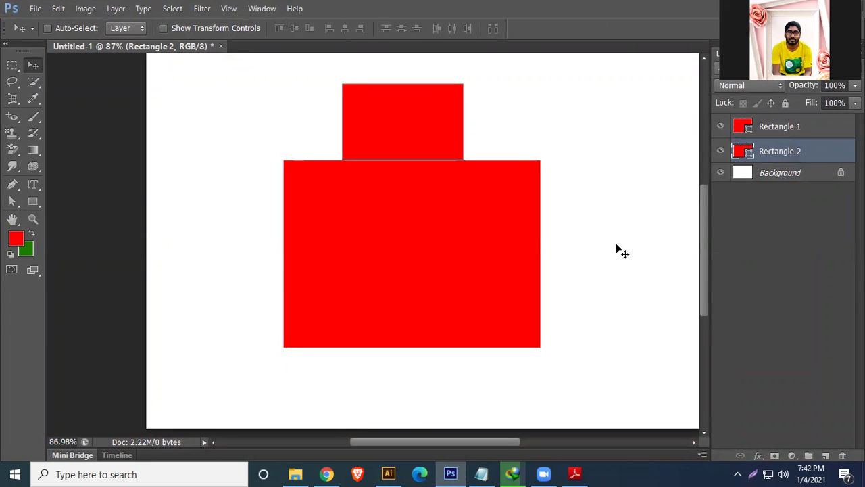
drag(407, 99, 594, 137)
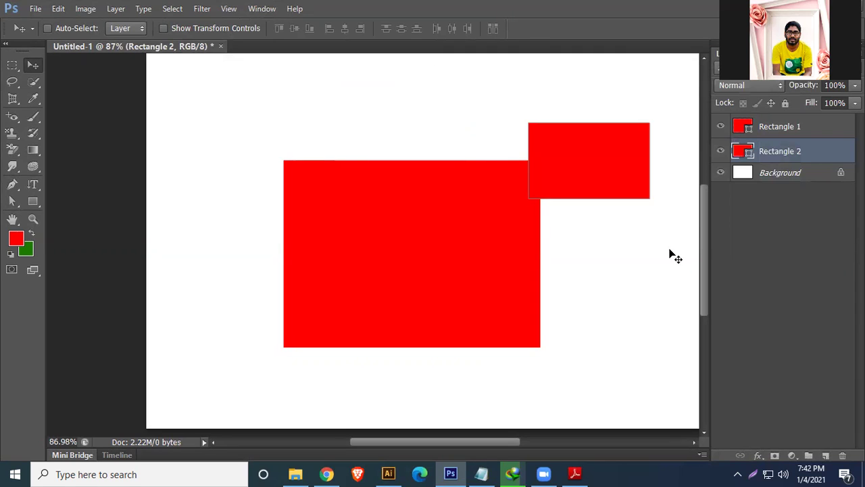
drag(419, 254, 241, 354)
drag(400, 194, 623, 82)
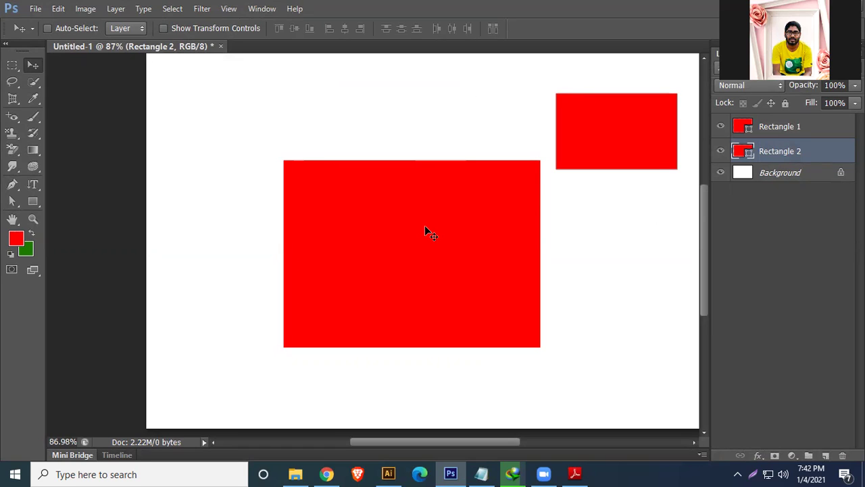
Switch to Illustrator and draw a second, roughly square magenta rectangle near the upper-right corner of the artboard
key(alt+Tab)
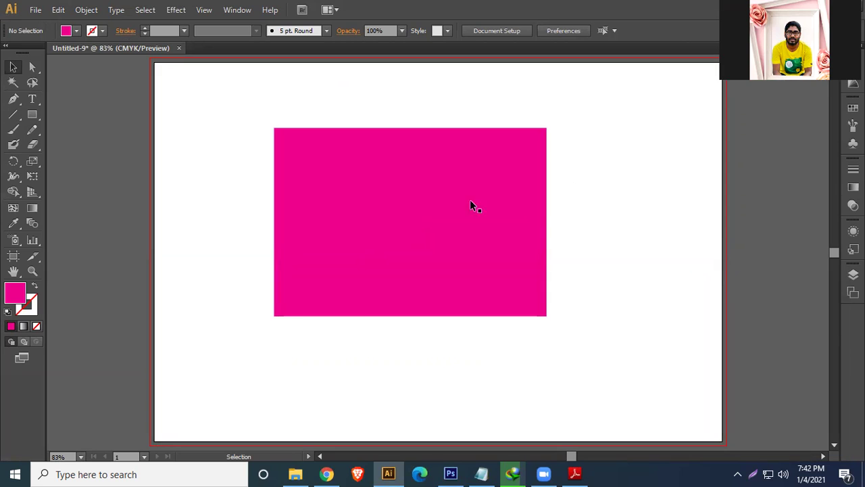
click(34, 115)
drag(575, 103, 714, 238)
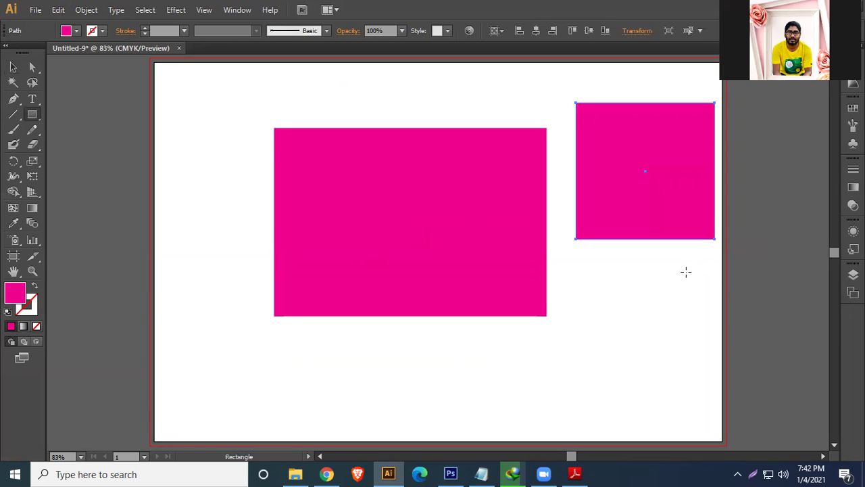
Use the Selection tool to move the large rectangle to the artboard's upper-left and the square one toward the centre
click(13, 67)
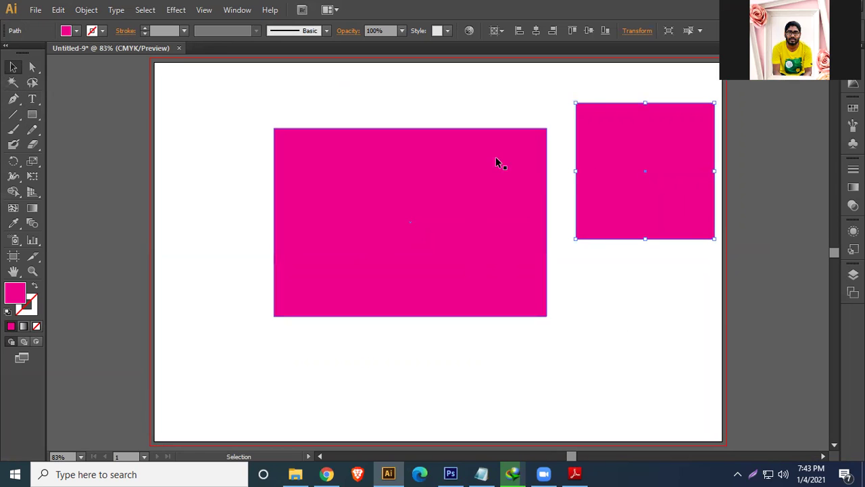
drag(496, 158, 328, 149)
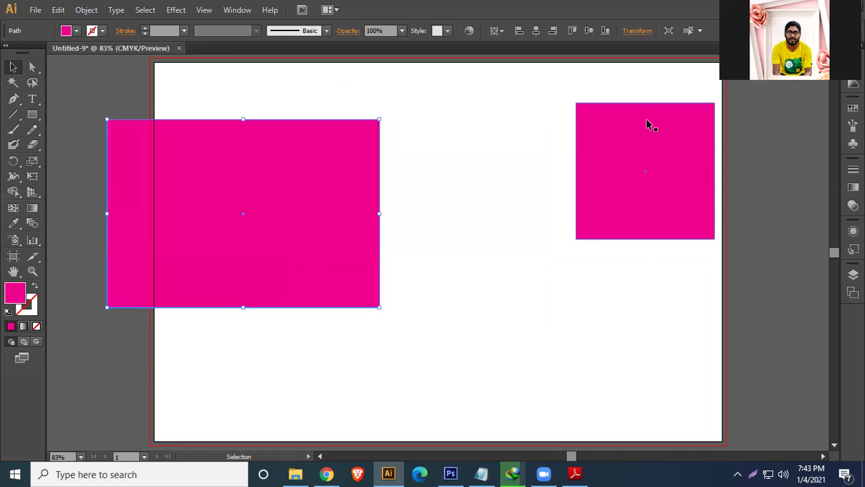
drag(646, 123, 510, 195)
drag(340, 161, 407, 118)
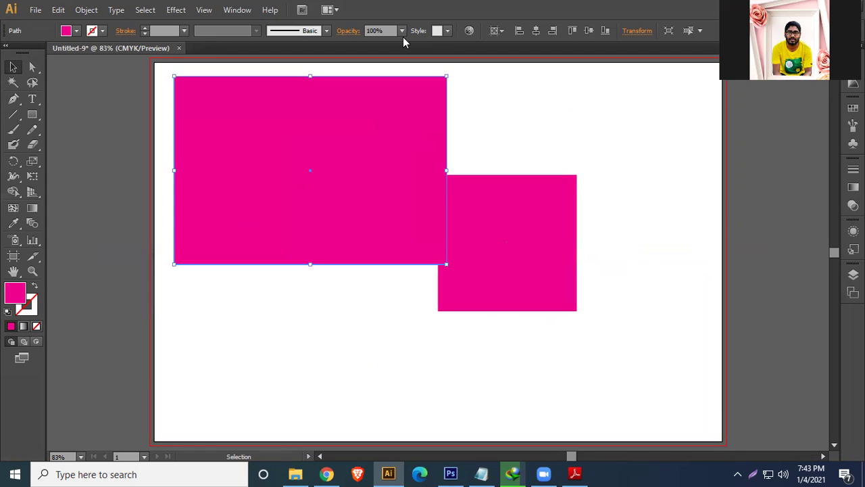
Shrink the large magenta rectangle, move the square one to the upper right, and shift the large one slightly right
drag(446, 76, 388, 140)
click(538, 236)
drag(538, 236, 614, 155)
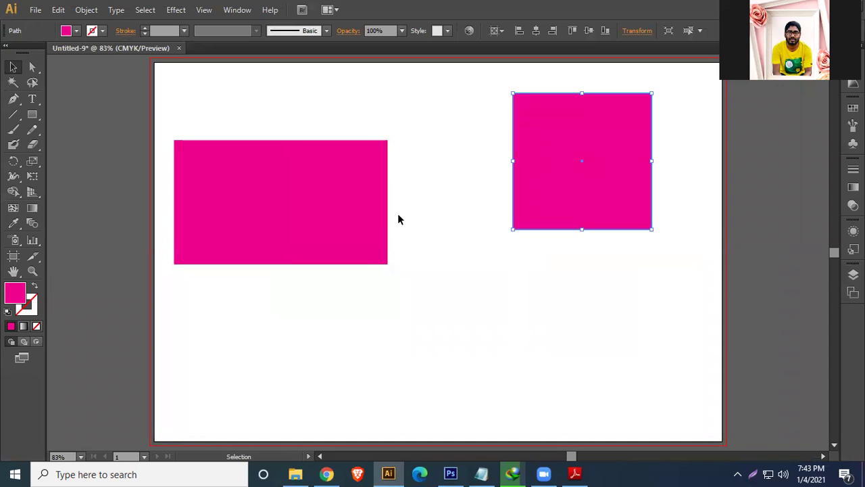
drag(351, 169, 411, 167)
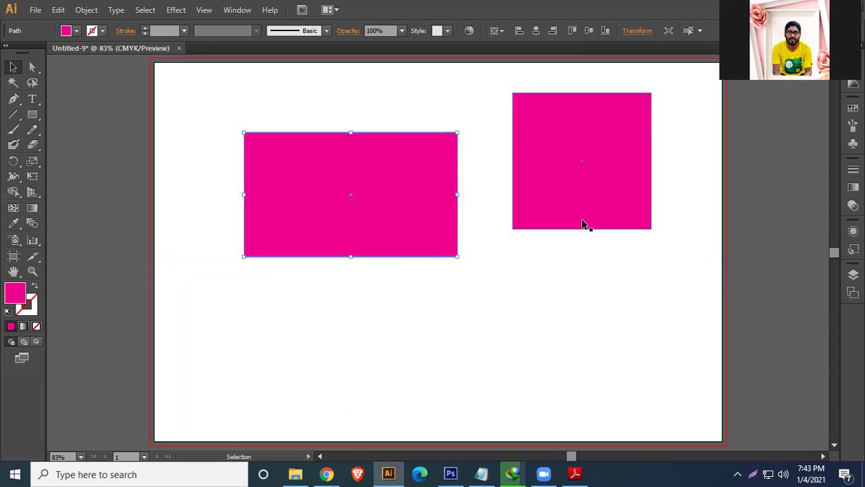
Move the magenta square beside the wide rectangle with their top edges aligned, and deselect it
drag(560, 135, 549, 262)
drag(540, 199, 529, 193)
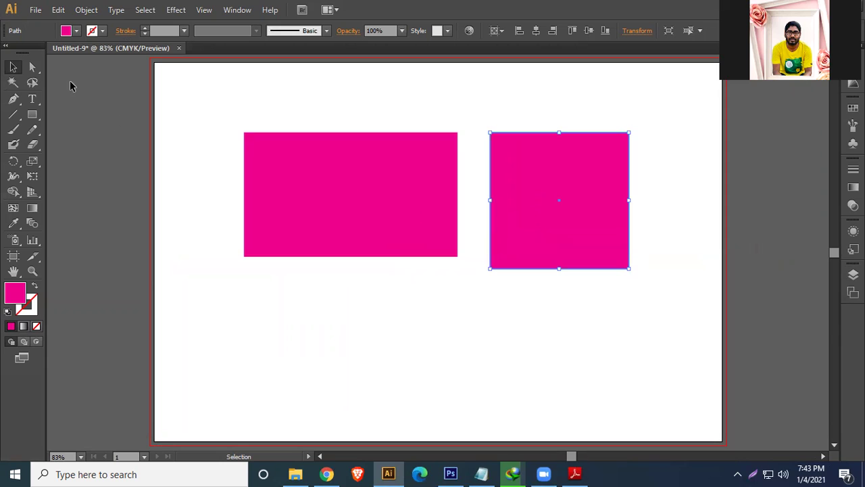
click(334, 111)
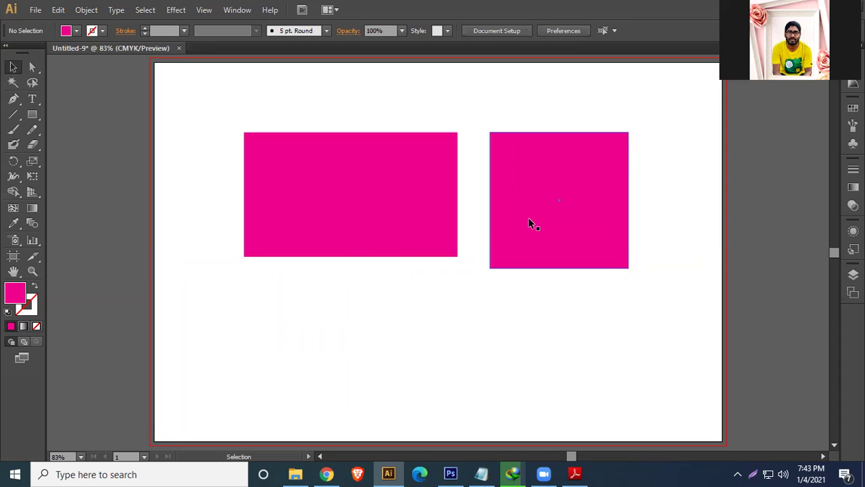
Select the wide magenta rectangle and compare its fill and stroke colour controls with Photoshop's foreground and background colours
click(315, 162)
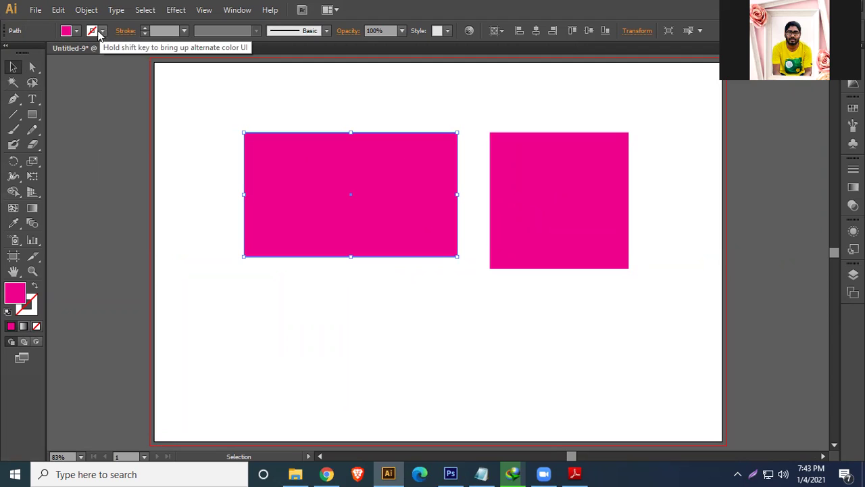
click(75, 31)
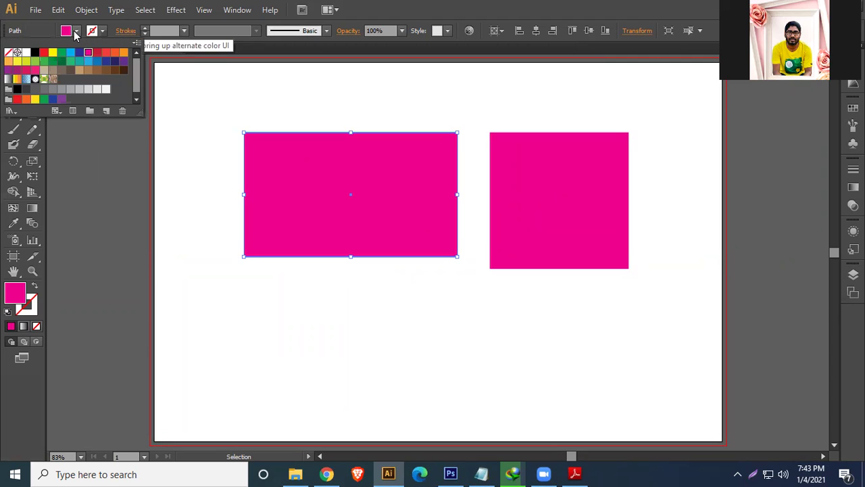
click(408, 7)
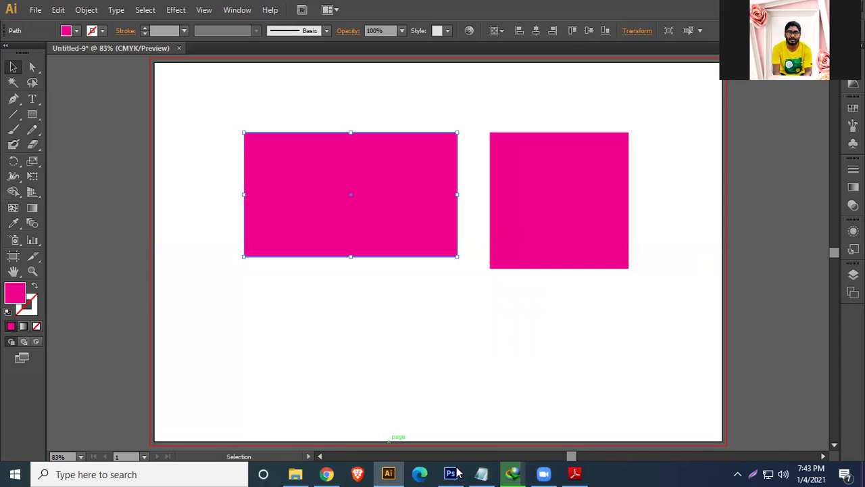
key(alt+Tab)
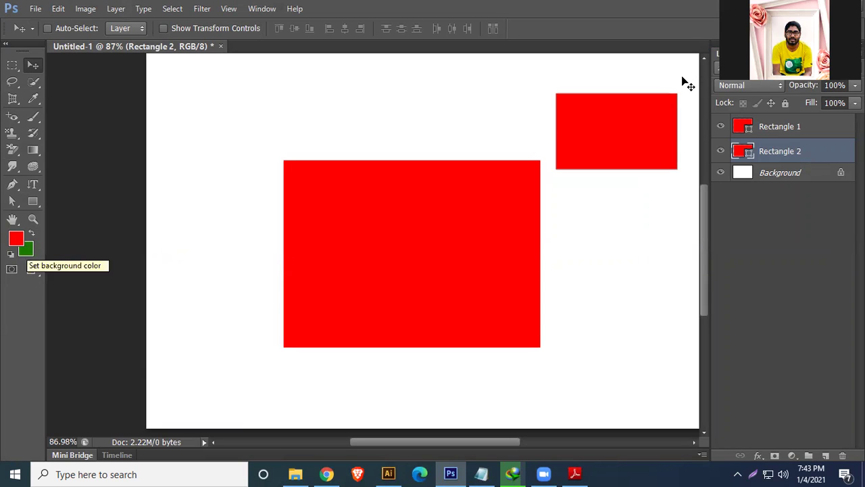
click(798, 8)
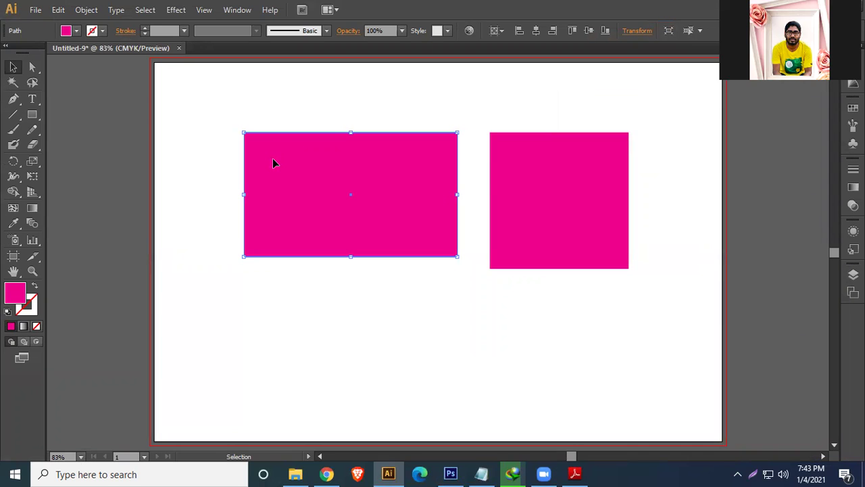
Give the wide magenta rectangle a blue stroke by picking a hue of 230° and a bright shade
click(31, 308)
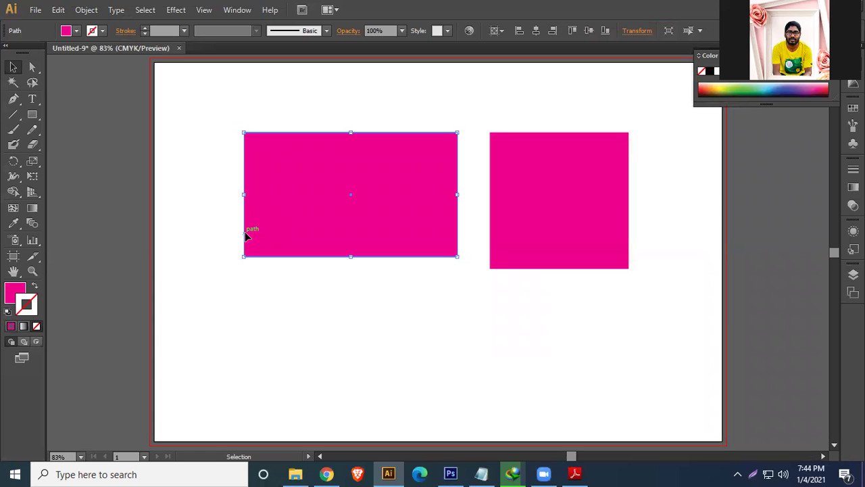
double_click(34, 308)
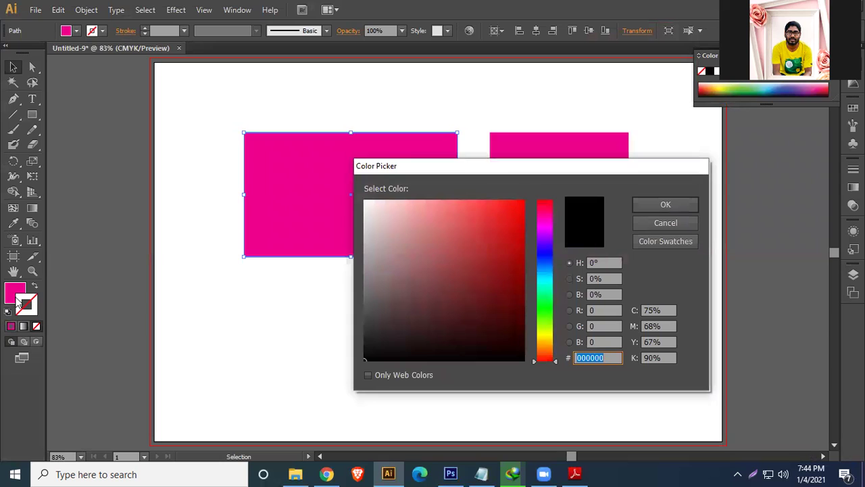
click(545, 258)
drag(513, 211, 547, 170)
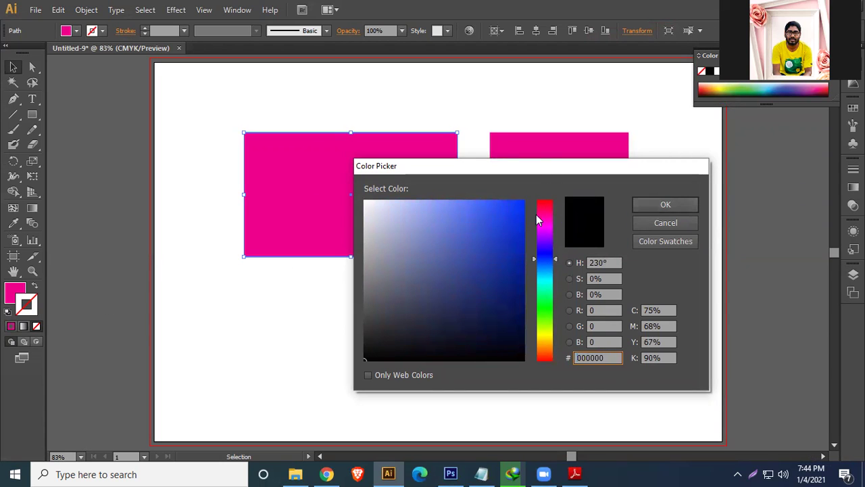
click(666, 204)
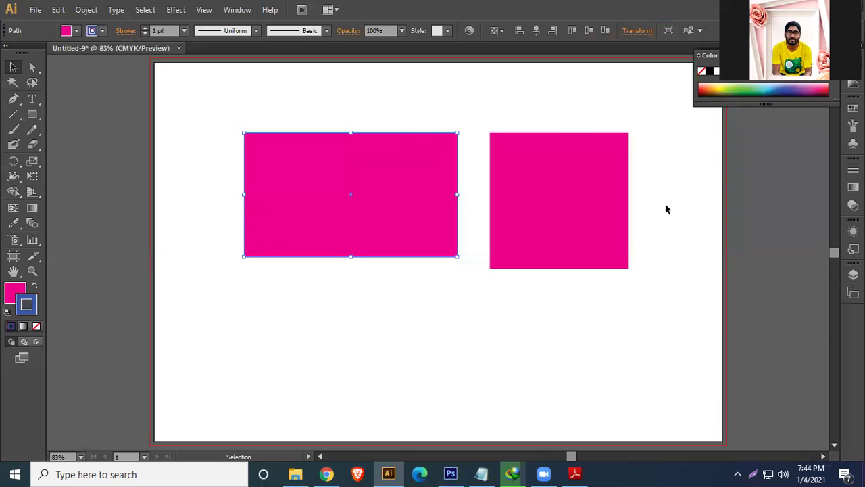
Deselect the wide rectangle and examine its blue outline up close before returning to the full artboard view
click(415, 102)
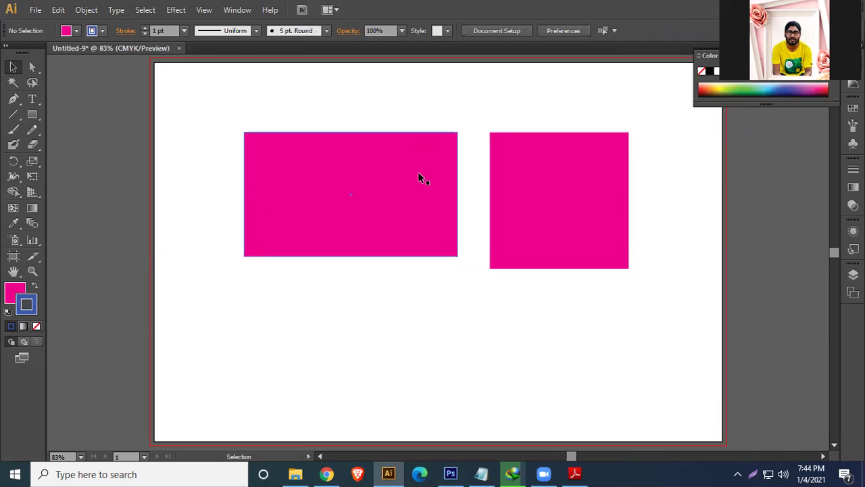
scroll(445, 227, up, 10)
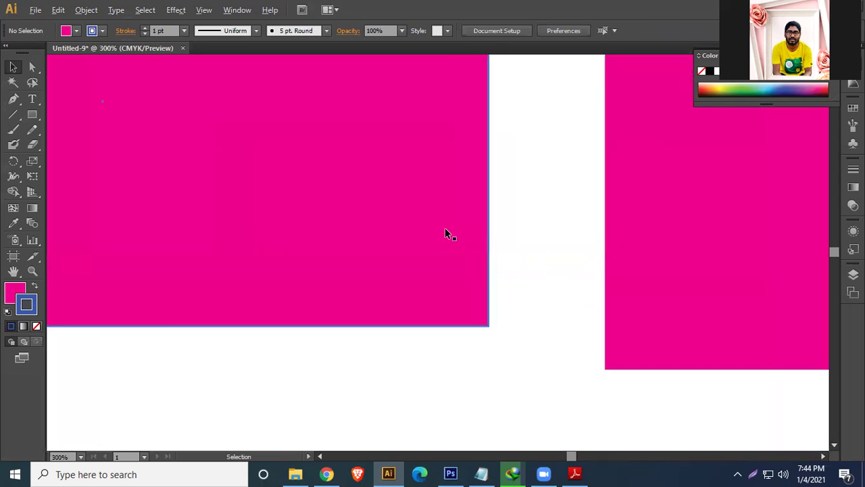
scroll(660, 250, down, 2)
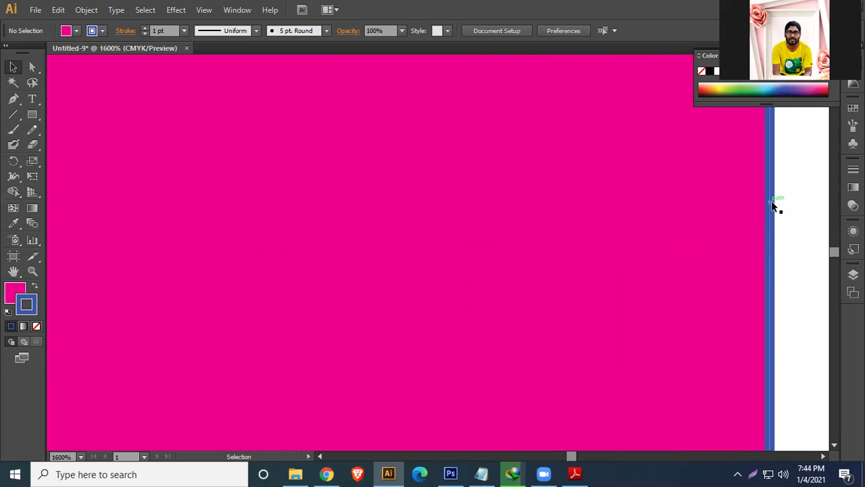
key(ctrl+0)
Remove both the stroke and the fill from the wide rectangle by setting each to None
click(343, 216)
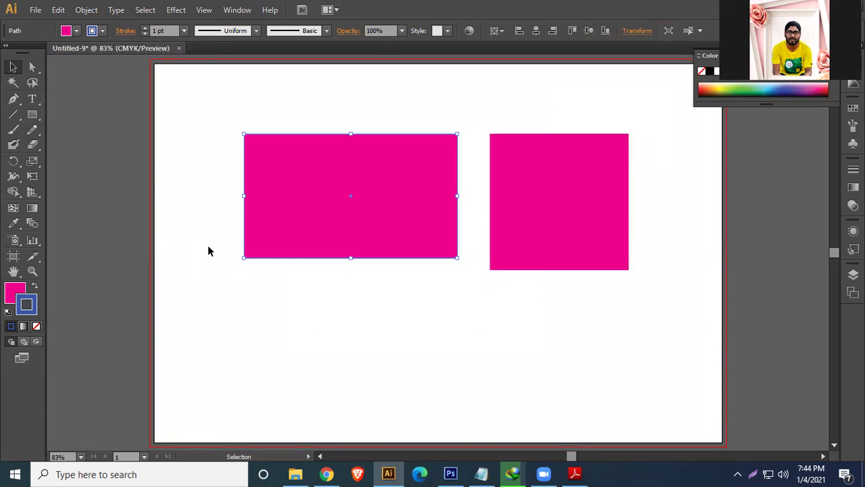
click(35, 302)
click(37, 328)
click(13, 293)
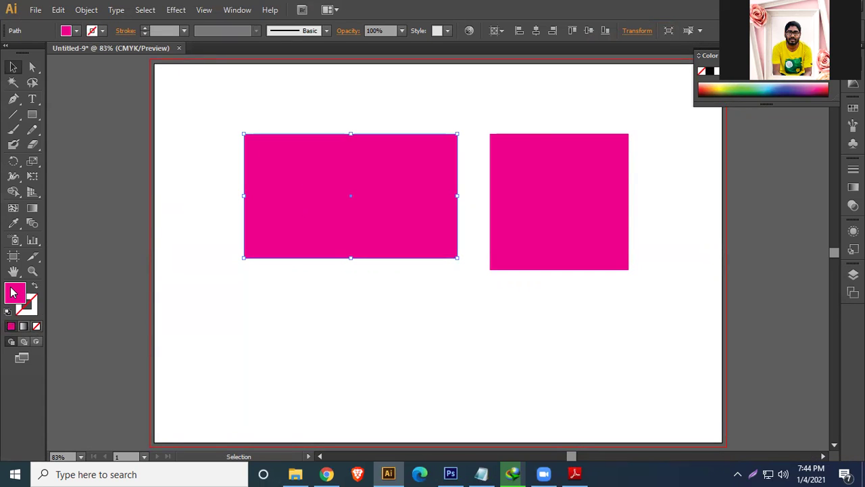
click(37, 327)
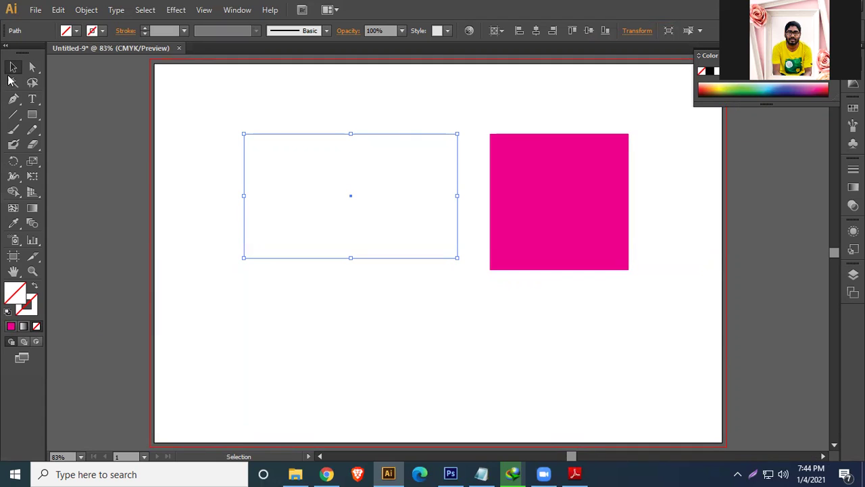
Fill the wide rectangle with the CMYK Blue swatch and give it a dark red swatch stroke
click(78, 32)
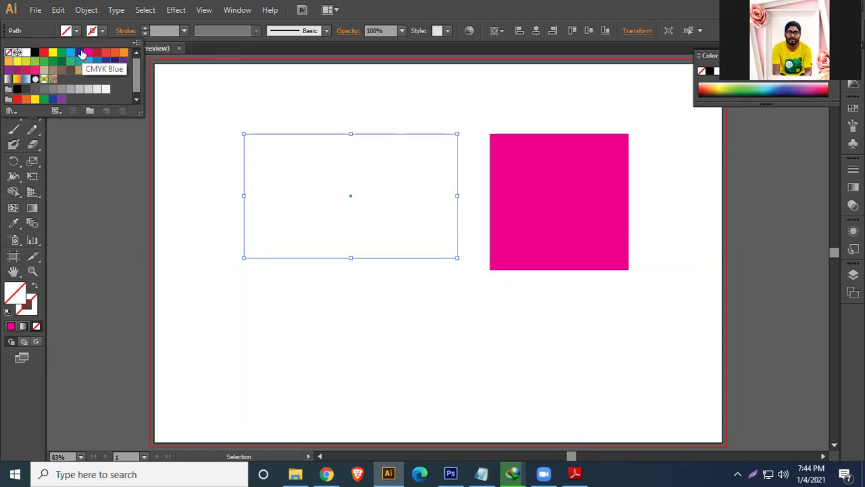
click(80, 53)
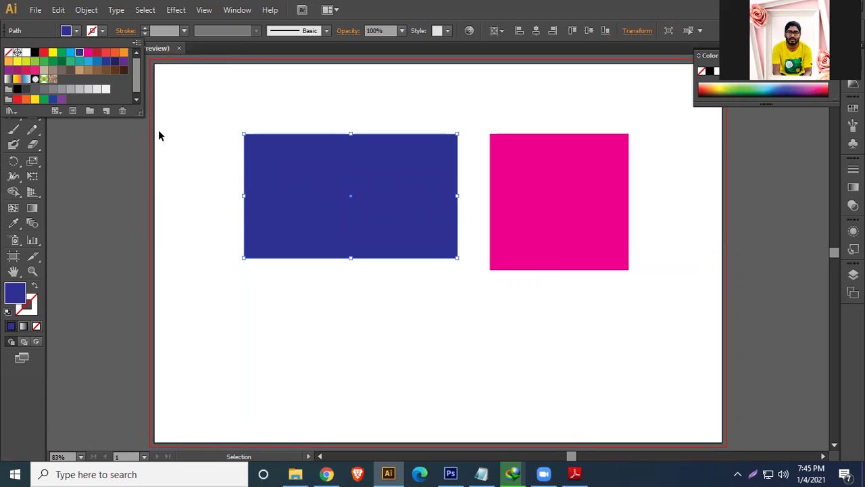
click(101, 32)
click(102, 32)
click(96, 53)
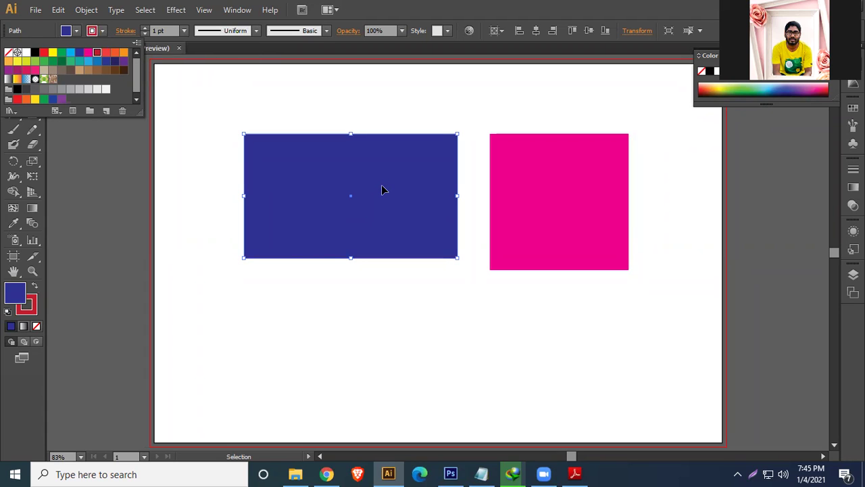
Thicken the wide rectangle's red stroke to 20 pt and deselect the rectangle
click(184, 31)
click(183, 31)
click(203, 128)
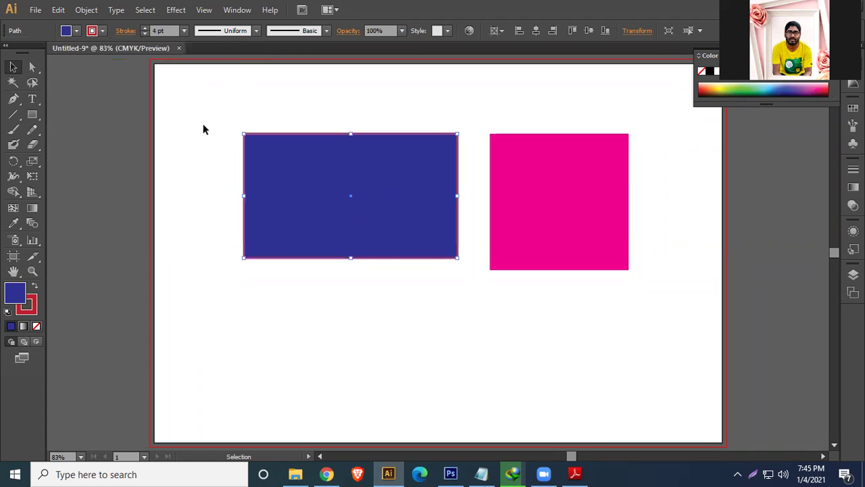
click(143, 28)
click(143, 28)
click(143, 28)
click(143, 27)
click(143, 27)
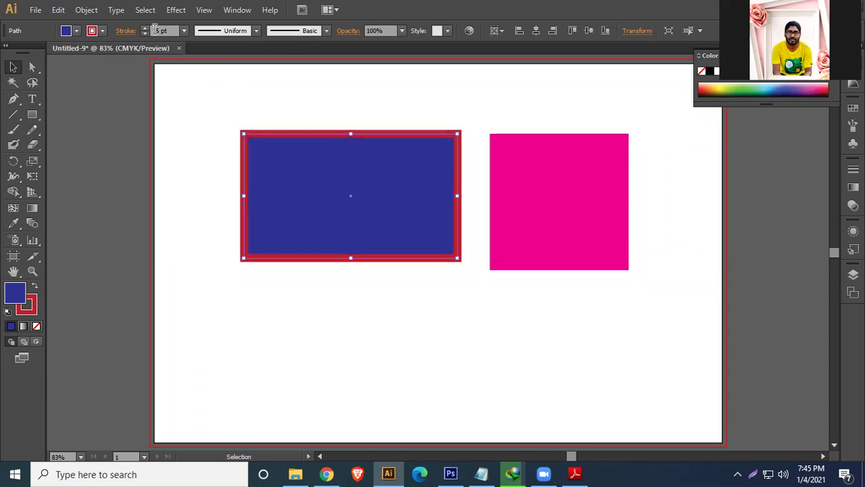
text(20)
key(Return)
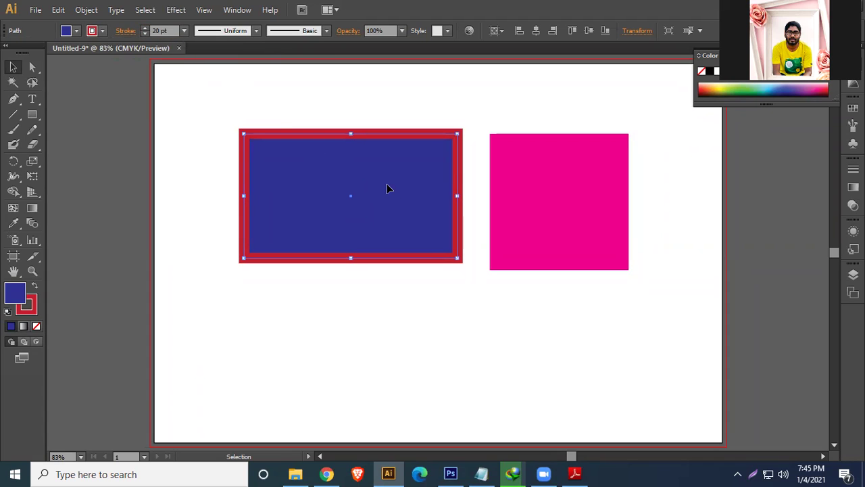
click(13, 67)
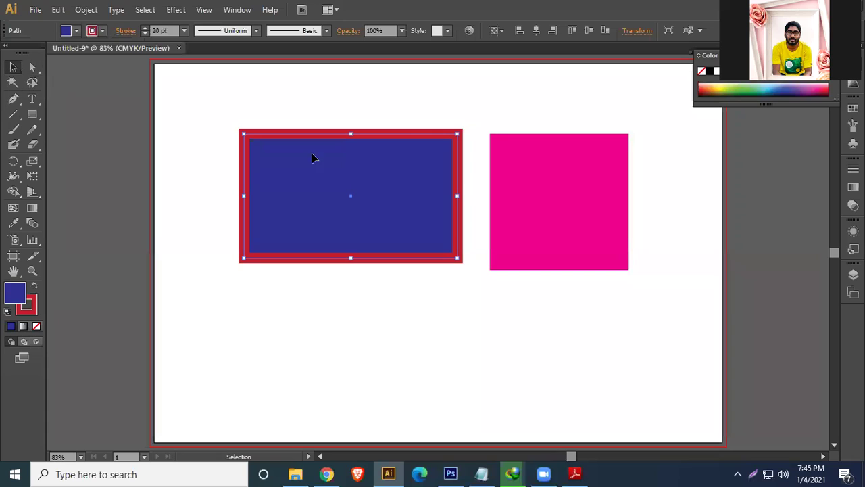
click(359, 99)
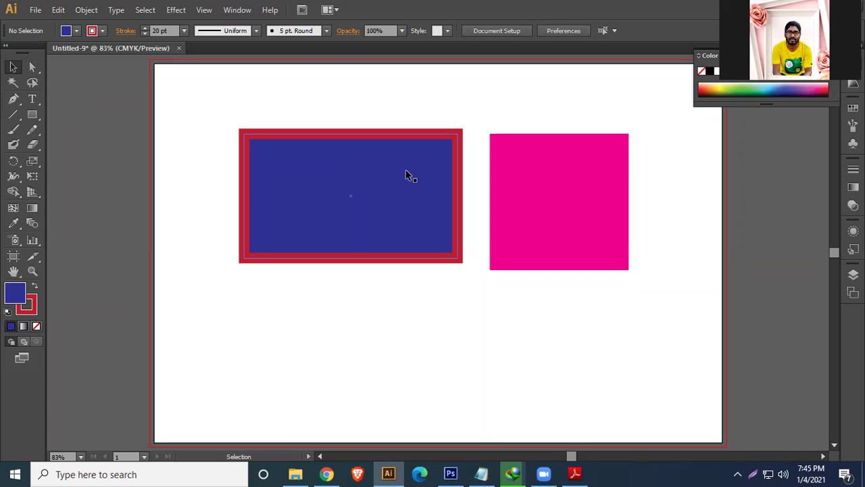
Demonstrate the temporary Zoom tool by magnifying the artboard to 150%, reducing it to 50%, and fitting it to the window
key(ctrl+space)
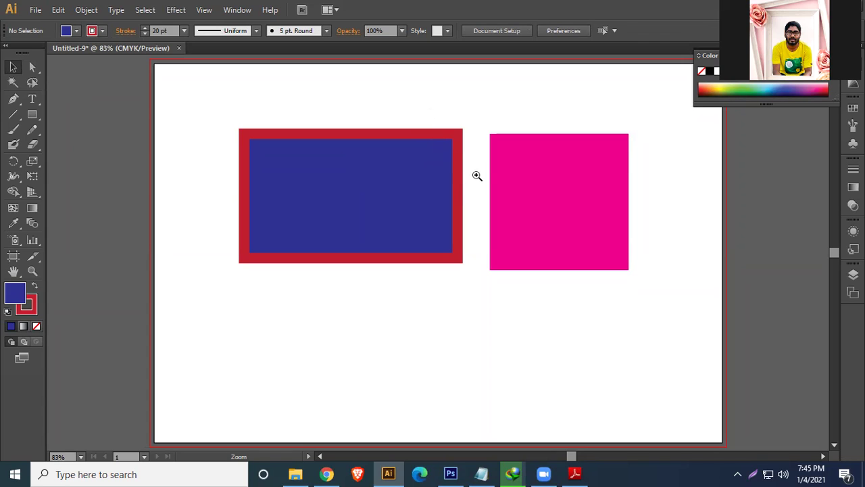
click(479, 162)
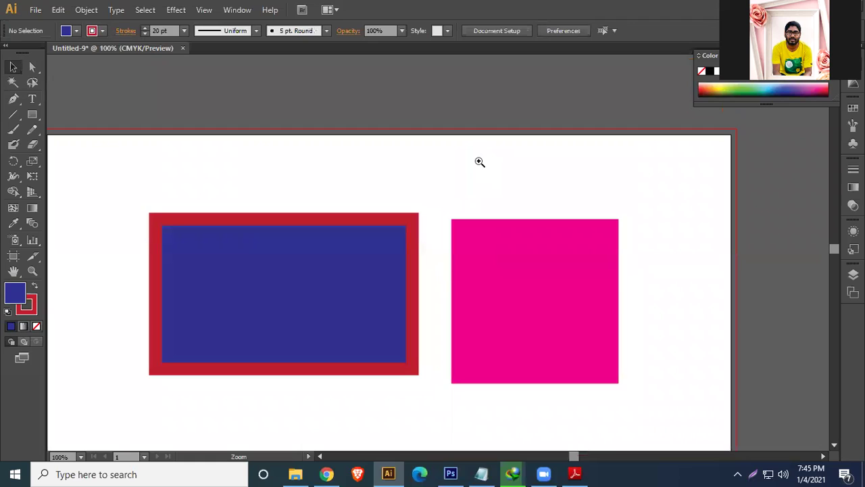
click(474, 186)
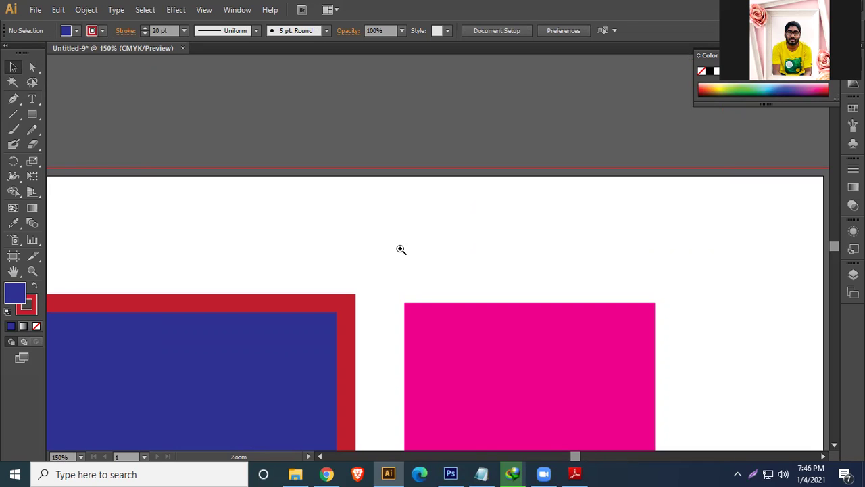
key(a)
key(ctrl+alt+space)
ctrl+alt+click(401, 250)
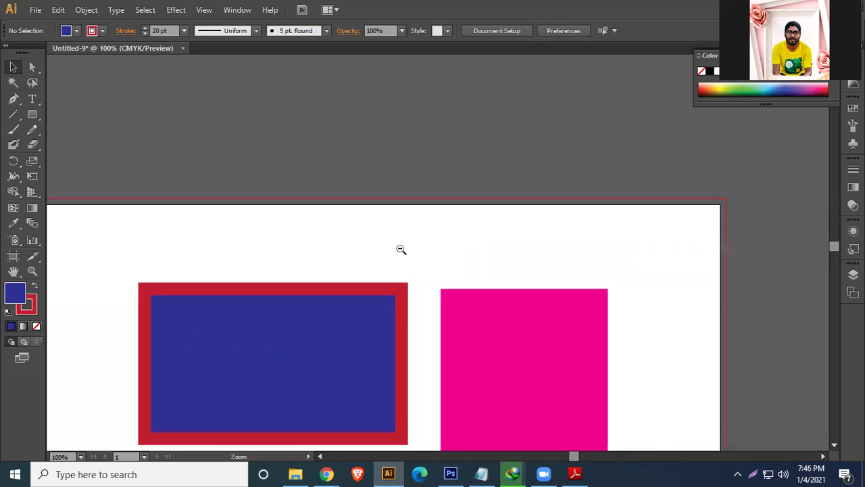
ctrl+alt+click(400, 249)
ctrl+alt+click(401, 249)
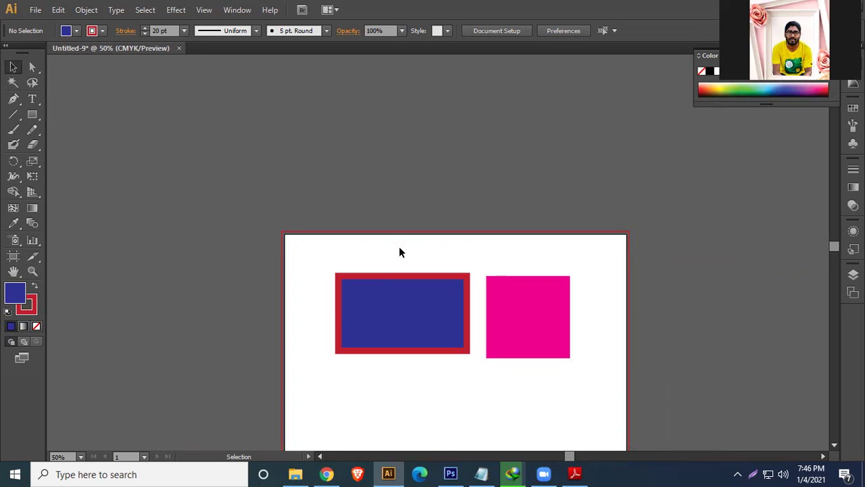
key(ctrl+plus)
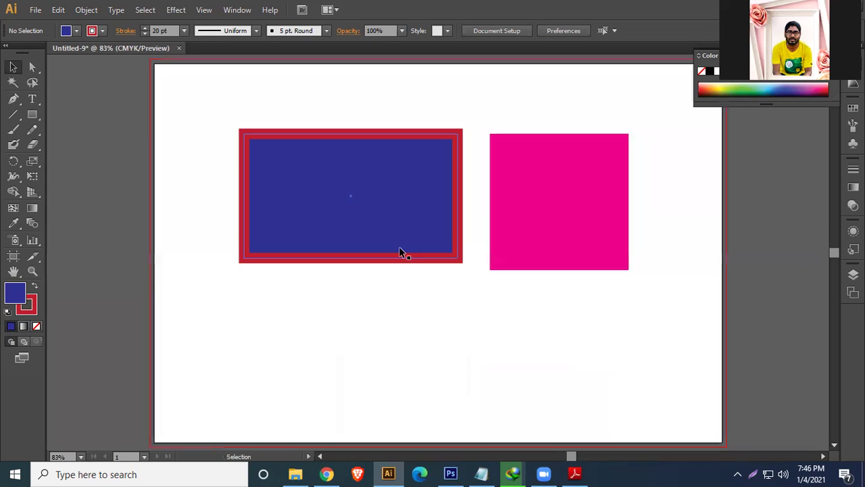
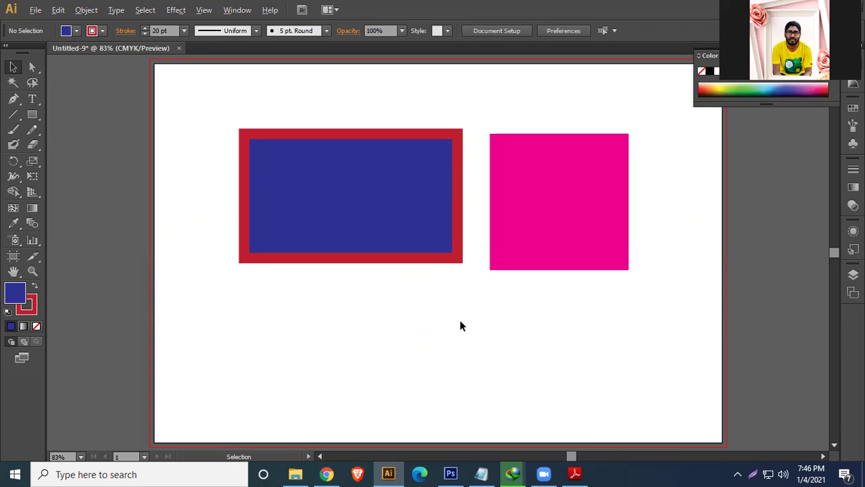
Magnify the artboard beyond 300%, reduce the view to 3.13% to show the whole canvas, and fit the artboard again
scroll(460, 327, up, 4)
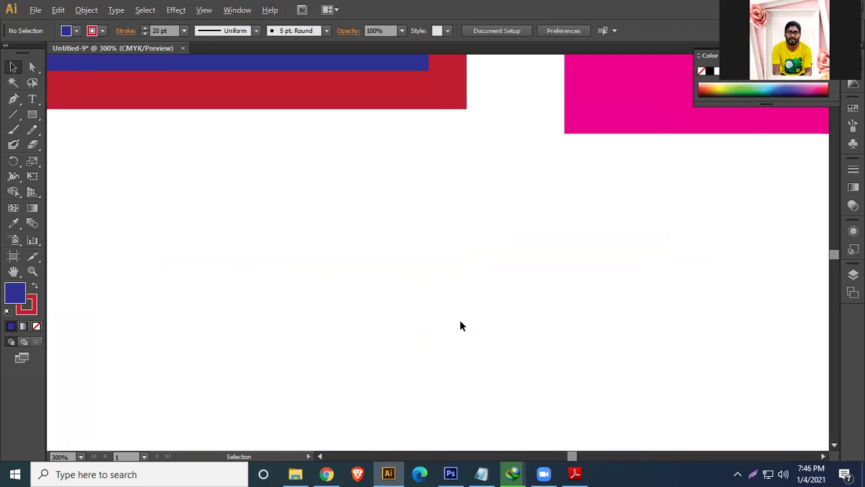
scroll(459, 327, up, 2)
scroll(459, 326, down, 8)
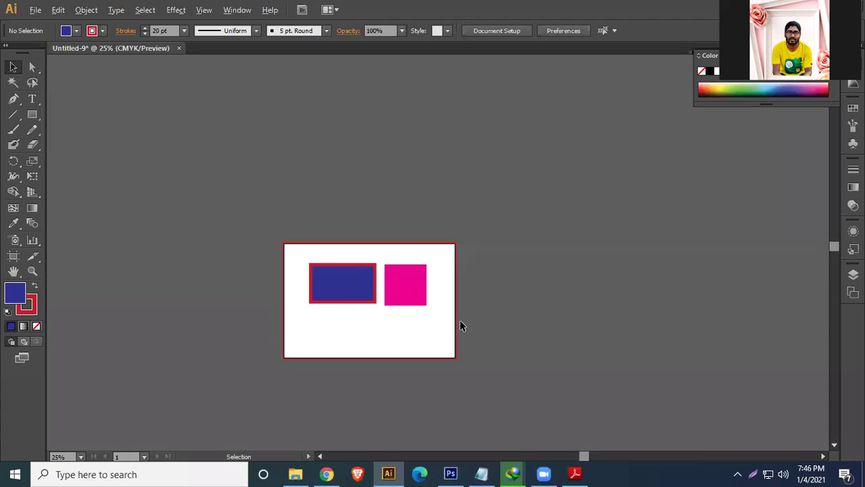
scroll(460, 327, down, 6)
key(alt)
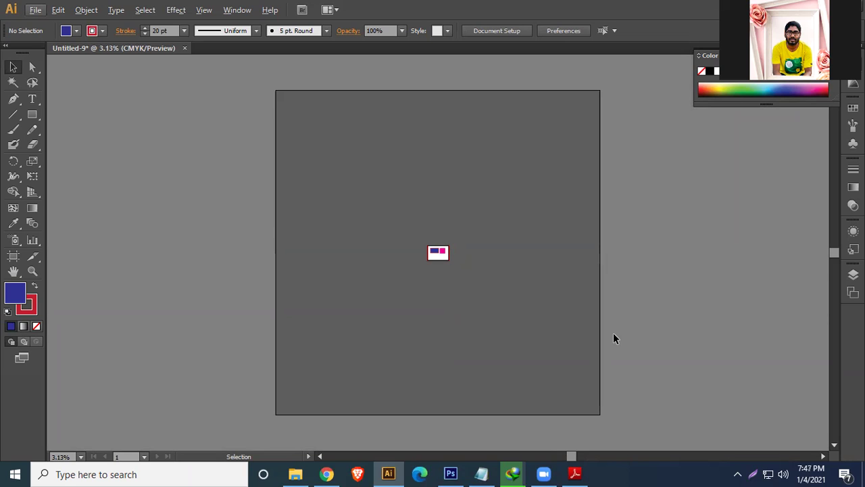
key(ctrl+0)
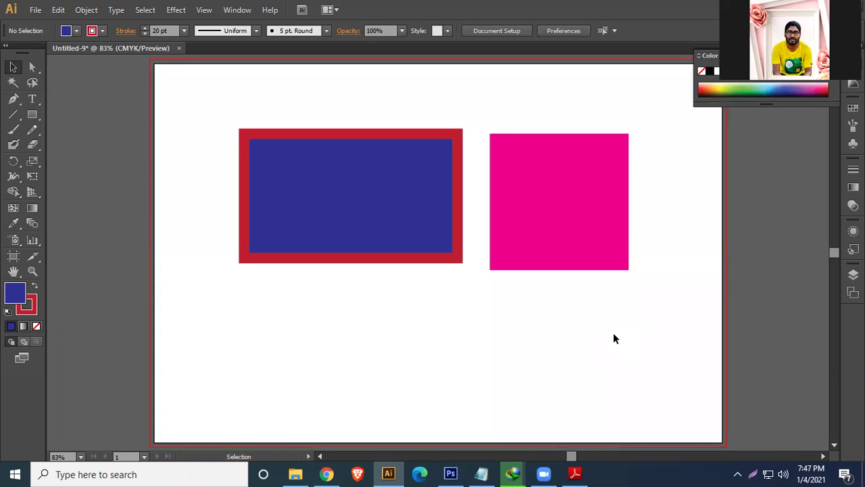
Switch to Illustrator Module.pdf in Adobe Reader and review the Class 01 topic list
click(389, 196)
click(575, 473)
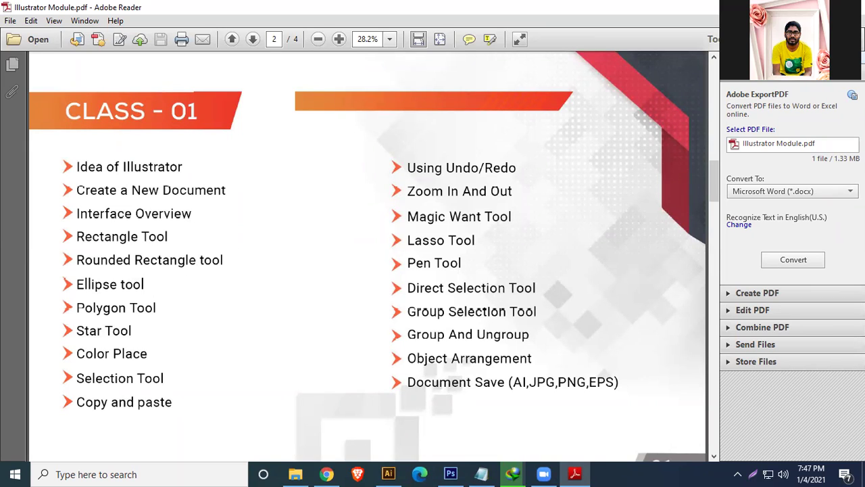
Switch back to Illustrator and delete both the blue red-stroked rectangle and the magenta square from the artboard
key(alt+Tab)
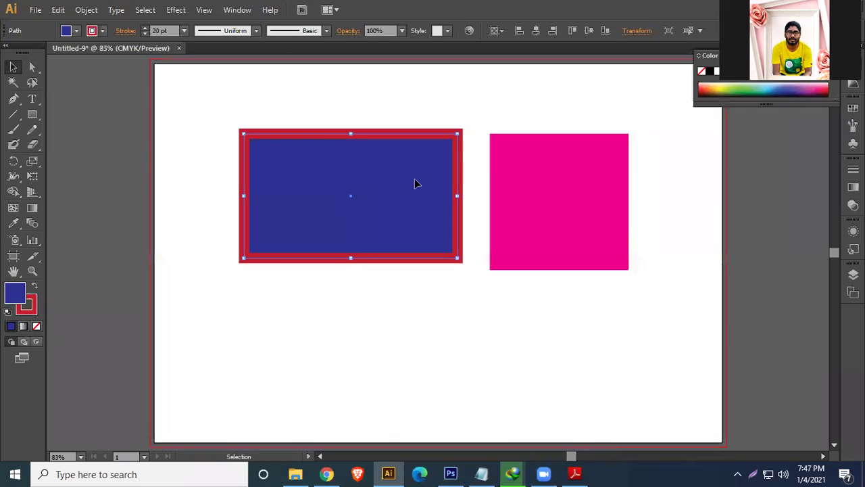
key(Delete)
click(554, 182)
key(Delete)
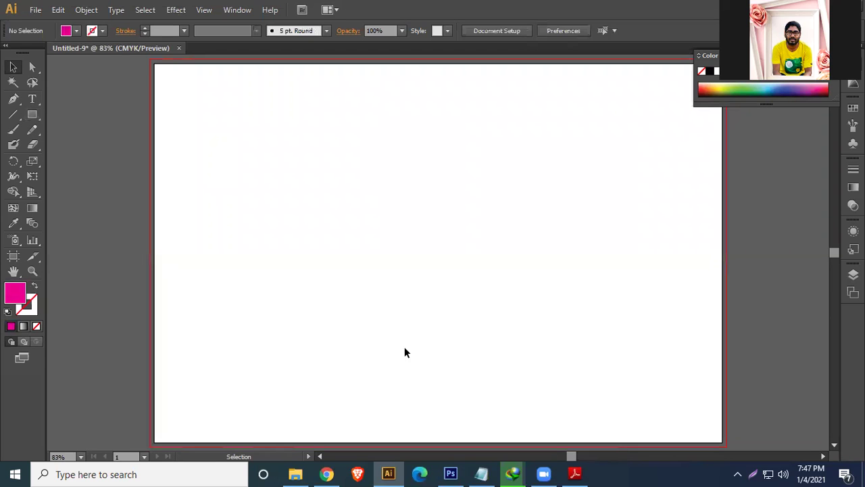
Switch to Photoshop and delete the Rectangle 2 and Rectangle 1 layers, keeping only the Background
key(alt+Tab)
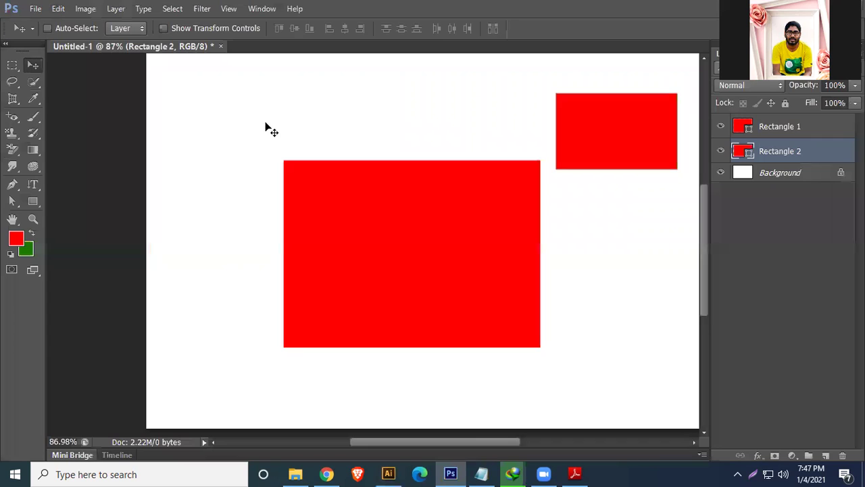
key(Delete)
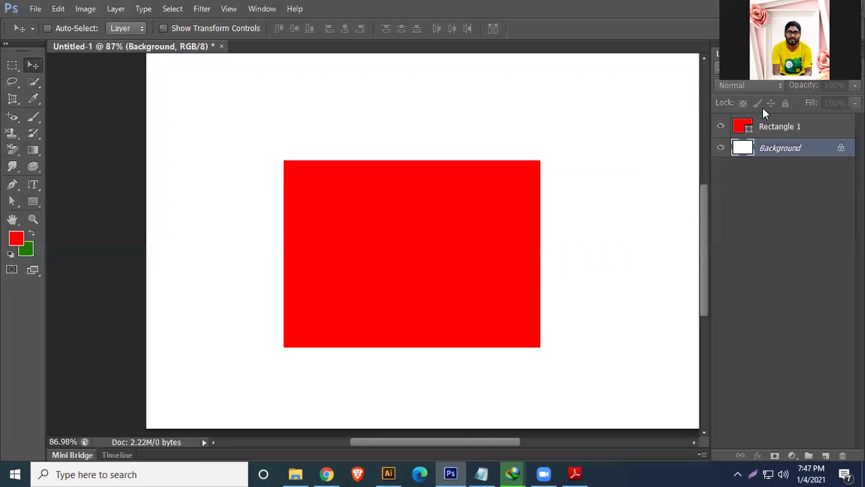
click(777, 126)
key(Delete)
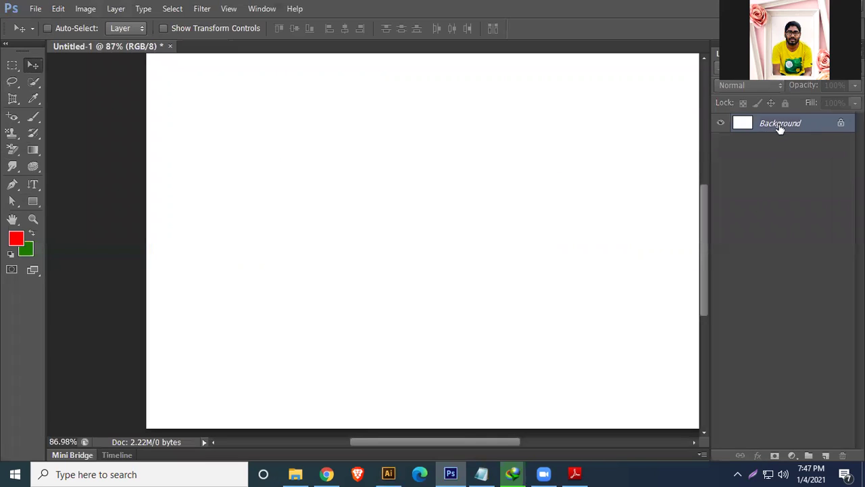
Examine the Photoshop tool groups containing the Rectangle and Smudge tools, and return to the Move tool
click(36, 204)
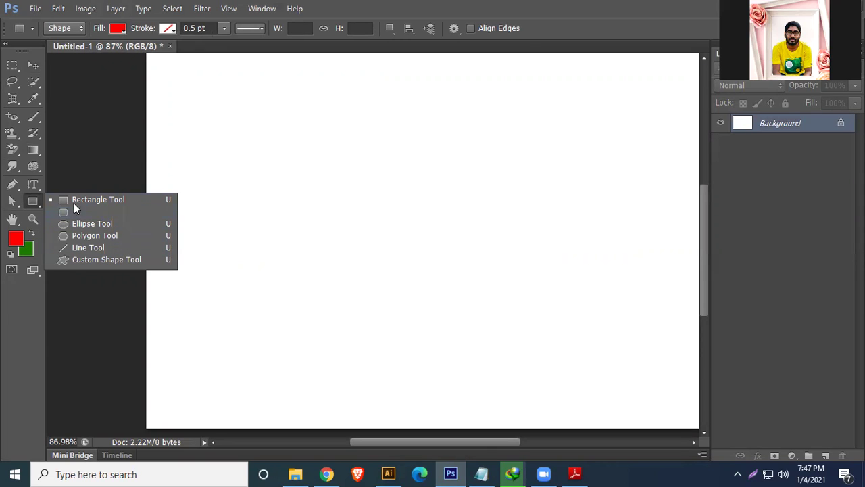
click(13, 166)
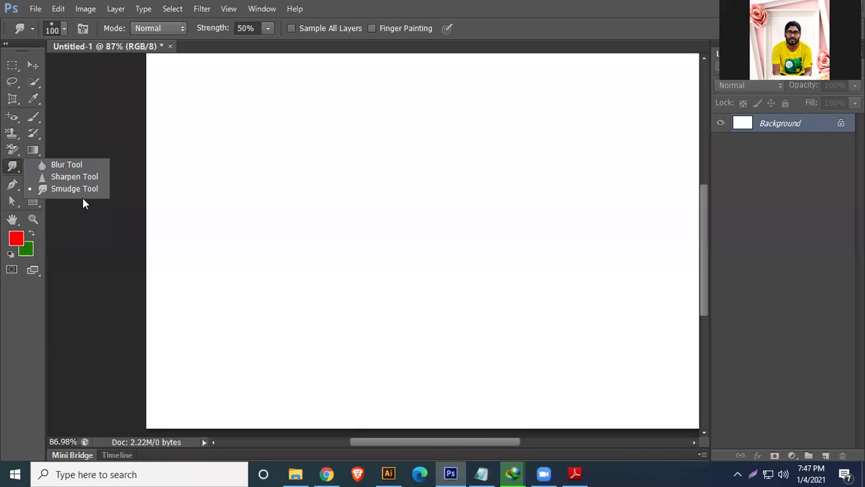
click(34, 65)
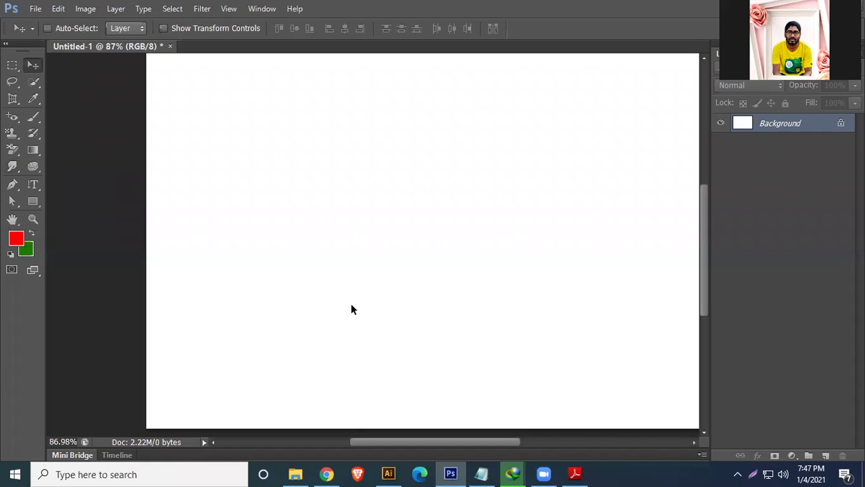
Switch to Illustrator, draw a magenta circle left of the artboard's centre with the Ellipse tool, and delete it
key(alt+Tab)
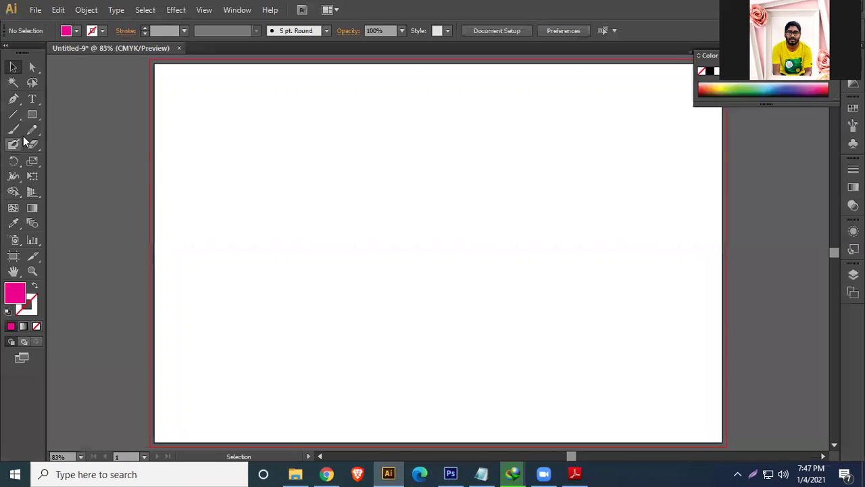
click(33, 115)
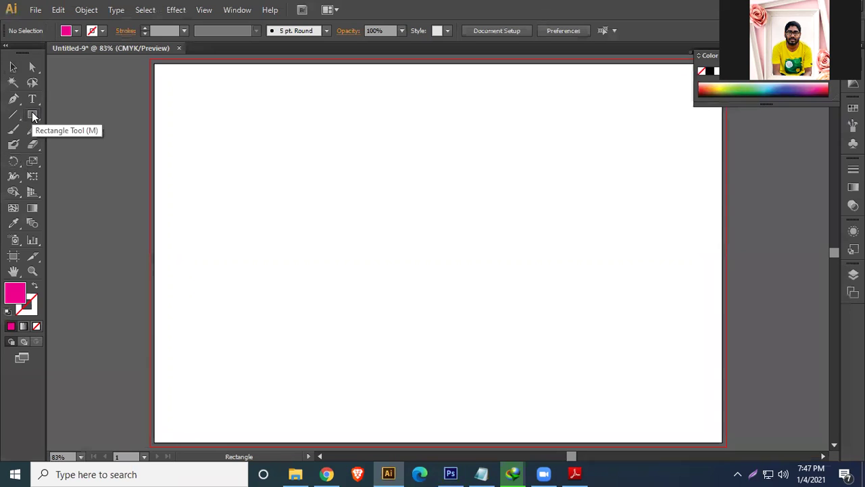
click(33, 116)
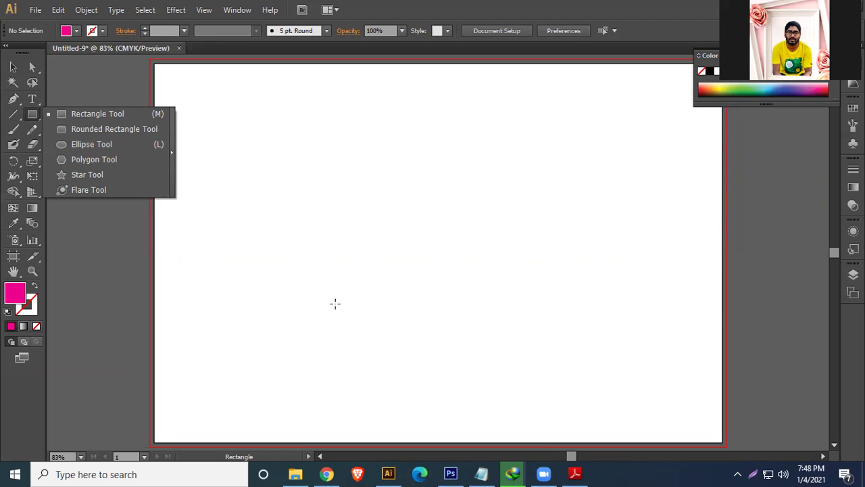
click(92, 148)
drag(275, 167, 426, 315)
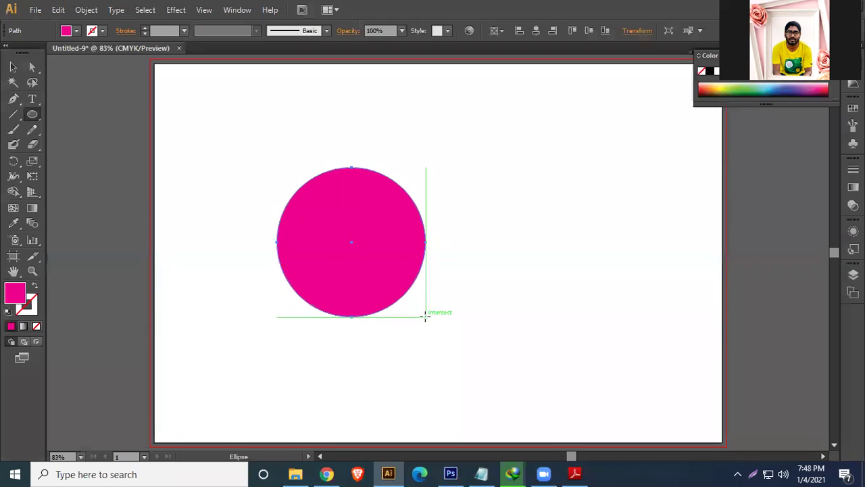
key(Delete)
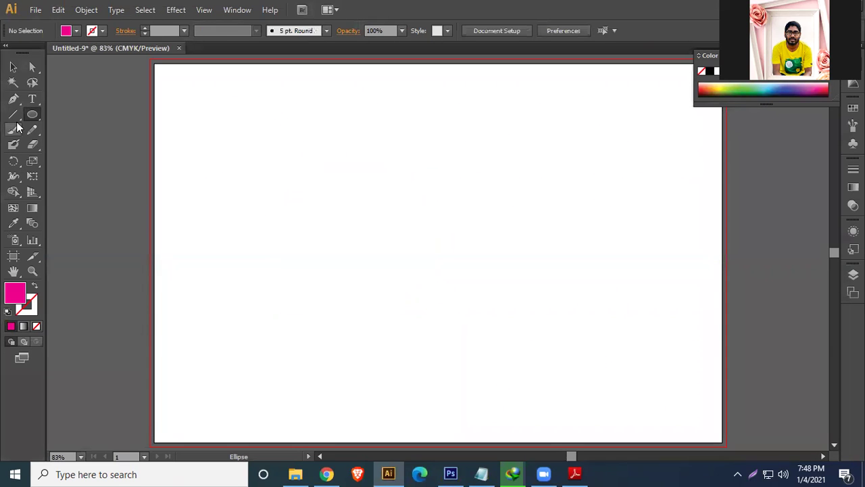
Tear off the shape tools group as a floating panel and place it beside the top of the toolbox
click(35, 117)
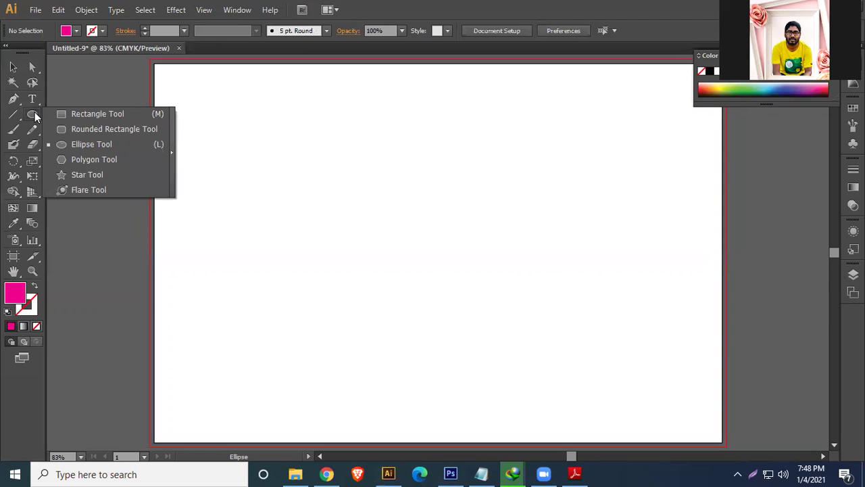
click(169, 151)
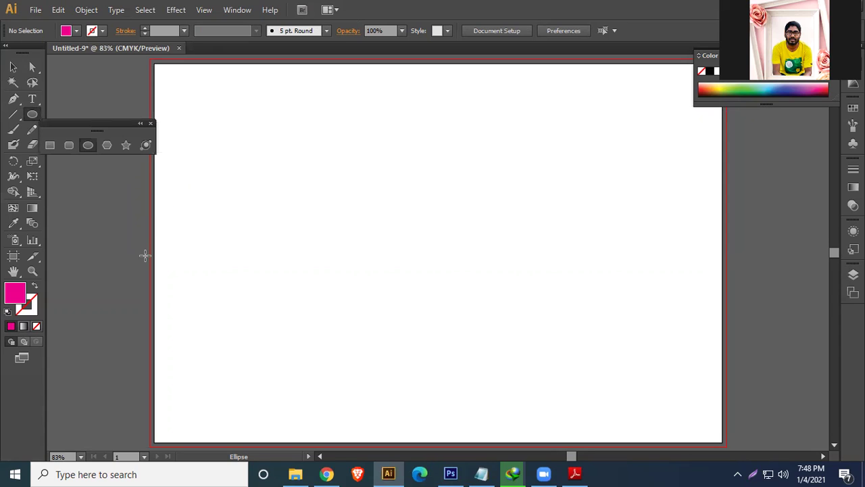
drag(78, 123, 96, 63)
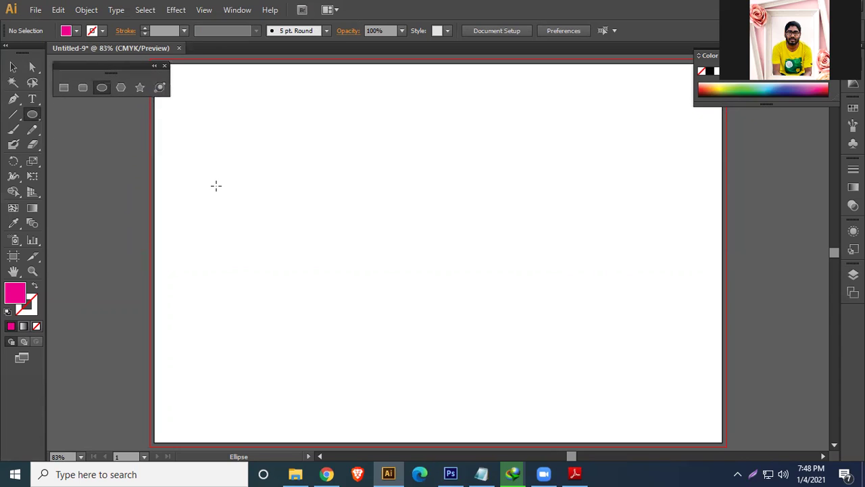
Draw three magenta rectangles side by side with the Rectangle tool, the last a narrow one about 1.87 × 3.50 in
click(59, 89)
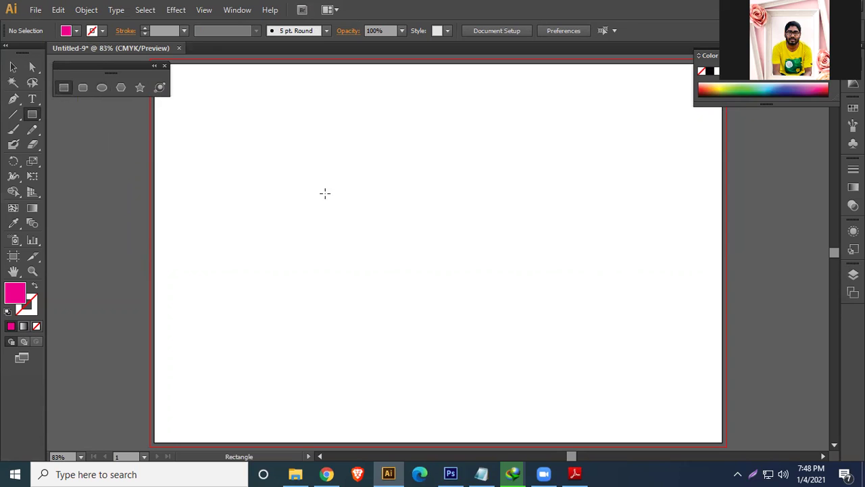
drag(291, 153, 470, 289)
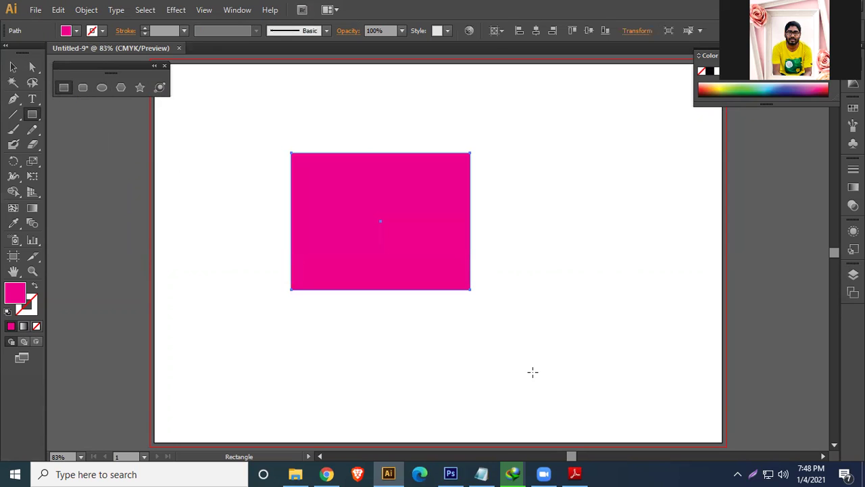
drag(490, 153, 623, 316)
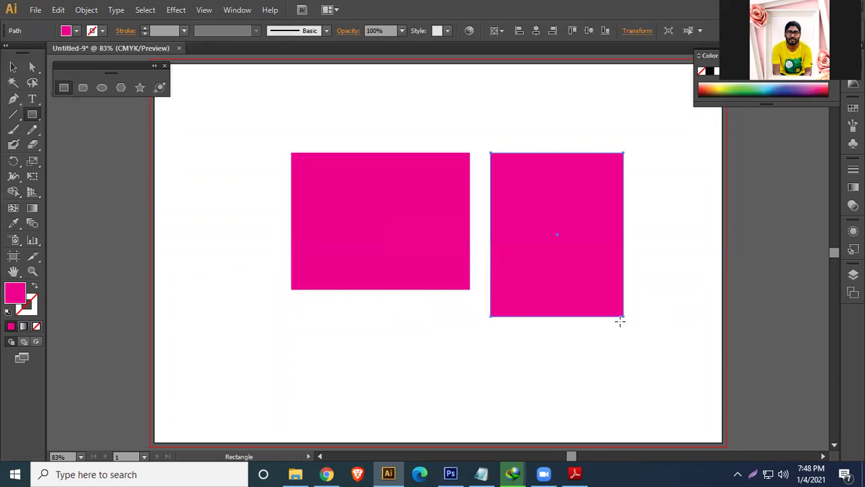
drag(192, 161, 263, 293)
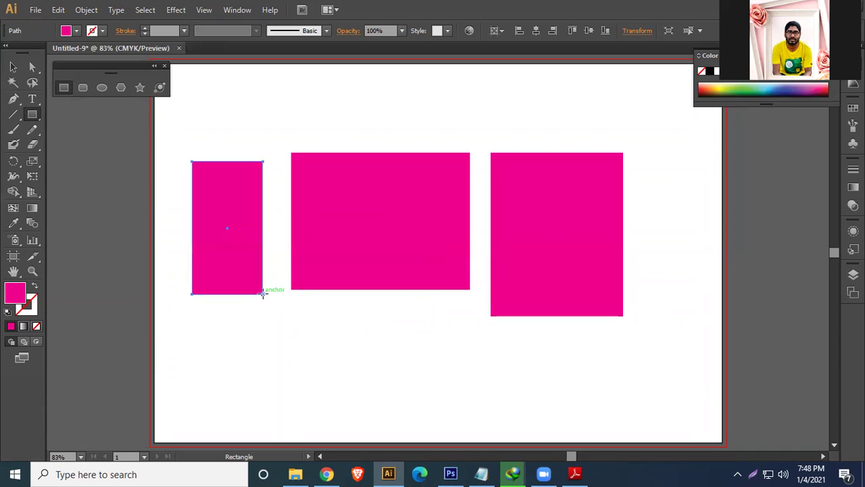
Delete the narrow rectangle and the two larger rectangles from the artboard
key(Delete)
click(12, 67)
click(388, 205)
key(Delete)
click(567, 230)
key(Delete)
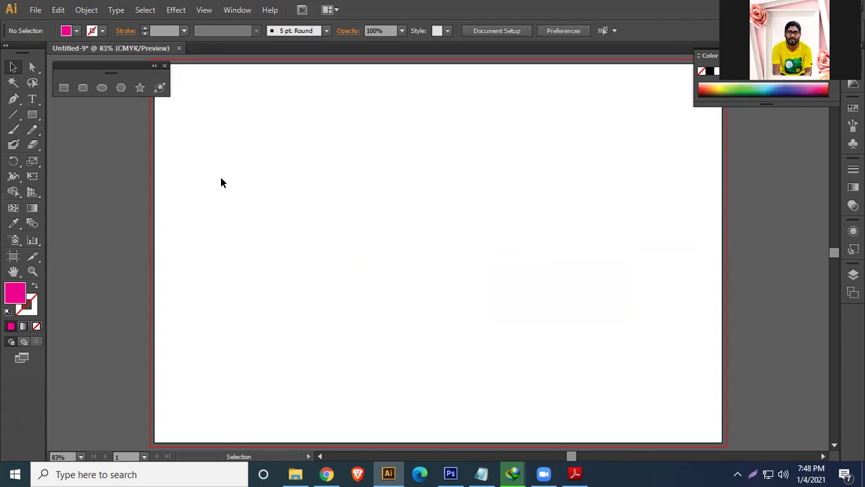
Create a square with the Rectangle tool using an exact width and height of 4 in, and delete it
click(66, 90)
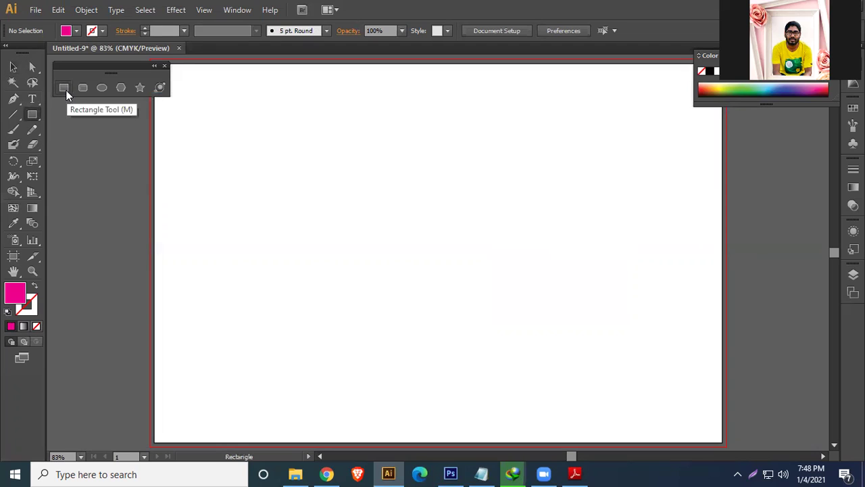
click(382, 199)
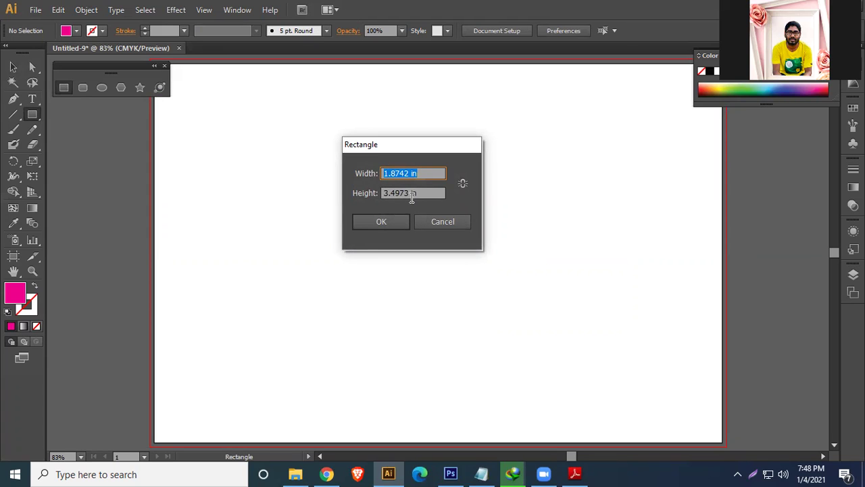
text(4)
key(Tab)
text(4)
click(379, 216)
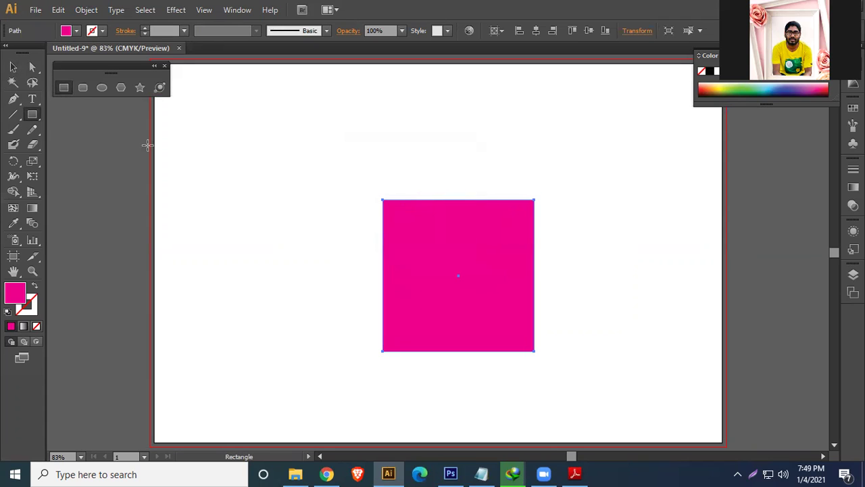
click(13, 66)
key(Delete)
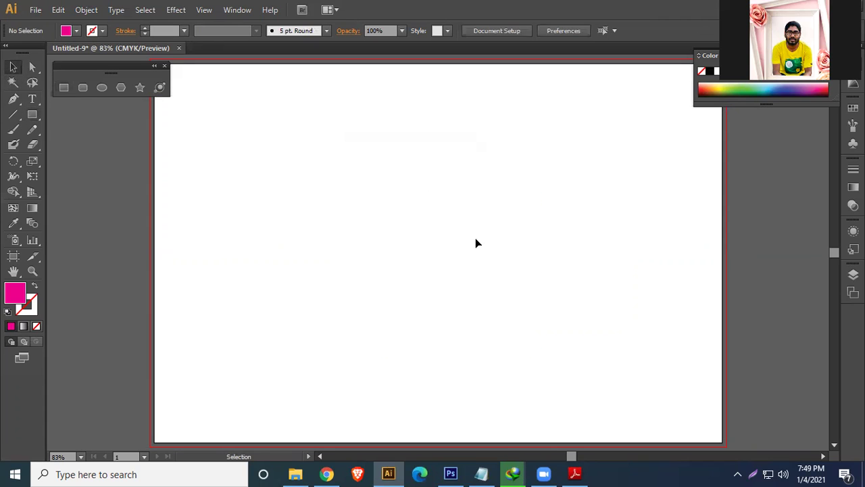
Draw a large rounded rectangle and a smaller one about 3.7 × 2.7 in to its upper left, and delete both
click(82, 87)
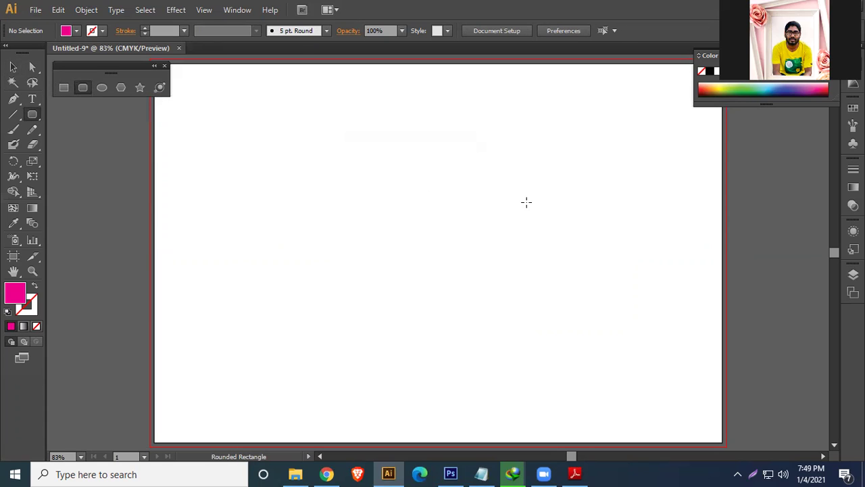
drag(360, 176, 588, 340)
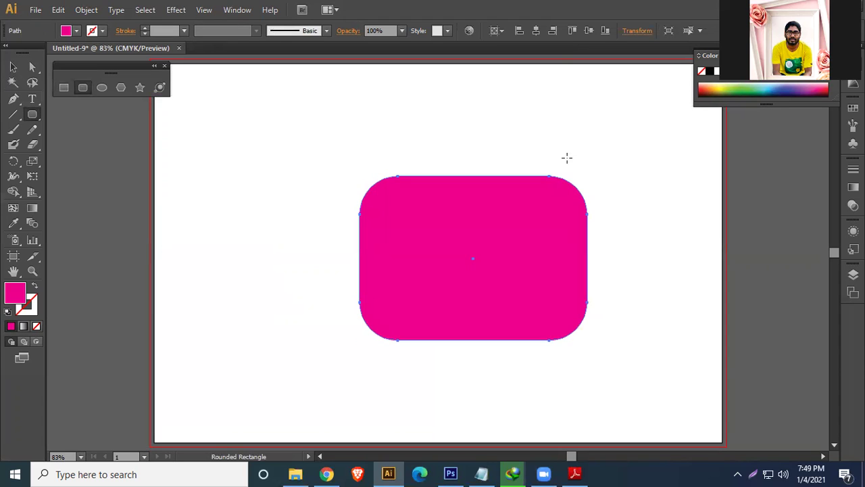
drag(218, 110, 360, 215)
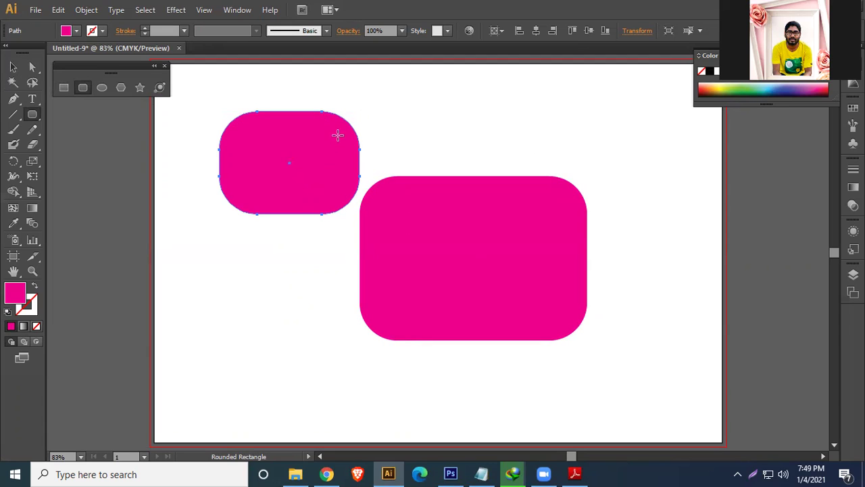
key(v)
key(Delete)
click(440, 222)
key(Delete)
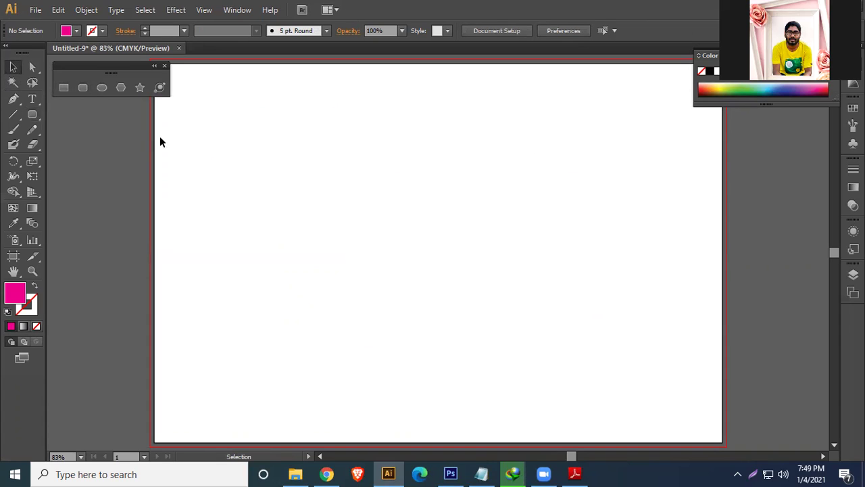
Start an exact-size rounded rectangle near the artboard's centre with width 3 in and height 3 in
click(83, 88)
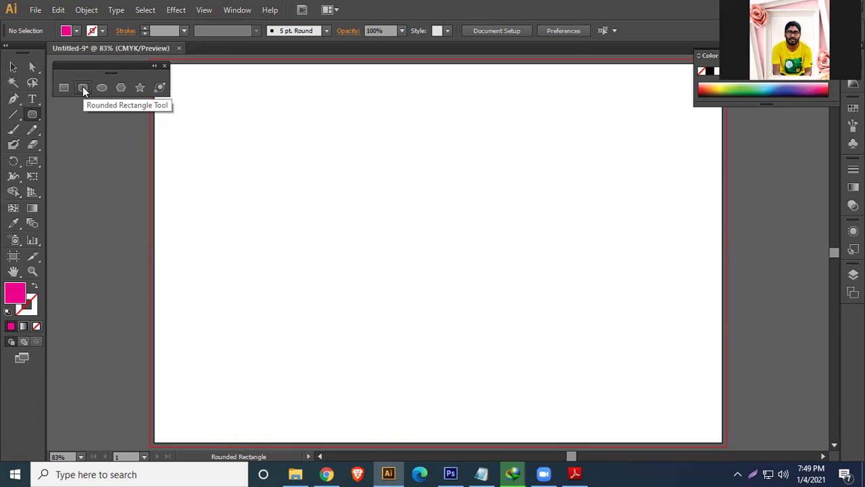
click(450, 208)
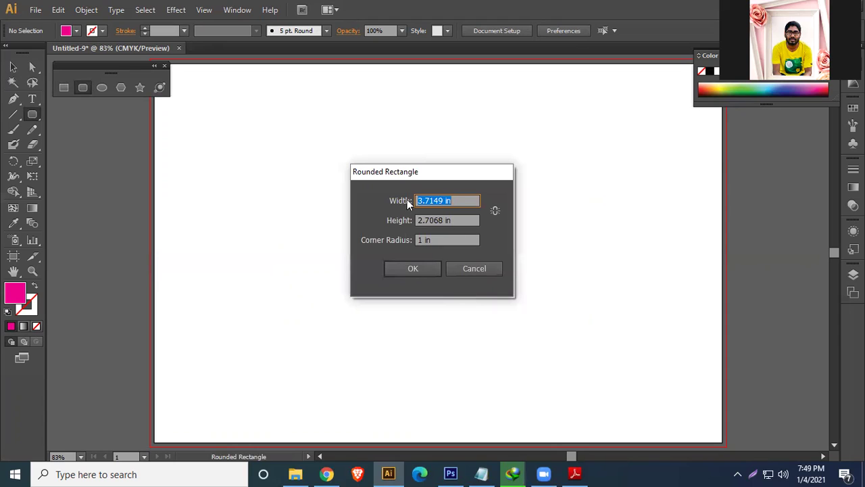
text(3)
key(Tab)
text(3)
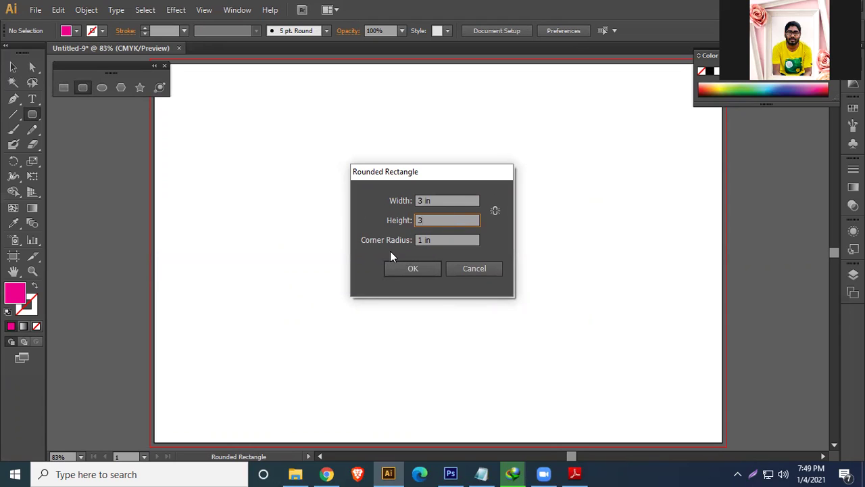
Set the corner radius to 0.25 in, create the rounded rectangle, and return to the Selection tool with it deselected
click(451, 242)
double_click(451, 242)
text(0.75)
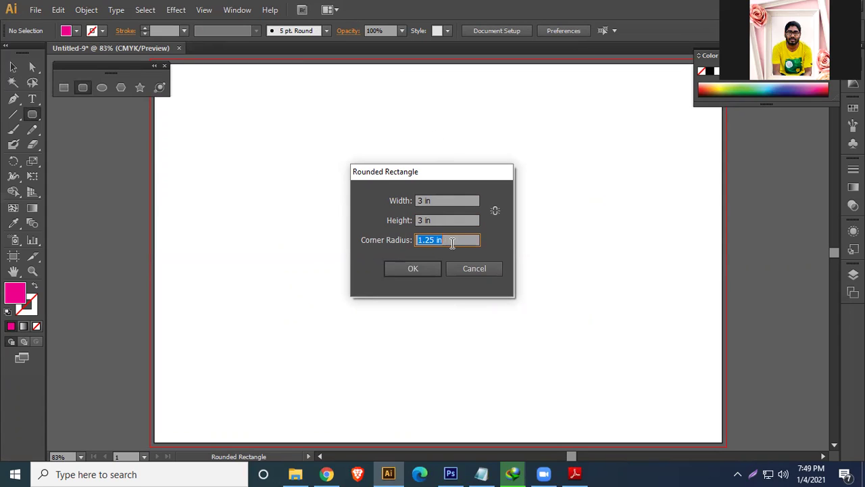
double_click(452, 242)
text(0.25)
double_click(451, 242)
click(413, 269)
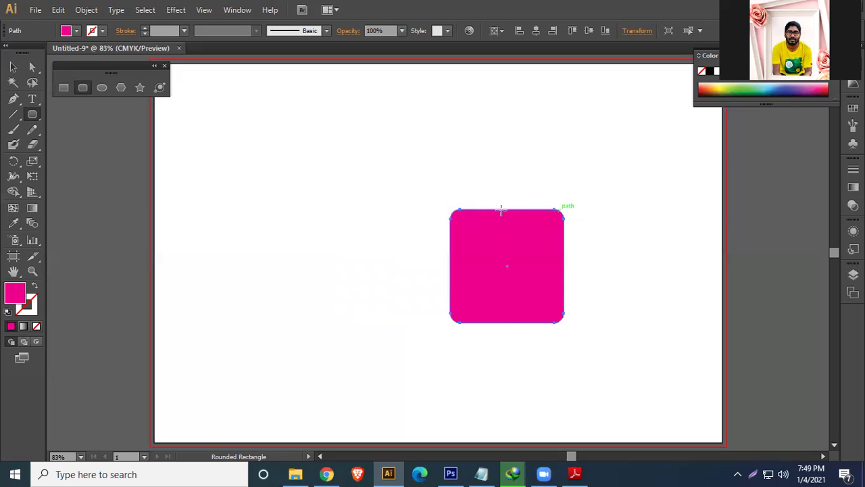
click(12, 67)
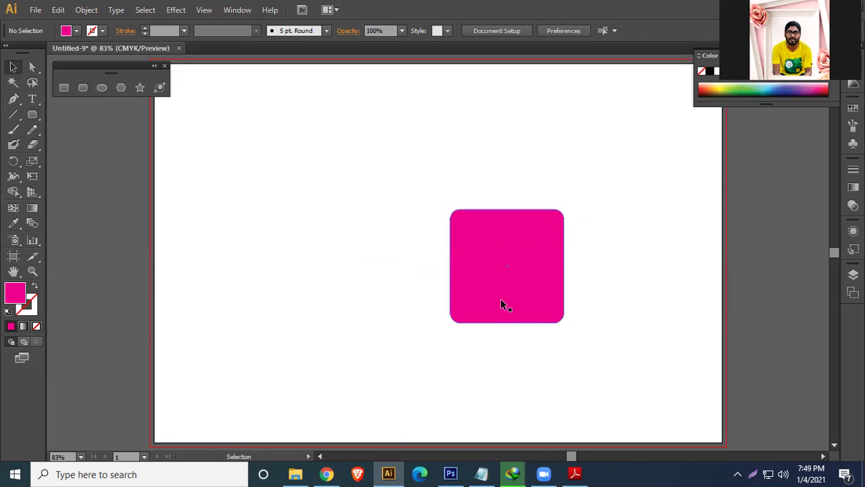
Move the rounded rectangle up and to the left on the artboard, and delete it
drag(543, 228, 454, 165)
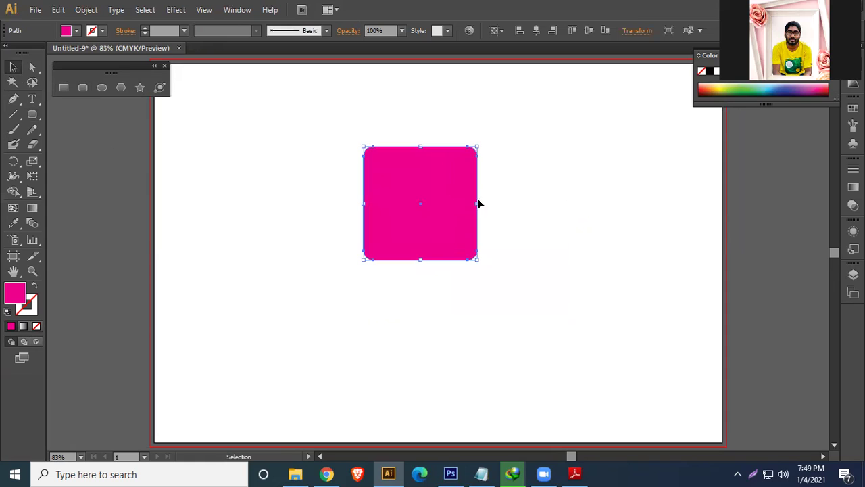
click(550, 232)
click(398, 167)
key(Delete)
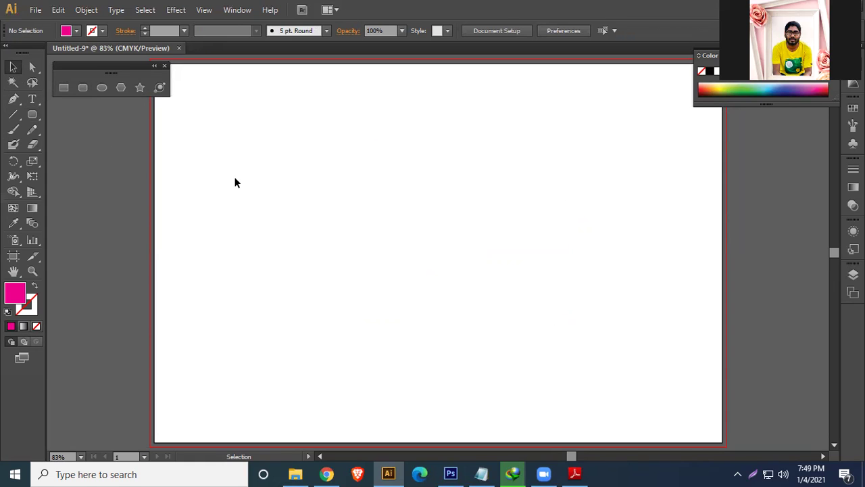
Draw an ellipse near the artboard's centre and a perfect circle in its upper right area with the Ellipse tool
click(102, 88)
drag(337, 177, 485, 321)
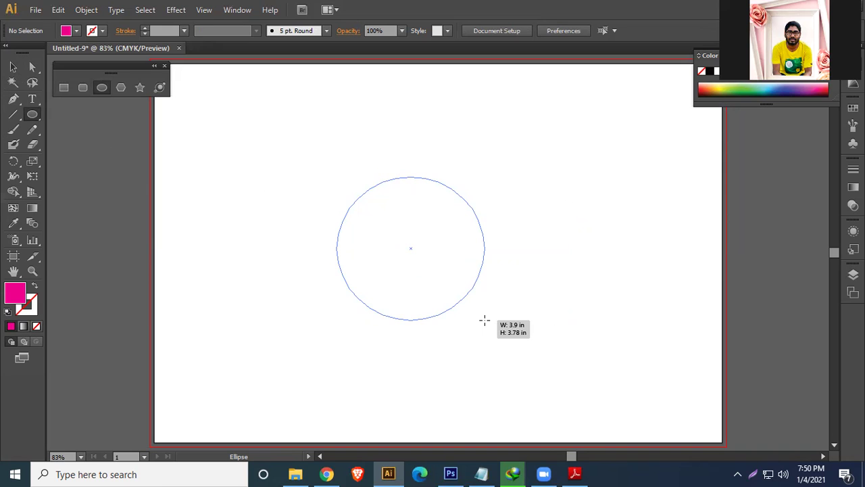
drag(485, 320, 490, 282)
drag(549, 136, 638, 267)
Delete the ellipse near the centre and the circle in the artboard's upper right area
click(13, 67)
click(401, 223)
key(Delete)
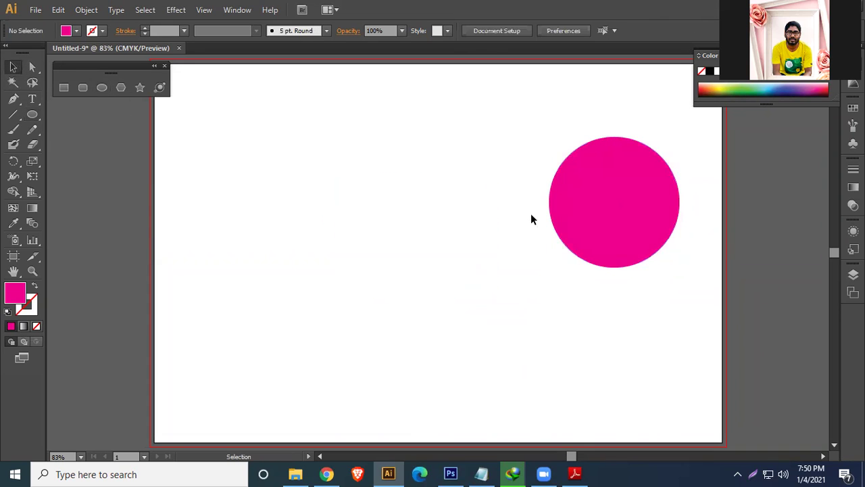
click(608, 205)
key(Delete)
Draw a small circle just above the artboard's centre with the Ellipse tool, resizing it while drawing, and delete it
click(101, 87)
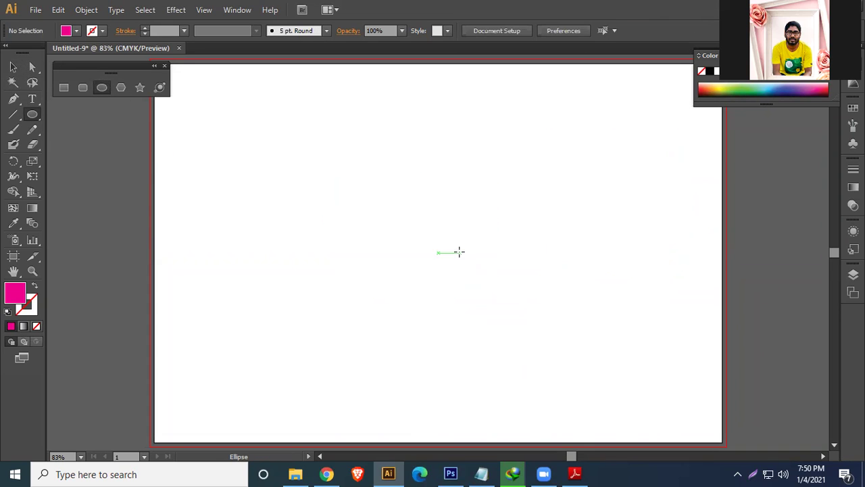
drag(368, 179, 481, 297)
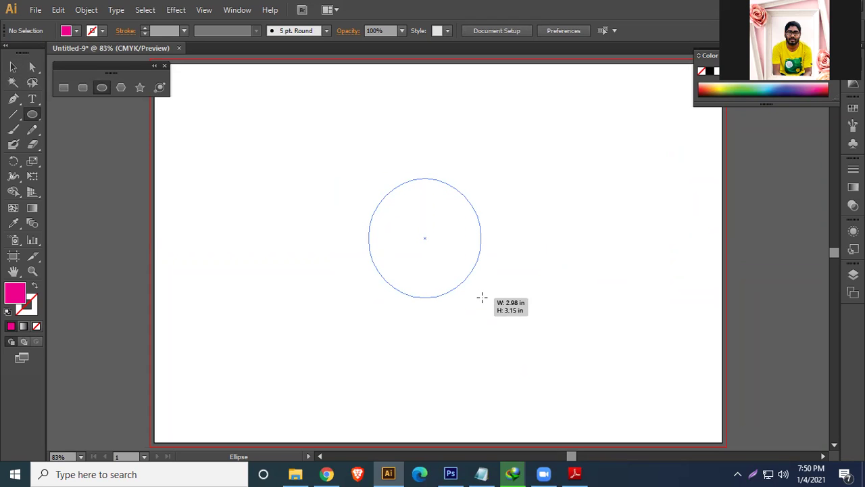
drag(481, 298, 541, 350)
drag(492, 292, 438, 249)
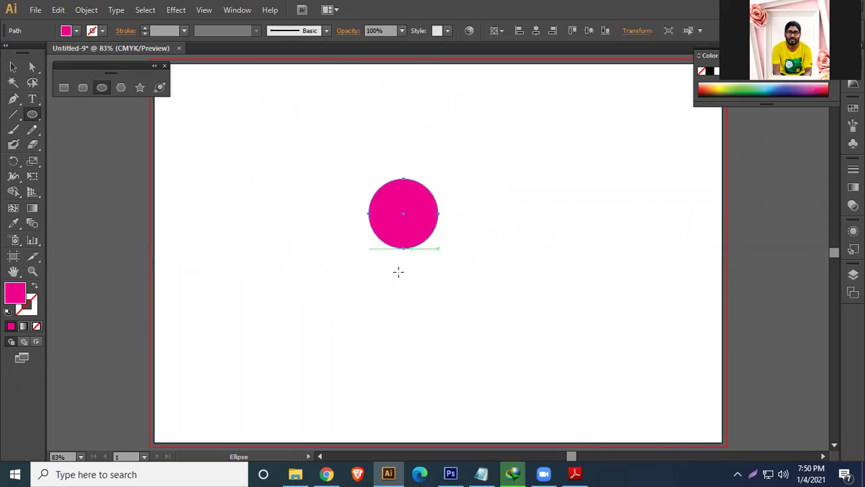
click(13, 66)
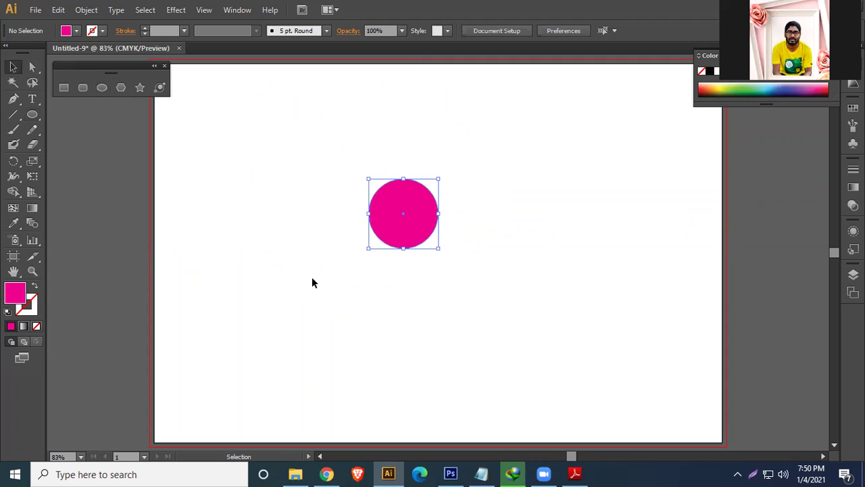
key(Delete)
Draw a slightly rotated hexagon freehand, and create an exact polygon to its right with radius 1.6894 in and 10 sides
click(120, 87)
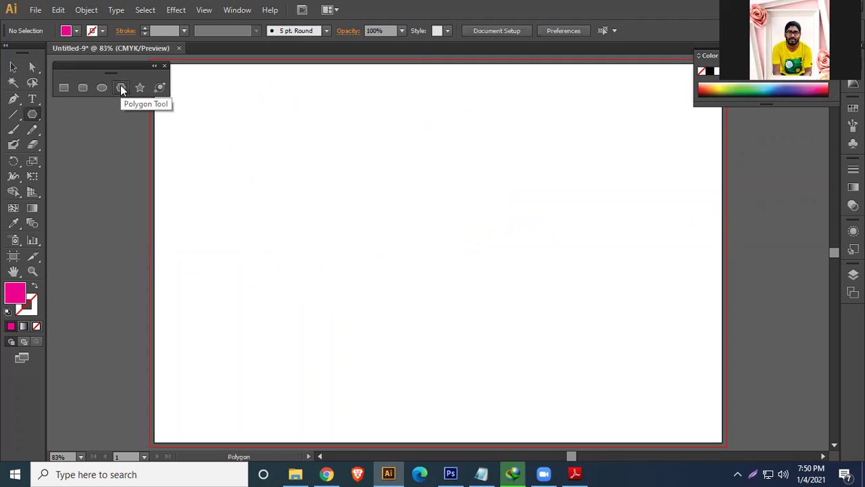
drag(371, 229, 404, 283)
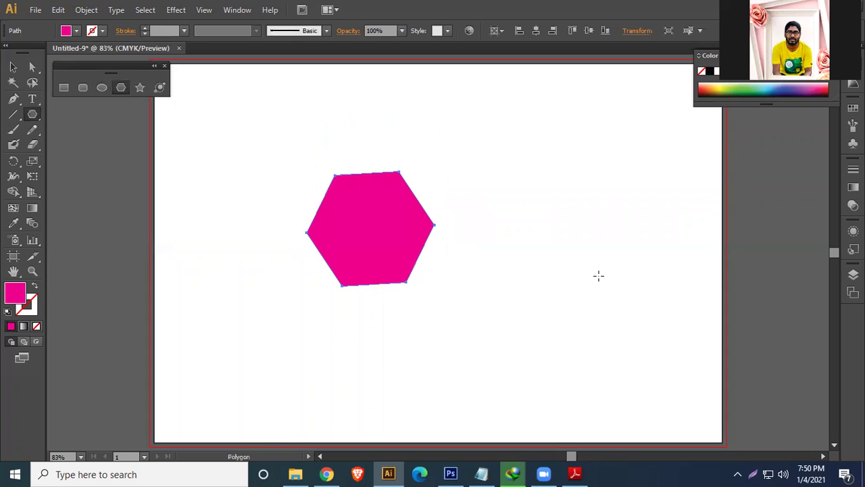
click(562, 181)
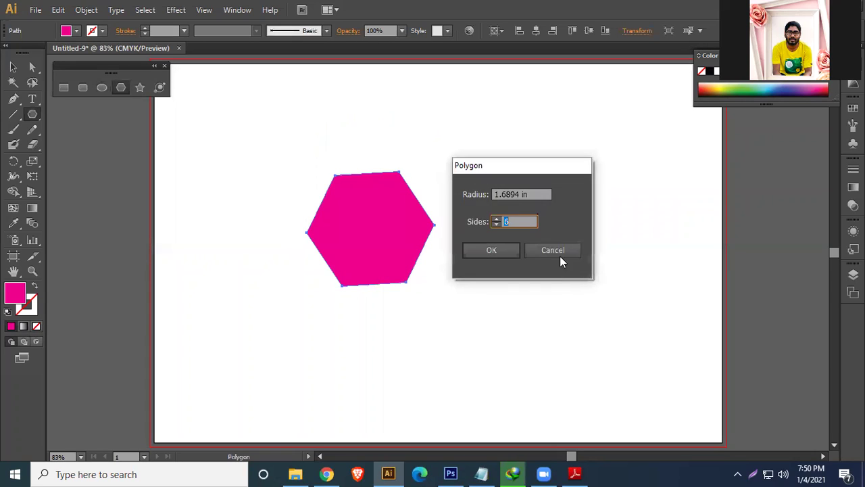
text(10)
click(504, 253)
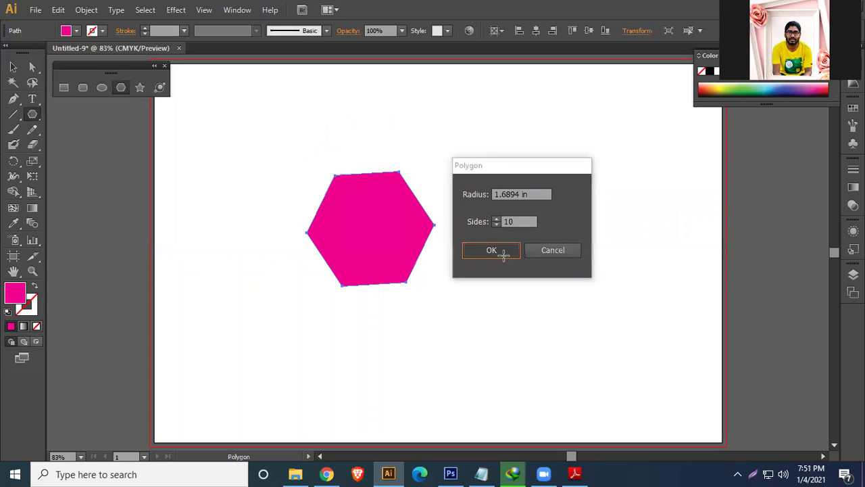
Select the hexagon and the 10-sided polygon together and delete both
click(13, 66)
drag(292, 121, 519, 242)
key(Delete)
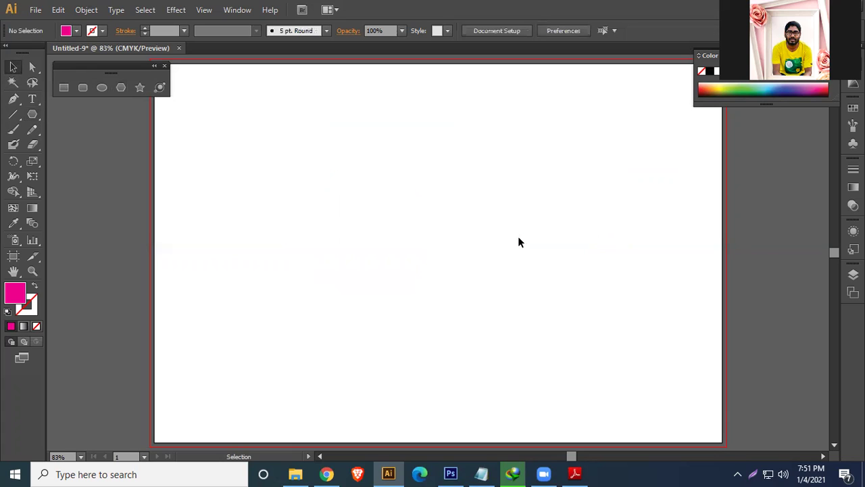
Draw a five-pointed star freehand, and create an exact star to its right with radii 1.4551 in and 0.7275 in and 8 points
click(140, 87)
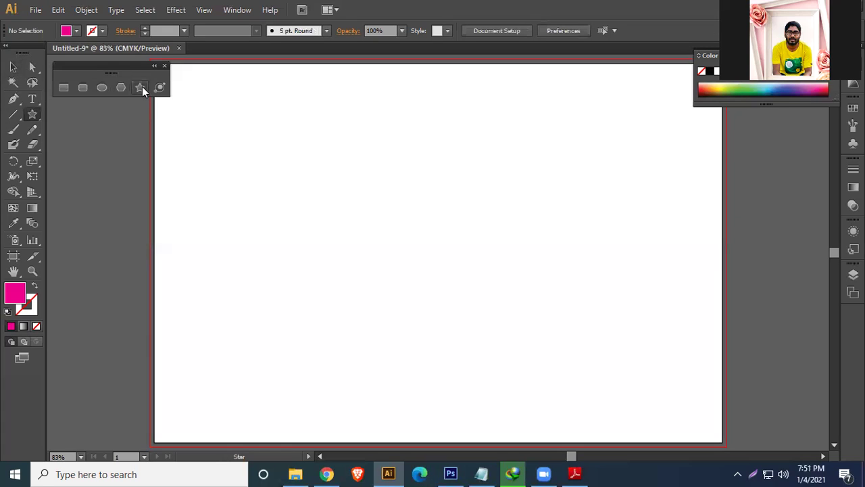
drag(404, 189, 433, 236)
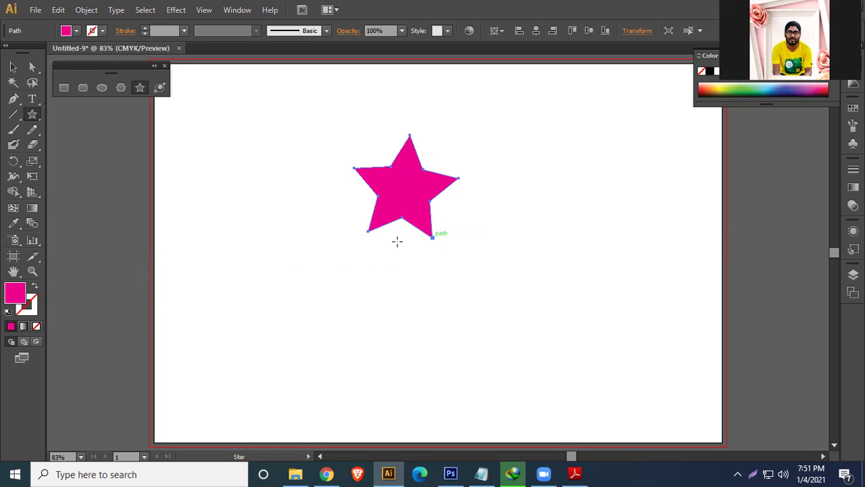
click(548, 187)
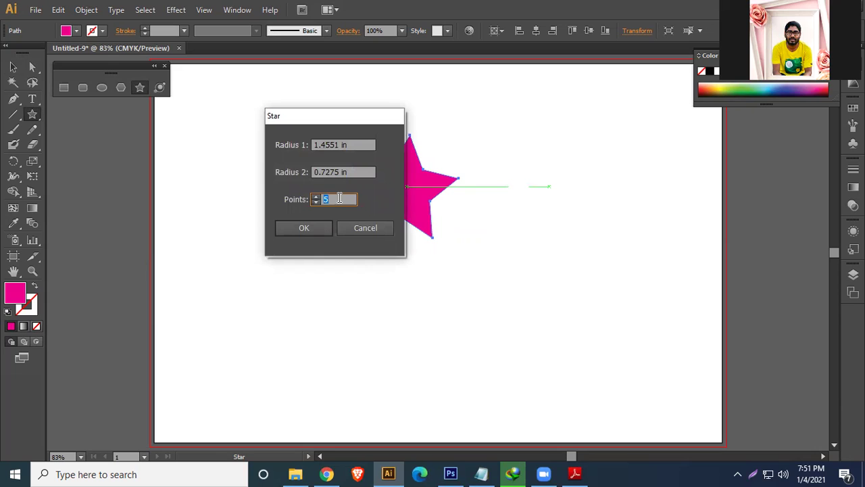
text(8)
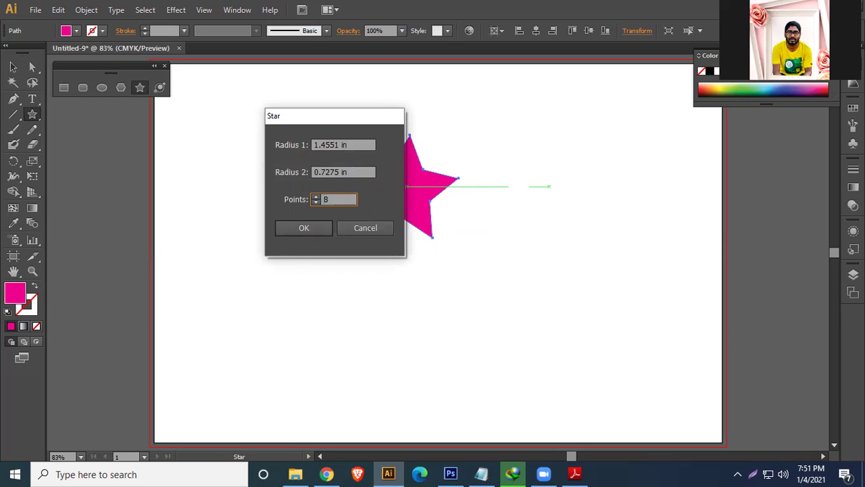
click(323, 230)
Select the five-pointed and eight-pointed stars together and delete both
click(14, 67)
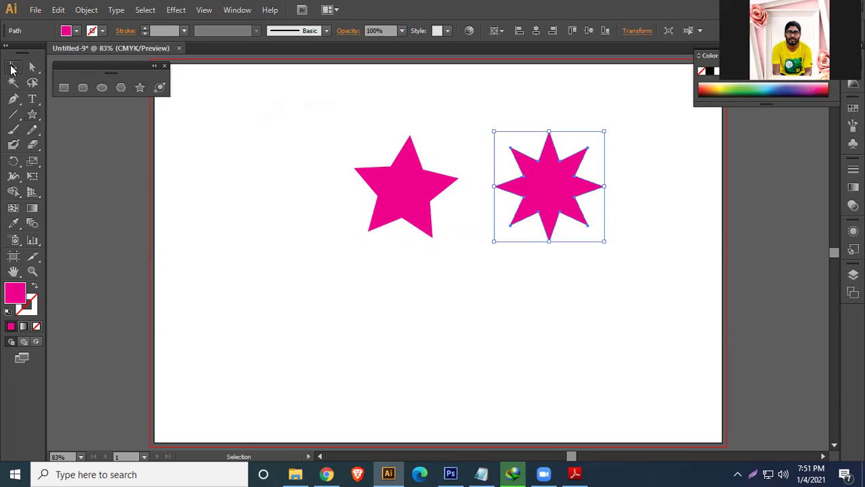
drag(315, 111, 686, 345)
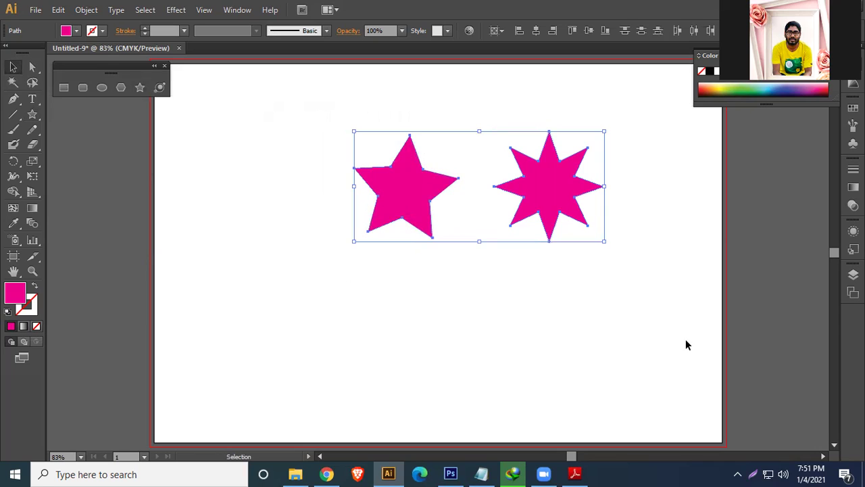
key(Delete)
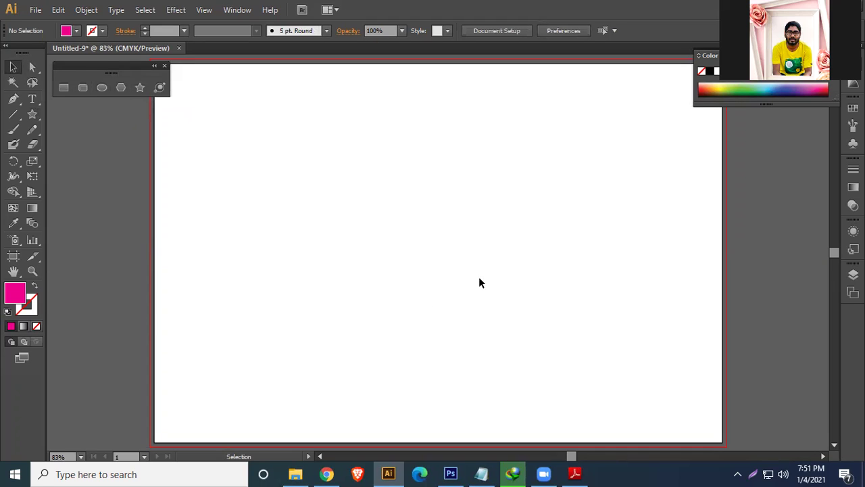
Collapse the floating Color panel and dismiss the download-complete dialog
click(853, 66)
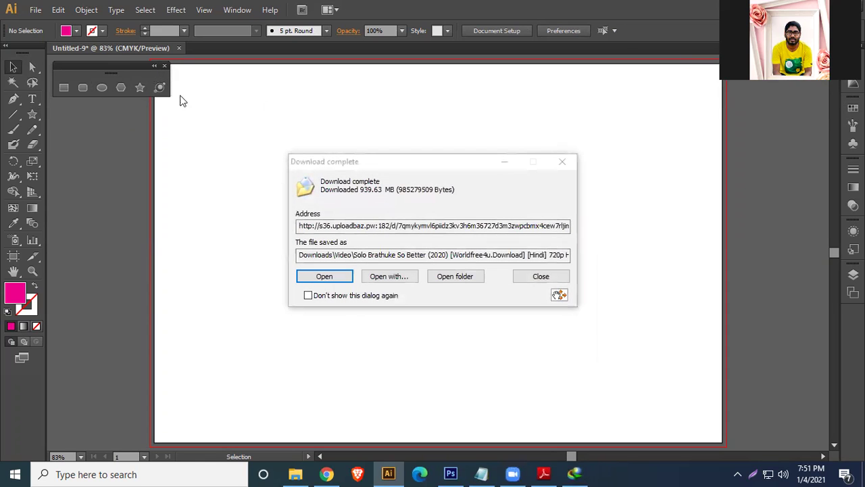
click(541, 277)
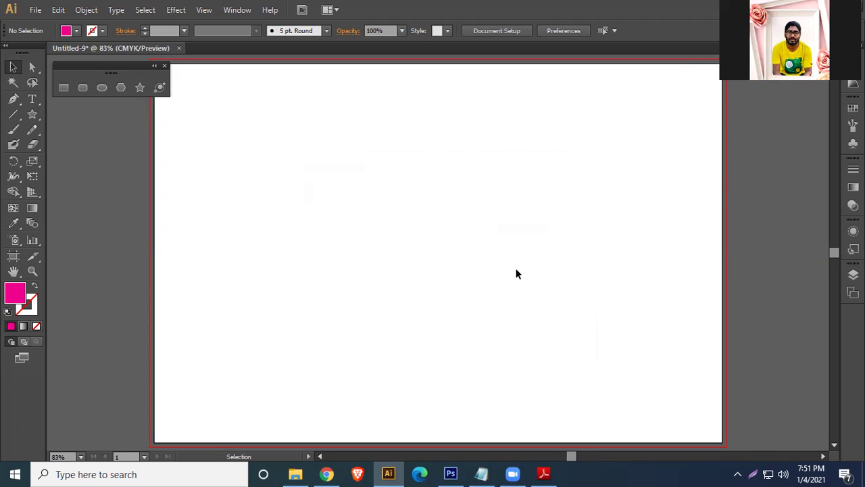
Draw a small rectangle near the artboard's upper left with the Rectangle tool, and return to the Selection tool
click(61, 87)
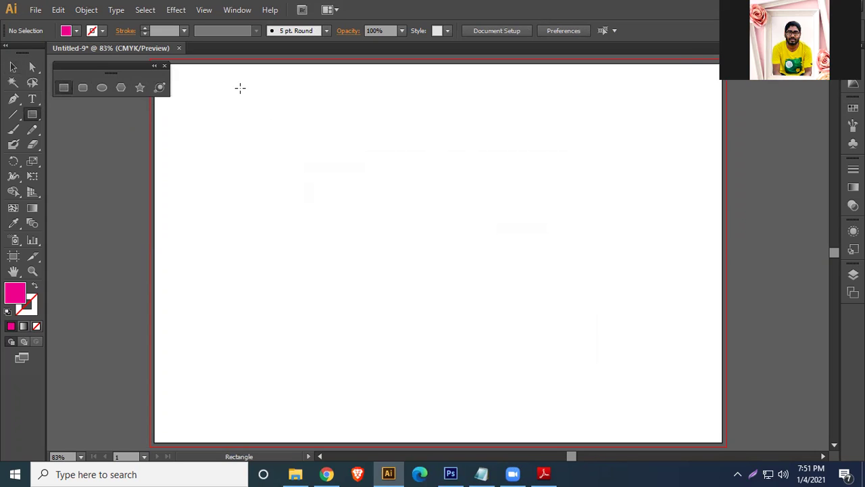
drag(240, 89, 274, 106)
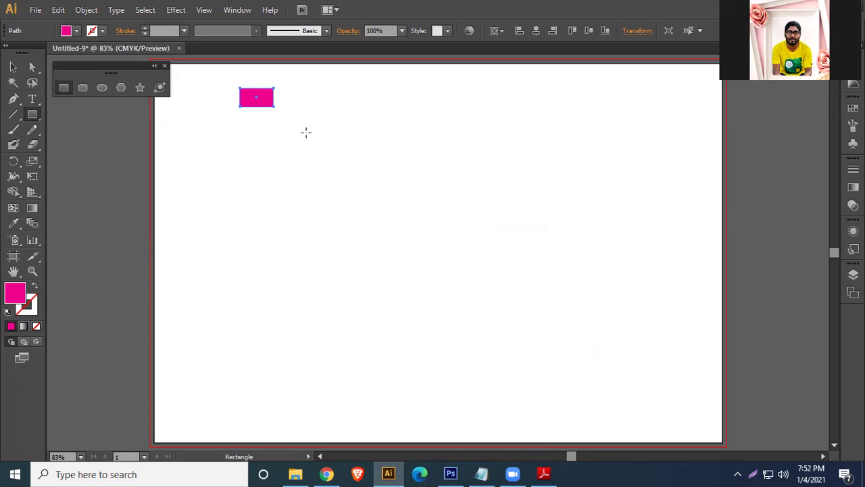
click(14, 68)
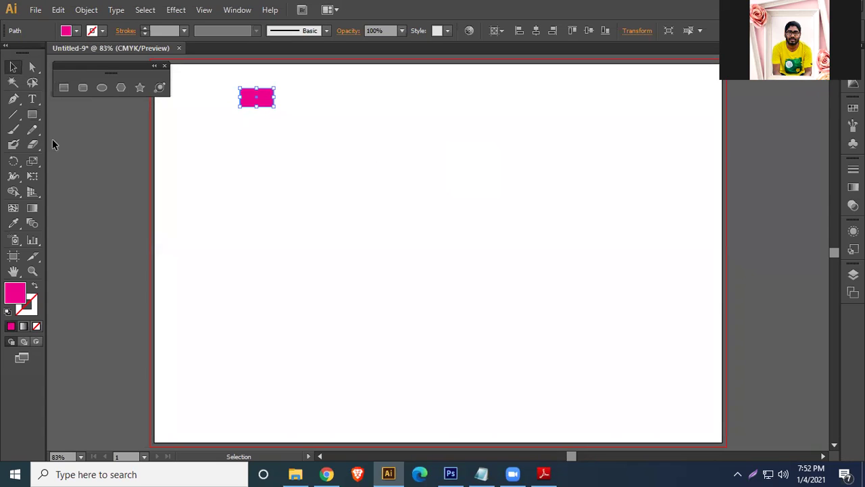
click(12, 68)
Copy the small rectangle, paste it onto the artboard, and delete the pasted copy
click(58, 9)
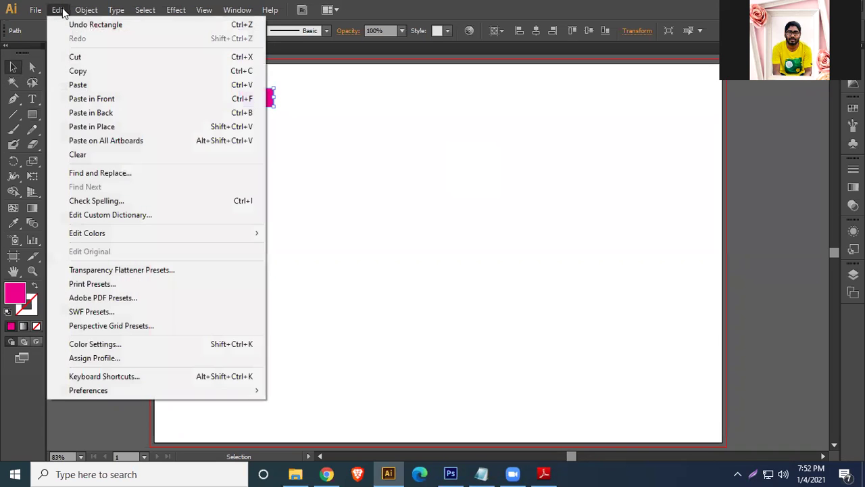
click(86, 71)
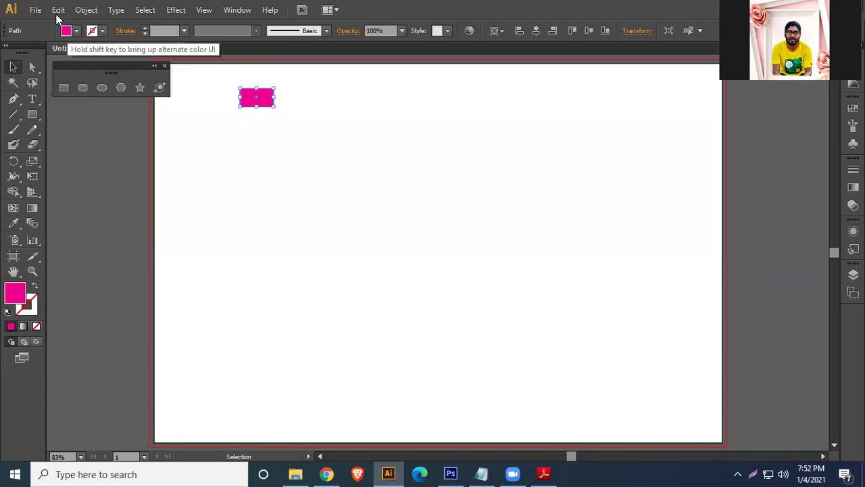
click(58, 12)
click(73, 84)
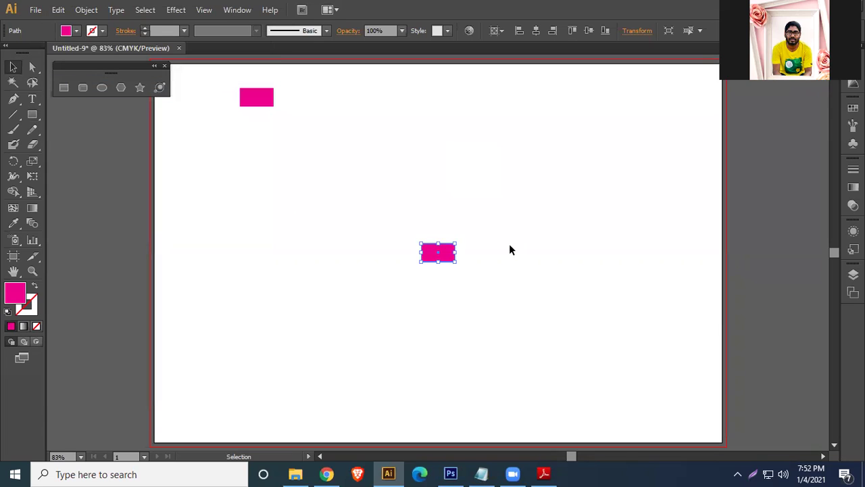
key(Delete)
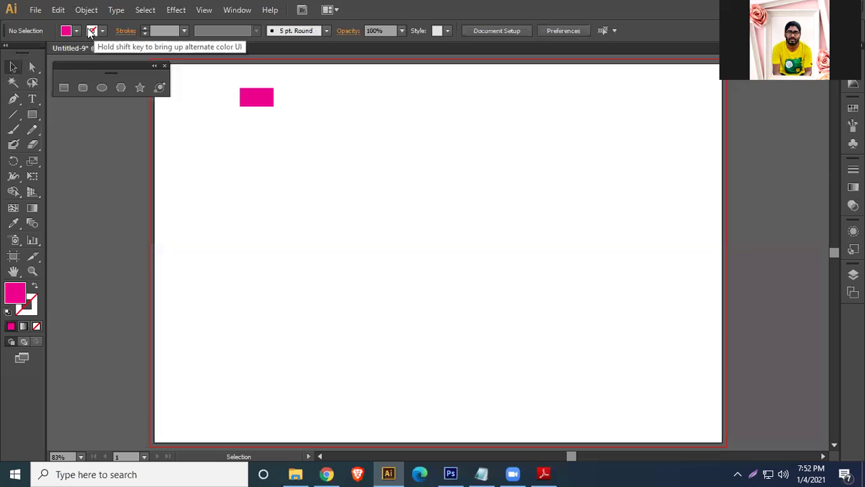
Repeat the copy and paste of the small rectangle, then delete the pasted copy and reselect the original
click(58, 9)
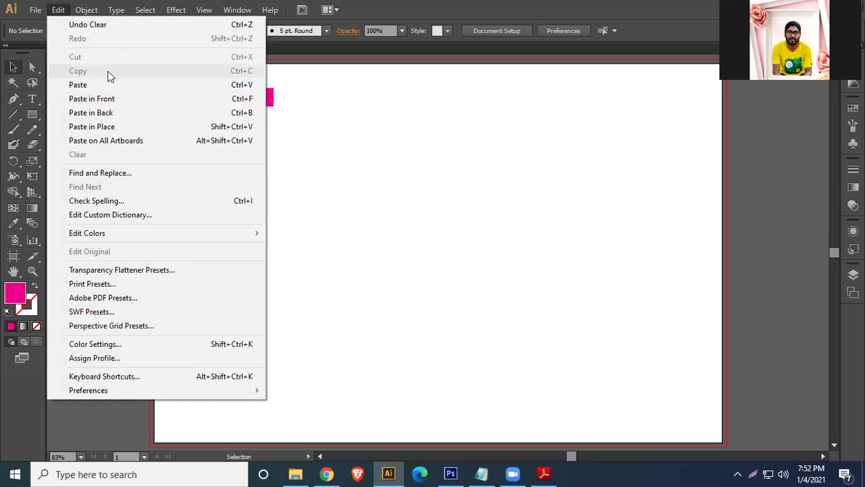
click(459, 6)
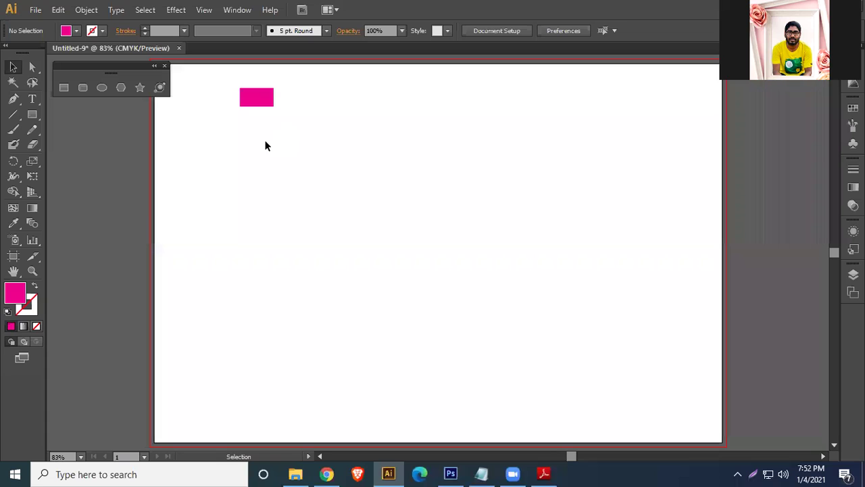
click(270, 105)
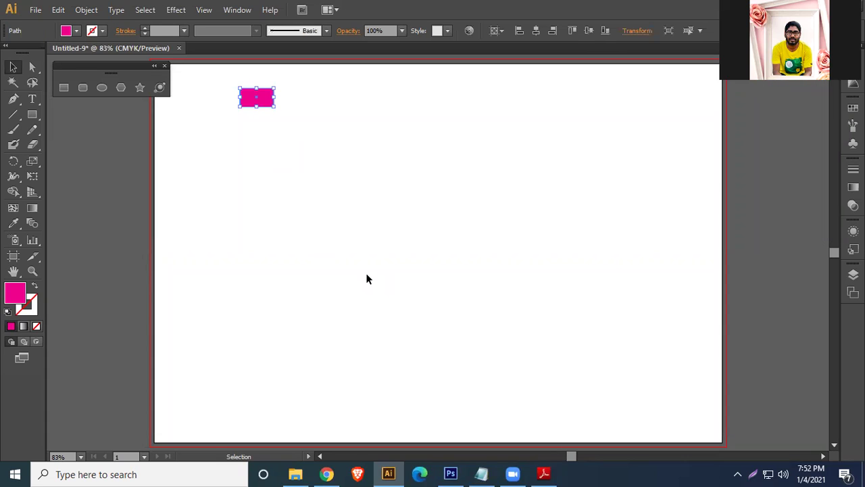
click(58, 10)
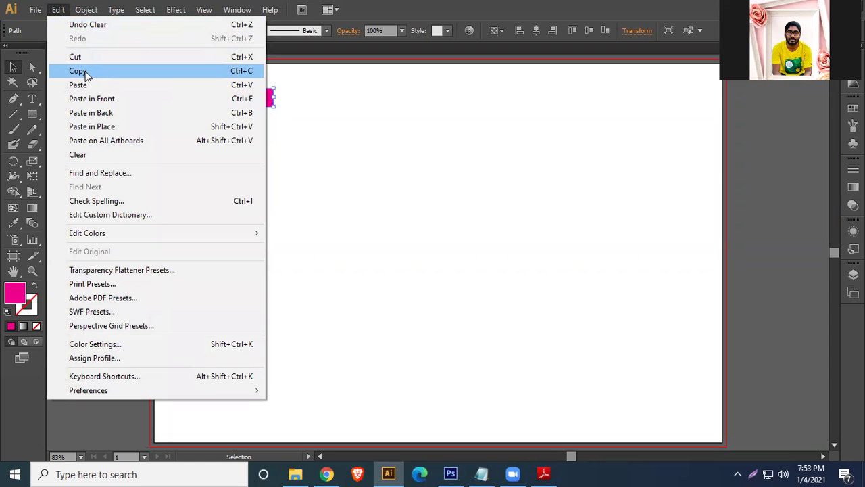
click(85, 71)
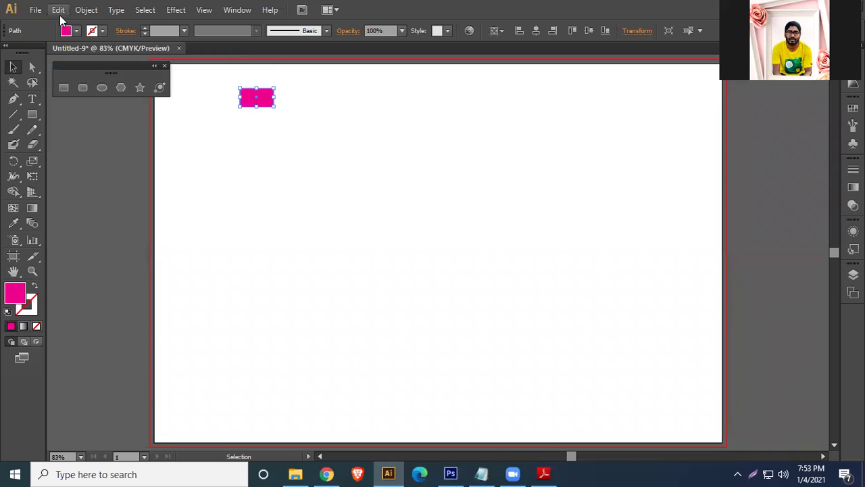
click(59, 11)
click(81, 85)
key(Delete)
click(252, 103)
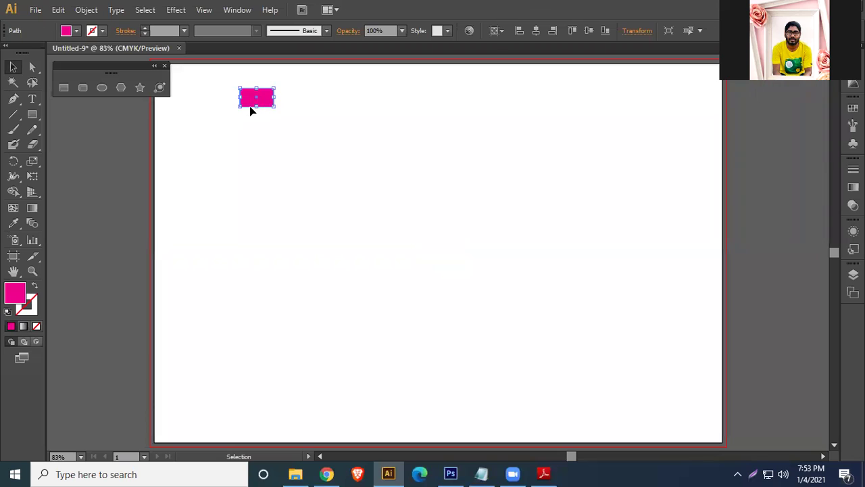
Paste the copied rectangle onto the artboard with the regular Paste command, and undo the paste
click(58, 11)
click(85, 80)
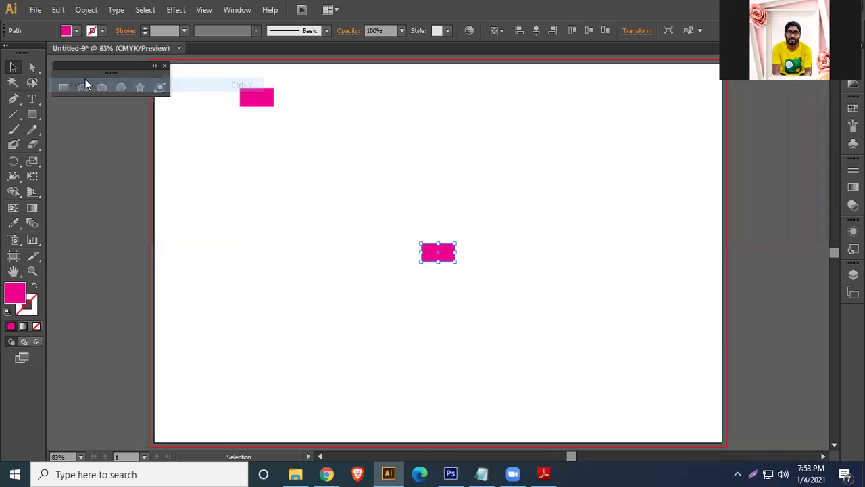
key(ctrl+z)
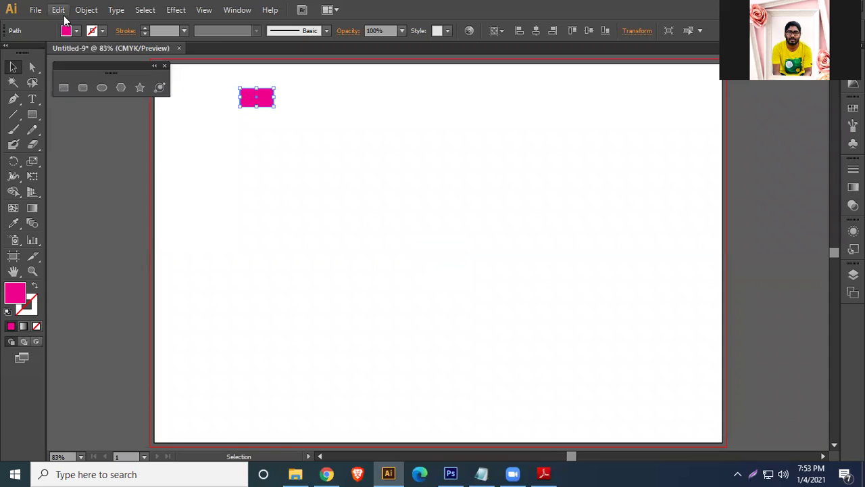
Copy the small rectangle with Paste in Front, move the duplicate to the artboard's upper middle, then delete it and reselect the original
click(59, 10)
click(79, 70)
click(59, 10)
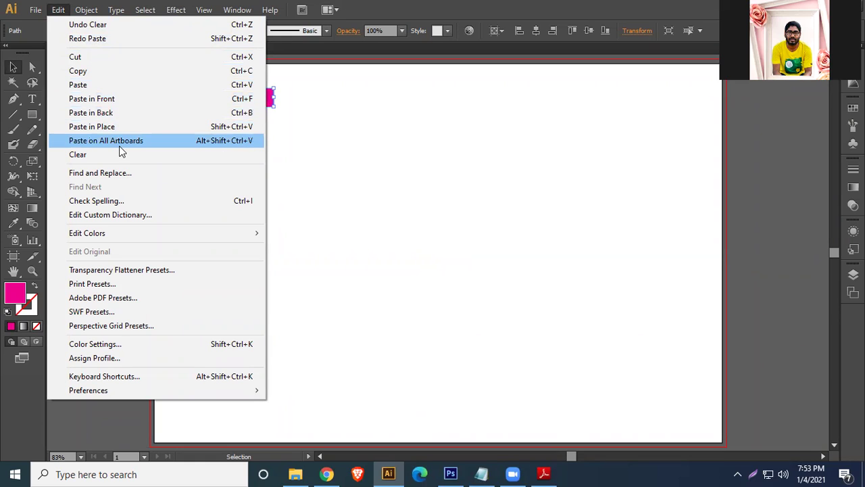
click(113, 102)
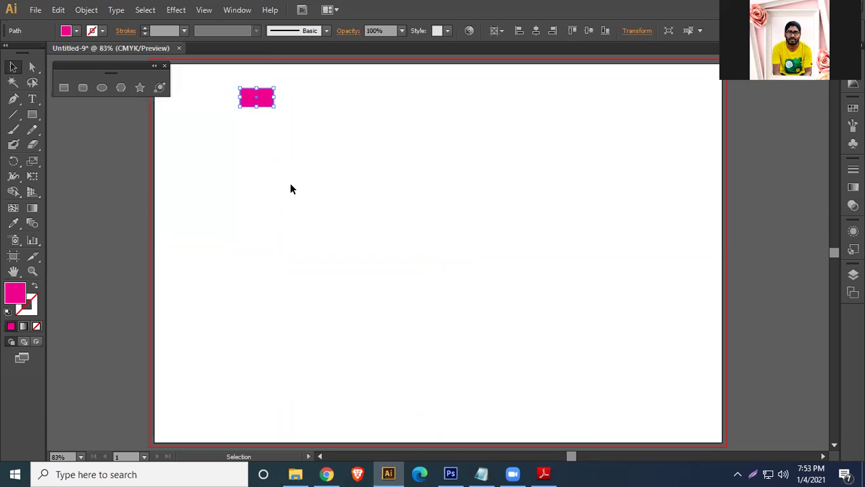
drag(263, 103, 400, 179)
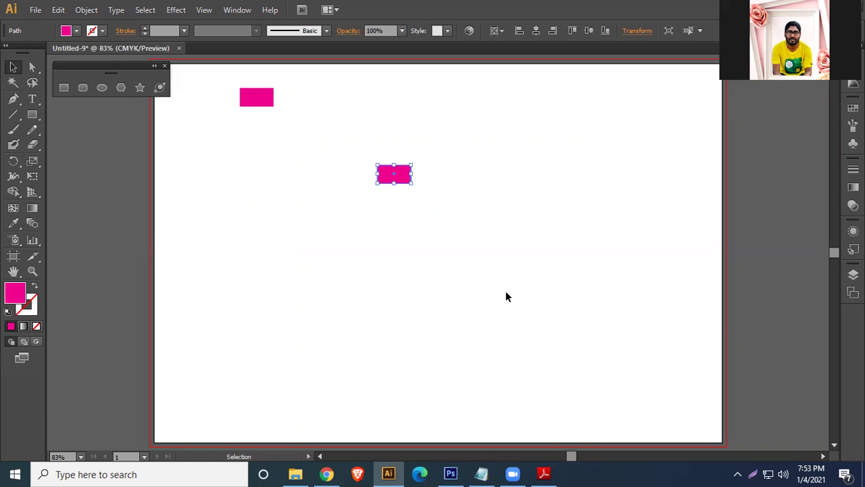
key(Delete)
click(257, 98)
Copy the original small rectangle again to paste another duplicate
click(58, 10)
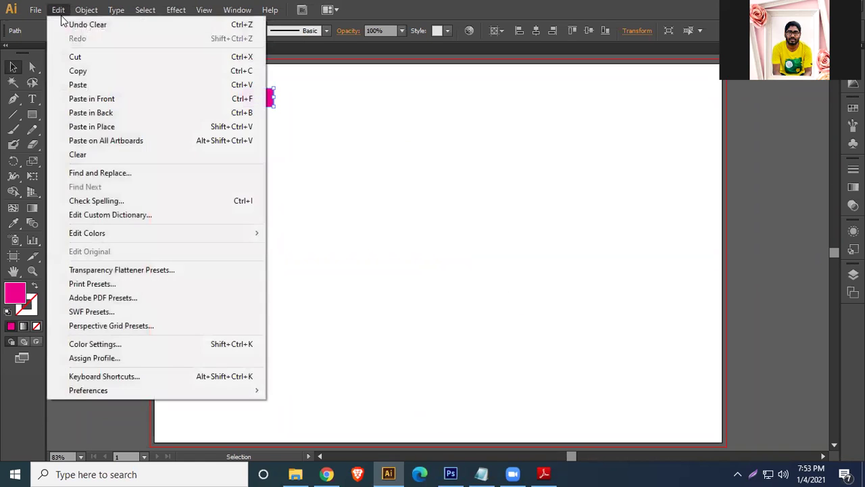
click(76, 71)
click(57, 10)
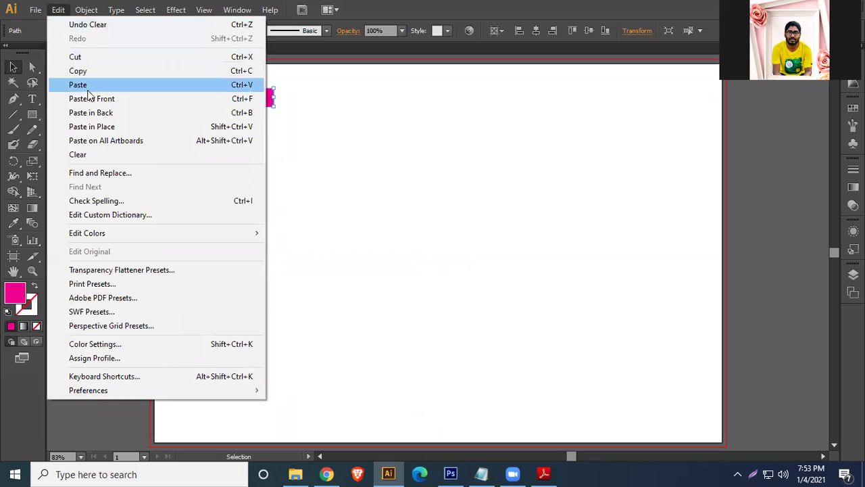
Paste a copy in back of the magenta rectangle, pull it toward the artboard's centre, and delete it
click(119, 113)
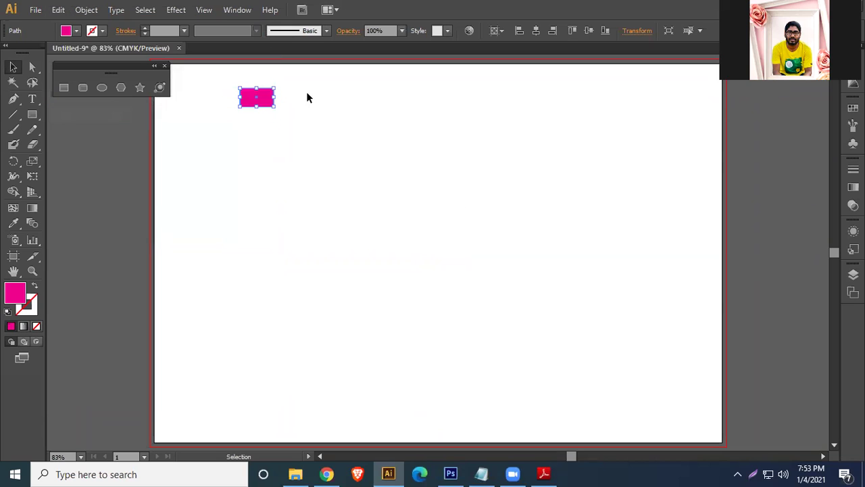
drag(267, 98, 403, 294)
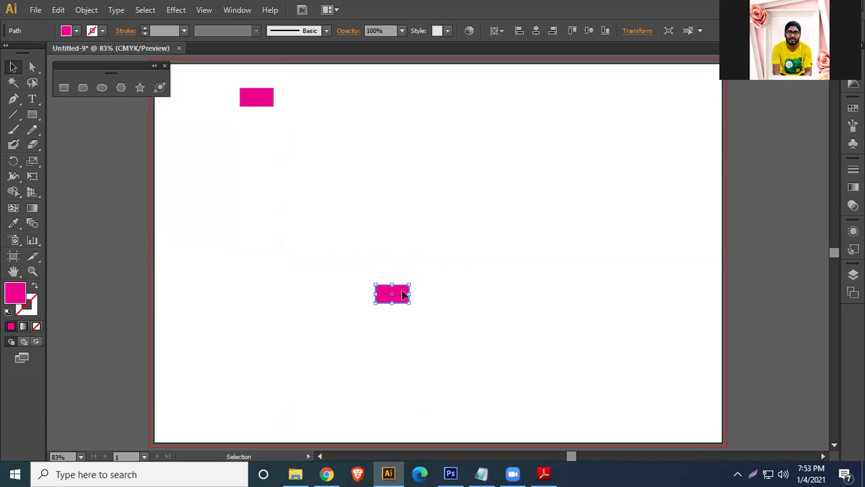
key(Delete)
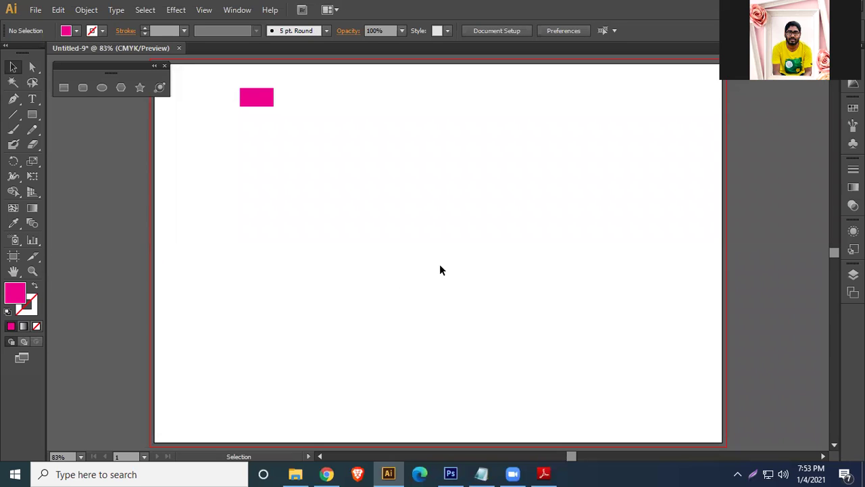
Move the magenta rectangle into the upper-left corner of the artboard, leaving a small margin
click(269, 97)
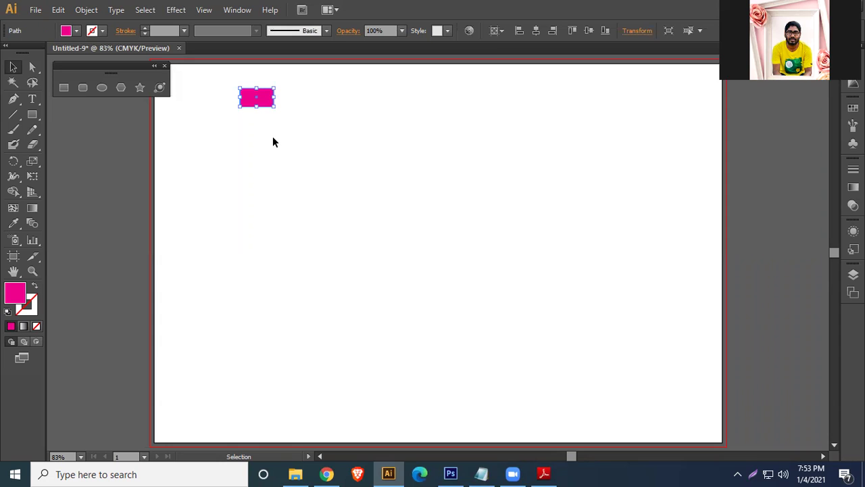
click(59, 9)
key(Escape)
scroll(287, 159, down, 1)
scroll(291, 157, up, 1)
drag(290, 156, 332, 162)
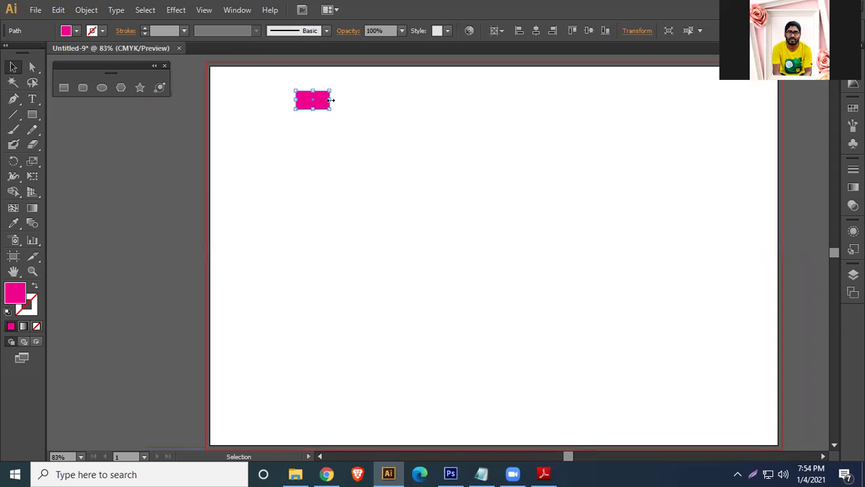
drag(322, 102, 248, 91)
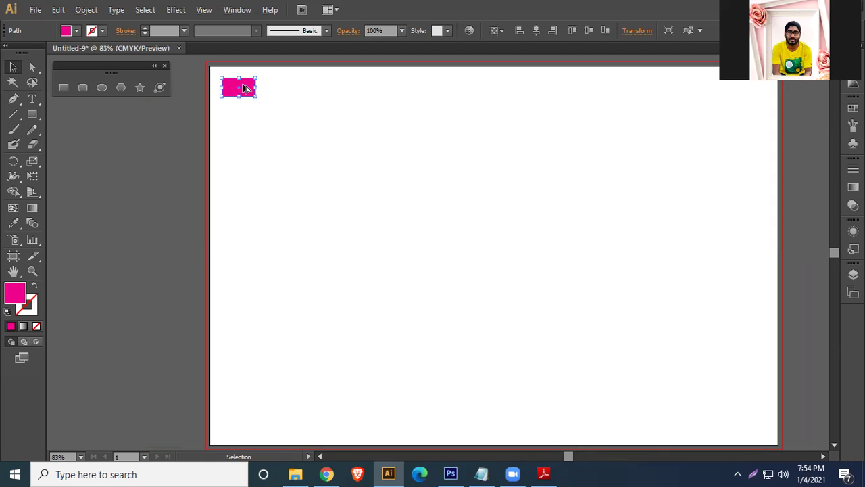
drag(248, 87, 291, 86)
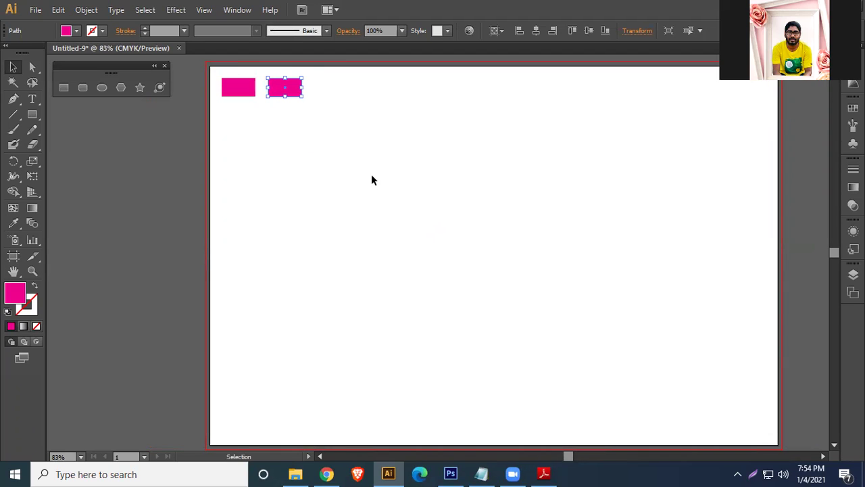
key(Delete)
click(246, 88)
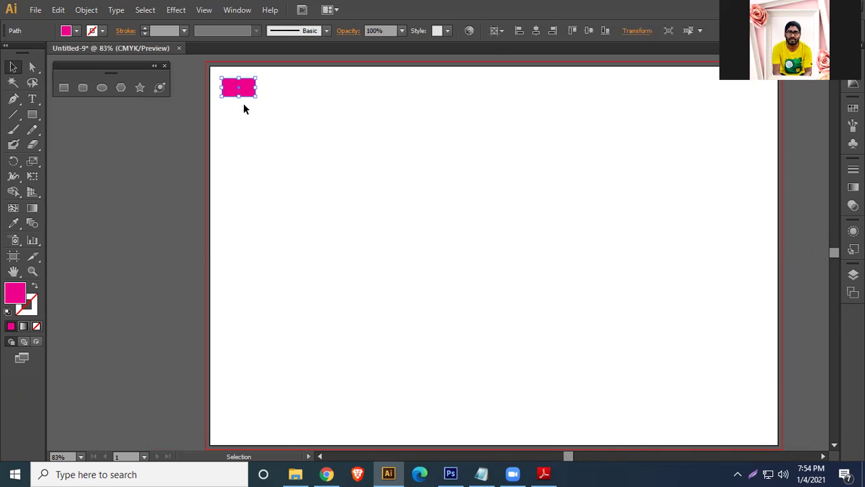
Duplicate the rectangle horizontally, placing the copy 1.2 in to its right with the help of Smart Guides
drag(249, 87, 290, 88)
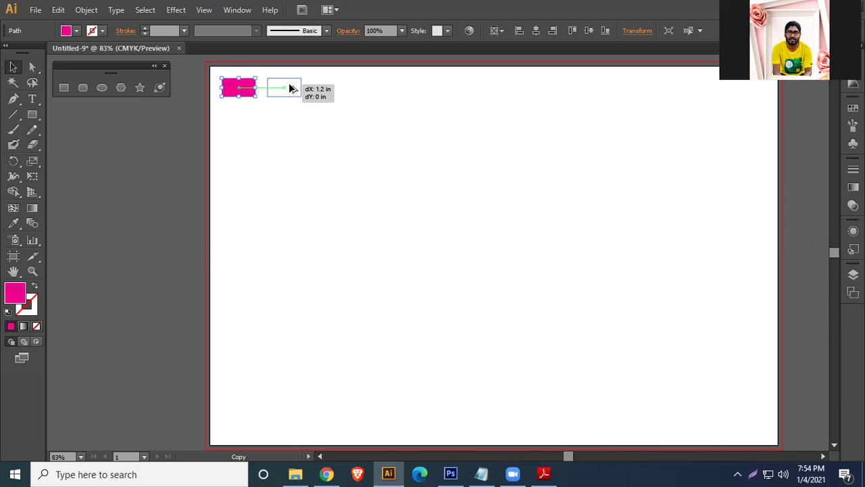
drag(290, 84, 289, 88)
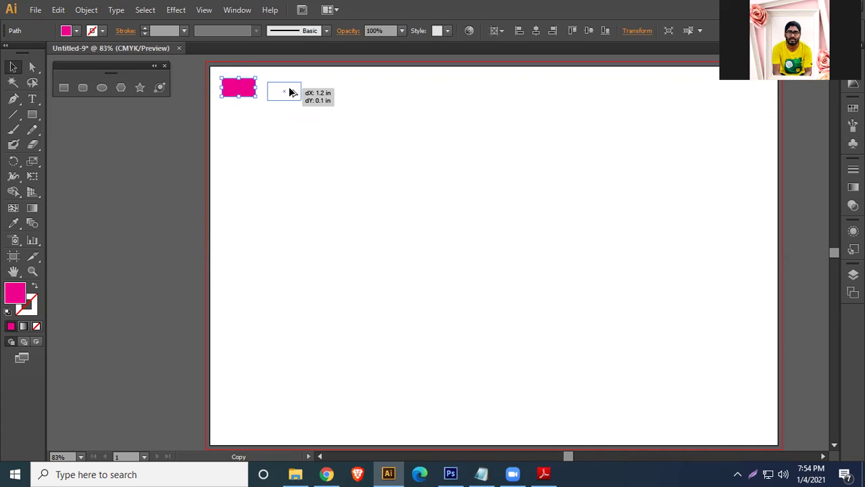
drag(289, 92, 290, 88)
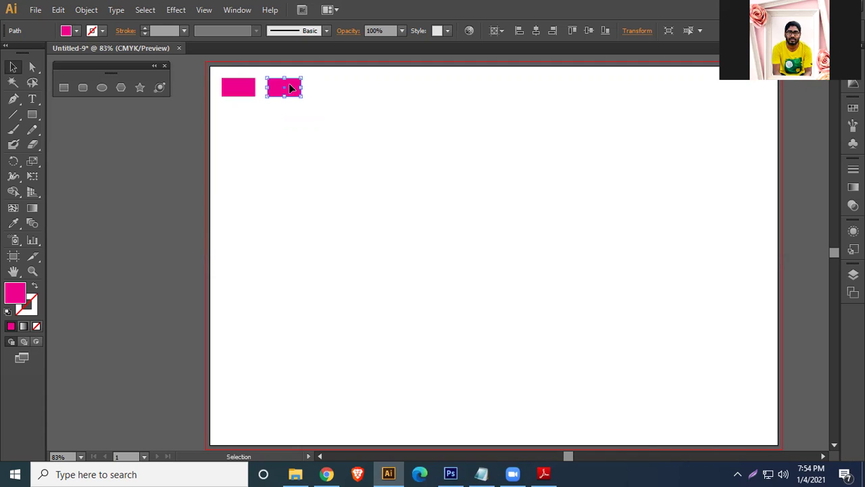
click(204, 11)
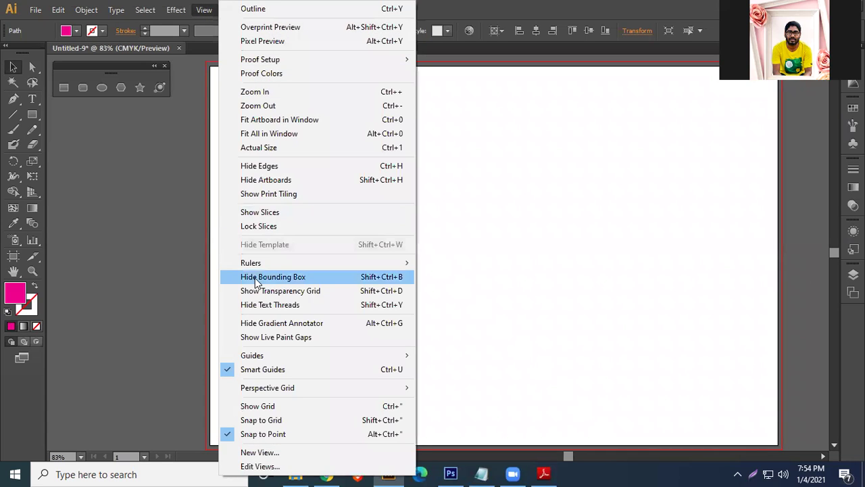
click(295, 369)
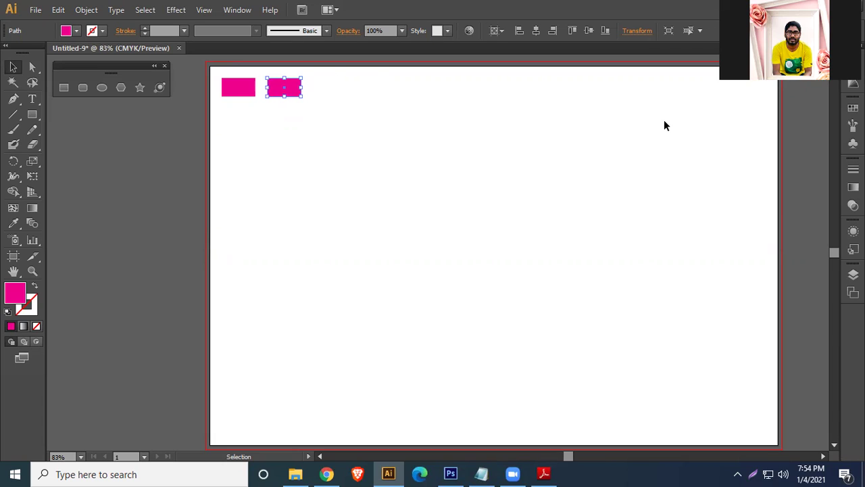
Repeat the duplication ten times to fill a row of closely spaced rectangles across the artboard
key(ctrl+d)
key(ctrl+d)
key(ctrl+d)
key(ctrl+d)
key(ctrl+d)
key(ctrl+d)
key(ctrl+d)
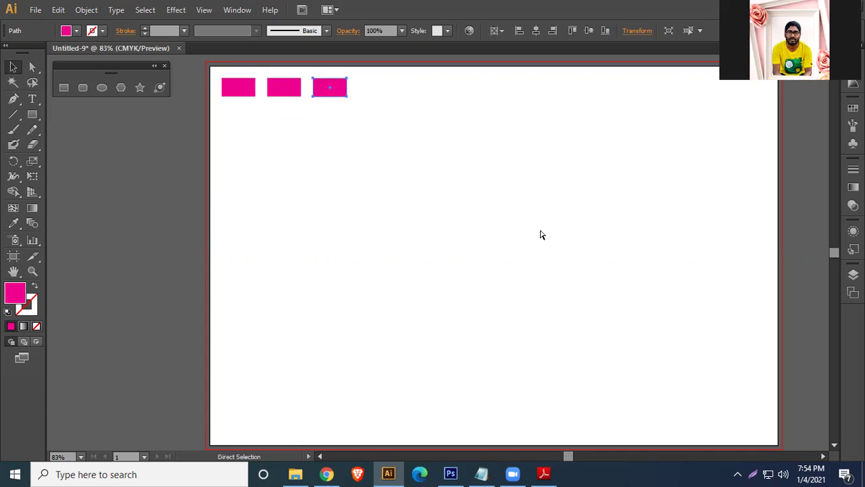
key(ctrl+d)
key(ctrl+d)
key(ctrl+d)
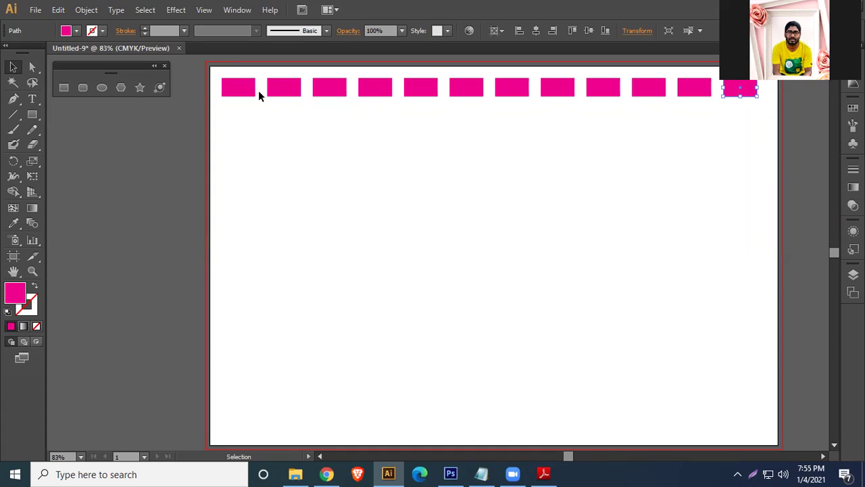
Delete every copy in the row, keeping only the first rectangle
drag(275, 69, 755, 118)
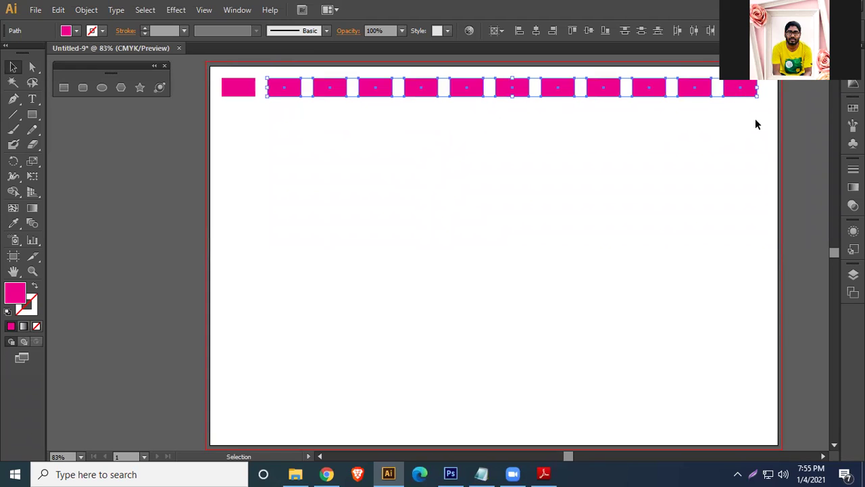
key(Delete)
Duplicate the remaining rectangle horizontally, placing the copy about 2.19 in to its right
click(247, 88)
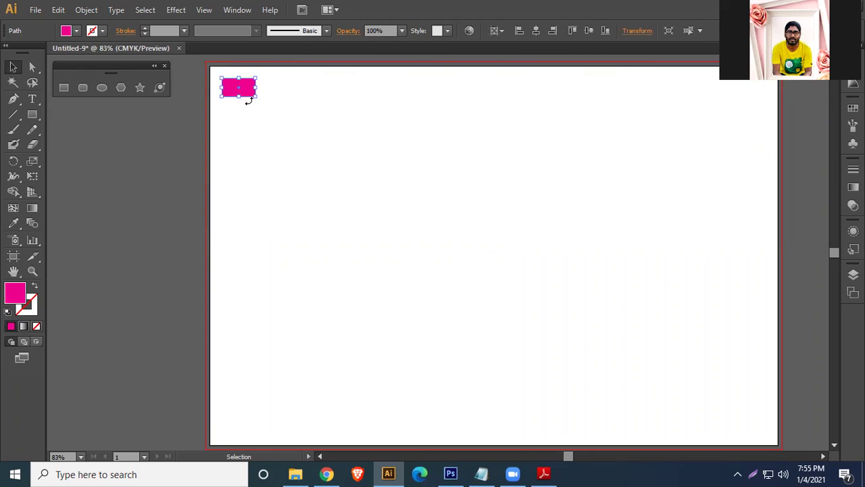
drag(248, 88, 331, 90)
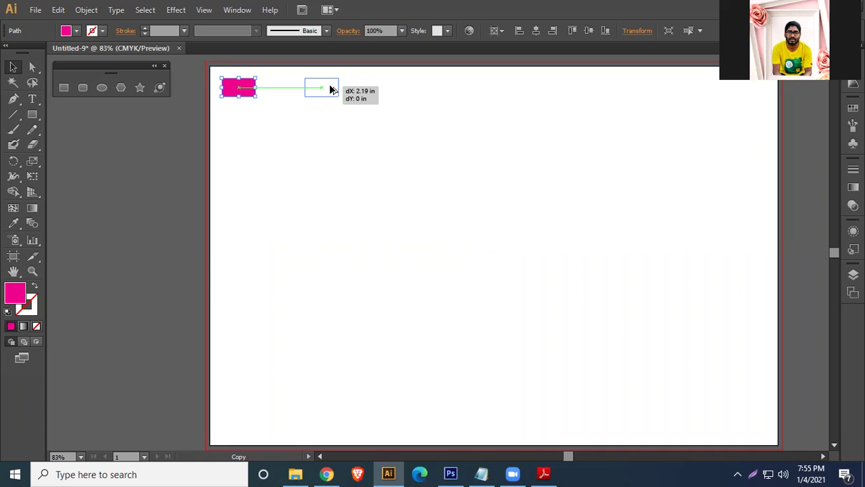
drag(331, 90, 331, 89)
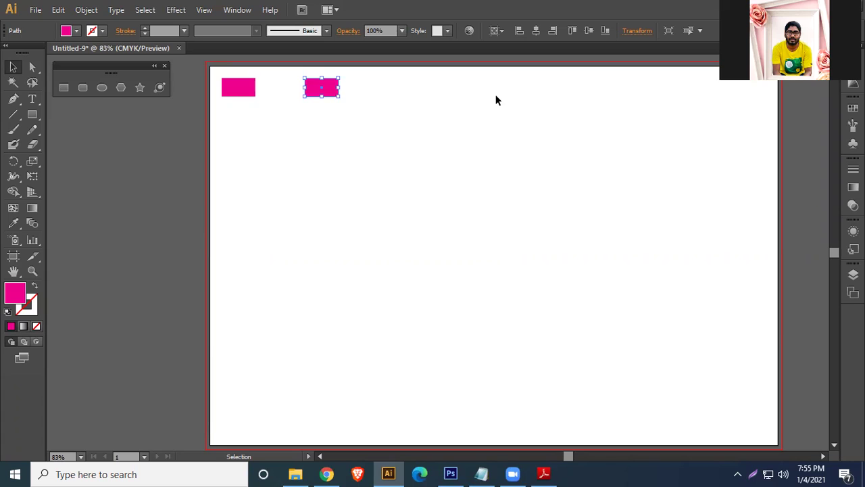
Repeat the wider-spaced duplication five times to make a row of seven rectangles across the artboard
key(a)
key(ctrl+d)
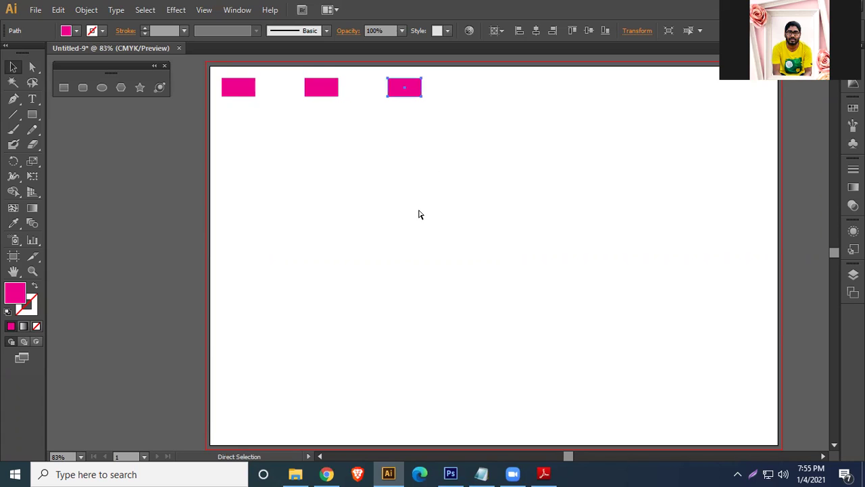
key(v)
key(a)
key(ctrl+d)
key(ctrl+d)
key(ctrl+d)
key(ctrl+d)
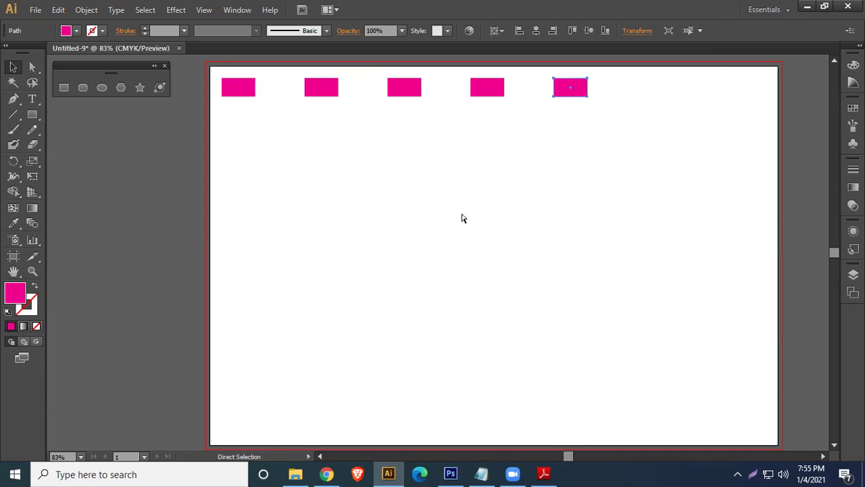
key(v)
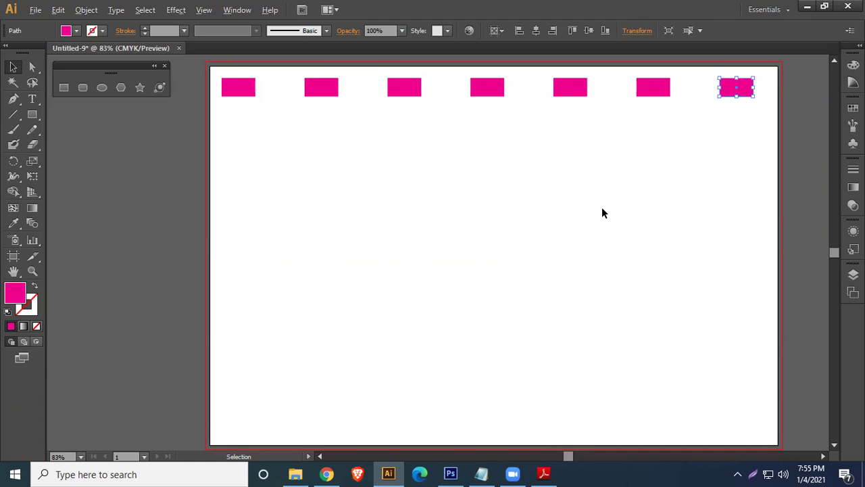
Repeat the duplication five more times so the row extends beyond the artboard's right edge, and deselect
alt+scroll(603, 212, down, 2)
drag(675, 196, 475, 211)
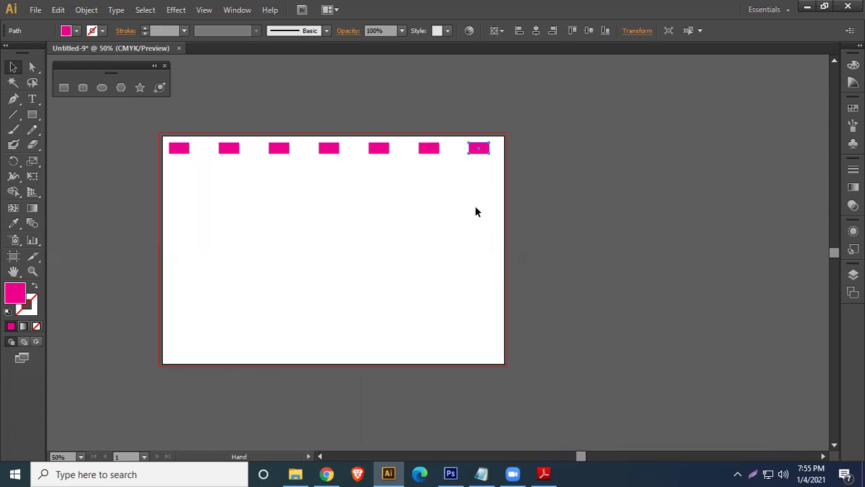
key(ctrl+d)
key(ctrl+d)
key(ctrl+d)
key(ctrl+d)
key(ctrl+d)
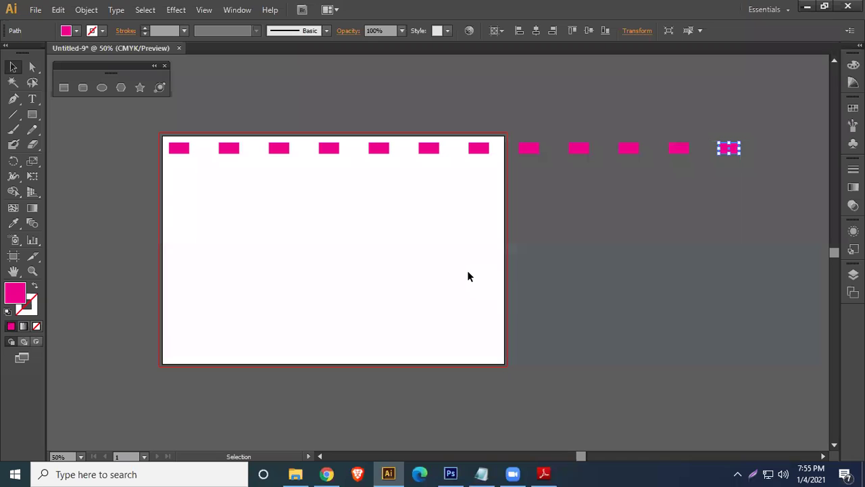
click(680, 269)
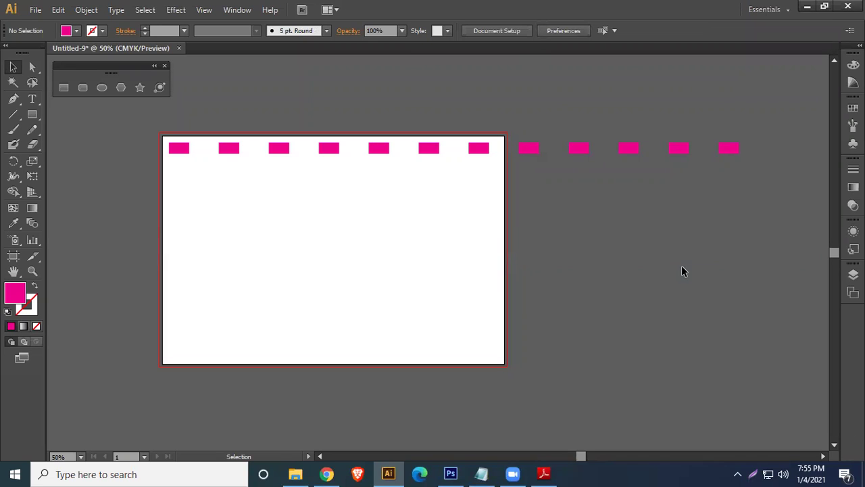
Reselect the last rectangle of the row and repeat the duplication twice more
key(a)
key(v)
click(730, 149)
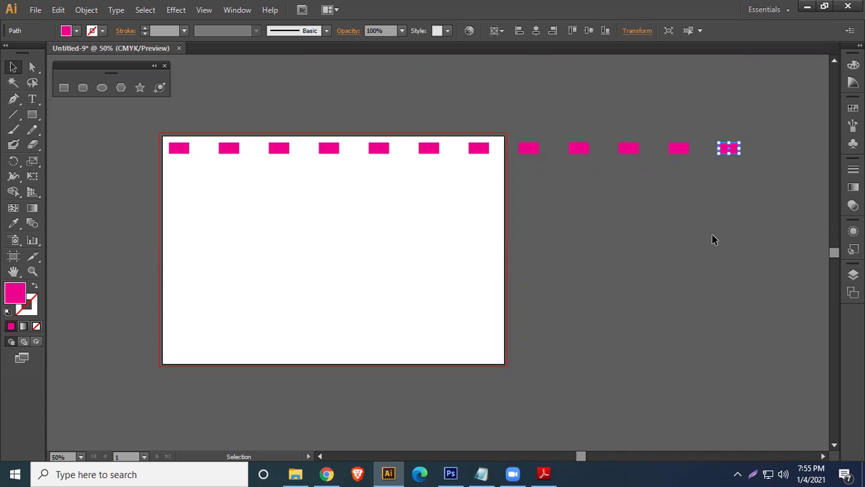
key(ctrl+d)
key(ctrl+d)
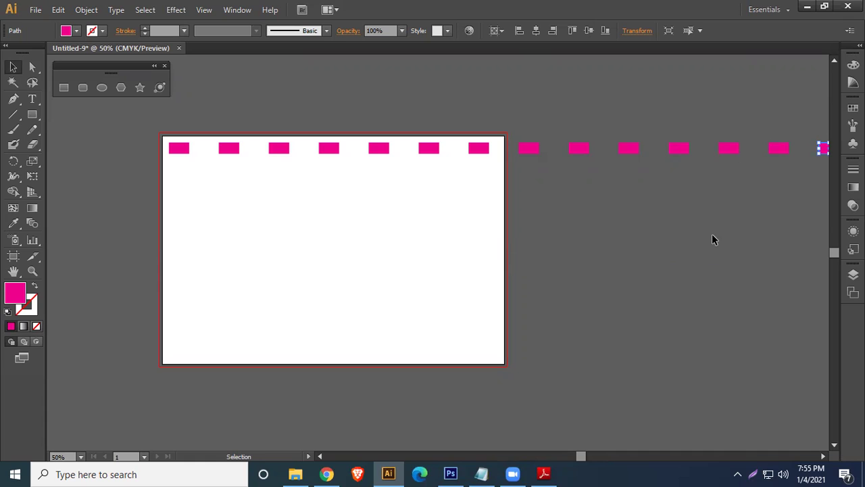
Delete all the rectangles lying outside the artboard
drag(524, 133, 824, 165)
key(Delete)
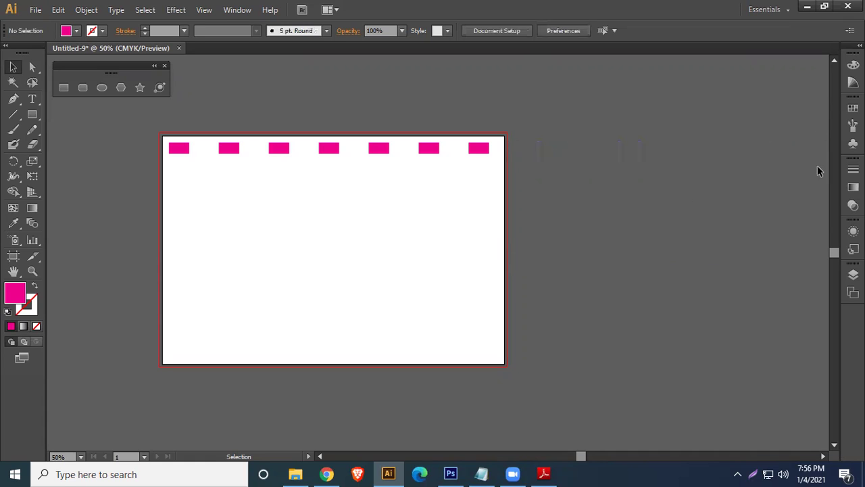
Select all seven rectangles and duplicate the whole row directly beneath the original with a small gap
scroll(541, 208, up, 1)
scroll(531, 183, left, 5)
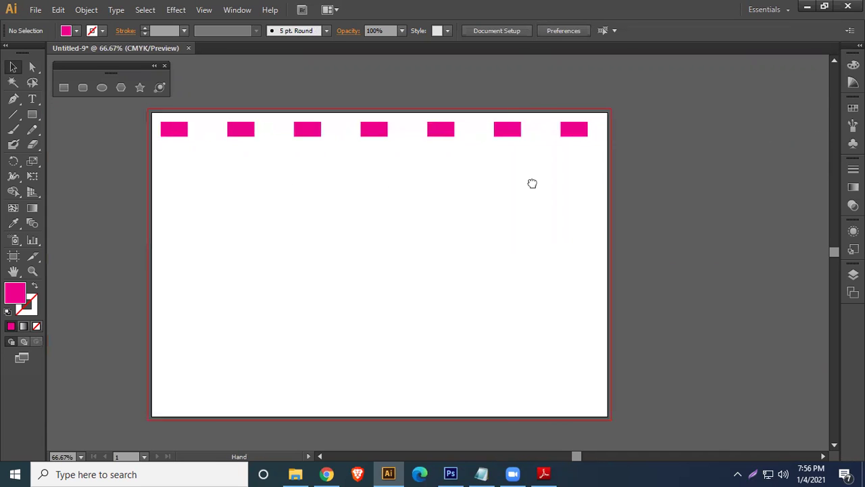
drag(802, 188, 374, 119)
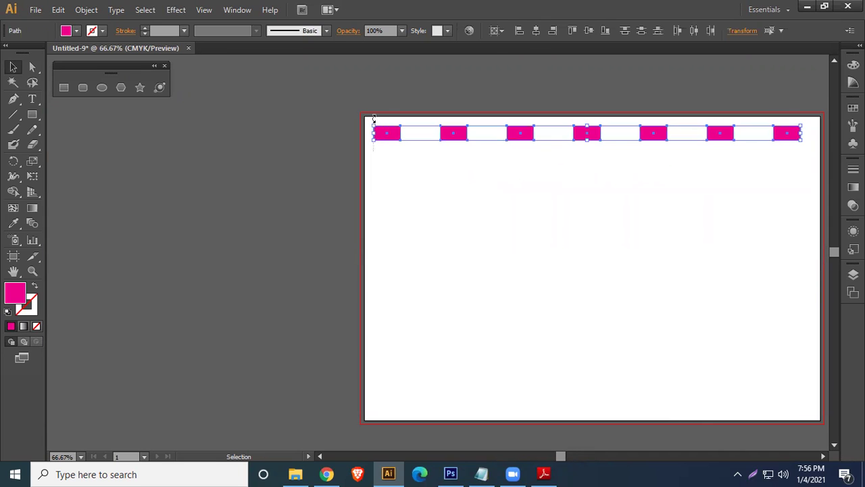
key(space)
drag(584, 167, 507, 159)
key(ctrl+a)
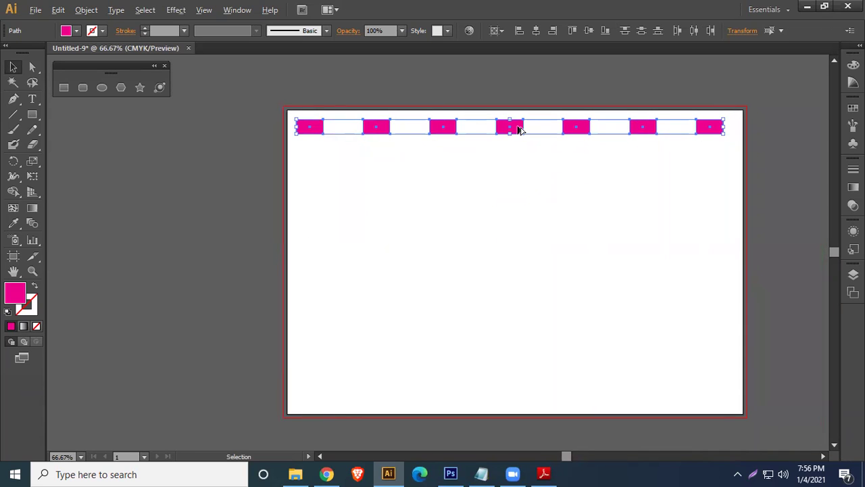
alt+drag(517, 128, 515, 149)
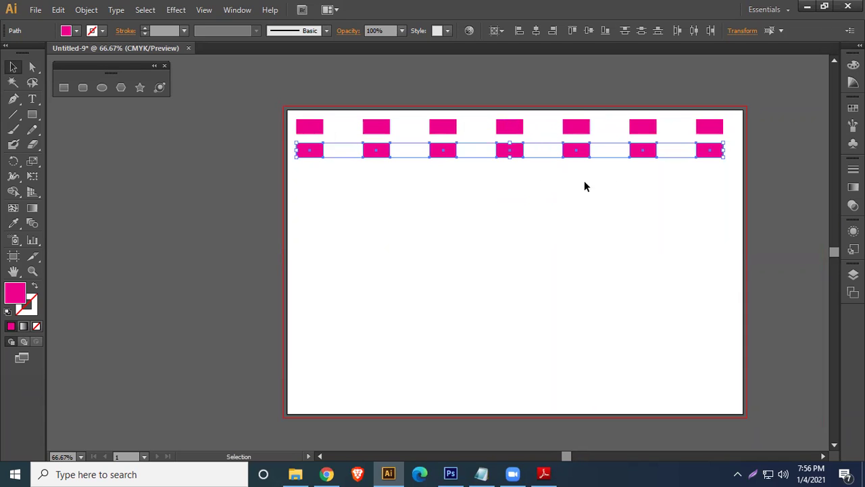
Repeat the row duplication ten times to fill the artboard with twelve evenly spaced rows
key(a)
key(ctrl+d)
key(ctrl+d)
key(ctrl+d)
key(ctrl+d)
key(ctrl+d)
key(ctrl+d)
key(ctrl+d)
key(ctrl+d)
key(ctrl+d)
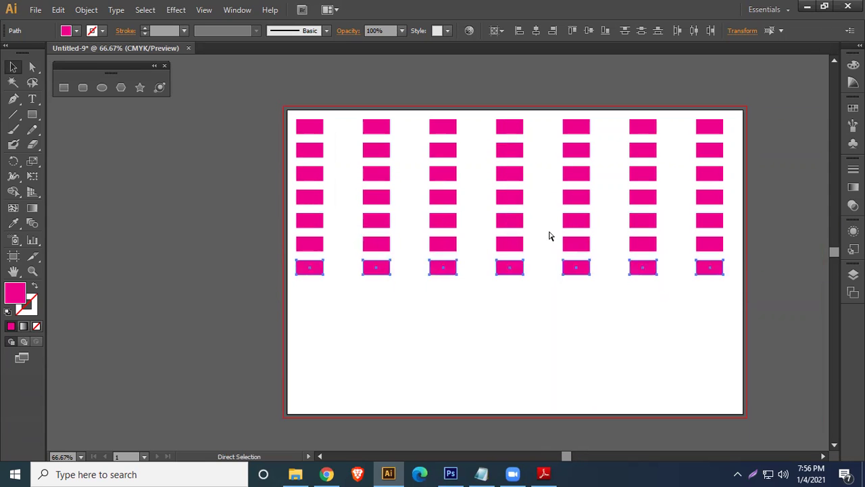
key(ctrl+d)
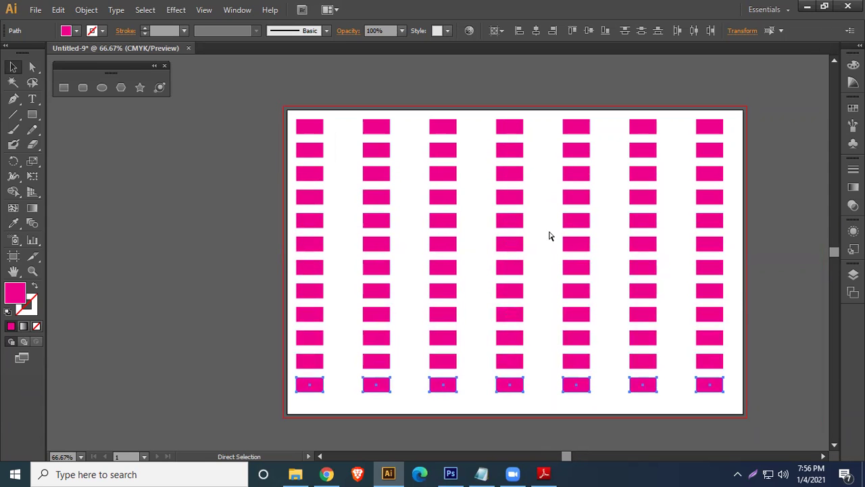
key(v)
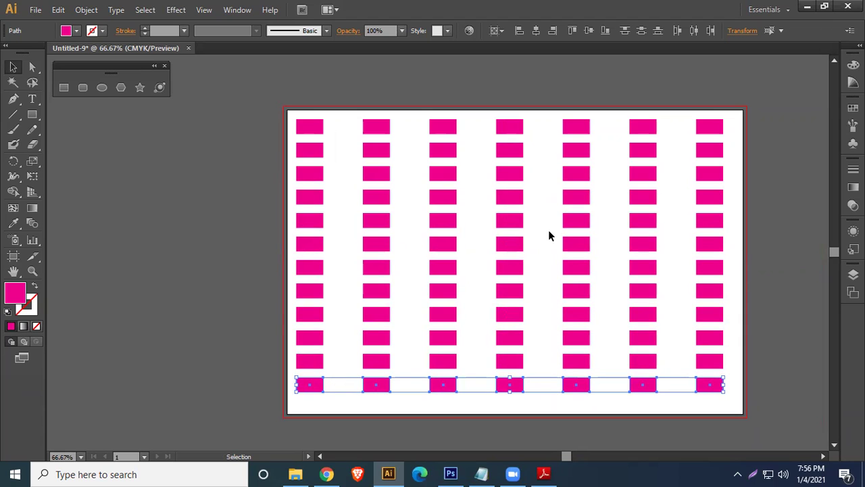
Undo the row duplications until only the first two rows of magenta rectangles remain
key(ctrl+z)
key(ctrl+z)
key(ctrl+z)
key(ctrl+z)
key(ctrl+z)
key(ctrl+z)
key(ctrl+z)
key(ctrl+z)
key(ctrl+z)
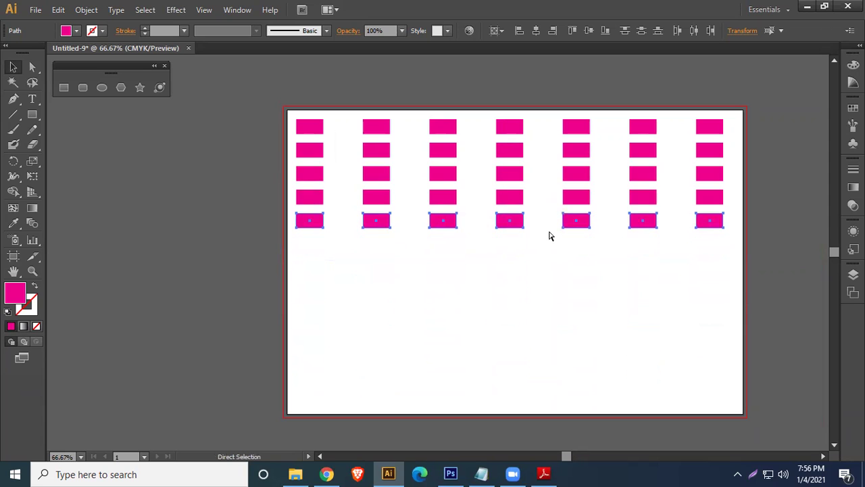
key(ctrl+z)
key(ctrl+z)
key(ctrl+z)
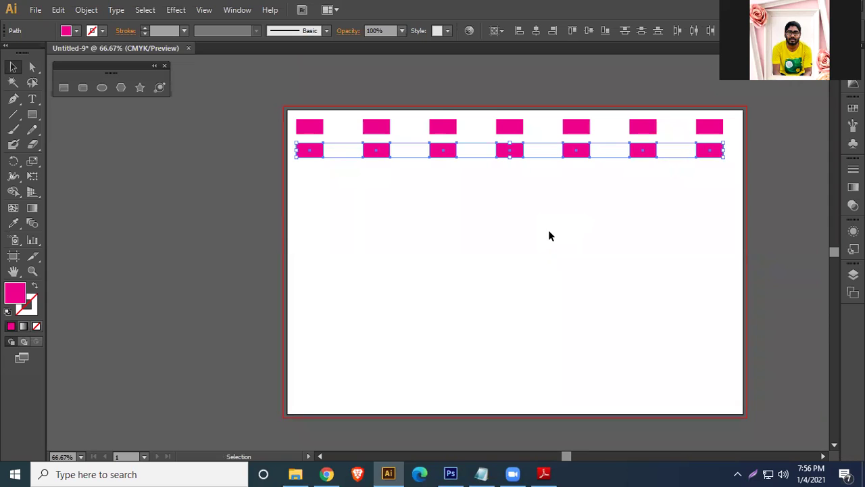
Repeat the row duplication eight times to extend the grid to ten rows
key(ctrl+d)
key(ctrl+d)
key(ctrl+d)
key(ctrl+d)
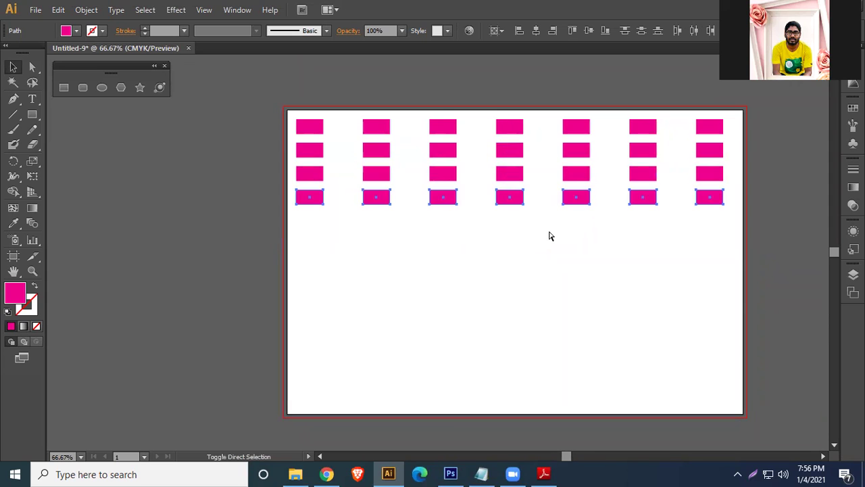
key(ctrl+d)
key(ctrl+d)
key(ctrl+d)
key(ctrl+d)
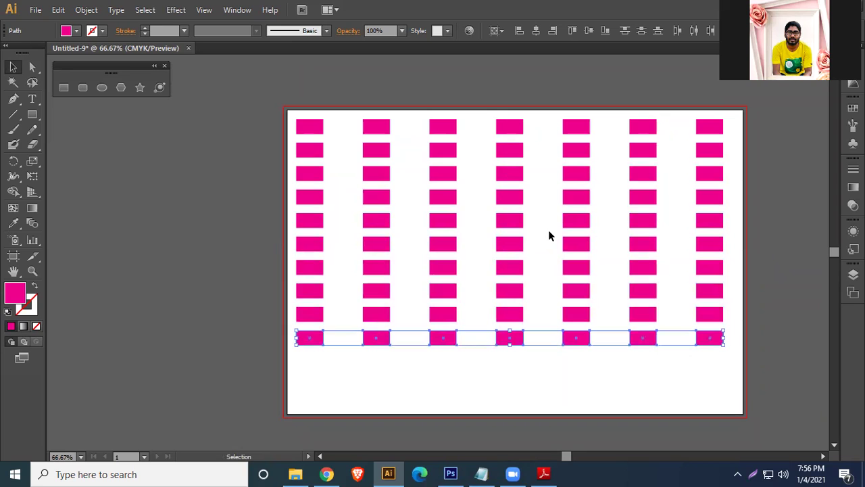
Undo the repeated row duplications once more
key(ctrl)
key(ctrl+z)
key(ctrl+z)
key(ctrl+z)
key(ctrl+z)
key(ctrl+z)
key(ctrl+z)
key(ctrl+z)
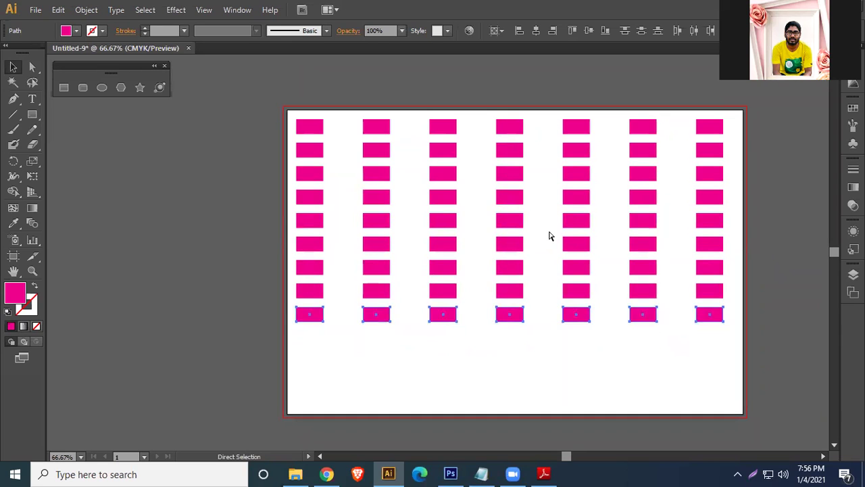
Repeat the row duplication until twelve rows fill the artboard, and clear the selection
key(ctrl)
key(ctrl+d)
key(ctrl+d)
key(ctrl+d)
key(ctrl+d)
key(ctrl+d)
key(ctrl+d)
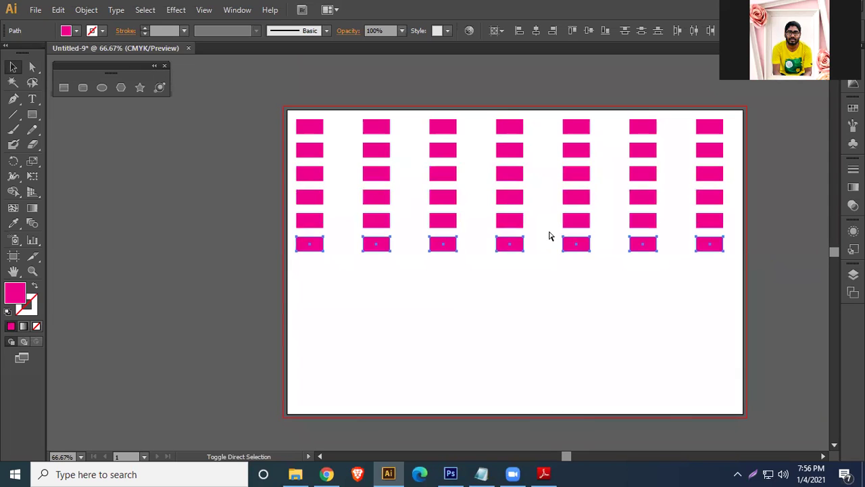
key(ctrl+d)
key(ctrl+d)
key(ctrl+d)
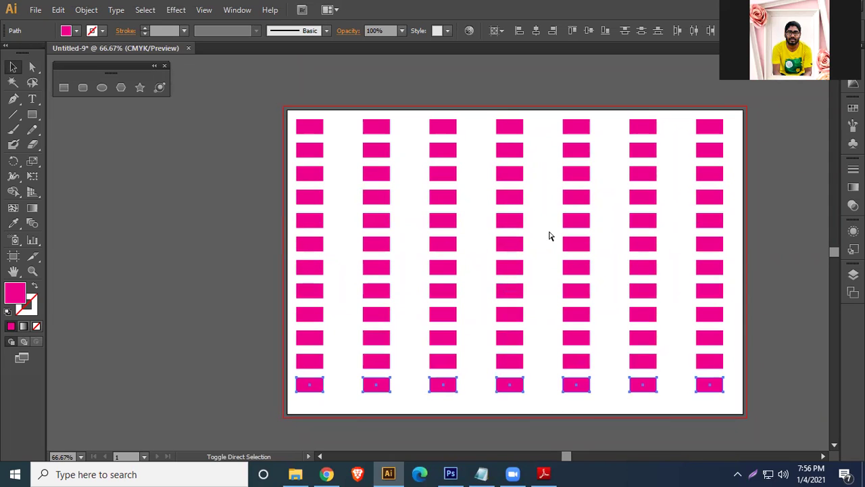
click(199, 177)
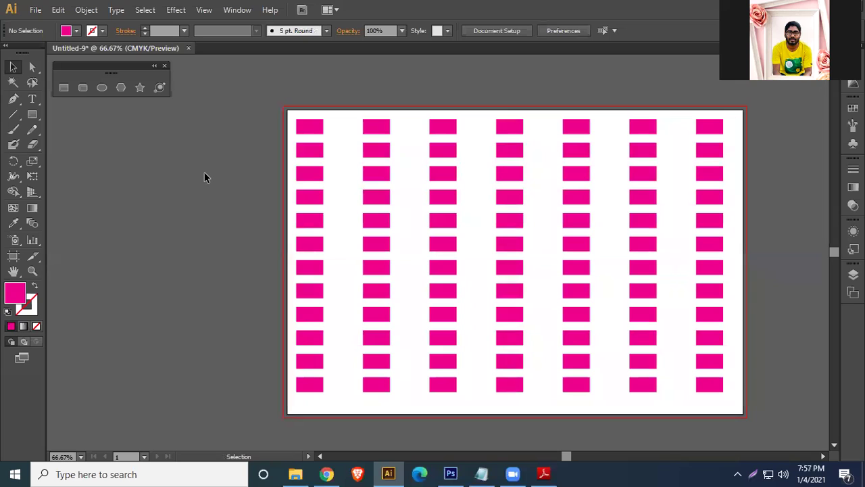
Recolor all rectangles in the first two columns with the dark blue fill swatch
drag(272, 80, 397, 409)
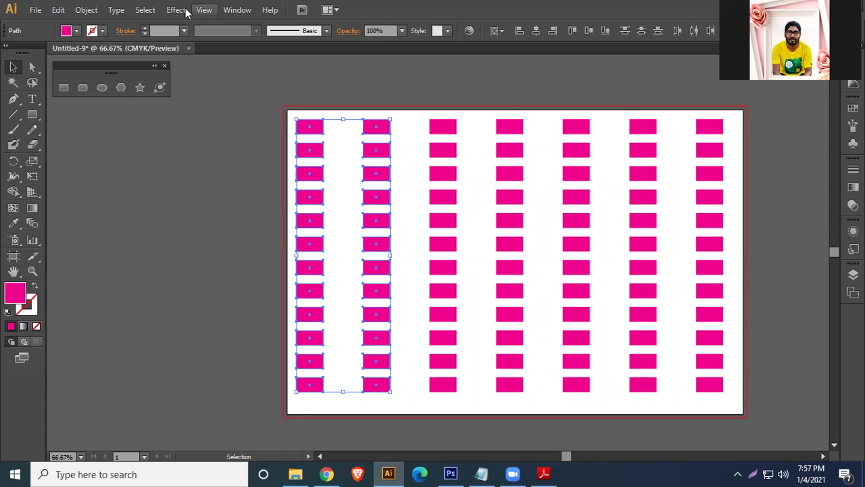
click(77, 31)
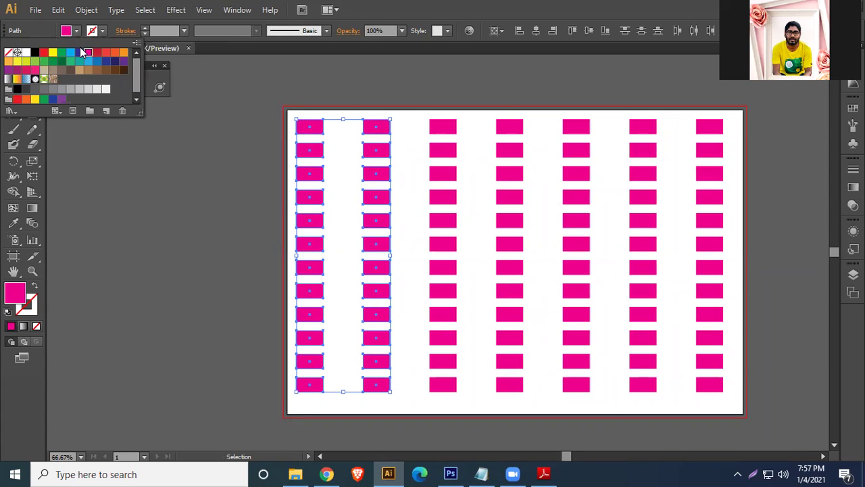
click(79, 53)
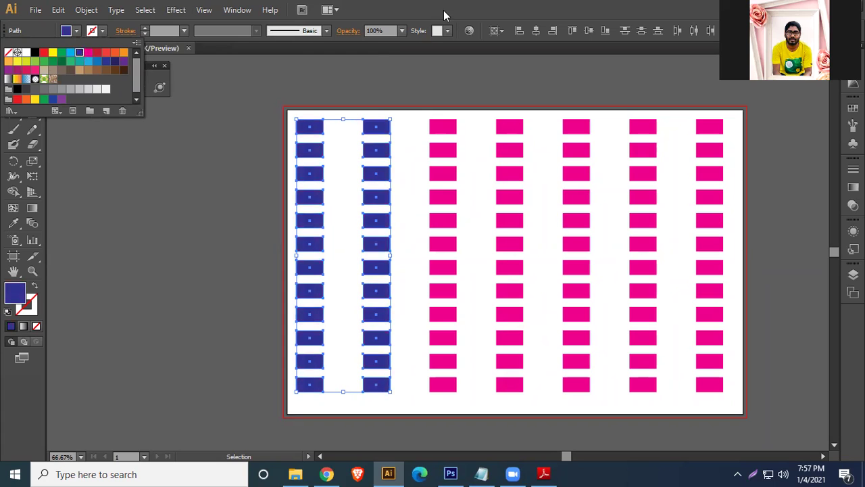
click(207, 196)
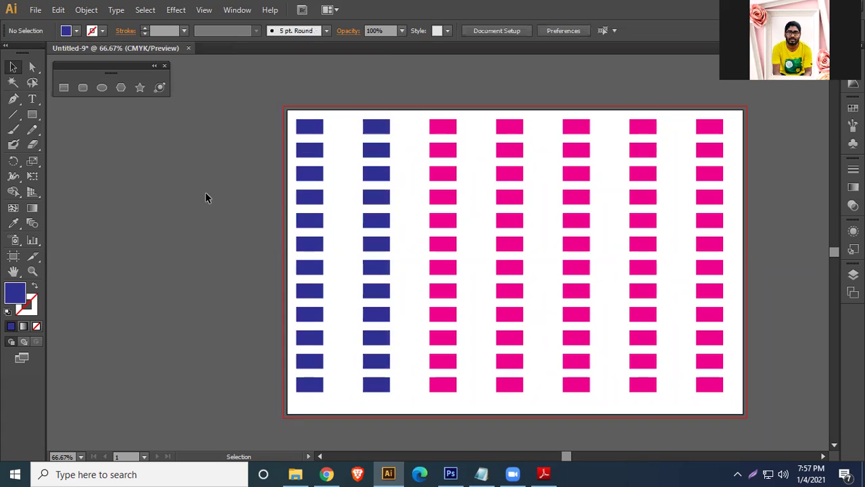
Select all dark blue rectangles at once with the Magic Wand tool
click(13, 84)
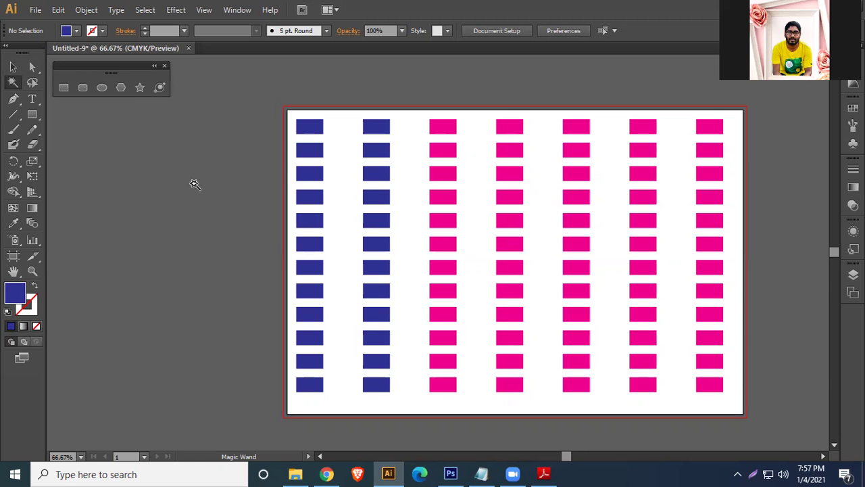
click(315, 127)
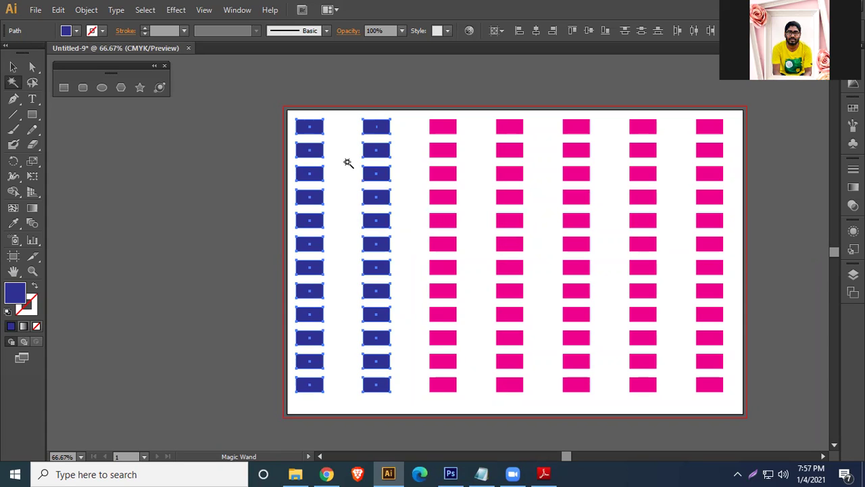
click(13, 66)
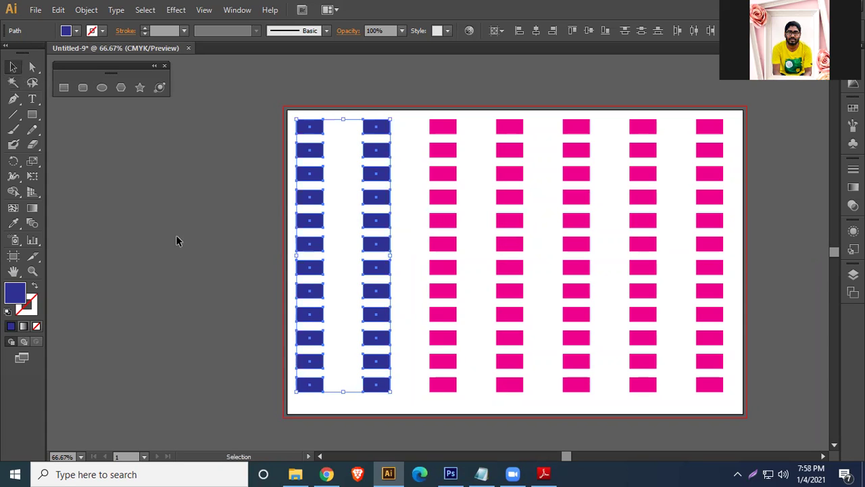
Move the second and third magenta rectangles of the third column off the artboard to separate spots
click(422, 169)
drag(452, 153, 198, 247)
drag(452, 180, 138, 146)
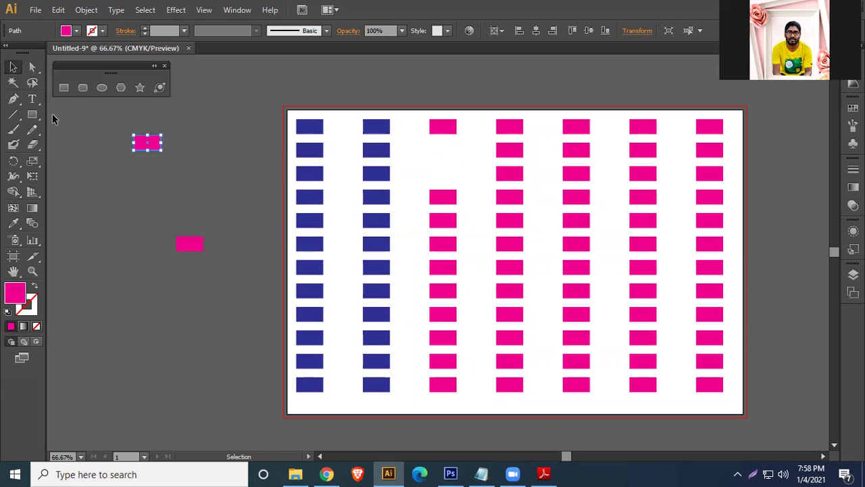
Select every magenta rectangle, including the two outside the artboard, with the Magic Wand tool
click(12, 82)
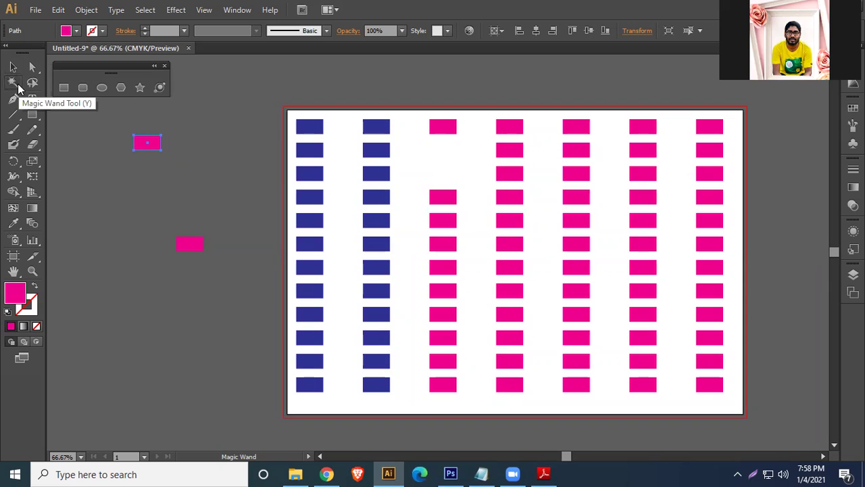
click(565, 218)
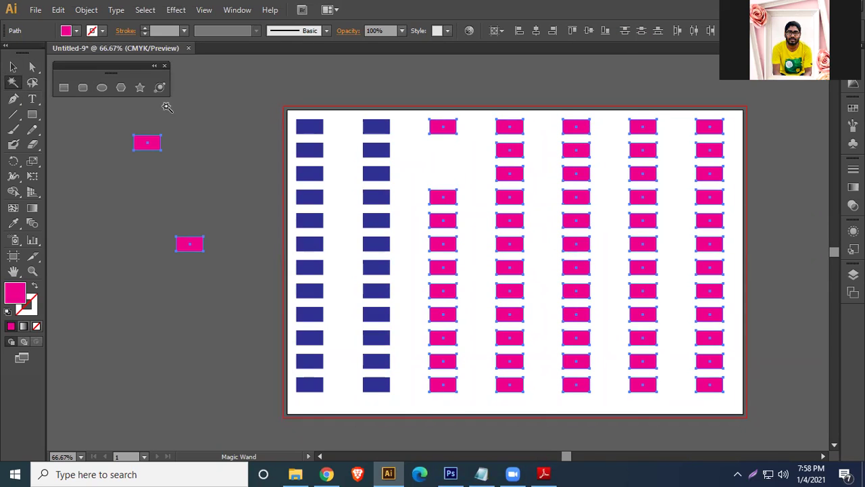
key(v)
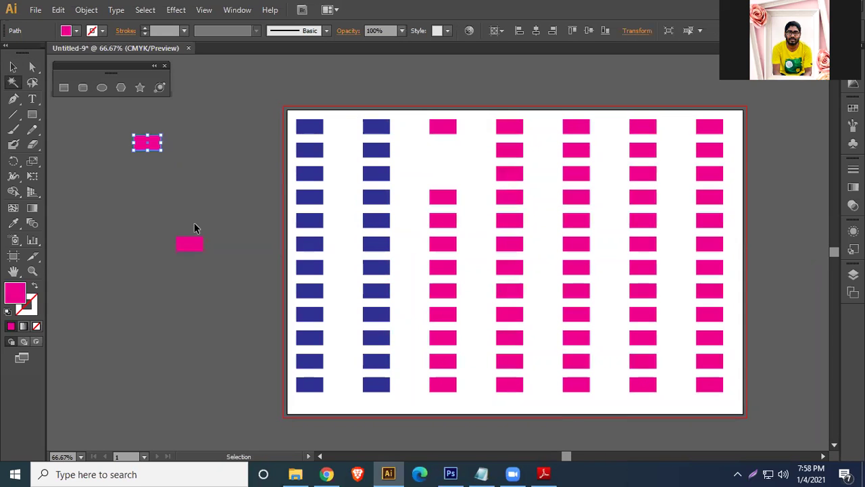
Undo the moves of the two magenta rectangles placed outside the artboard
key(ctrl+z)
key(ctrl+z)
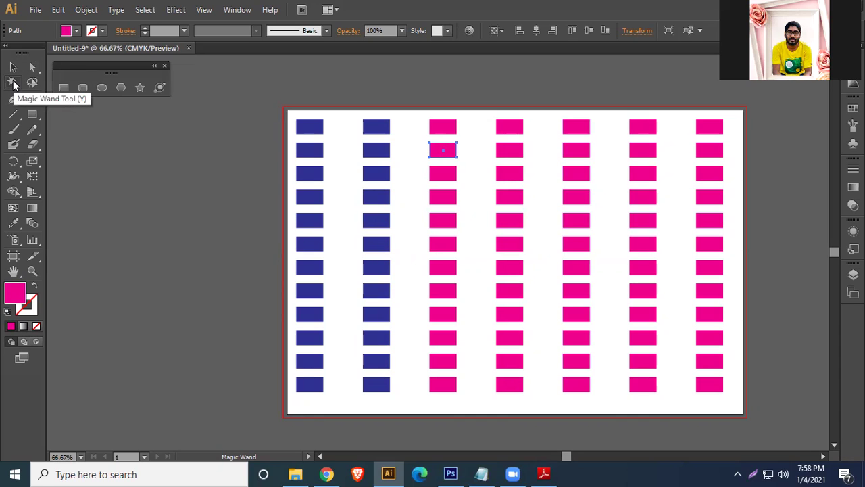
click(13, 83)
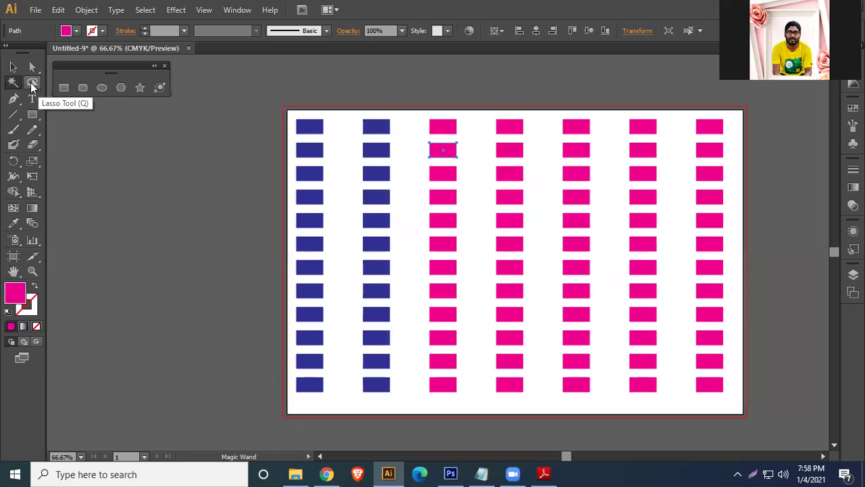
Select the top eight dark blue rectangles of the first column with the Lasso tool
click(31, 82)
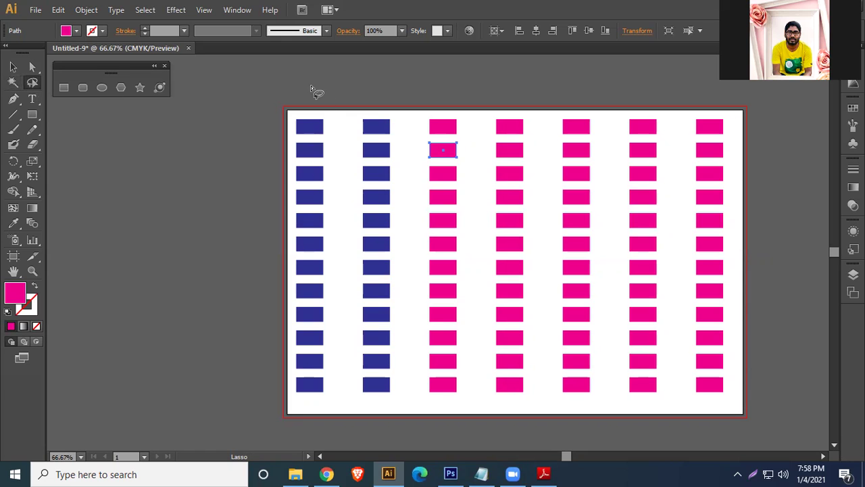
drag(311, 92, 307, 194)
drag(308, 237, 310, 314)
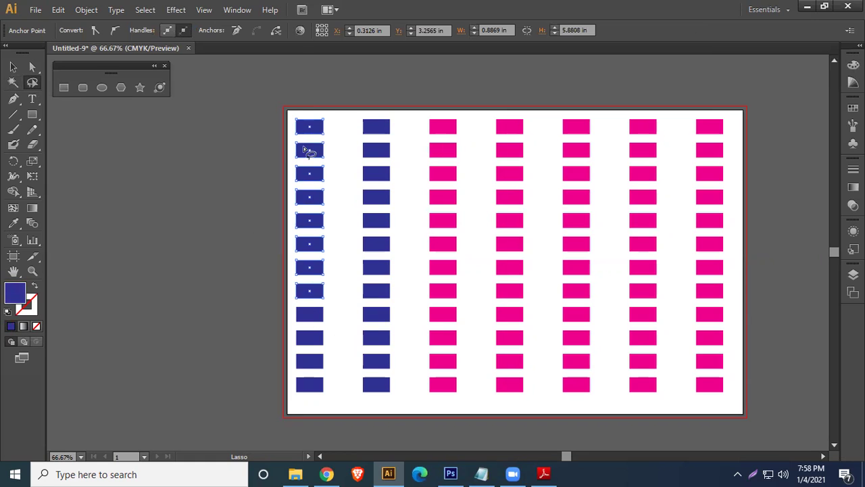
Set the fill color of the eight selected rectangles to hex 2F348E
double_click(14, 292)
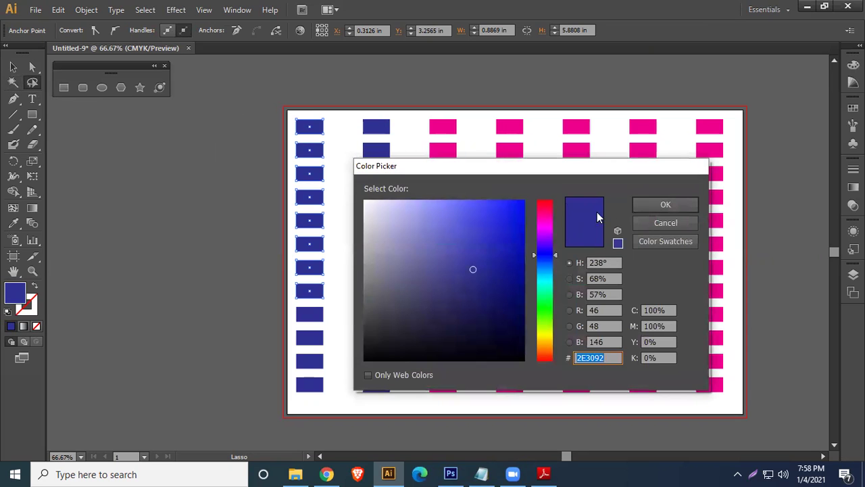
text(2F348E)
click(668, 206)
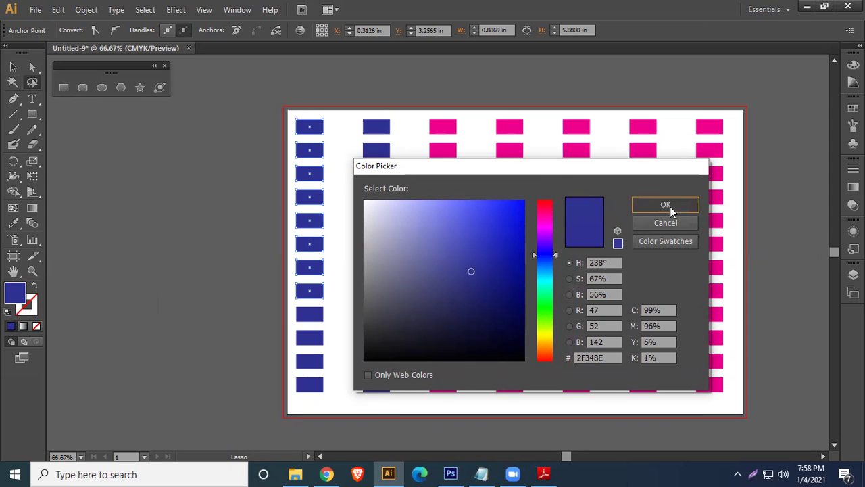
Set the fill of the eight selected rectangles to the bright red FF0037
click(68, 87)
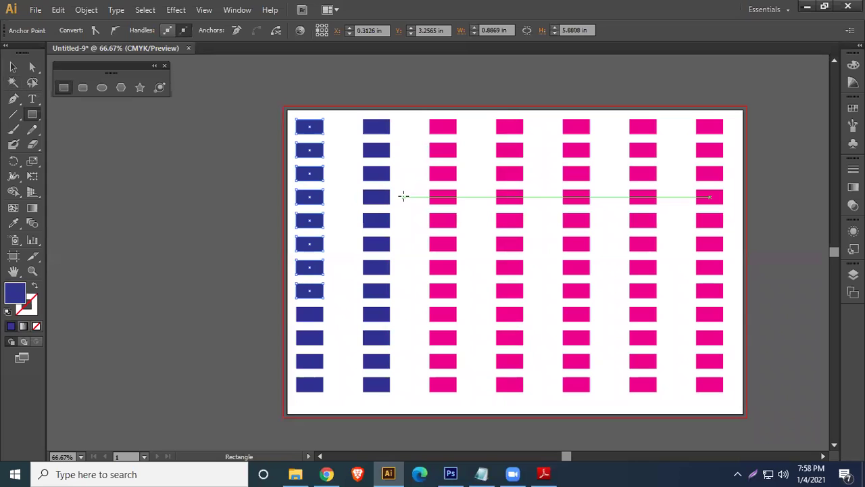
double_click(15, 292)
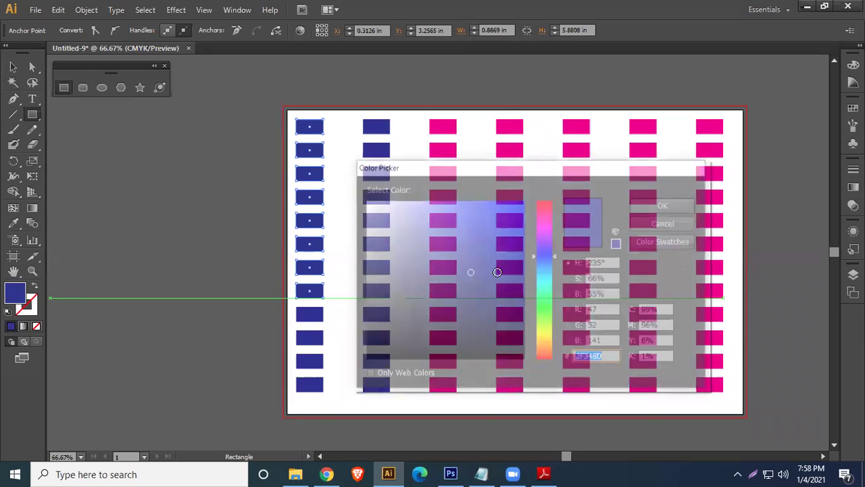
click(545, 204)
click(524, 202)
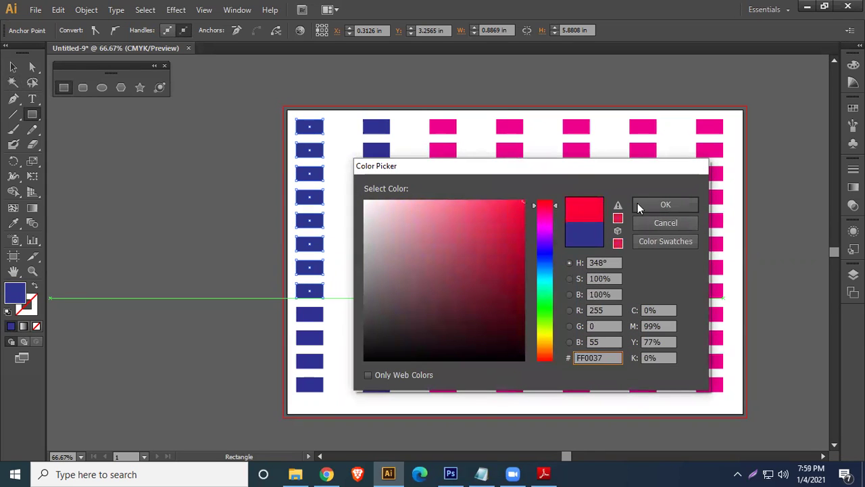
click(668, 204)
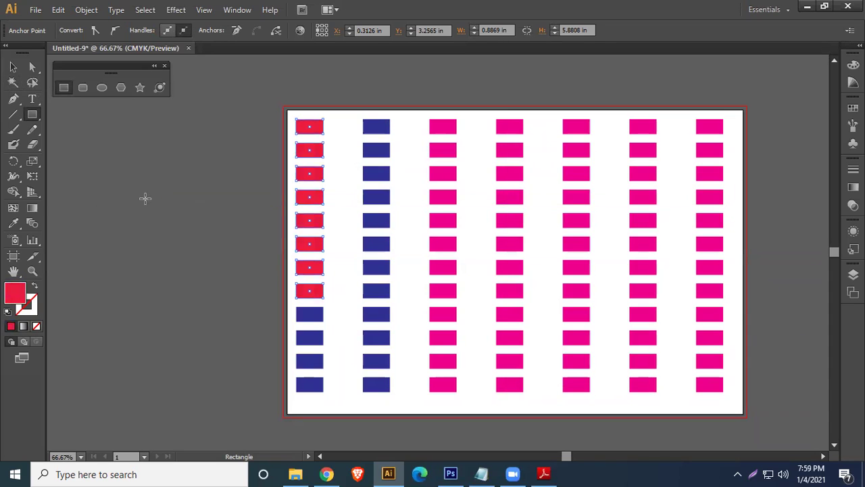
Apply the magenta fill to the eight selected rectangles with the Eyedropper, and clear the selection
click(14, 223)
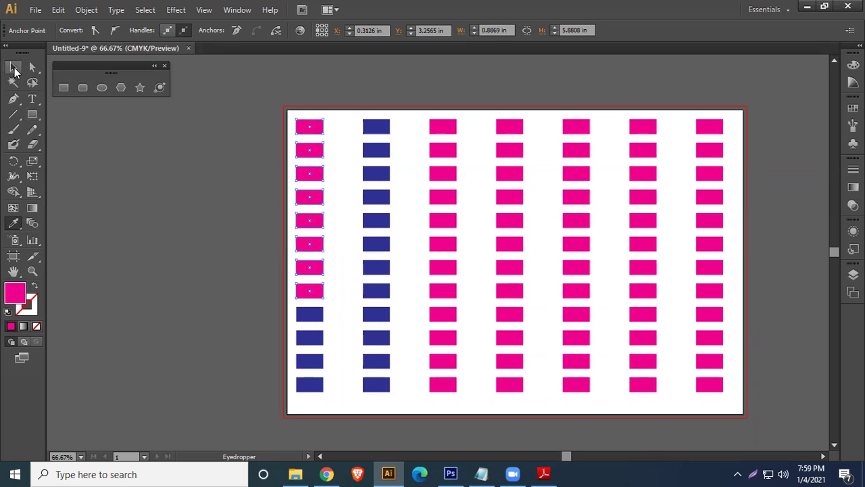
click(13, 67)
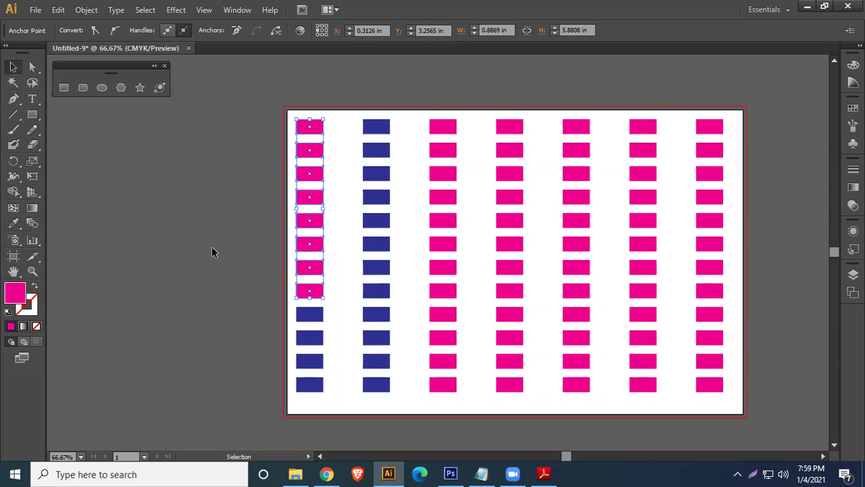
click(242, 255)
Select the top ten rectangles of the third column and nine beside them in the fourth with the Lasso tool
click(32, 82)
mouse_move(425, 99)
mouse_down()
mouse_move(448, 177)
mouse_move(440, 336)
mouse_move(518, 339)
mouse_move(499, 150)
mouse_move(474, 142)
mouse_move(456, 106)
mouse_move(427, 99)
mouse_up()
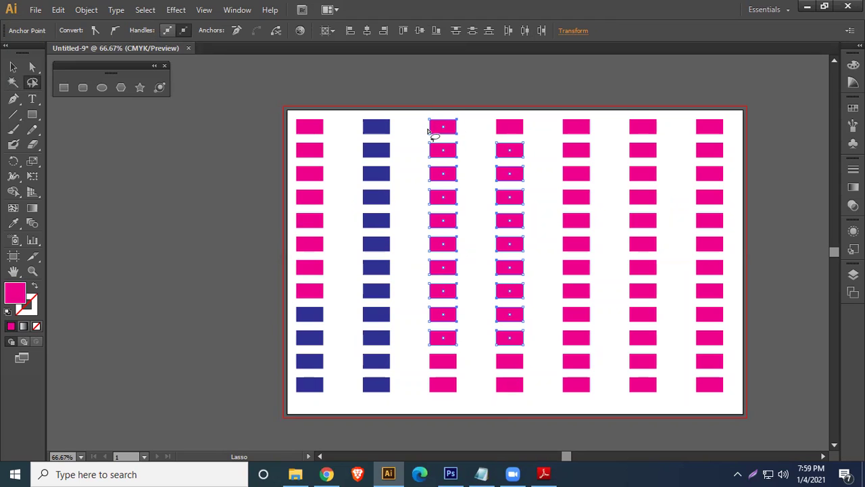
click(14, 68)
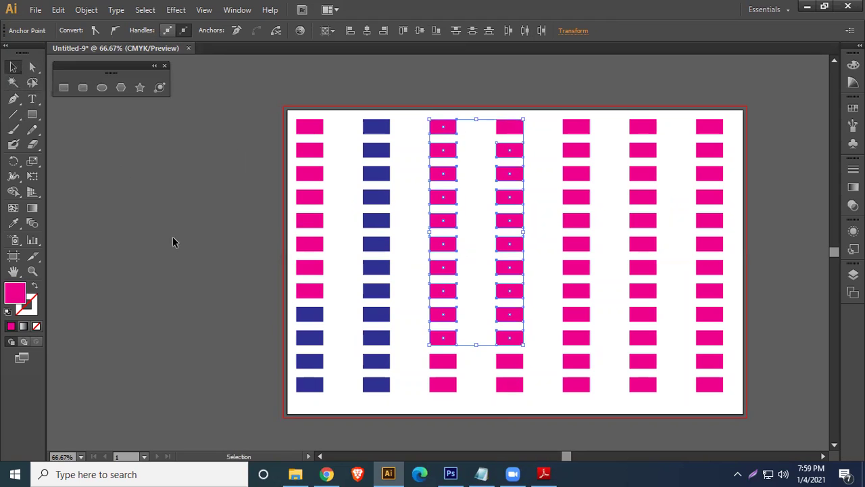
Select all rectangles in the grid and delete them from the artboard
click(257, 237)
drag(277, 93, 700, 411)
key(Delete)
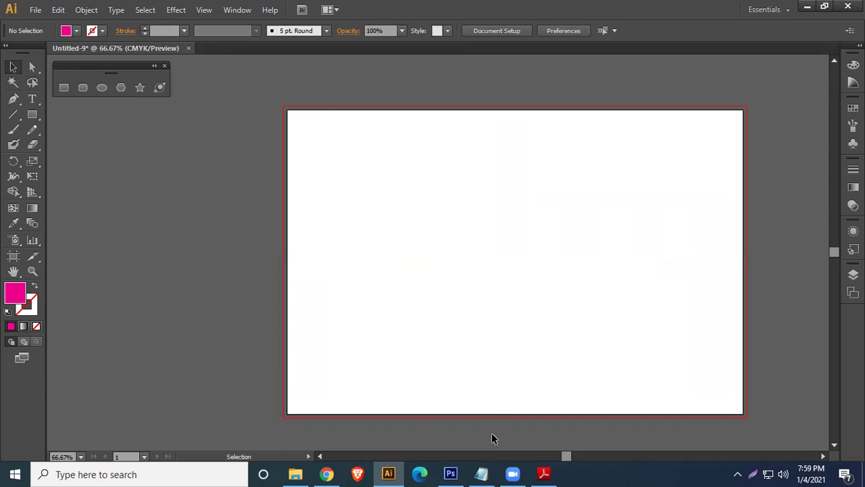
Switch to Adobe Reader to check the Class 01 topic list in Illustrator Module.pdf
click(544, 473)
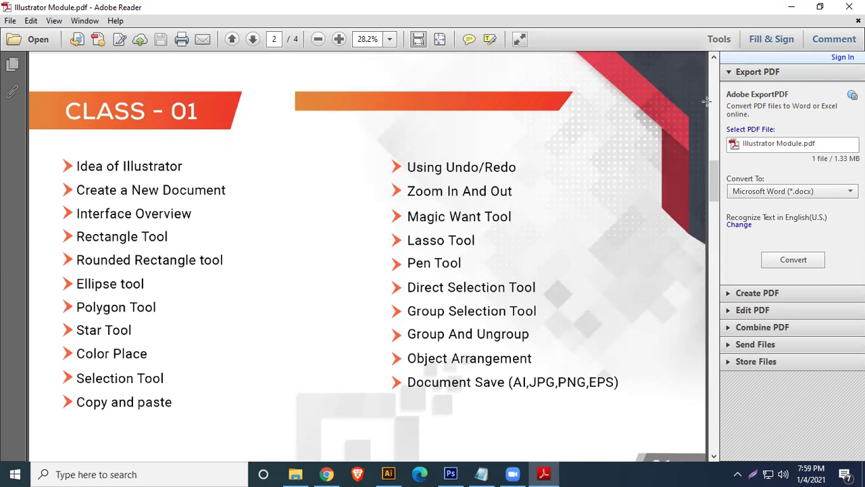
Switch back to Illustrator and close the floating set of shape tools
click(792, 6)
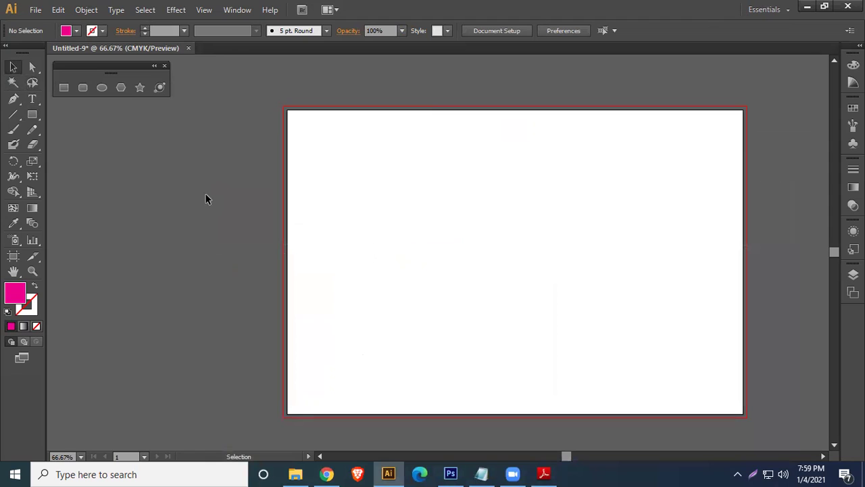
click(164, 66)
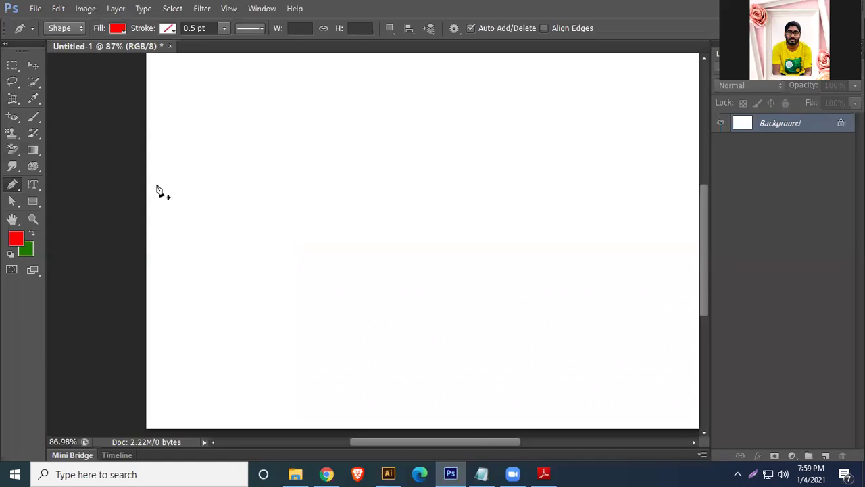
In Photoshop, draw a closed red four-corner shape about 484 by 294 px with the Pen tool, and move it up and right
click(208, 142)
click(476, 144)
click(476, 304)
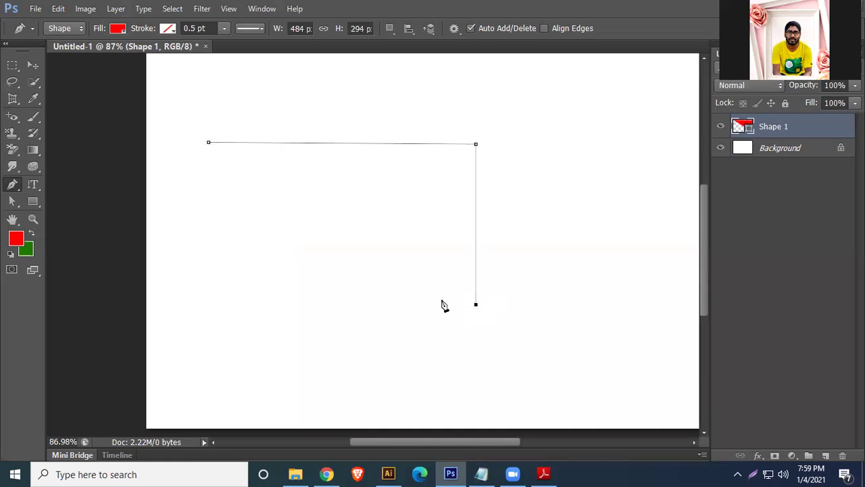
click(212, 304)
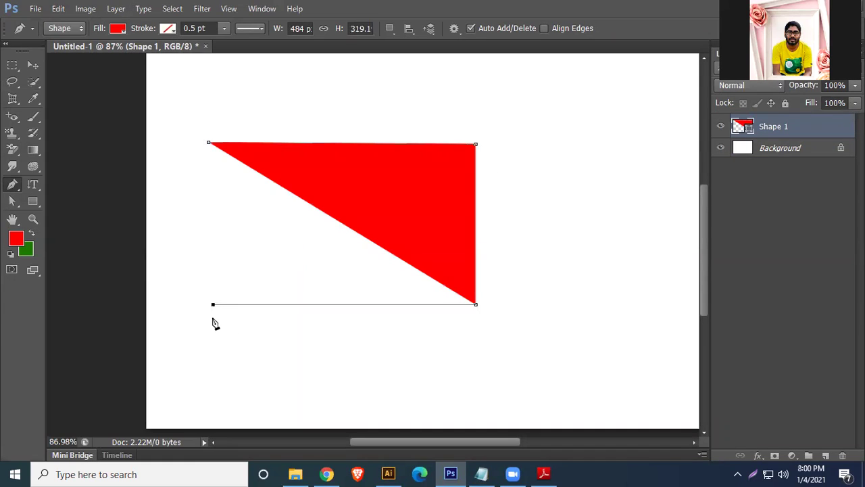
click(209, 143)
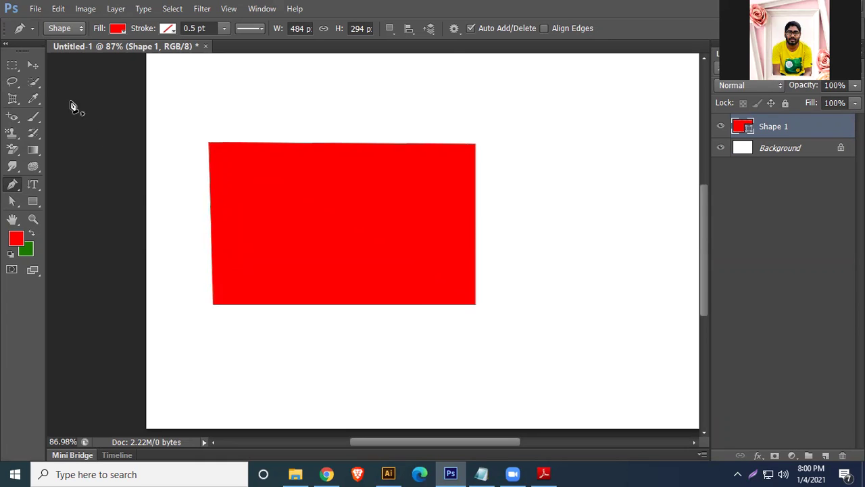
click(33, 65)
drag(313, 193, 446, 205)
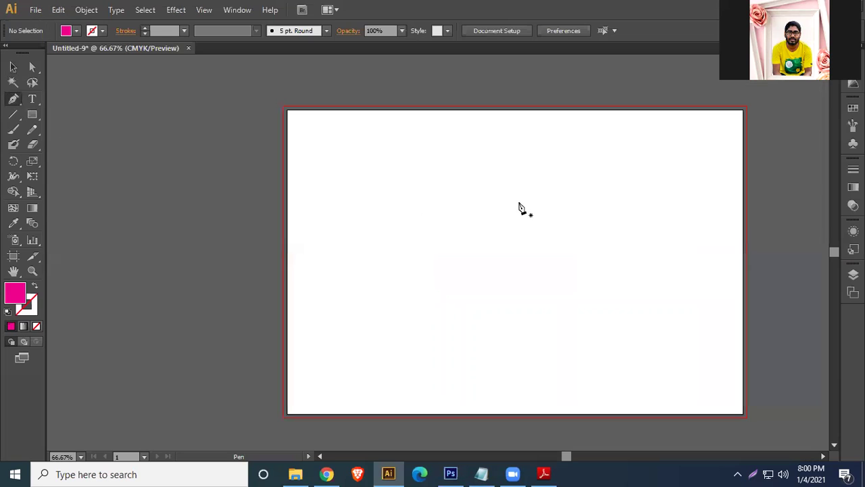
click(382, 166)
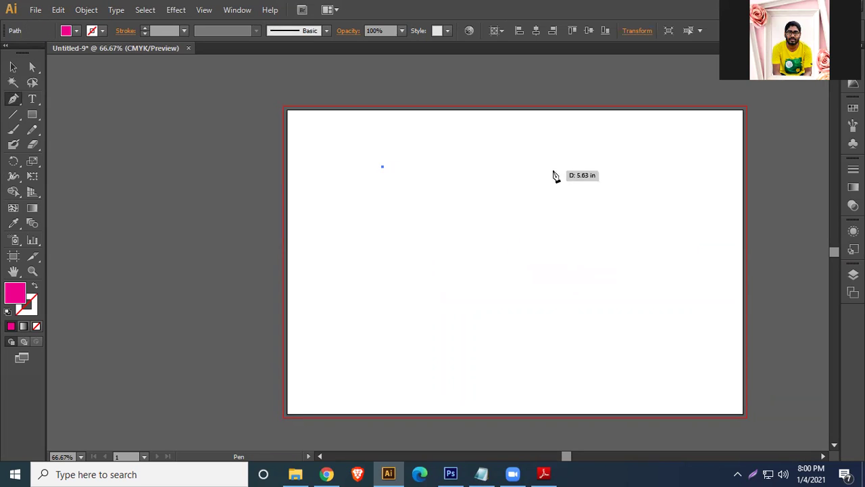
key(ctrl+z)
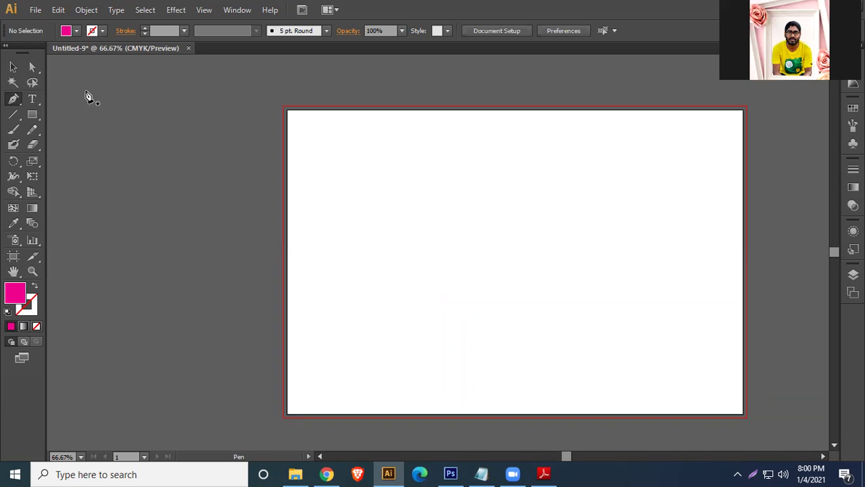
click(13, 67)
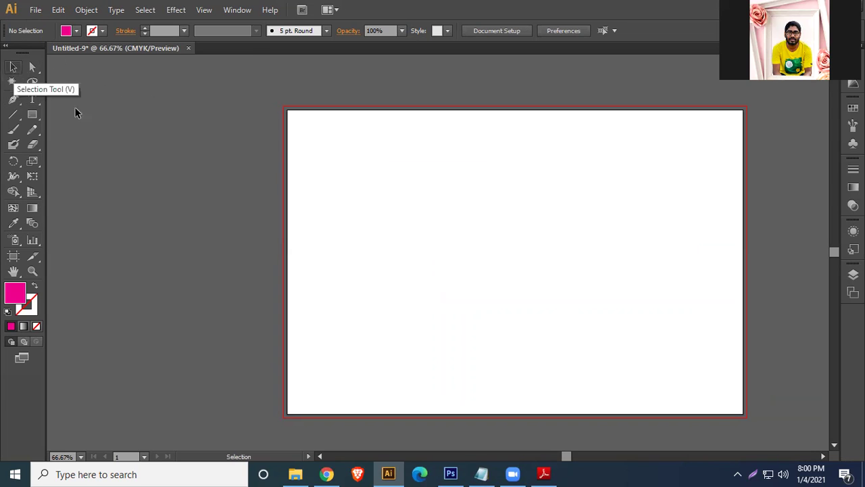
drag(345, 126, 443, 215)
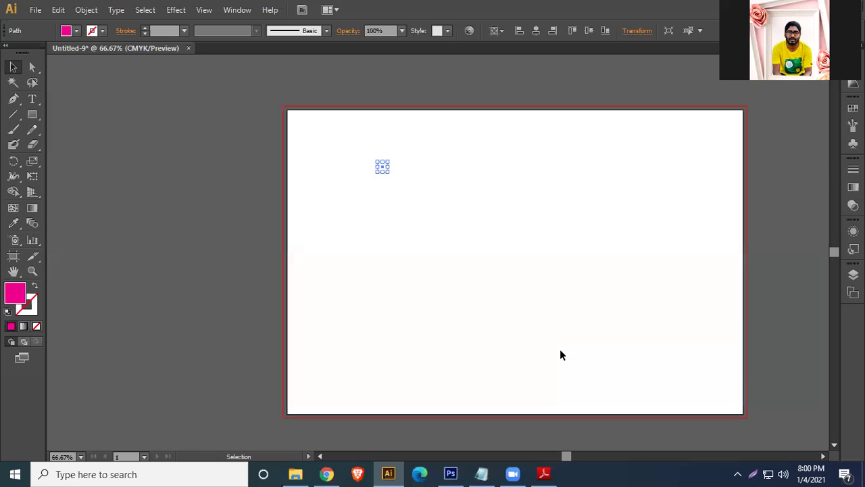
key(Delete)
Draw an open right-angled three-point path with the Pen tool using a dark blue stroke and magenta fill, and move it up and left
click(14, 100)
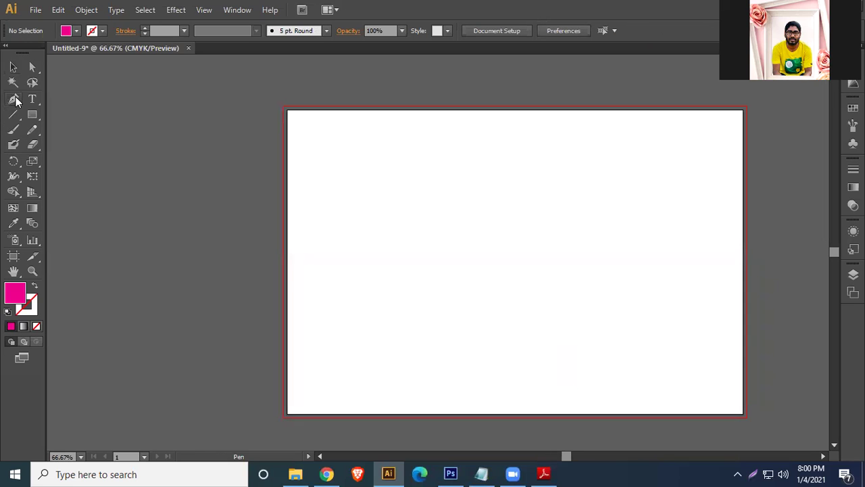
click(102, 31)
click(110, 61)
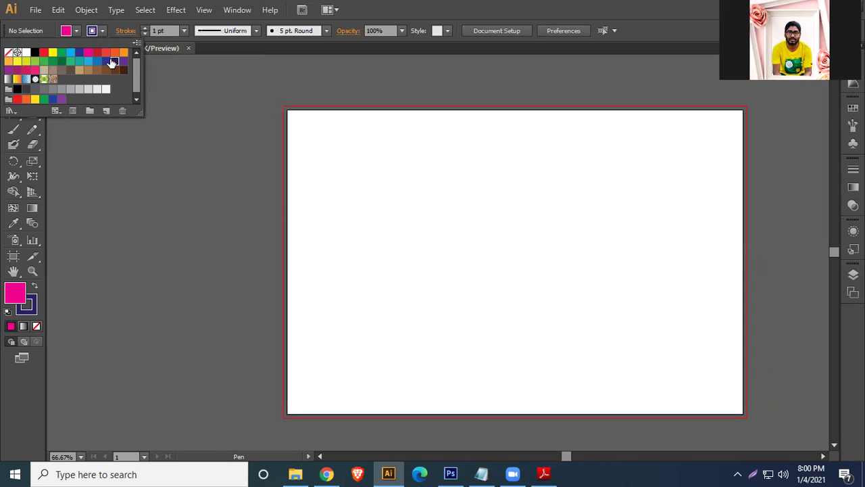
click(404, 7)
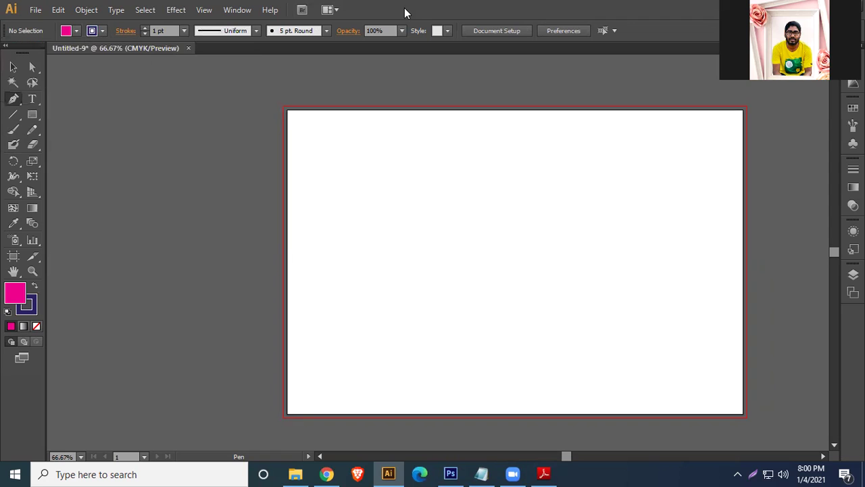
click(394, 193)
click(572, 193)
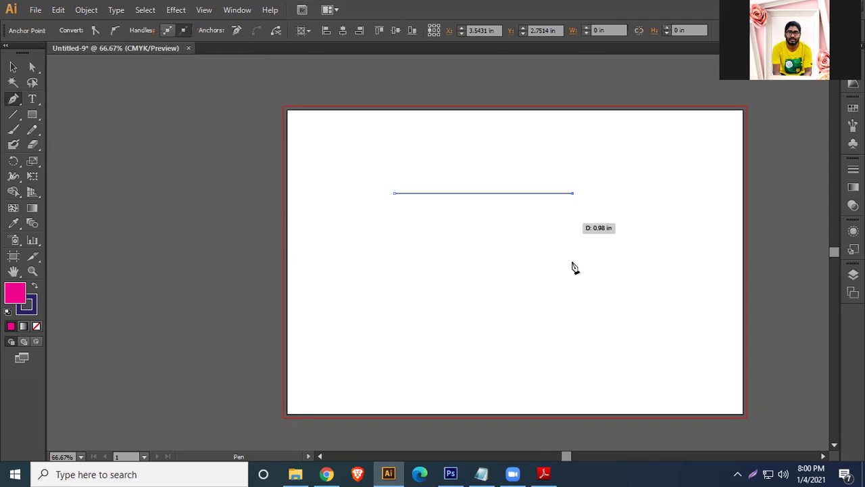
click(572, 328)
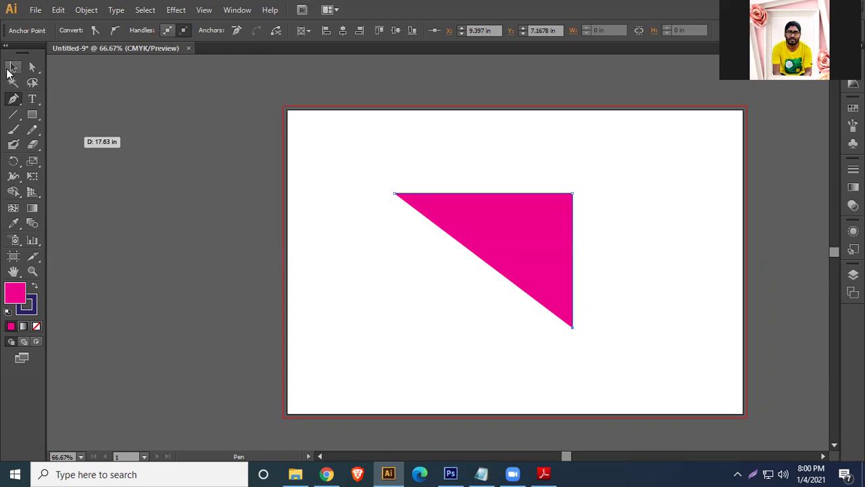
click(14, 68)
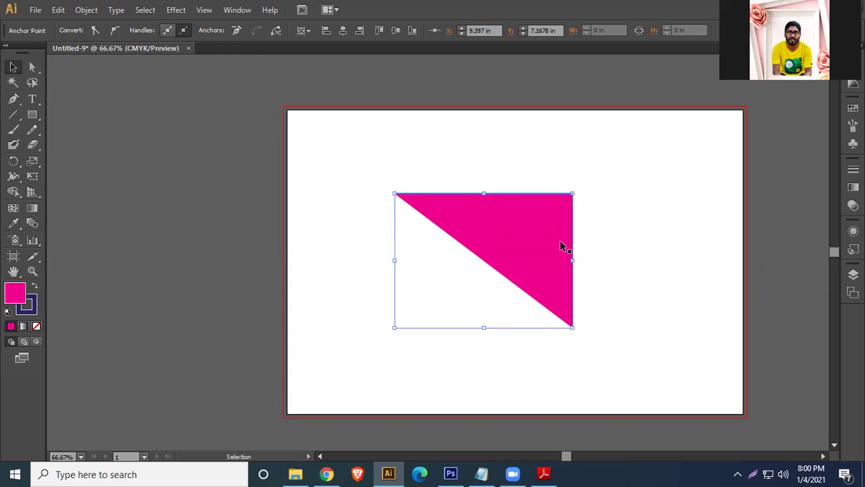
click(695, 239)
drag(521, 232, 498, 210)
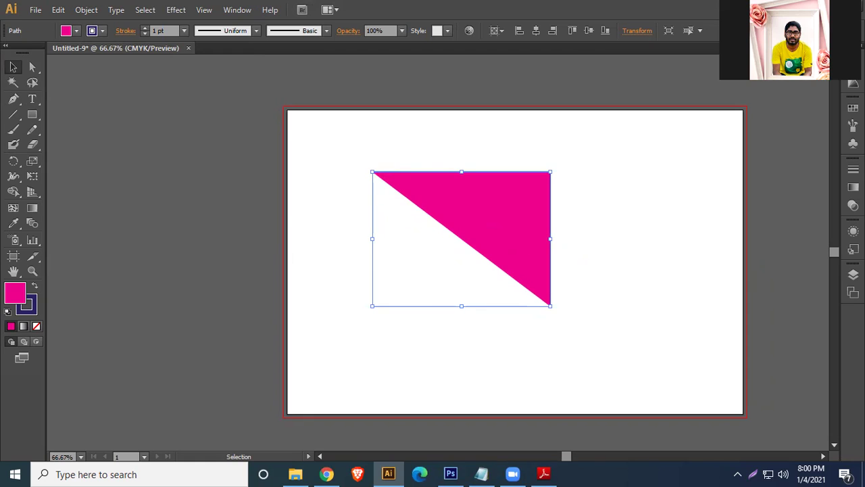
Draw a straight diagonal two-point path to the right of the magenta shape with the Pen tool, and select it
click(14, 98)
click(597, 153)
click(681, 314)
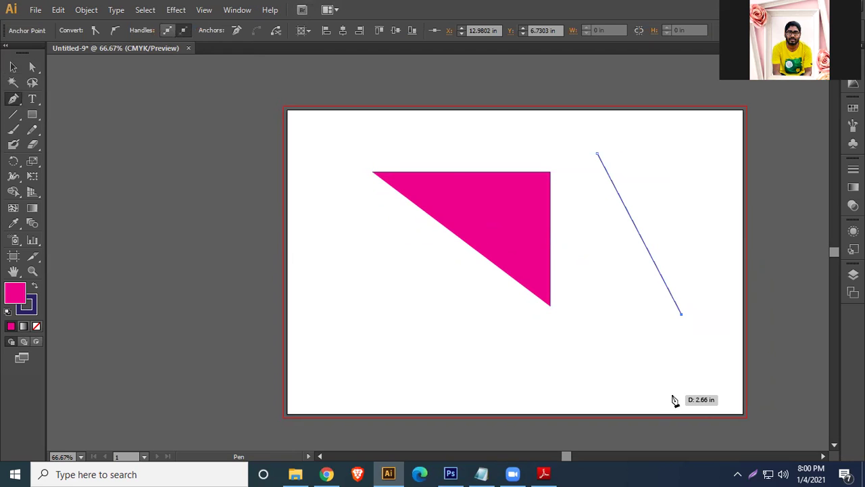
click(14, 67)
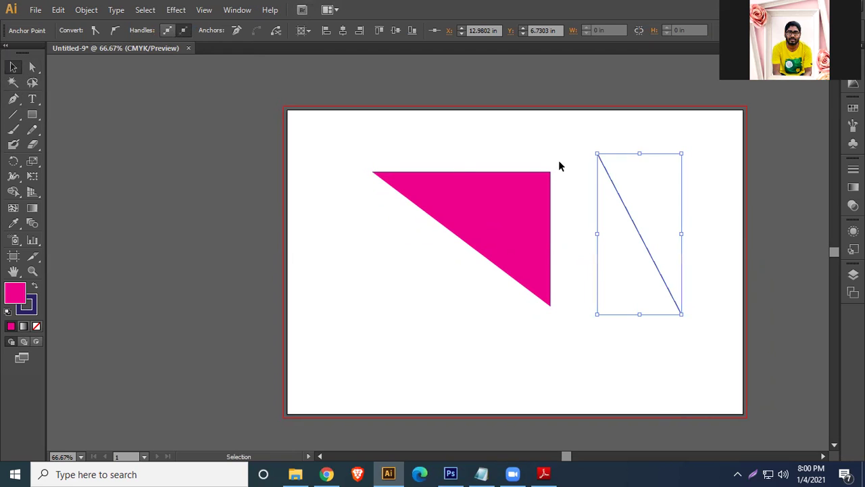
click(650, 231)
click(630, 227)
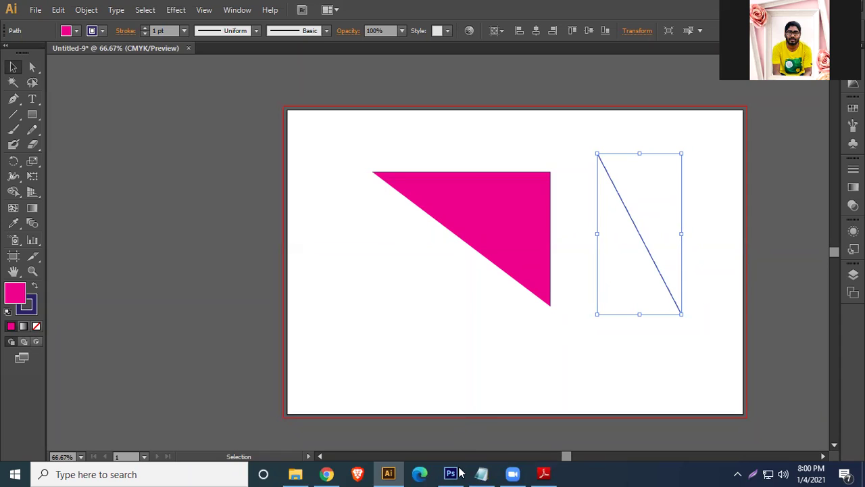
Switch to Photoshop and draw a small closed four-corner red shape beside the large rectangle's upper-left corner with the Pen tool
key(alt+Tab)
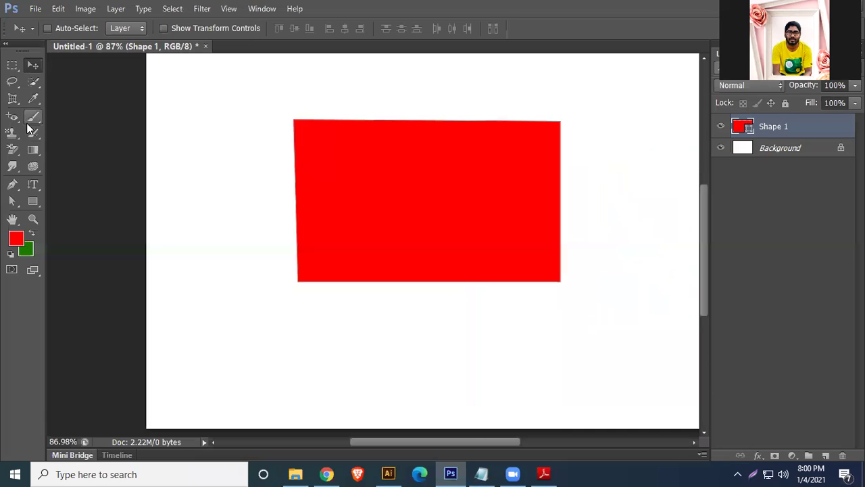
click(10, 187)
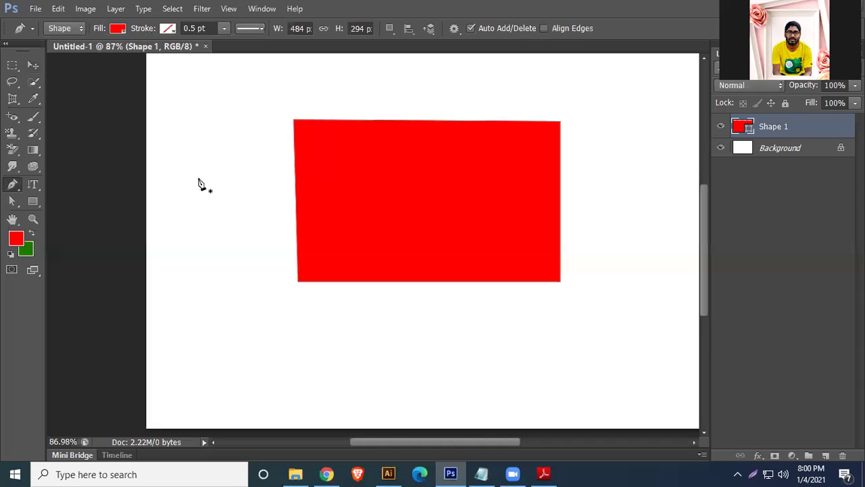
click(206, 112)
click(261, 106)
click(262, 185)
click(214, 185)
click(207, 112)
click(32, 64)
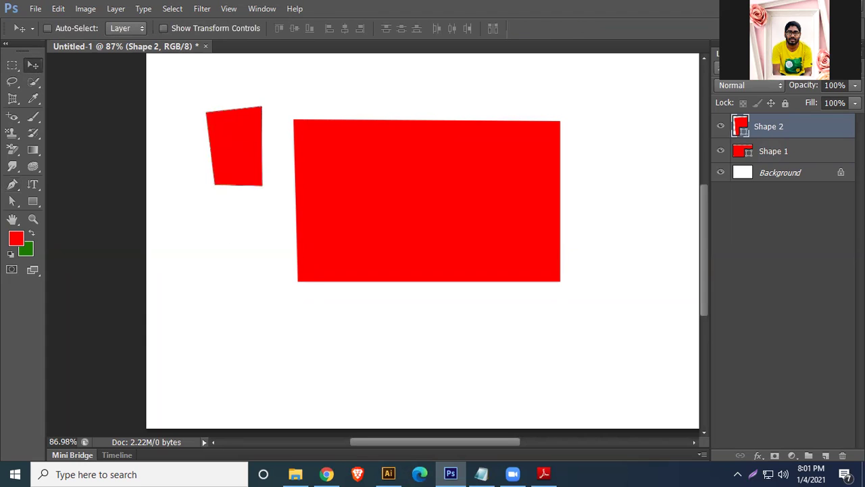
Back in Illustrator, draw a short curved two-point path below the magenta shape with the Pen tool, and move it up and left
key(alt+Tab)
key(p)
click(331, 274)
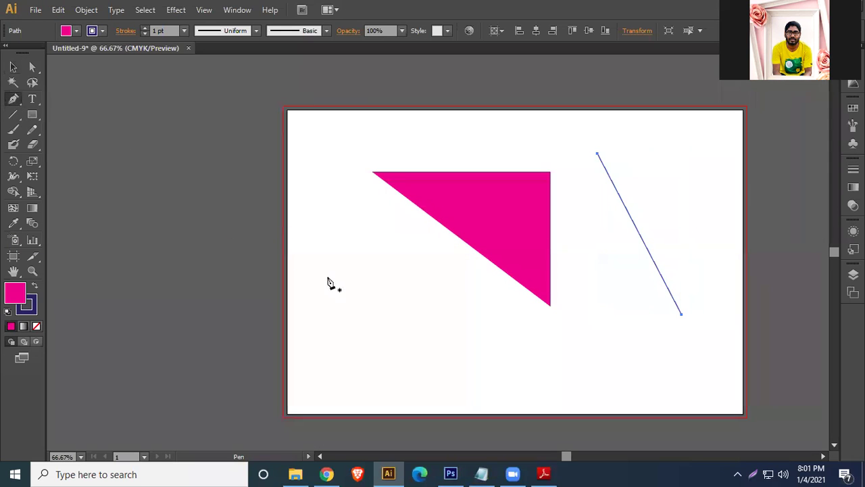
drag(451, 293, 459, 312)
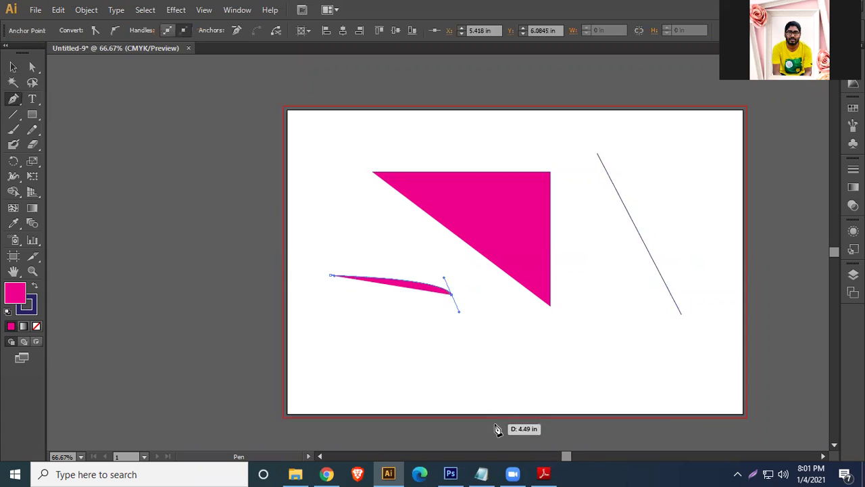
click(13, 65)
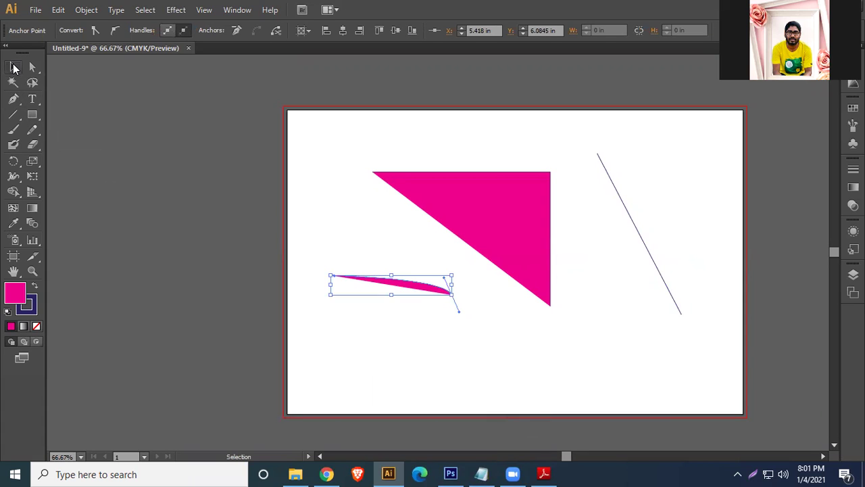
click(525, 377)
drag(409, 286, 357, 246)
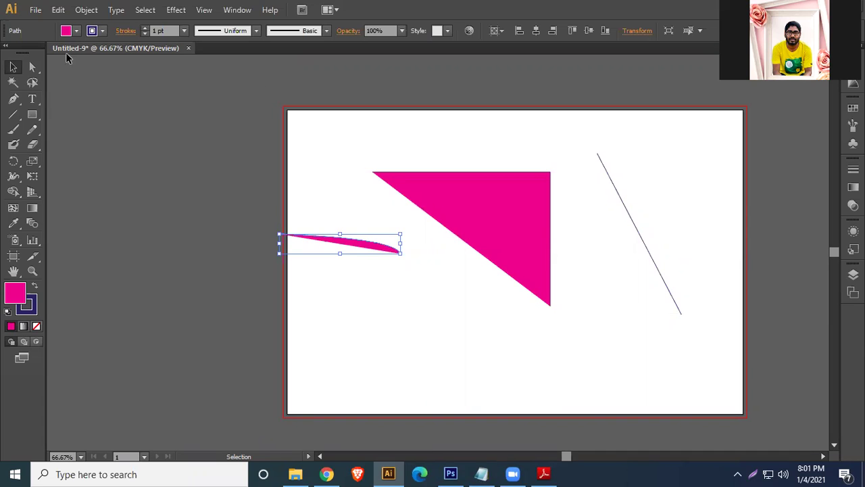
Select all three pen-drawn paths and delete them from the artboard
drag(300, 132, 698, 343)
key(Delete)
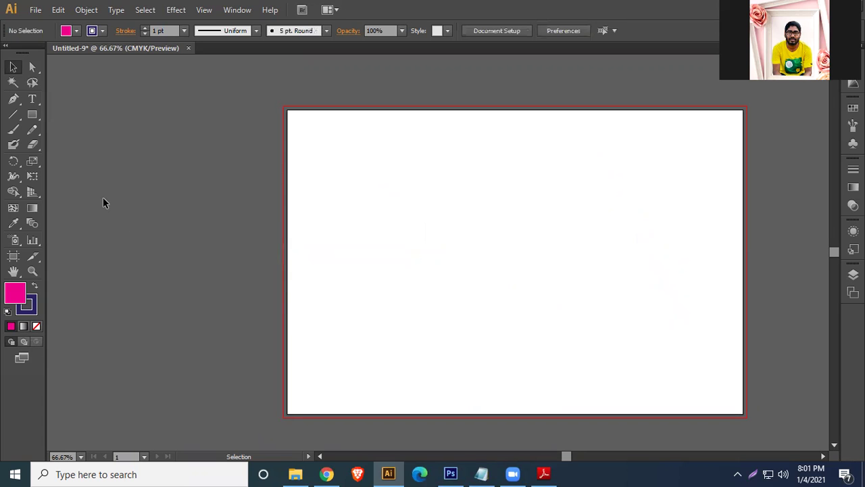
Check the Class 01 topics in Illustrator Module.pdf, and draw a magenta rectangle about 6.67 by 4.81 in on the Illustrator artboard
click(543, 473)
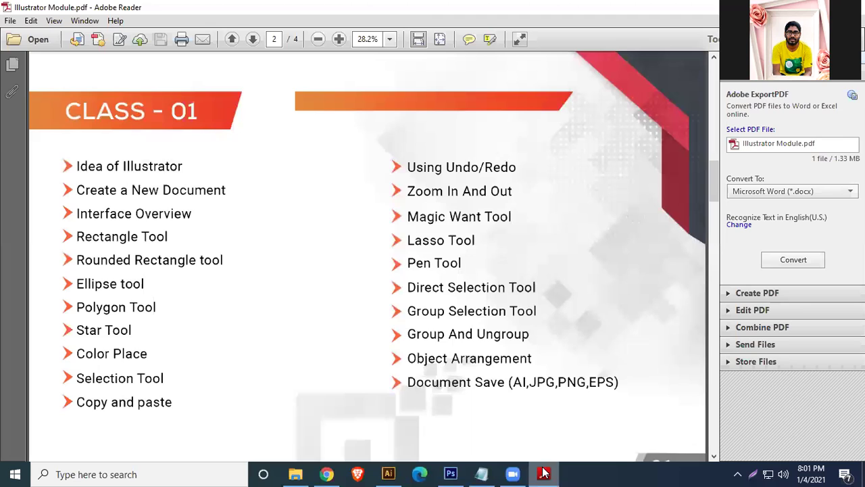
key(alt+Tab)
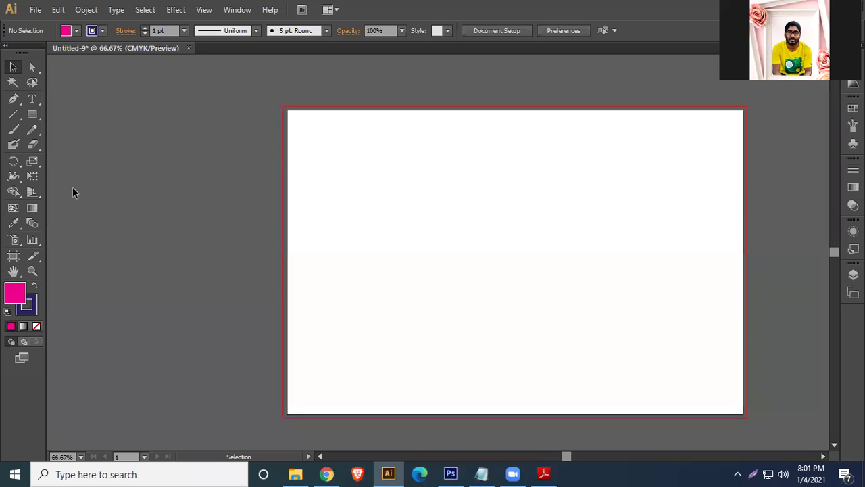
click(31, 115)
drag(382, 168, 586, 314)
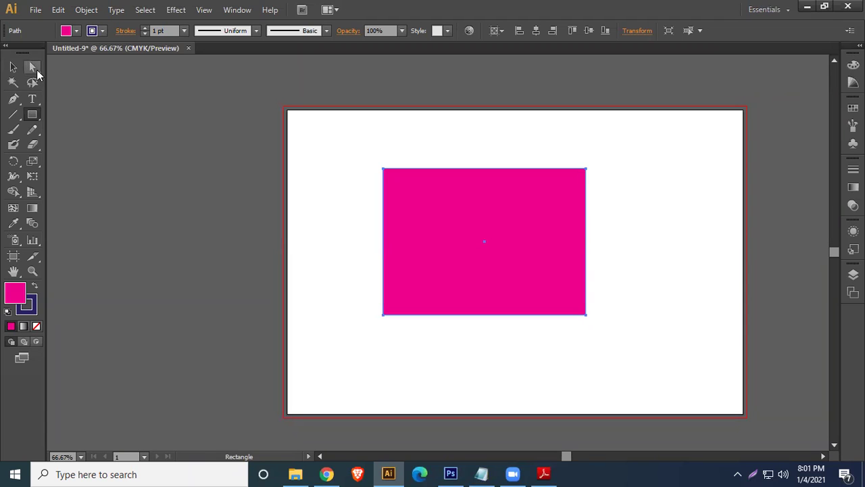
Float the Direct Selection tool group, and move the rectangle's upper-right anchor outward to about X 13.08 in, Y 0.90 in
drag(37, 70, 48, 69)
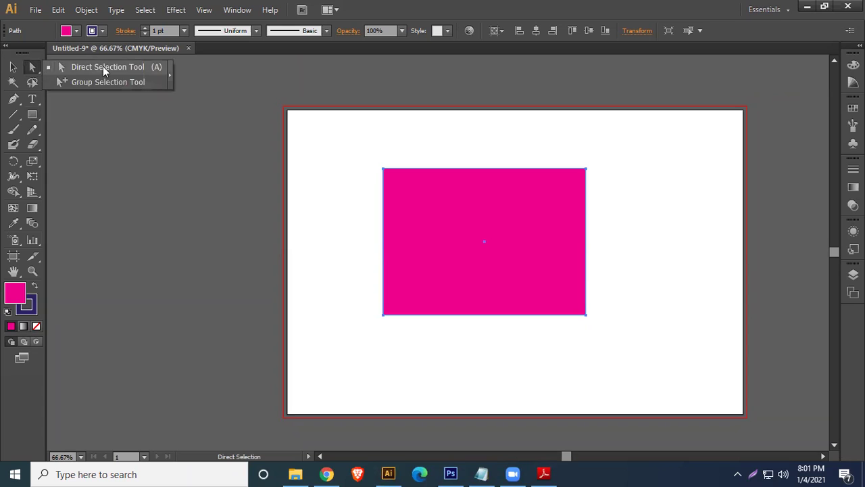
click(171, 74)
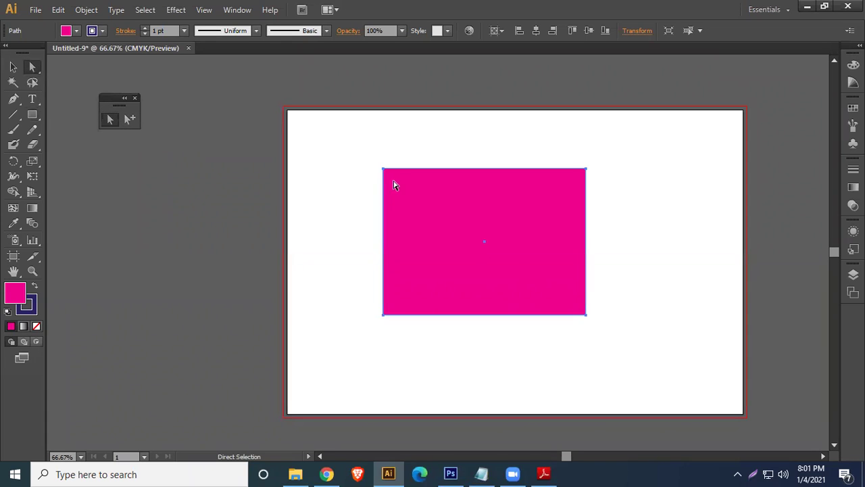
click(586, 171)
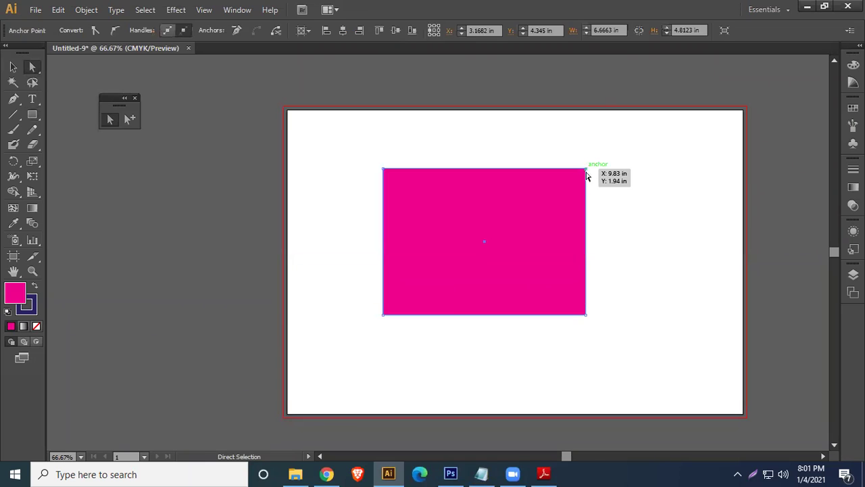
drag(586, 171, 684, 138)
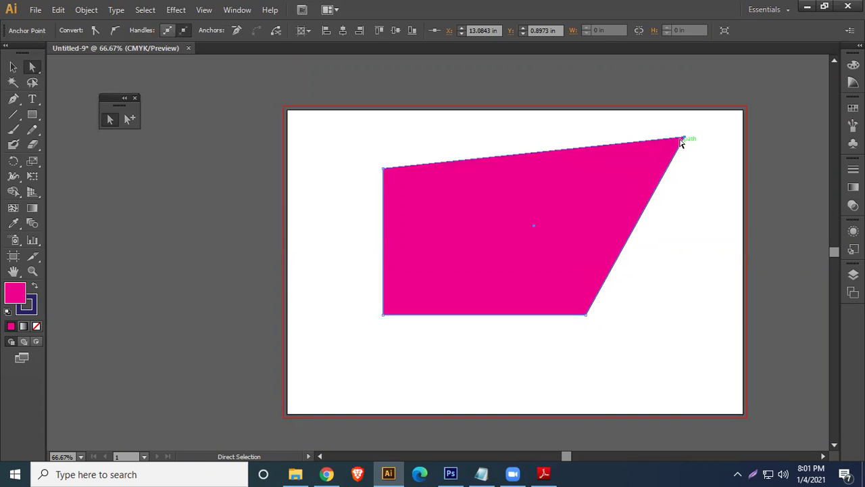
Reshape the magenta shape by moving its upper-right anchor to about X 6.04 in, Y 3.04 in and its upper-left anchor outward, and delete it
drag(686, 141, 411, 288)
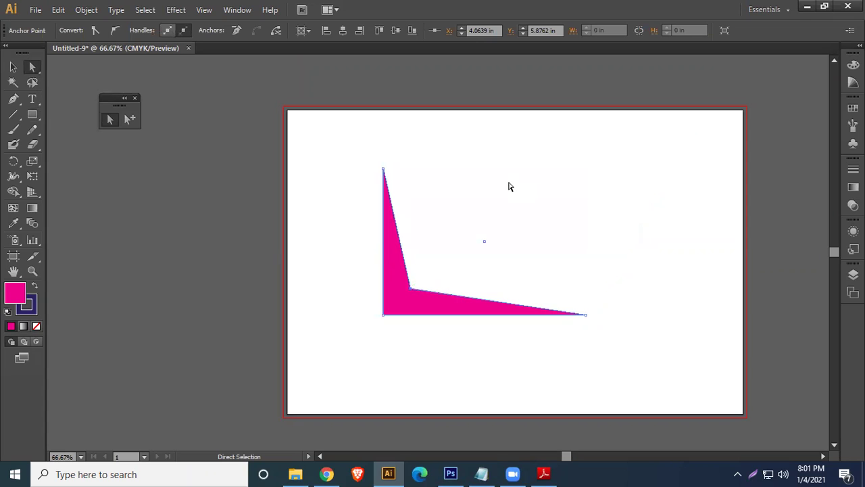
drag(383, 169, 356, 196)
drag(410, 289, 472, 202)
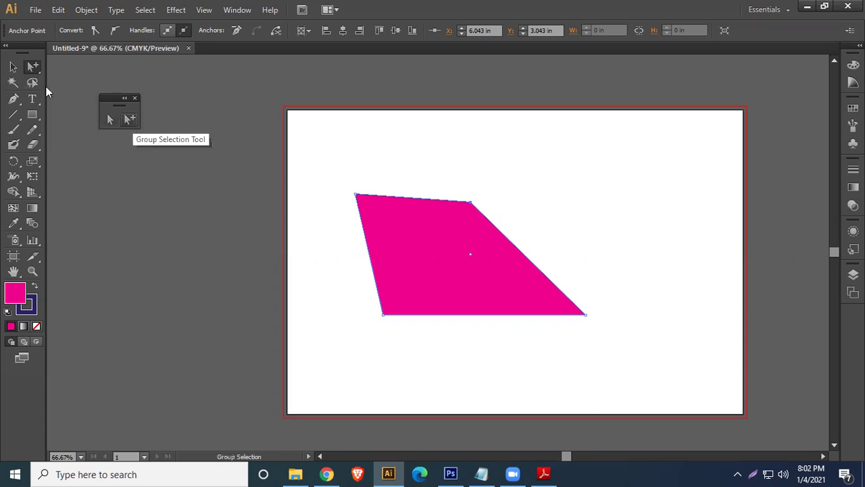
click(13, 67)
key(Delete)
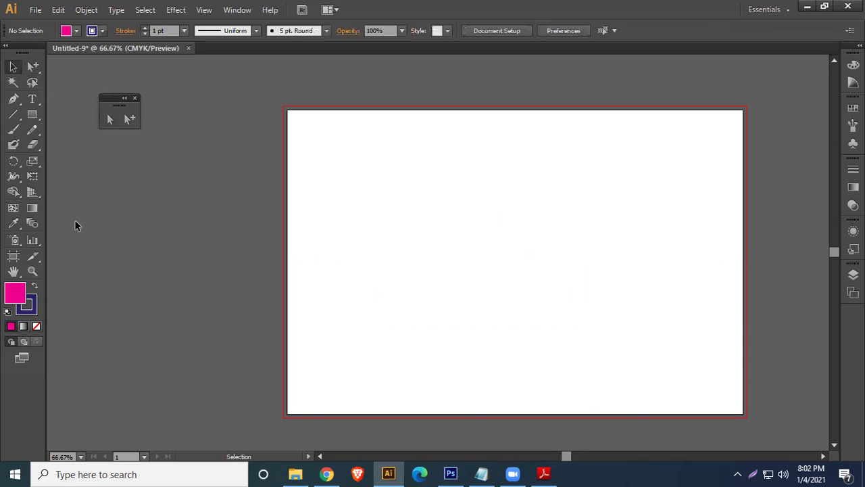
Draw a small upright magenta rectangle in the artboard's upper left, and duplicate it at equal spacing into a row of 14
click(31, 114)
drag(351, 166, 392, 187)
click(12, 72)
key(ctrl+d)
key(ctrl+d)
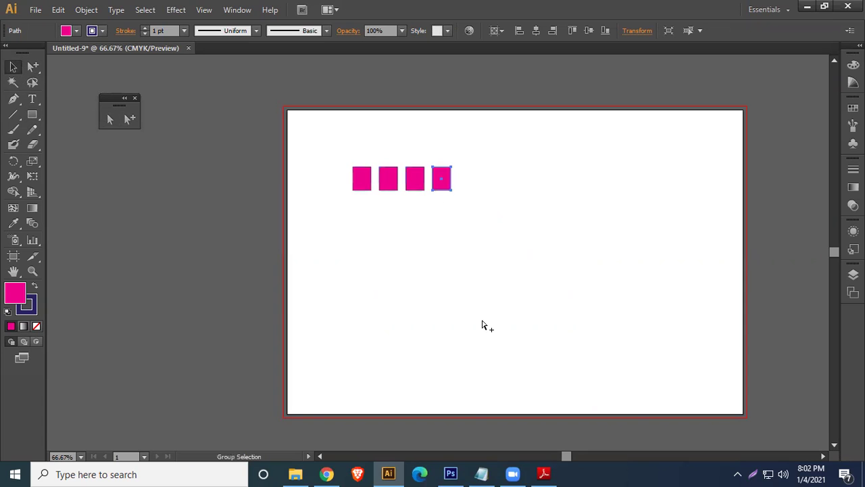
key(ctrl+d)
key(ctrl+d)
key(ctrl+d)
key(ctrl+d)
key(ctrl+d)
key(ctrl+d)
key(ctrl+d)
key(ctrl+d)
key(ctrl+d)
key(ctrl+d)
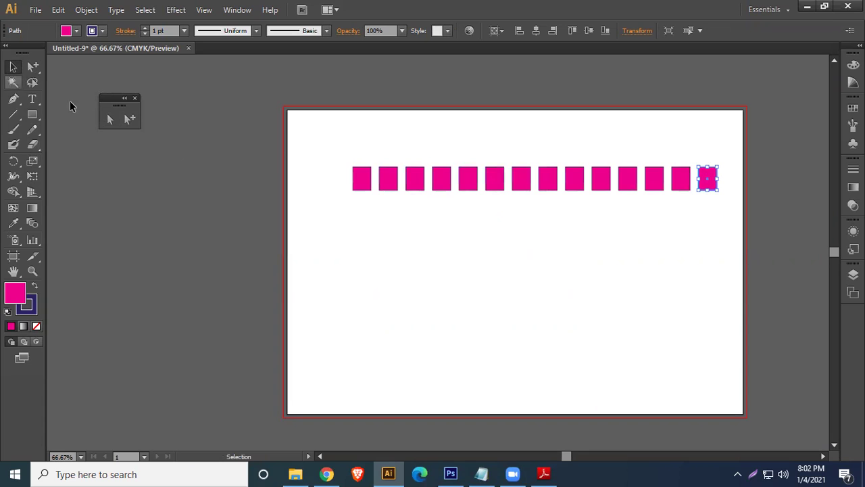
Copy the whole row of rectangles just below itself, and repeat the copy to build a grid of five rows
drag(318, 132, 768, 233)
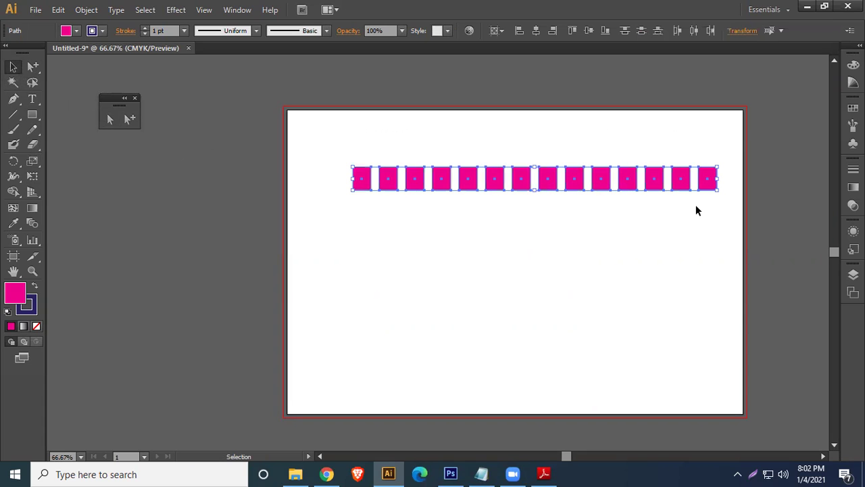
drag(685, 186, 683, 215)
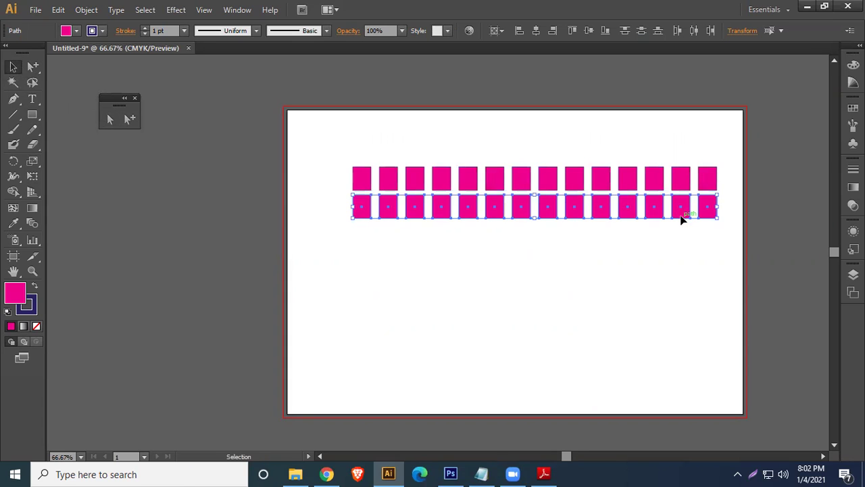
key(ctrl+d)
key(ctrl+d)
key(ctrl+d)
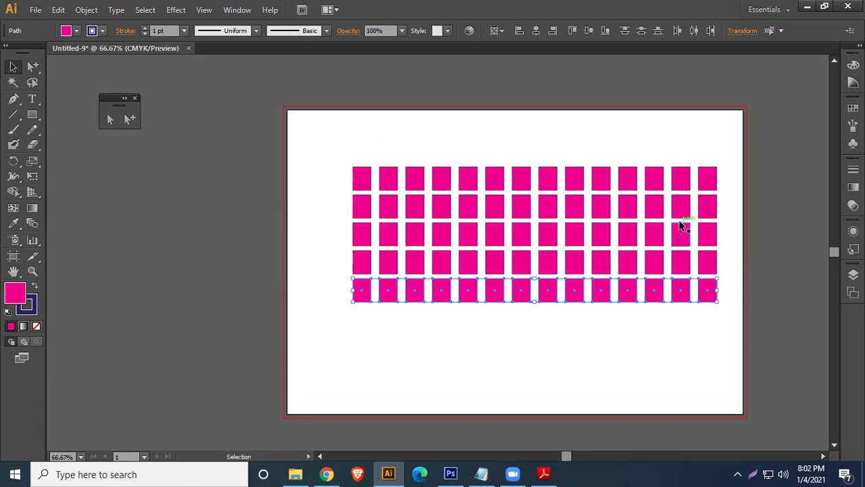
click(566, 394)
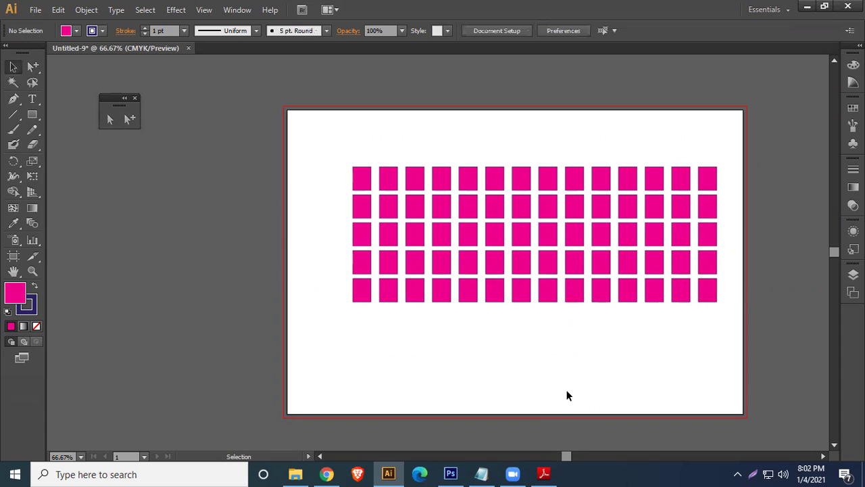
Move the fourth and seventh rectangles of the second row individually off the artboard, undoing each move
click(440, 201)
drag(446, 206, 275, 202)
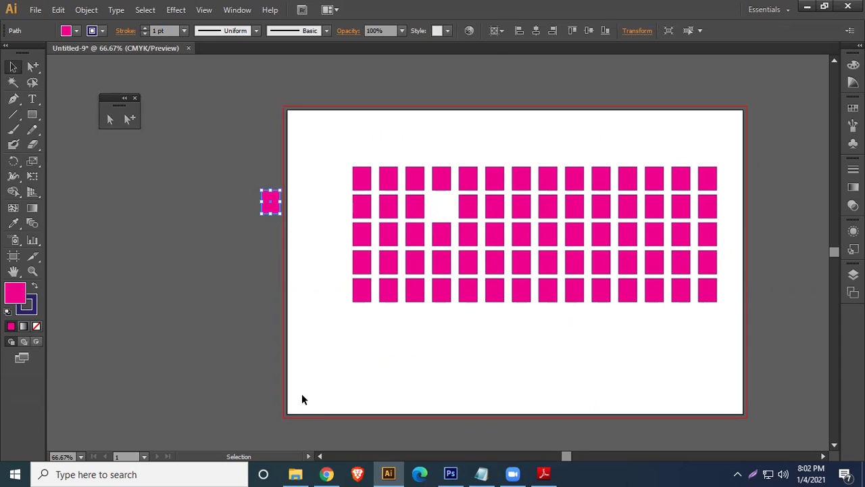
key(ctrl+z)
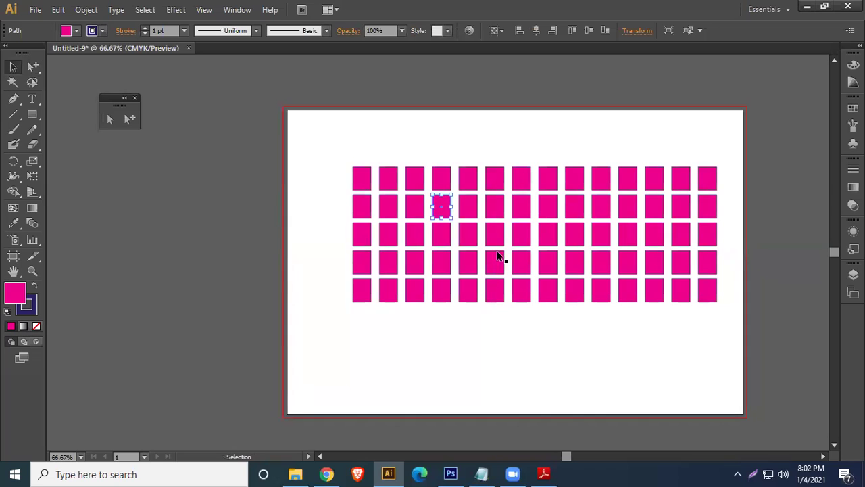
drag(520, 212, 277, 244)
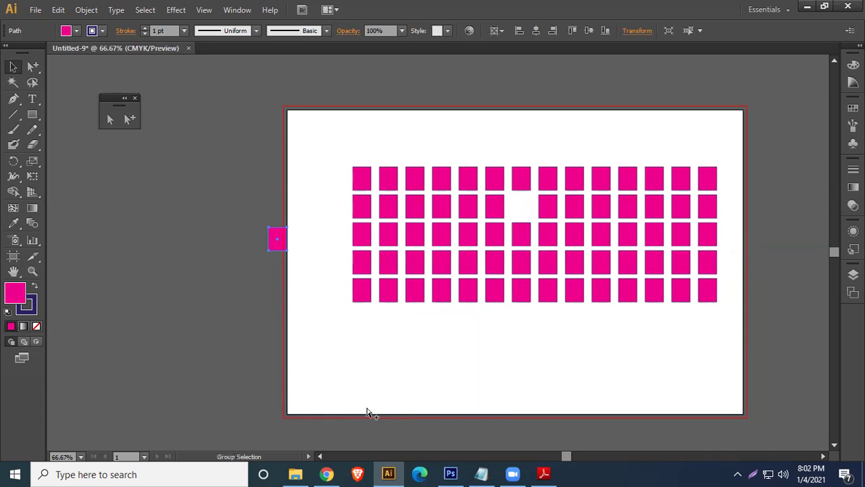
key(ctrl+z)
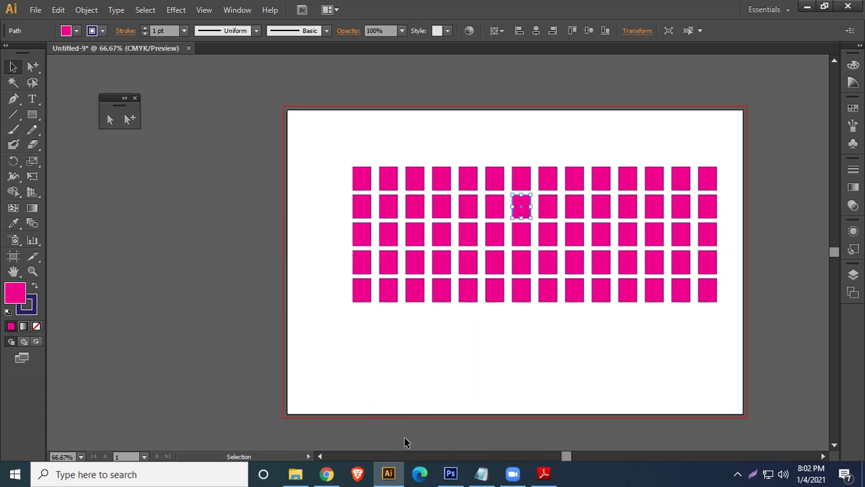
Switch to Photoshop, duplicate the Shape 2 layer three times, and group all the shape layers
key(alt+Tab)
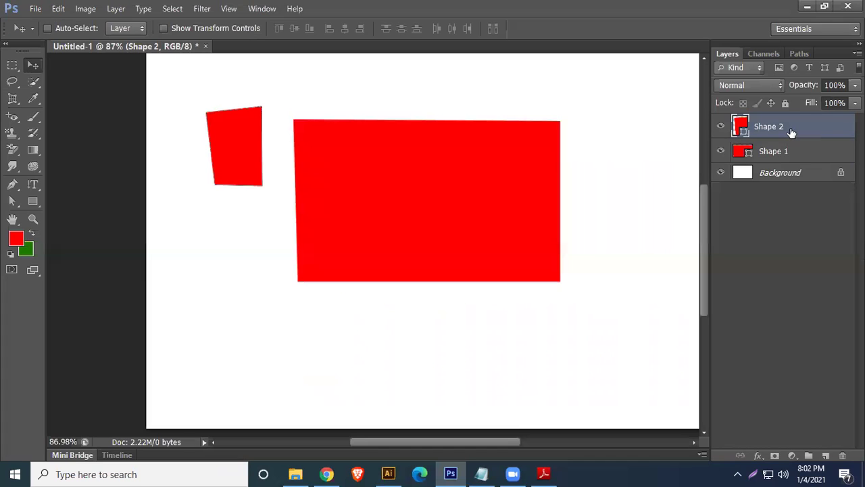
key(ctrl+j)
key(ctrl+j)
key(ctrl+j)
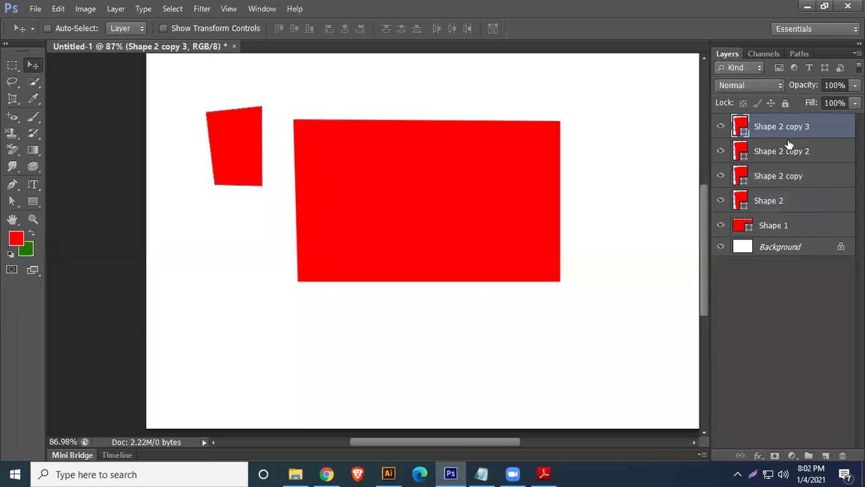
shift+click(811, 229)
key(ctrl+g)
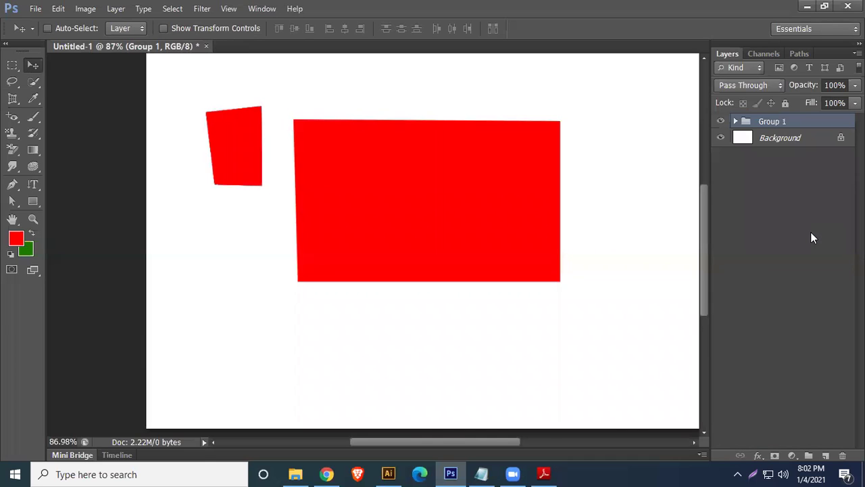
Move Group 1 down on the canvas, expand it, and reposition individual Shape 2 copy layers inside it
drag(450, 169, 512, 154)
click(736, 121)
click(784, 190)
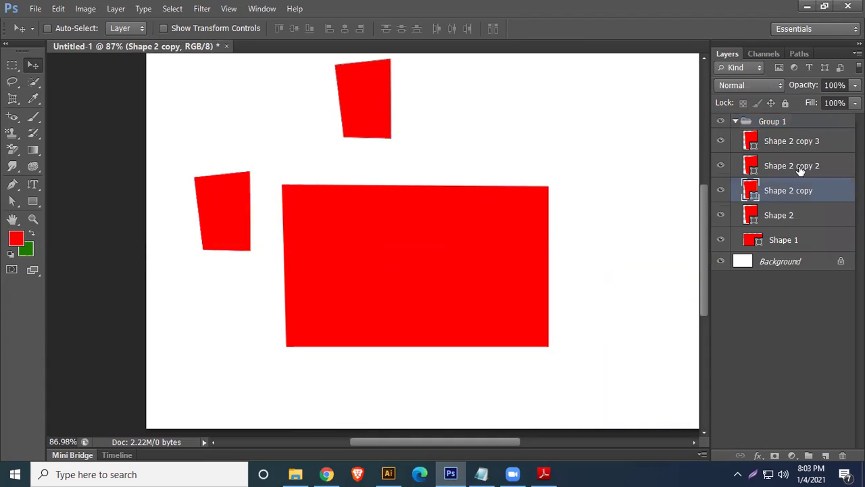
click(798, 169)
drag(429, 229, 610, 243)
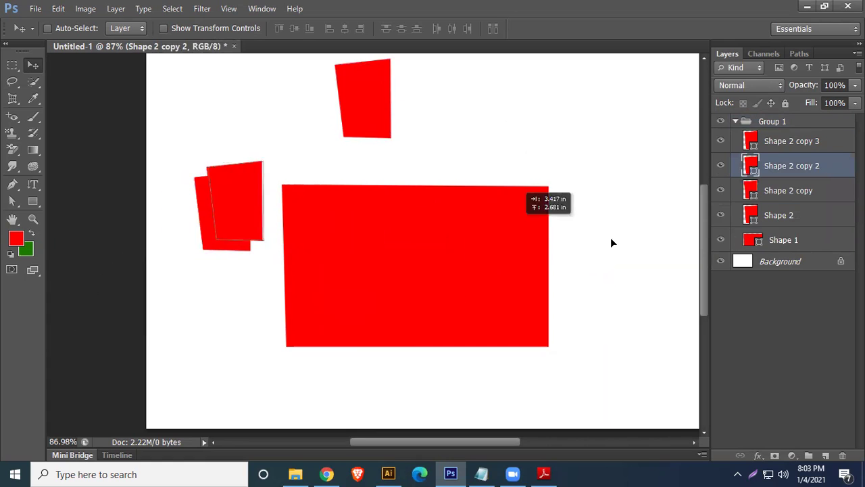
Reposition the Shape 2 and Shape 1 layers separately within the group, and undo the latest moves
click(779, 215)
drag(372, 221, 554, 192)
click(784, 240)
mouse_move(343, 237)
mouse_down()
mouse_move(636, 196)
mouse_move(454, 234)
mouse_move(338, 237)
mouse_up()
key(ctrl+alt+z)
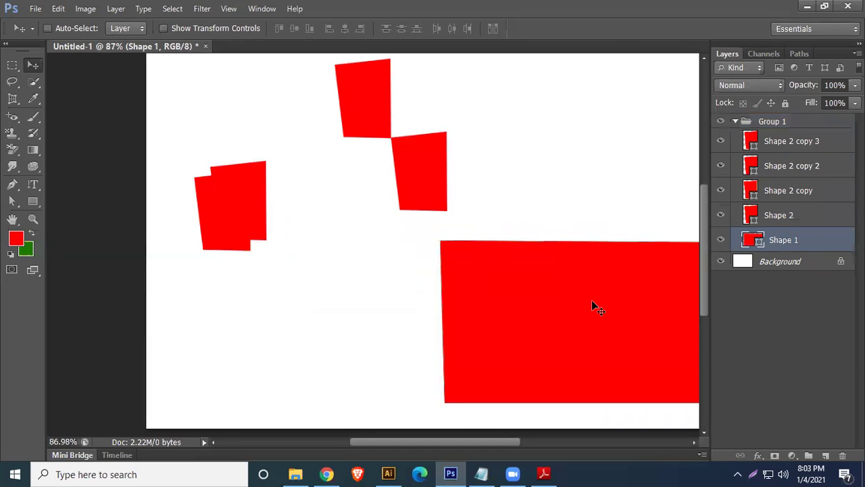
key(ctrl+alt+z)
Return to Illustrator, group all the magenta rectangles in the grid, and move the group slightly down and left
click(807, 6)
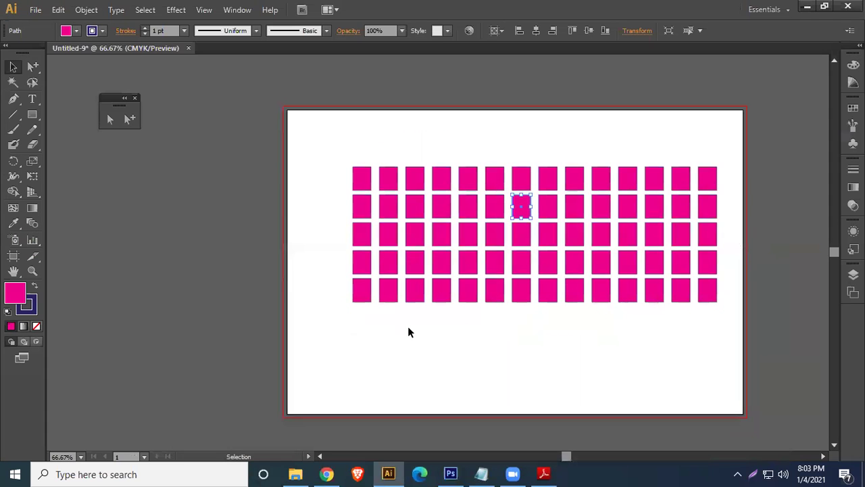
click(465, 374)
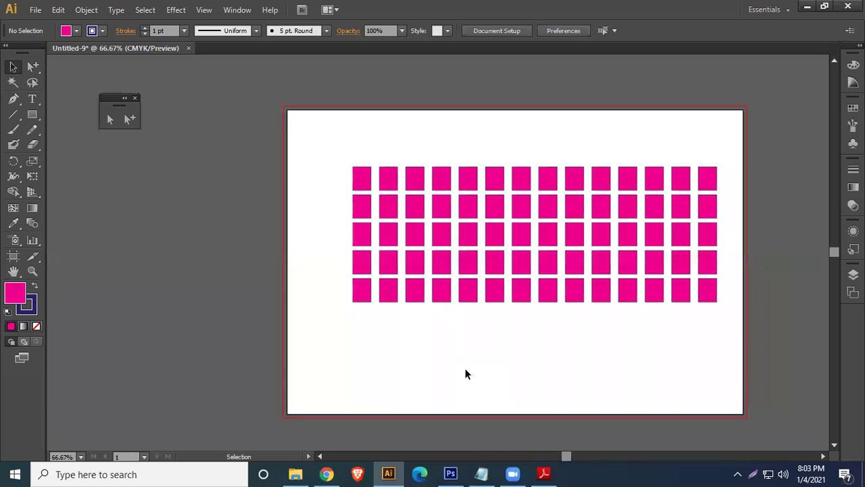
key(space)
drag(611, 365, 545, 346)
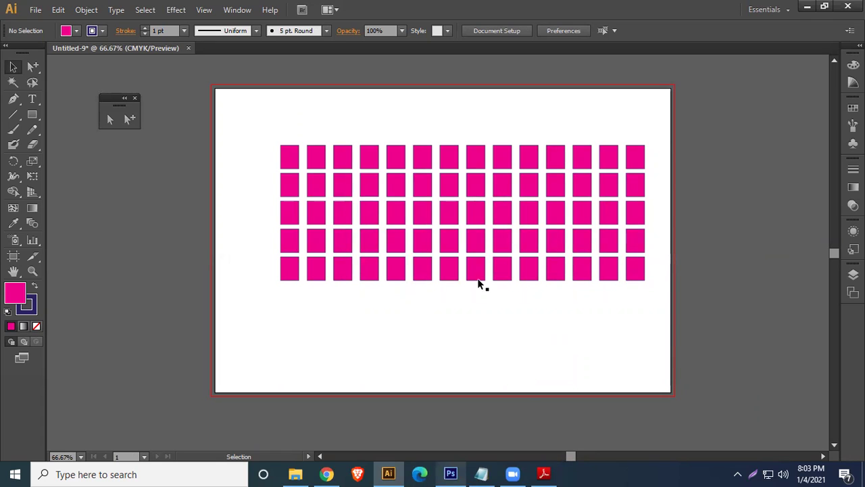
drag(246, 133, 640, 298)
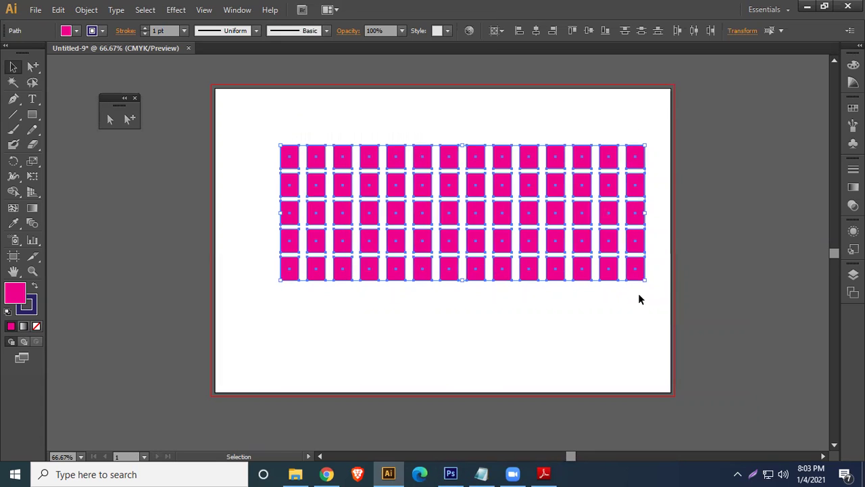
click(86, 9)
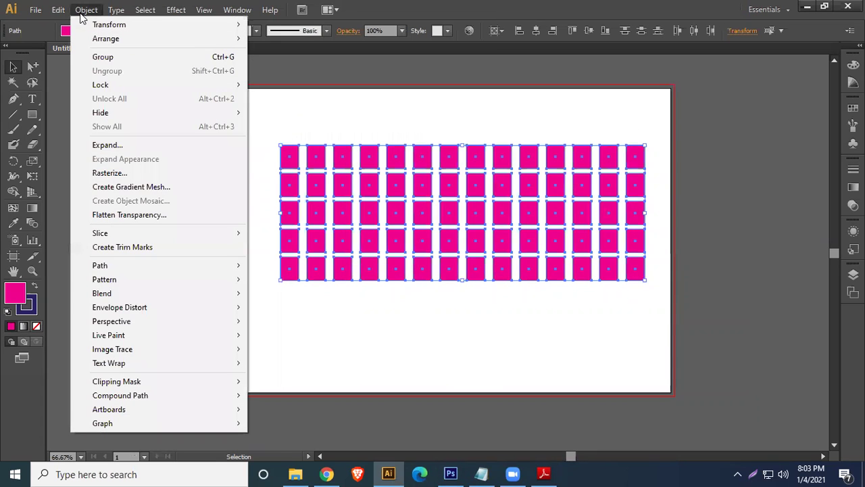
click(115, 59)
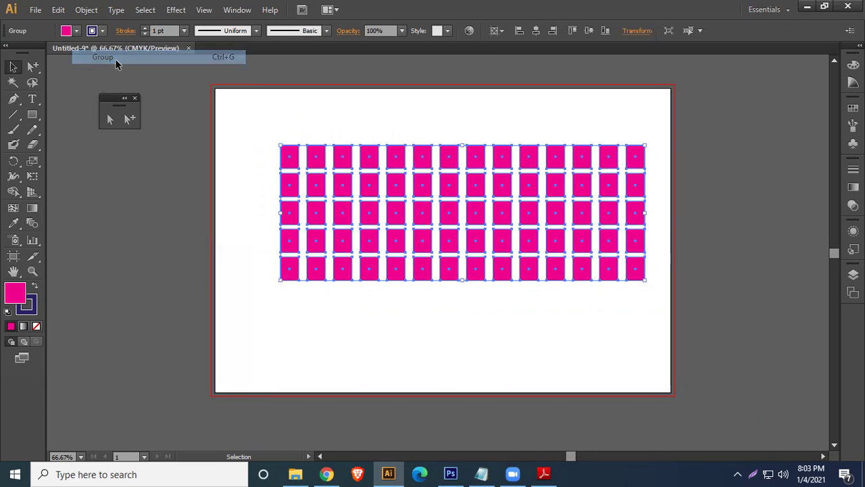
click(373, 111)
drag(454, 160, 433, 199)
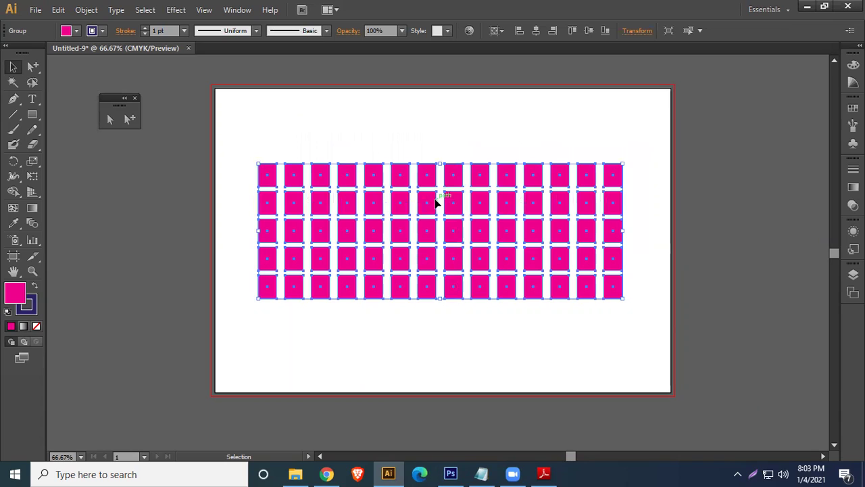
With the Group Selection tool, move three rectangles from the middle of the second and third rows to the space above the grid
click(128, 121)
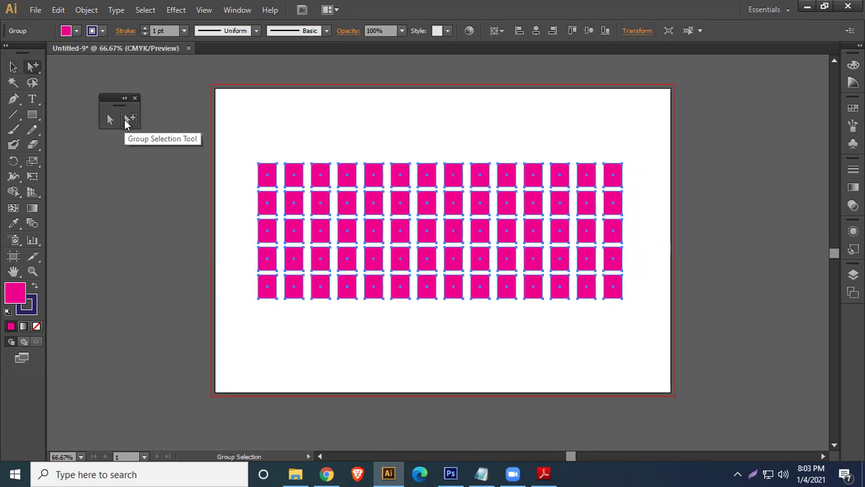
click(405, 216)
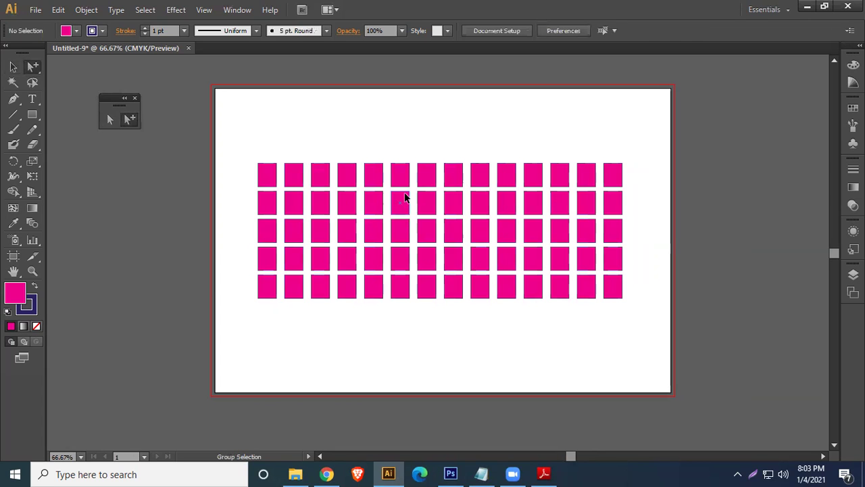
click(404, 200)
drag(407, 205, 262, 123)
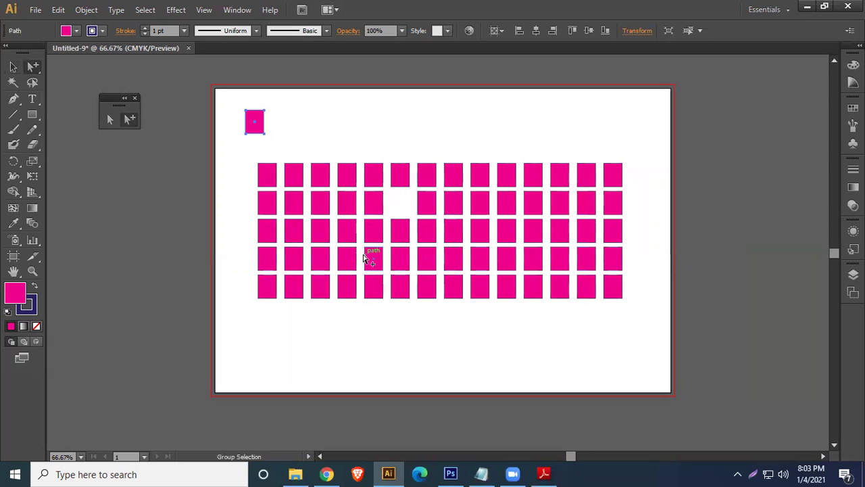
drag(400, 233, 288, 112)
drag(429, 204, 323, 113)
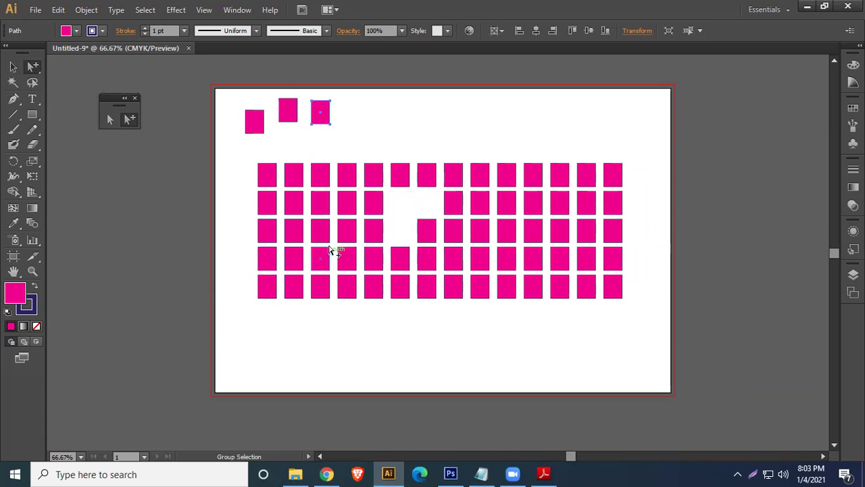
Move the whole group with the Selection tool so it sits toward the right side within the artboard
click(14, 68)
click(382, 246)
drag(374, 190, 509, 336)
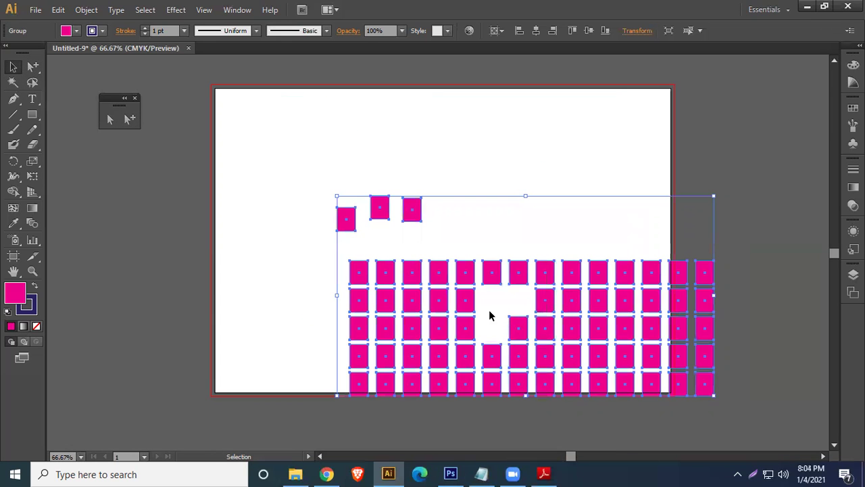
drag(467, 273, 425, 214)
drag(472, 270, 460, 261)
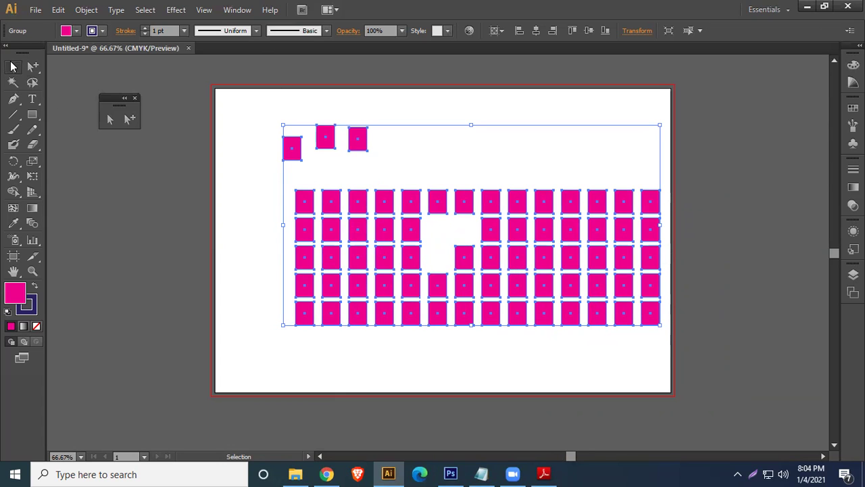
Move the three separated rectangles back into the grid's empty cells with the Group Selection tool
click(129, 119)
click(259, 139)
drag(292, 151, 432, 232)
drag(321, 134, 466, 232)
drag(365, 150, 440, 261)
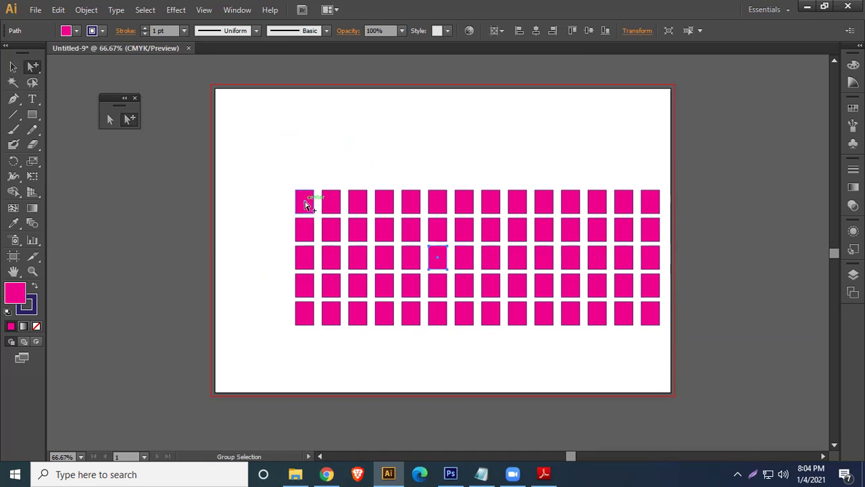
Try moving two single rectangles out of the grid's first row with the Group Selection tool, undoing each move
drag(303, 205, 285, 164)
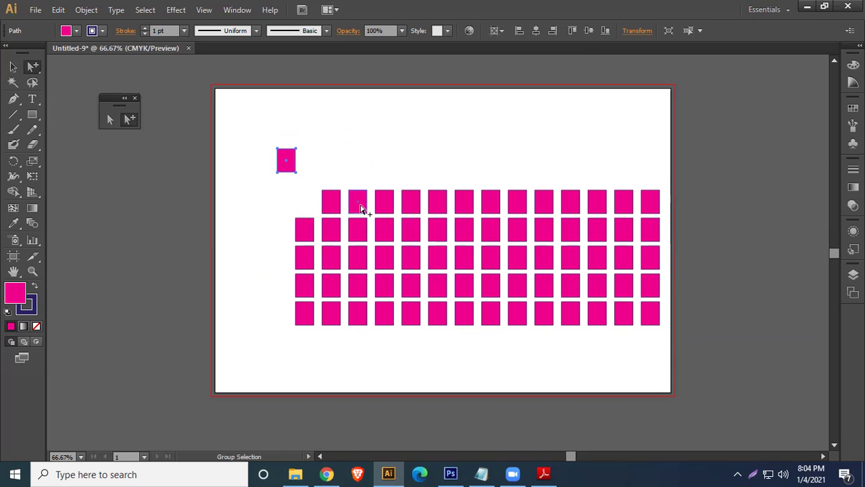
key(ctrl+z)
key(ctrl+s)
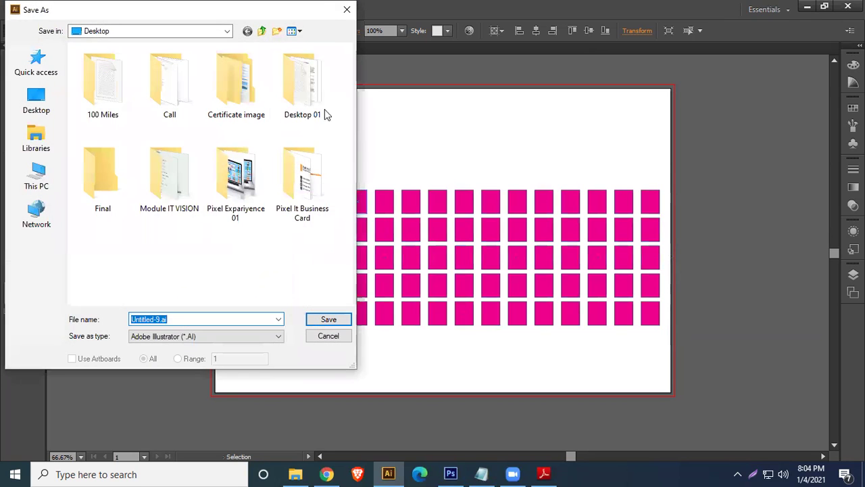
click(348, 8)
drag(443, 201, 405, 131)
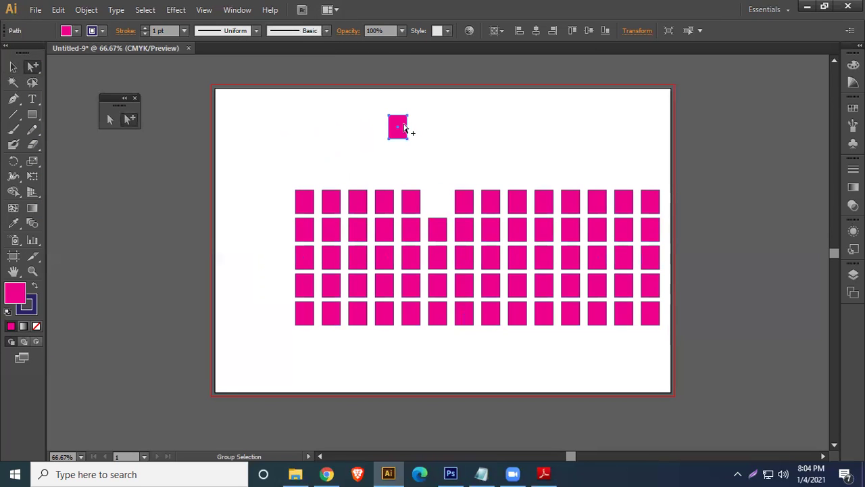
key(ctrl+z)
Select the whole group of rectangles with the Selection tool and move it up and left within the artboard
click(13, 67)
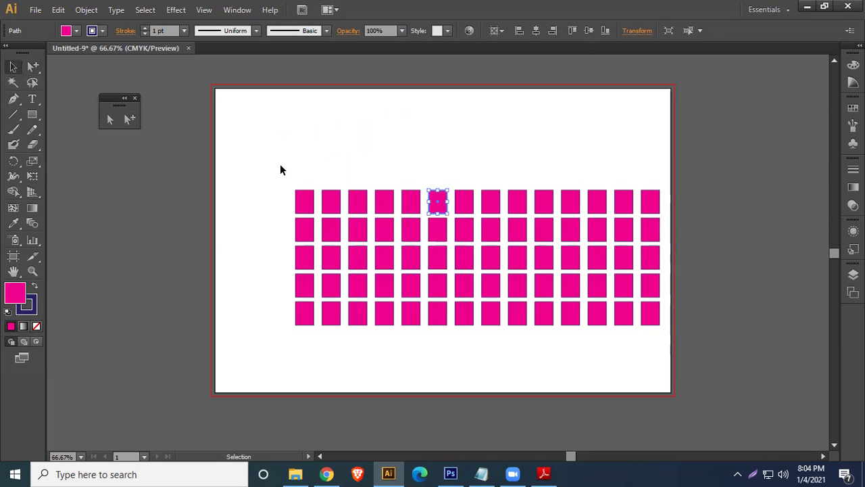
drag(278, 150, 687, 352)
drag(657, 325, 596, 277)
click(86, 10)
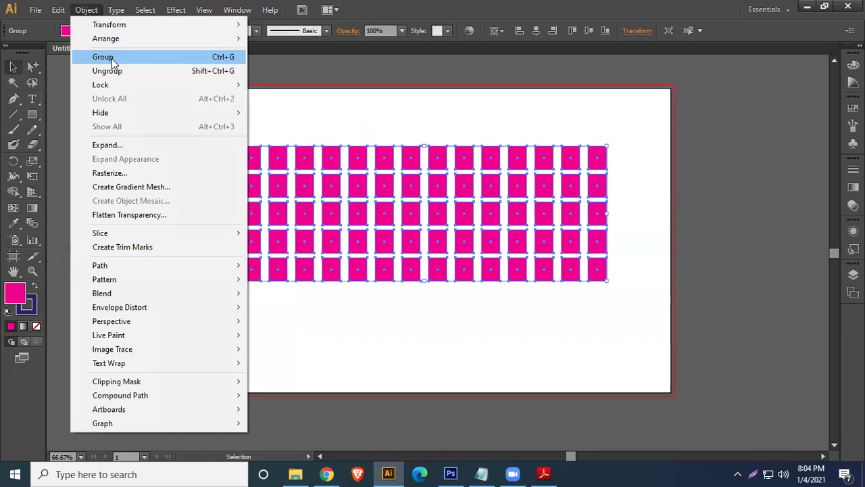
click(378, 42)
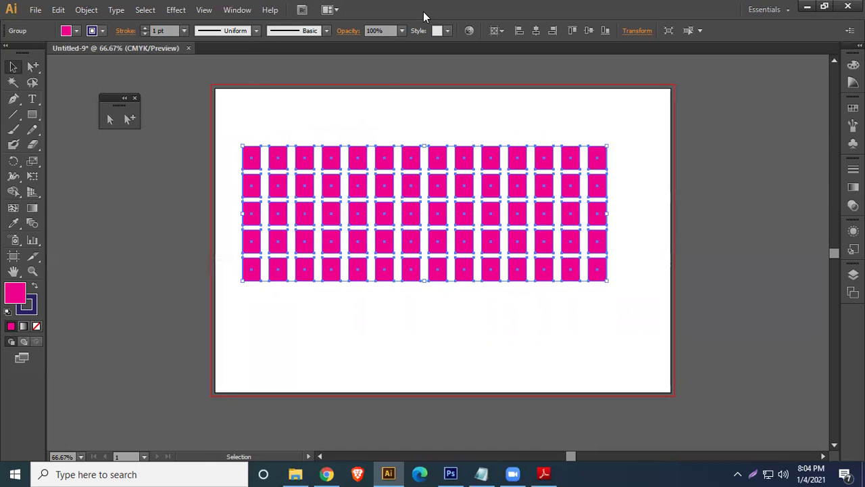
click(402, 100)
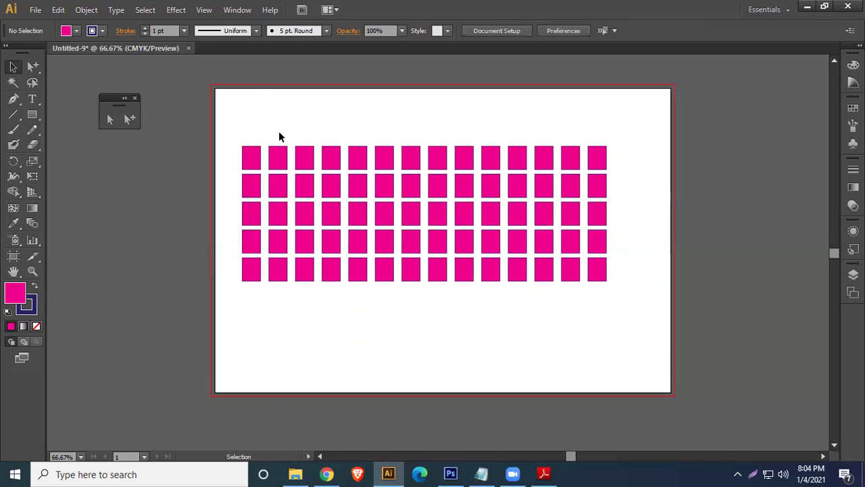
drag(462, 230, 600, 263)
drag(526, 199, 398, 175)
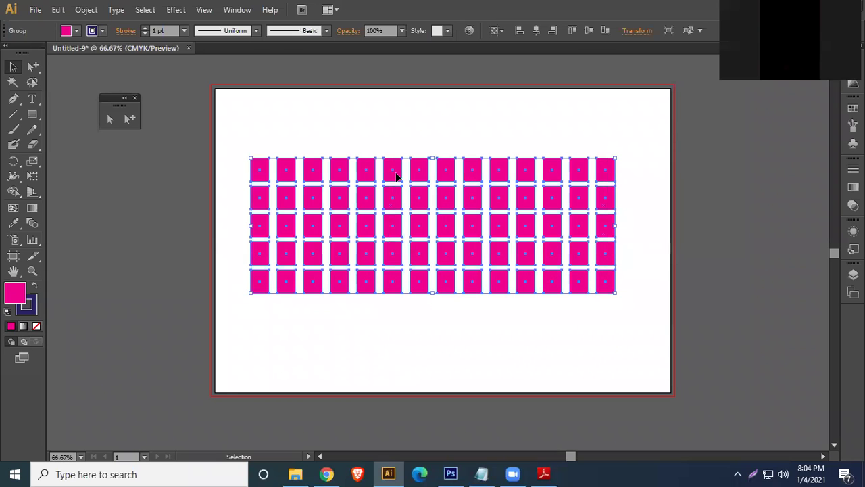
Ungroup the rectangles, and test moving one rectangle above the first row before undoing that move
key(ctrl+shift+g)
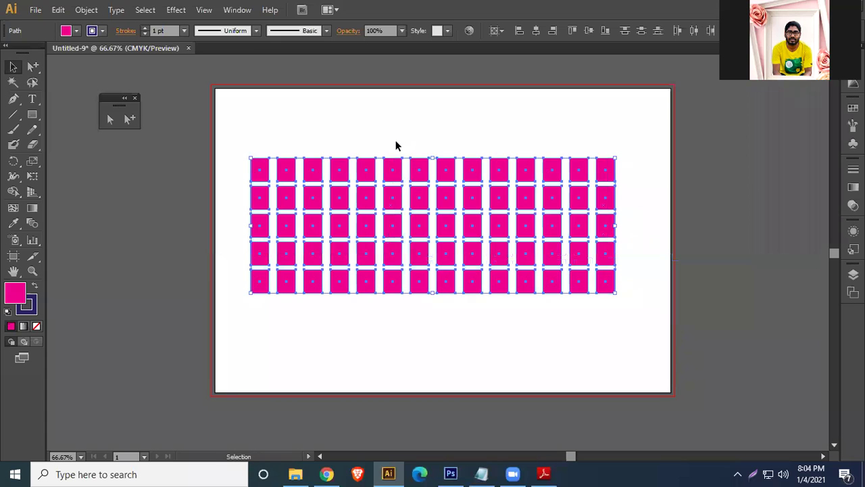
click(407, 110)
drag(417, 166, 417, 123)
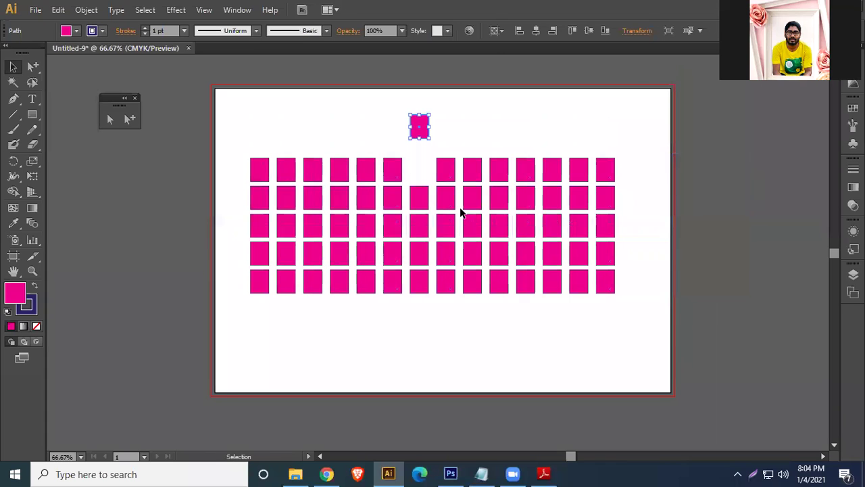
key(ctrl+z)
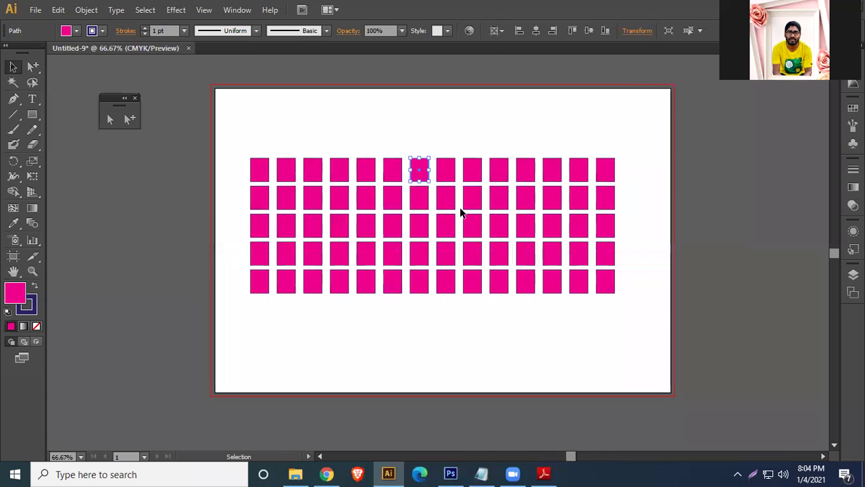
Close the floating selection tools panel and delete all the magenta rectangles from the artboard
click(134, 98)
drag(249, 127, 613, 329)
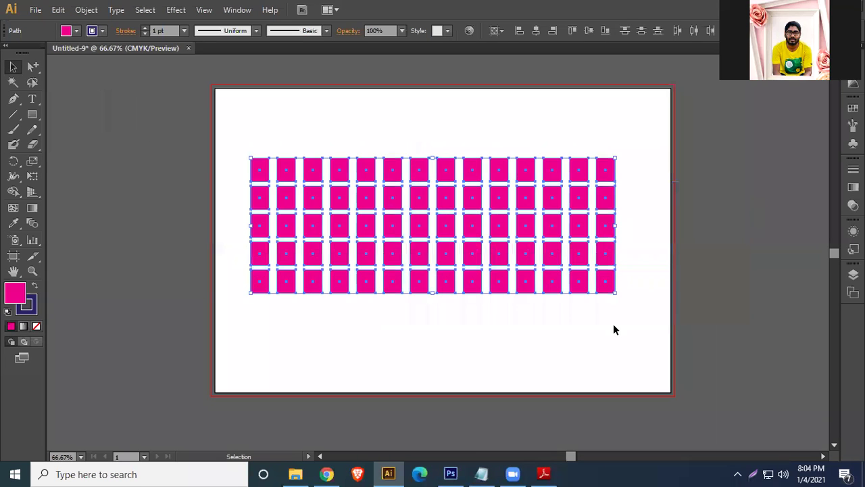
key(Delete)
Check the Class 01 topics in Adobe Reader, and in Illustrator draw a magenta rectangle with four overlapping copies around it
click(544, 473)
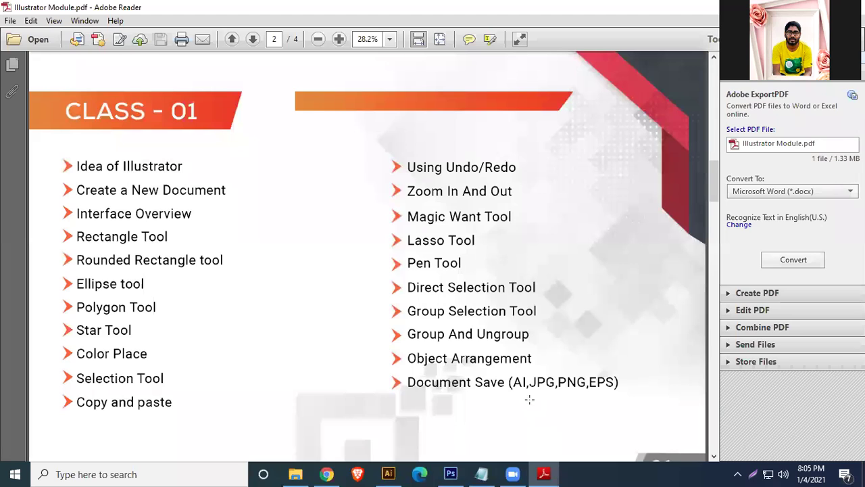
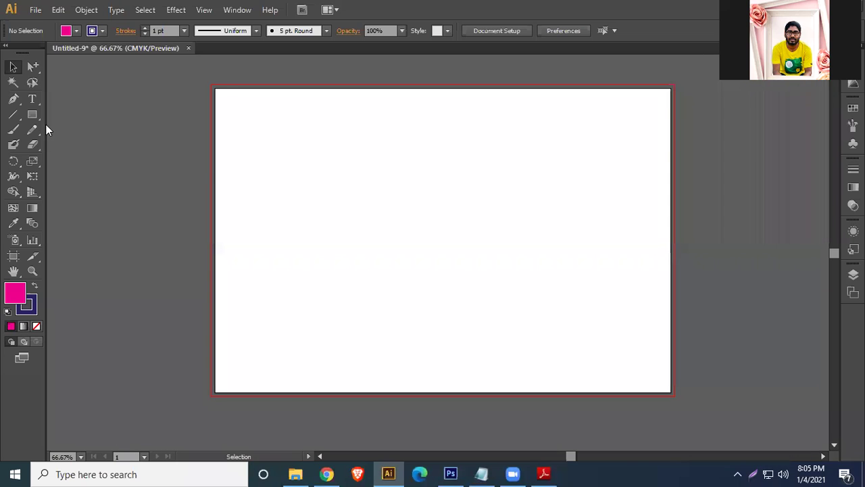
click(32, 114)
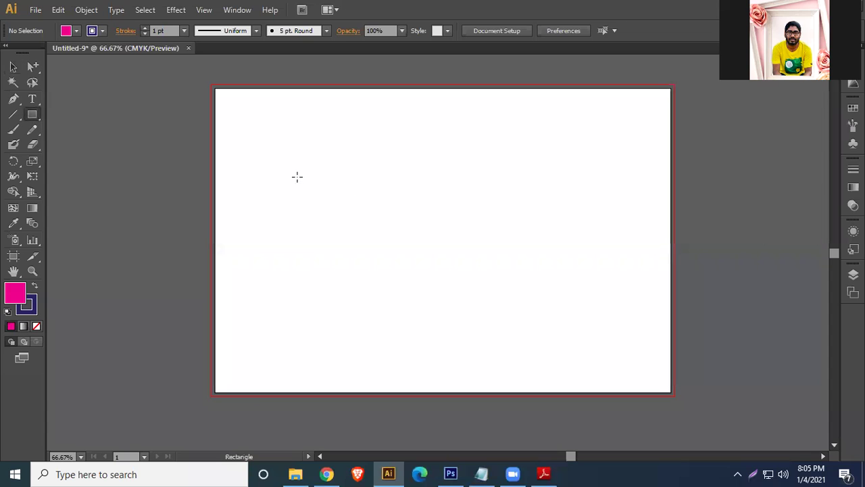
drag(311, 137, 353, 184)
click(545, 474)
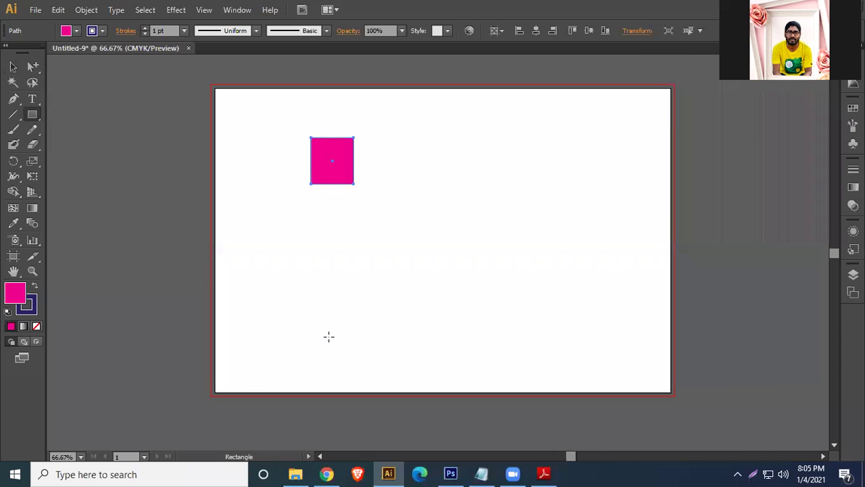
click(13, 67)
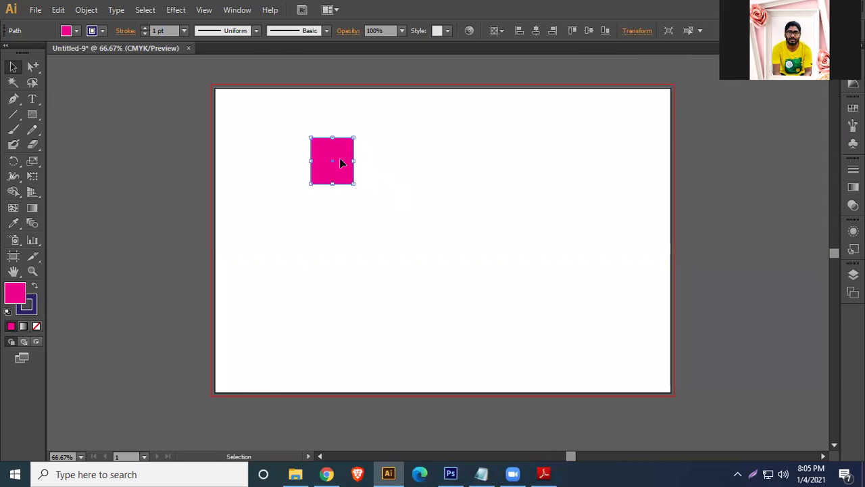
drag(342, 164, 303, 194)
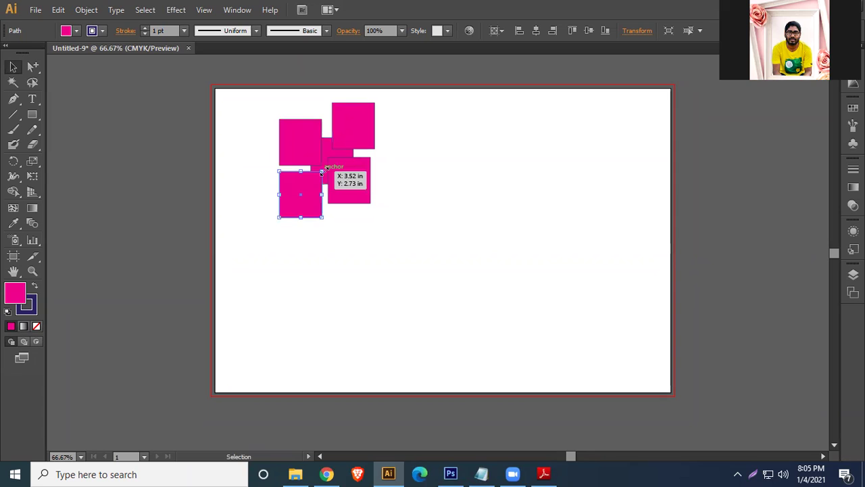
Change the fill of the lower-left rectangle in the cluster to green
click(76, 31)
click(80, 54)
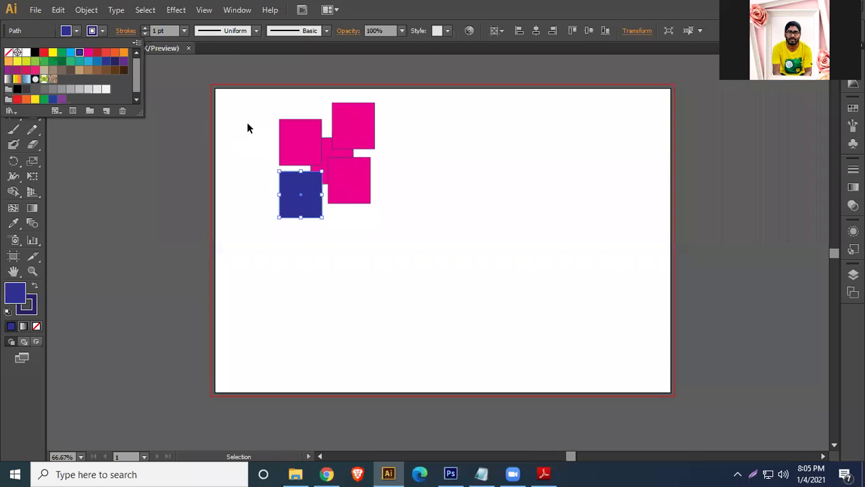
click(281, 117)
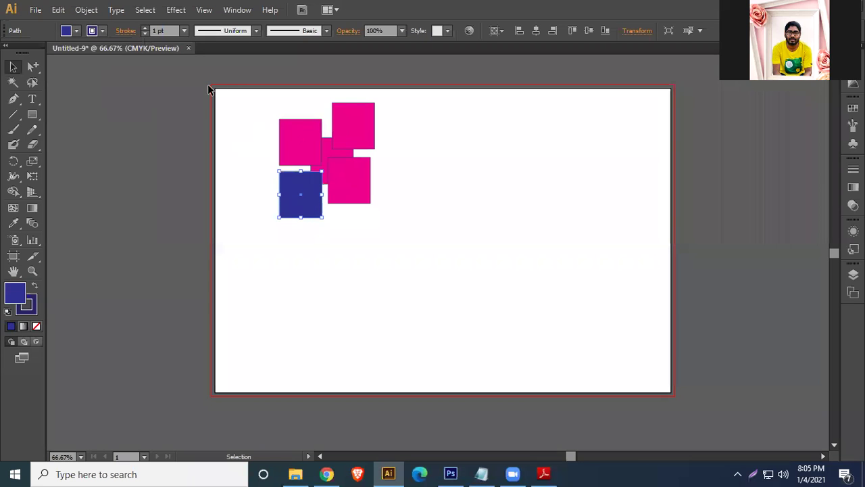
click(77, 31)
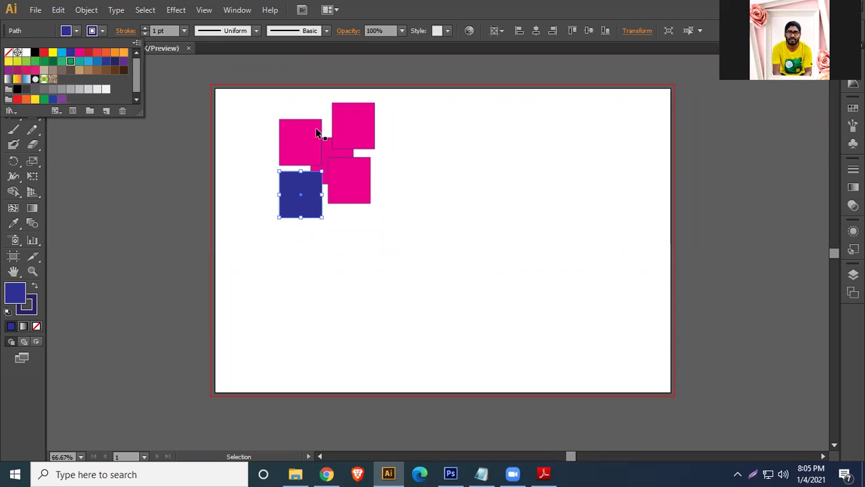
click(70, 61)
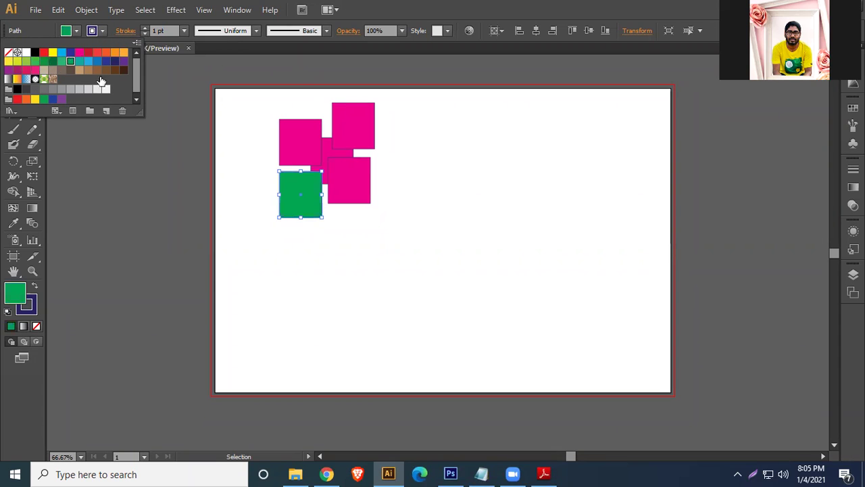
Change the fill of the upper-right rectangle in the cluster to orange
click(332, 122)
click(354, 129)
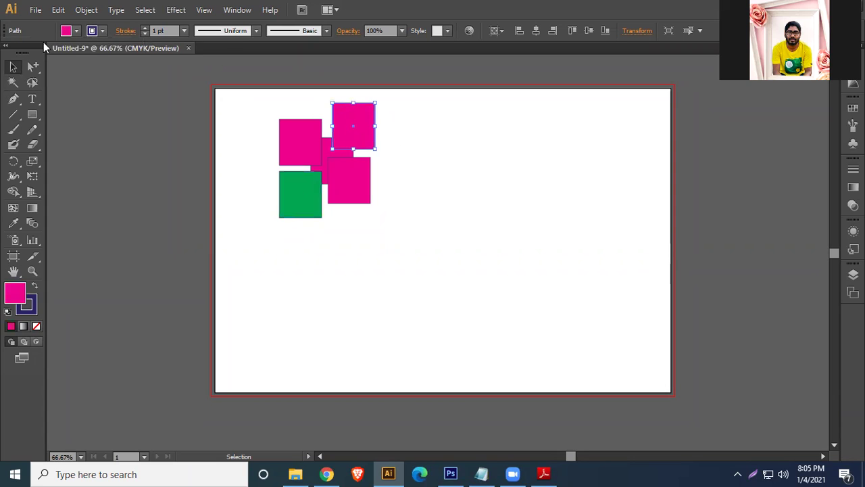
click(79, 29)
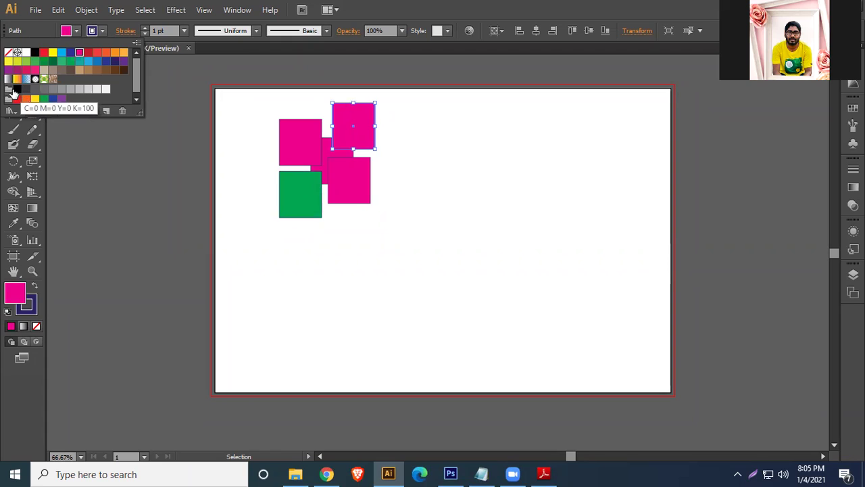
click(35, 60)
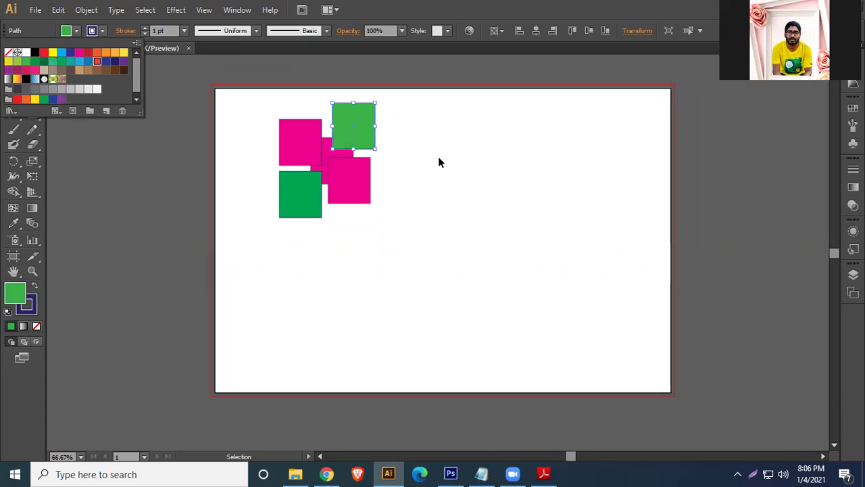
click(97, 61)
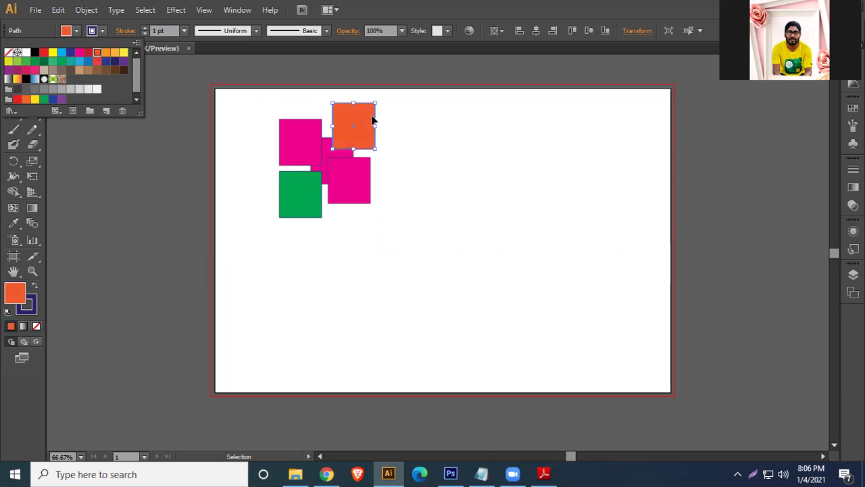
Change the fill of the lower-right rectangle in the cluster to dark brown
click(356, 192)
click(77, 30)
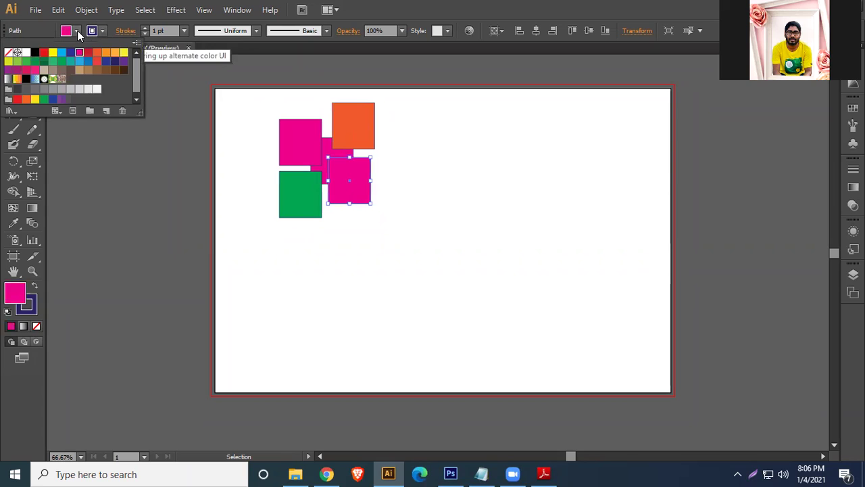
click(122, 68)
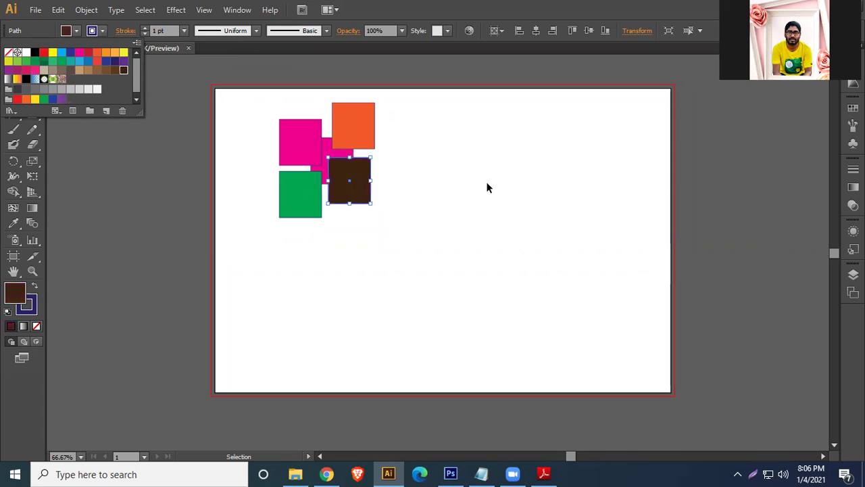
Change the fill of the upper-left rectangle in the cluster to purple and deselect it
click(281, 131)
click(77, 31)
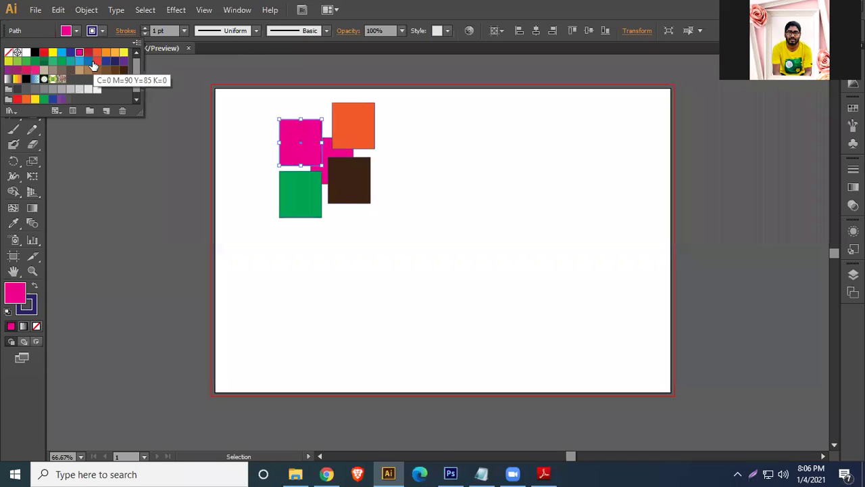
click(17, 70)
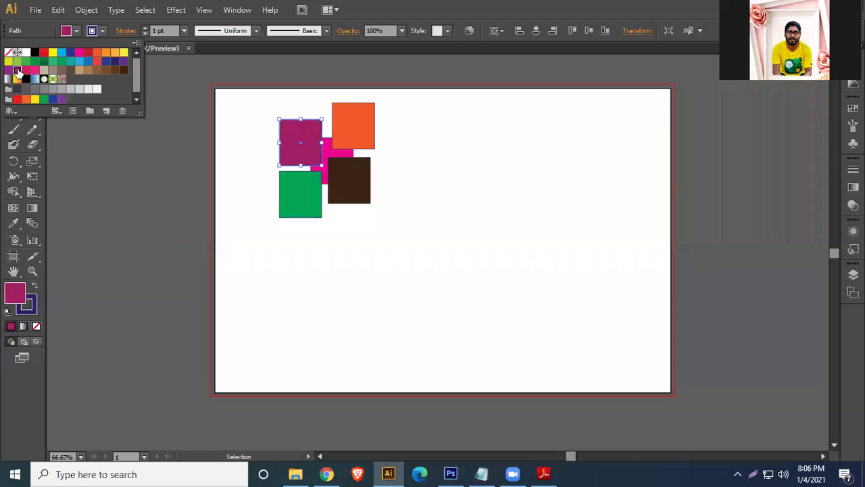
click(9, 70)
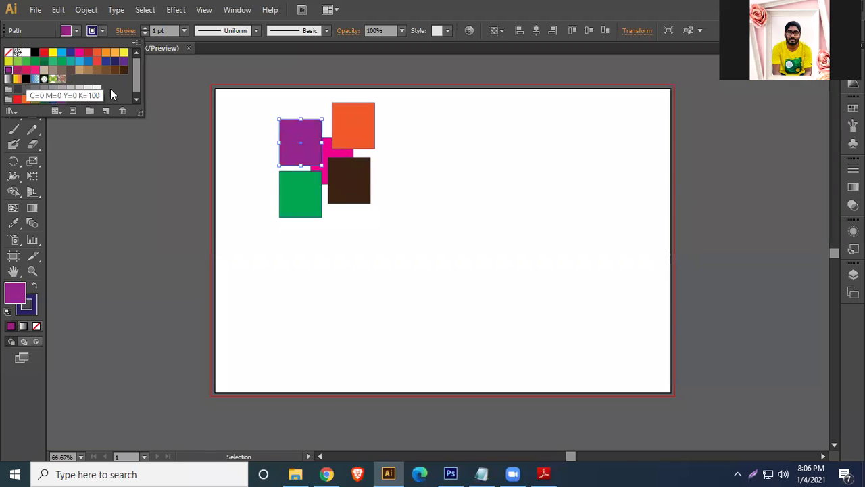
click(101, 162)
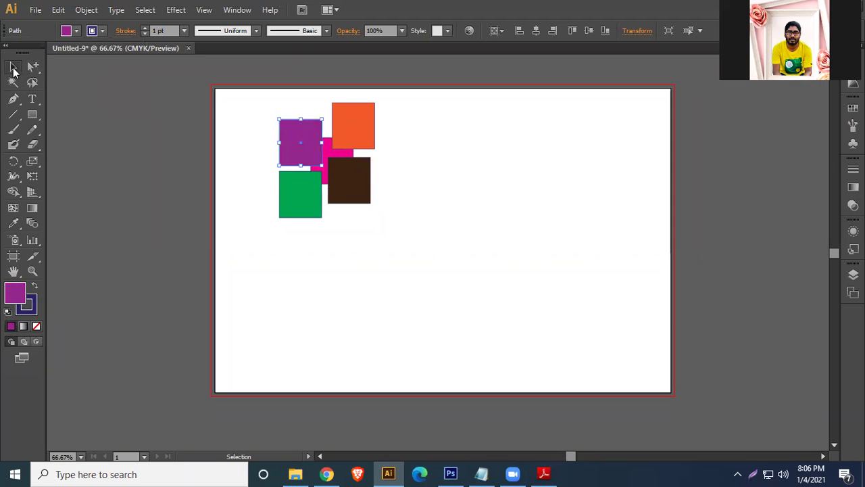
click(448, 162)
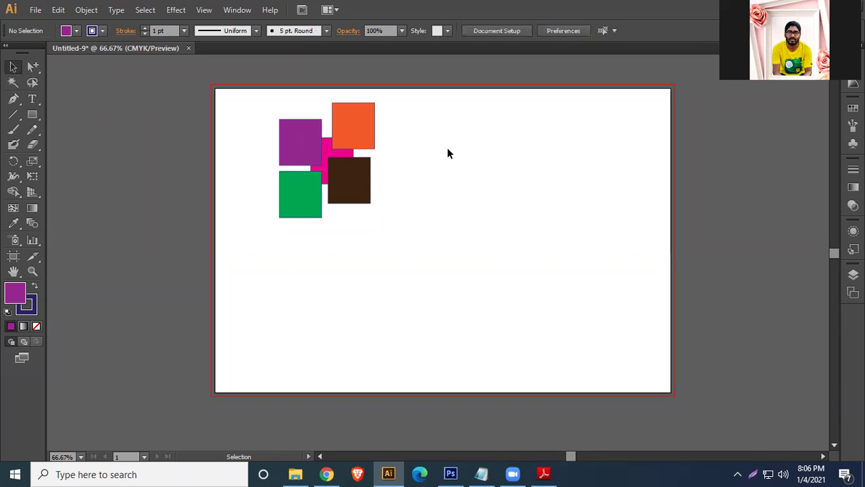
Move the orange rectangle to the artboard's middle and the dark brown one below the cluster, and leave nothing selected
drag(361, 122, 463, 190)
drag(385, 301, 384, 297)
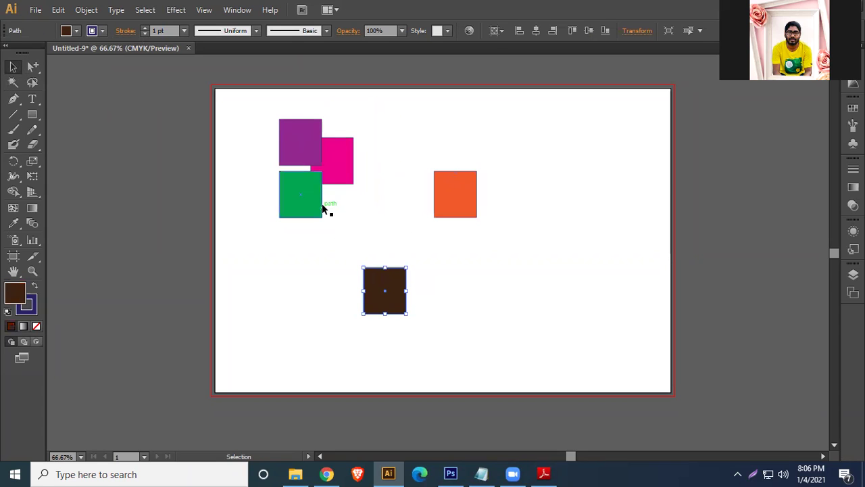
click(337, 166)
click(509, 298)
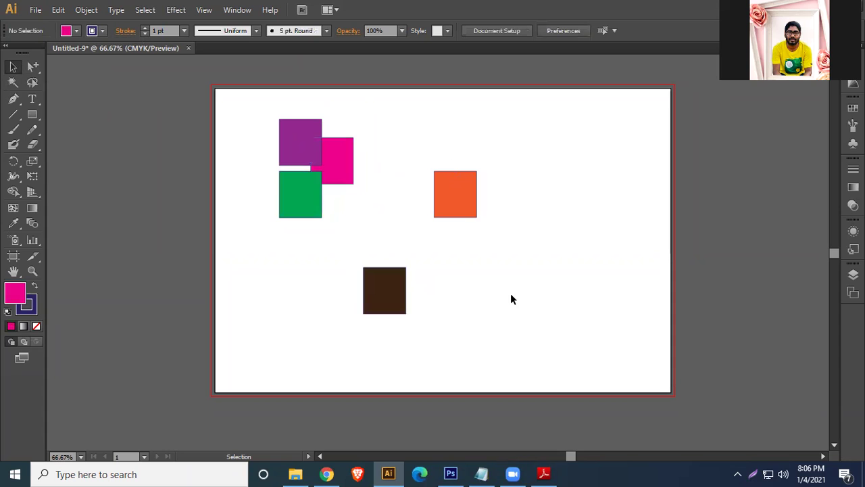
Move the dark brown and orange rectangles back onto the cluster, with the dark brown one partly beneath the orange one
drag(392, 290, 354, 183)
drag(467, 181, 363, 116)
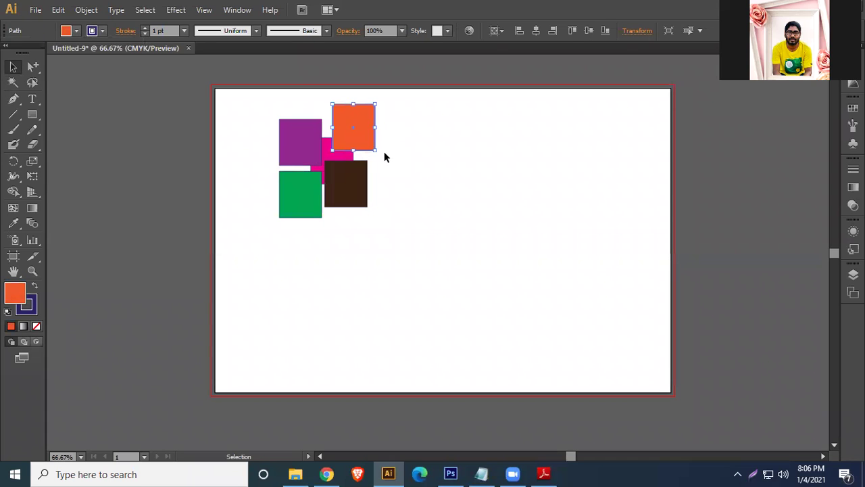
click(361, 200)
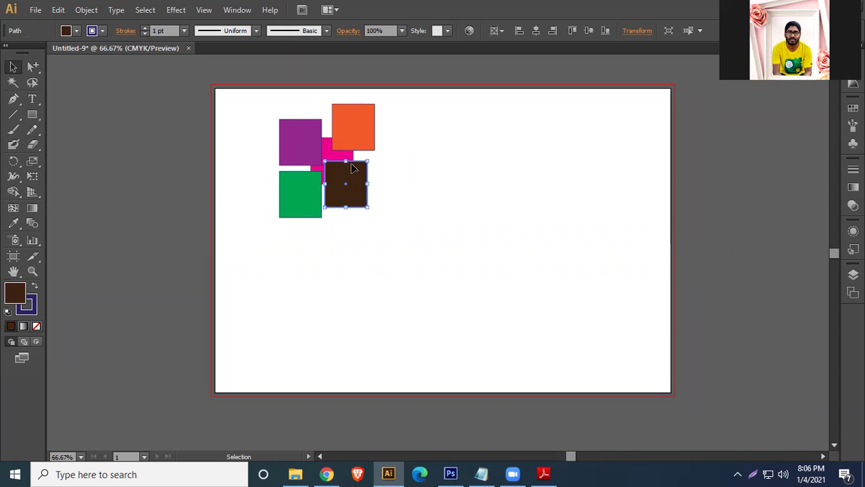
drag(358, 178, 370, 144)
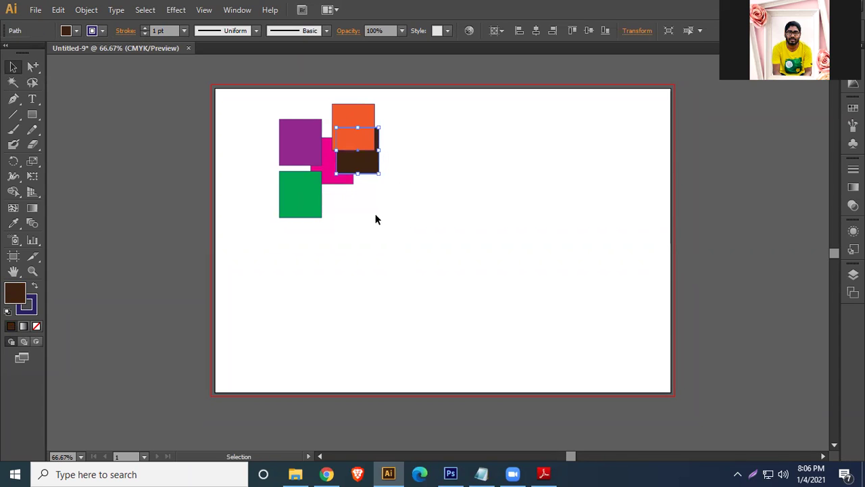
click(363, 116)
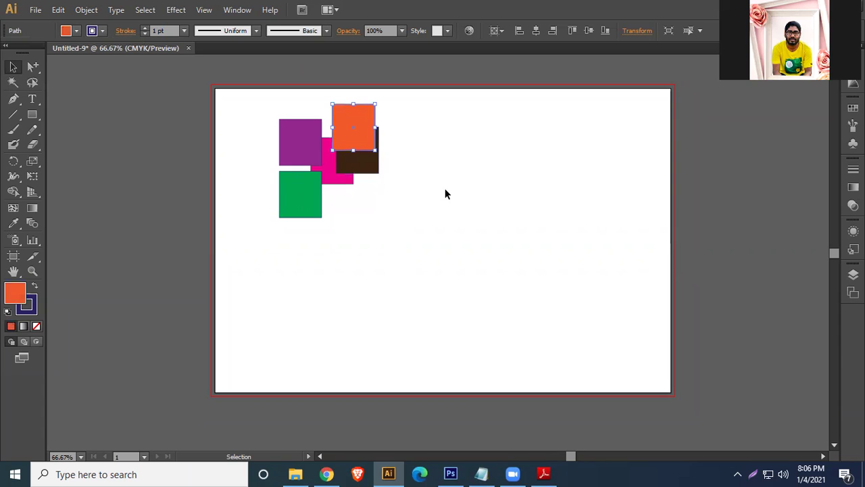
Bring the dark brown rectangle to the front of the stack and deselect it
click(369, 169)
click(356, 124)
click(363, 168)
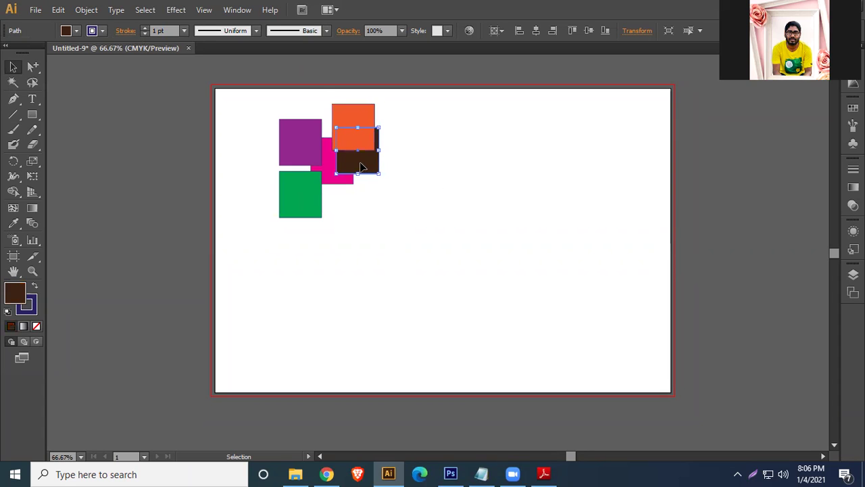
right_click(361, 167)
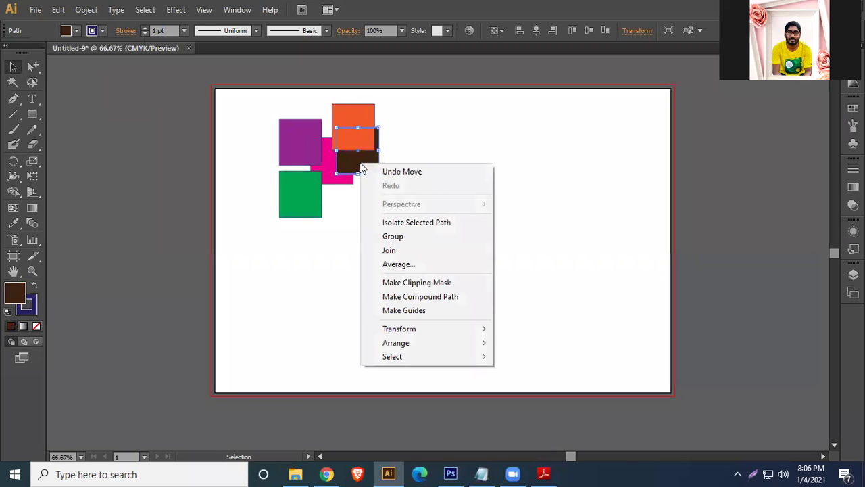
mouse_move(446, 351)
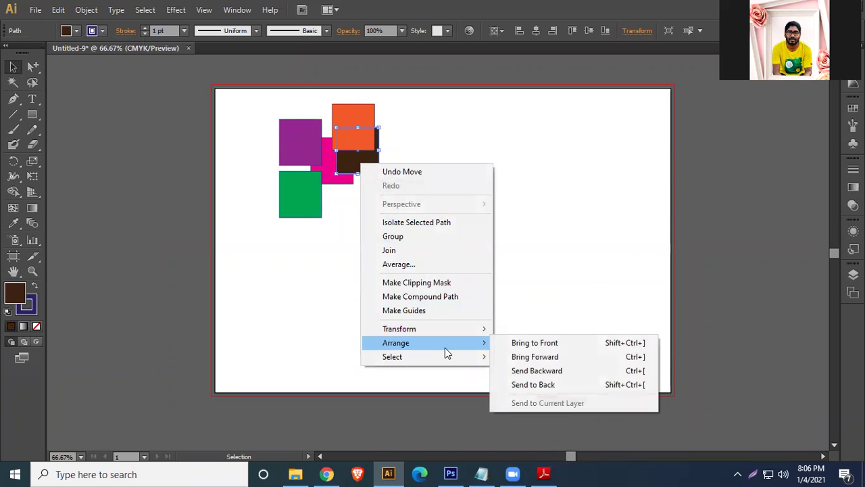
click(555, 342)
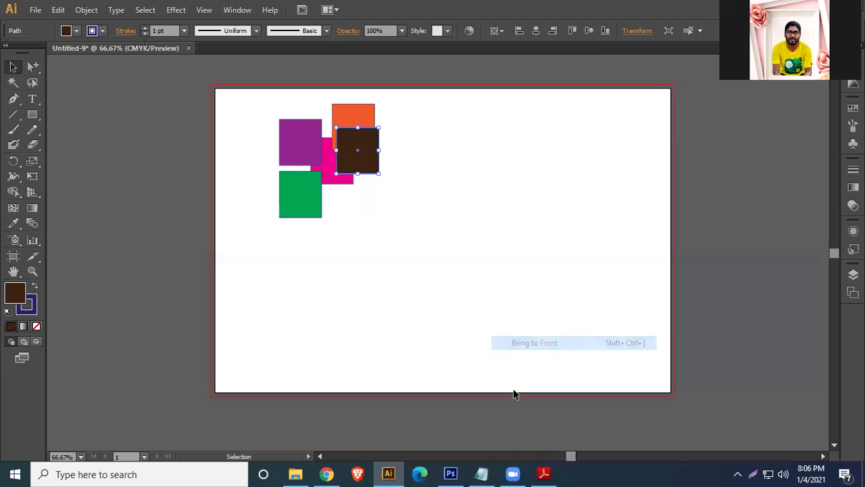
click(454, 187)
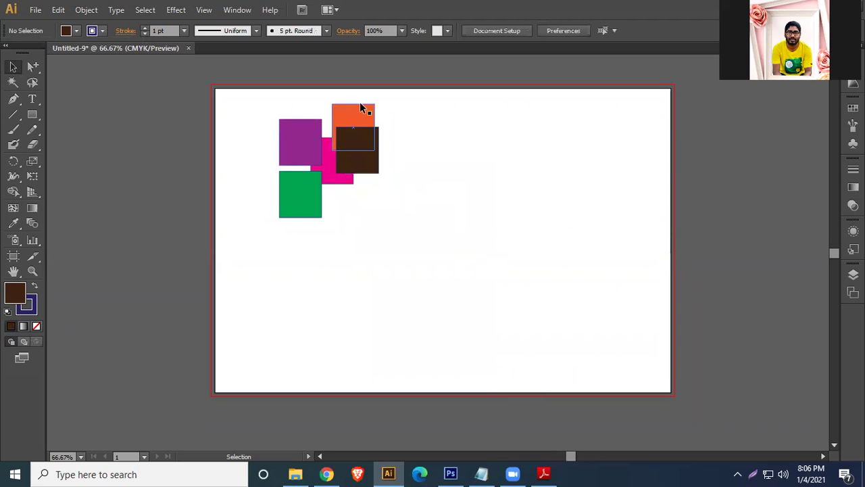
Bring the pink rectangle in the middle of the cluster to the front
click(338, 181)
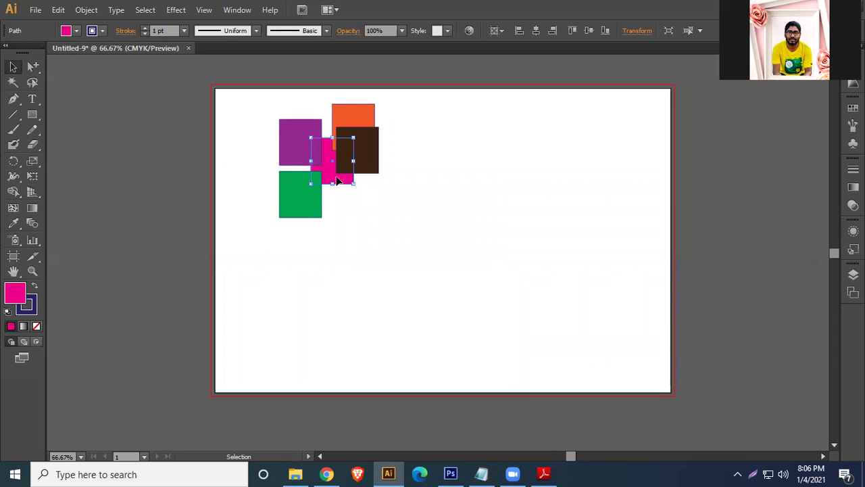
right_click(338, 180)
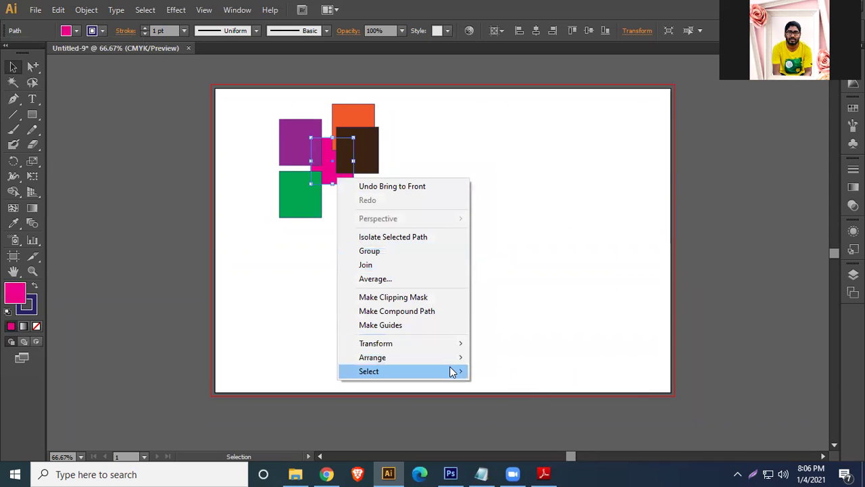
mouse_move(450, 360)
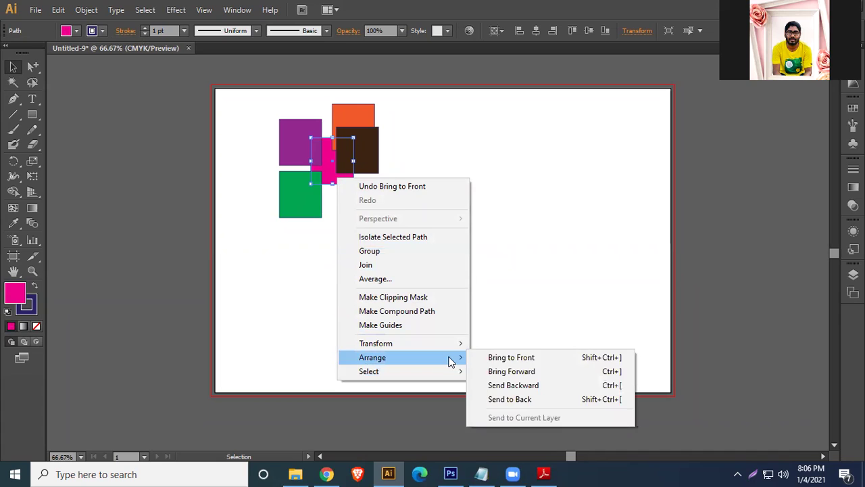
click(528, 359)
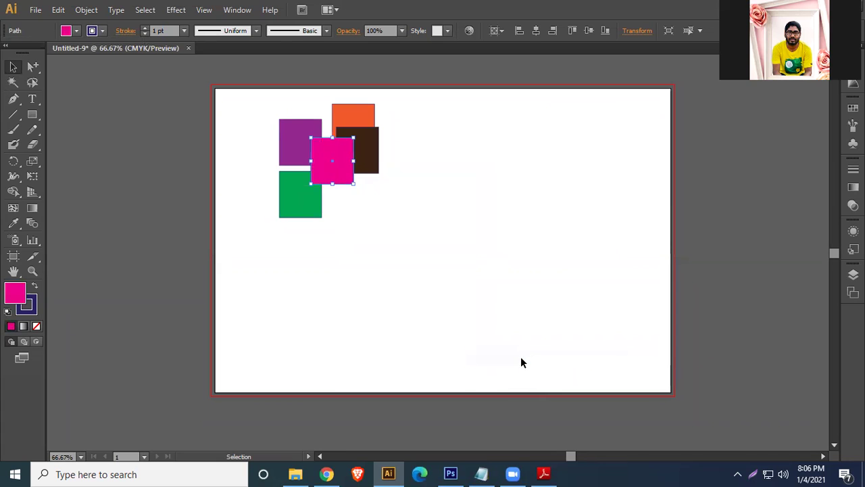
Send the pink rectangle to the back of the stack
right_click(346, 154)
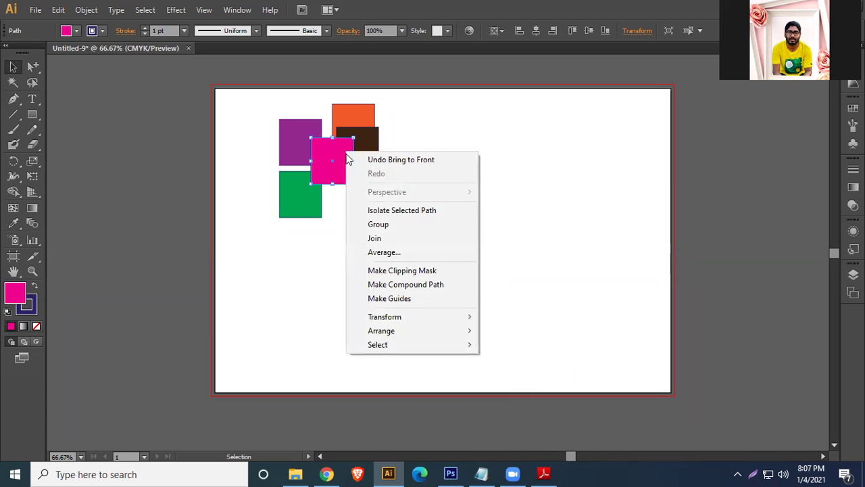
mouse_move(442, 318)
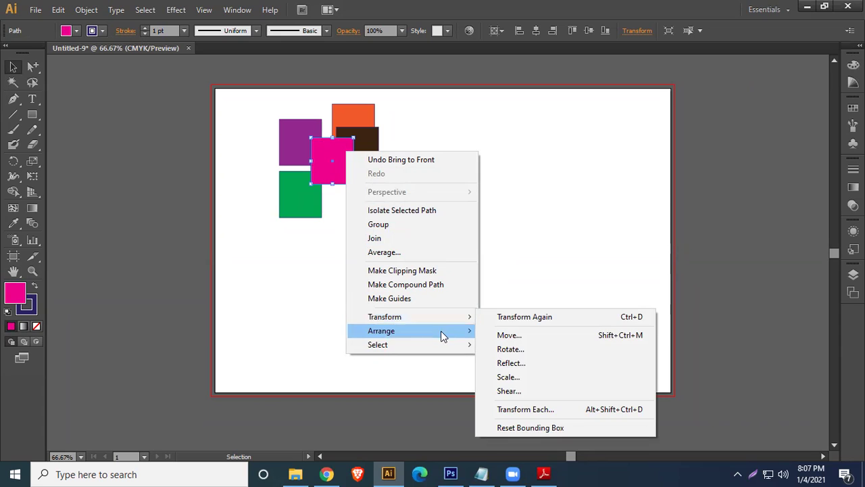
mouse_move(442, 331)
click(530, 374)
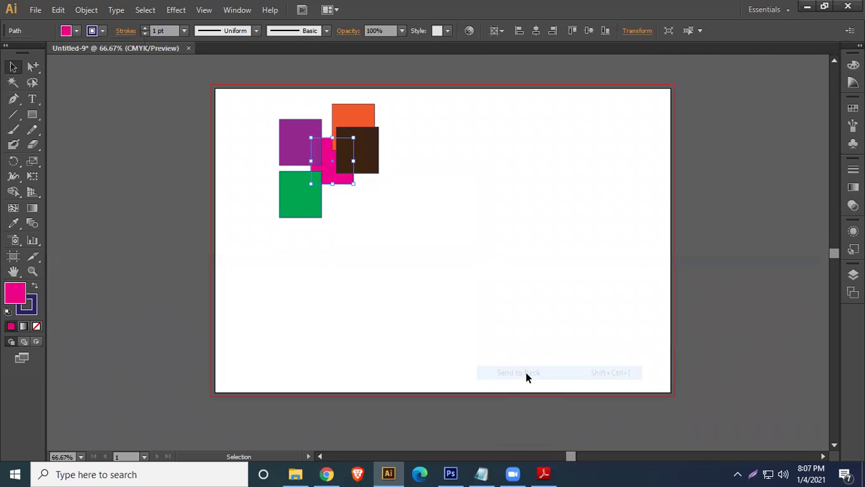
Send the dark brown rectangle backward two levels so it lies behind the orange one
click(375, 138)
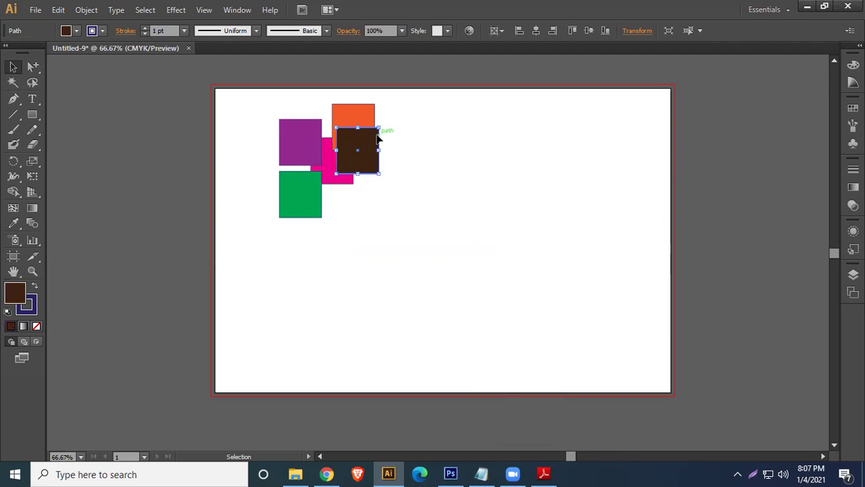
click(372, 202)
click(365, 154)
right_click(365, 154)
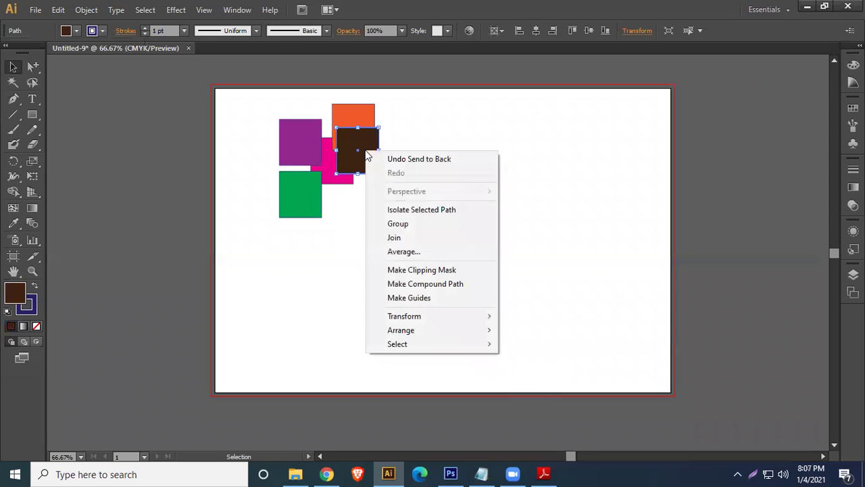
mouse_move(445, 330)
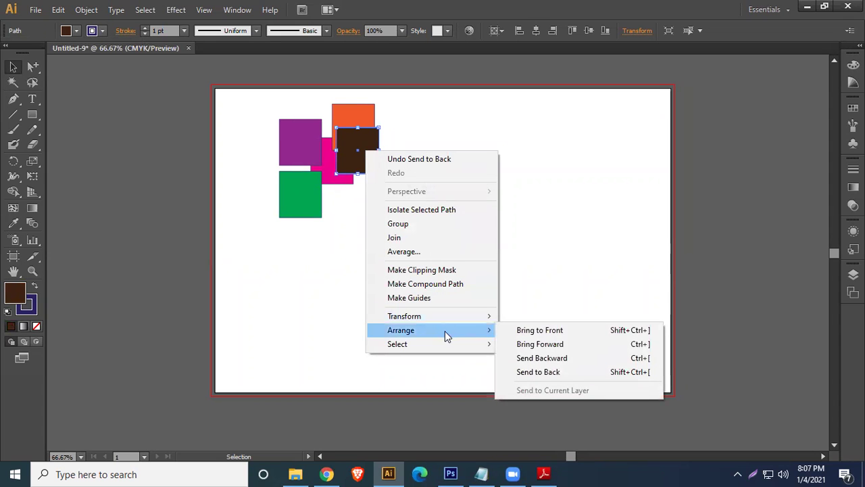
click(532, 359)
right_click(365, 127)
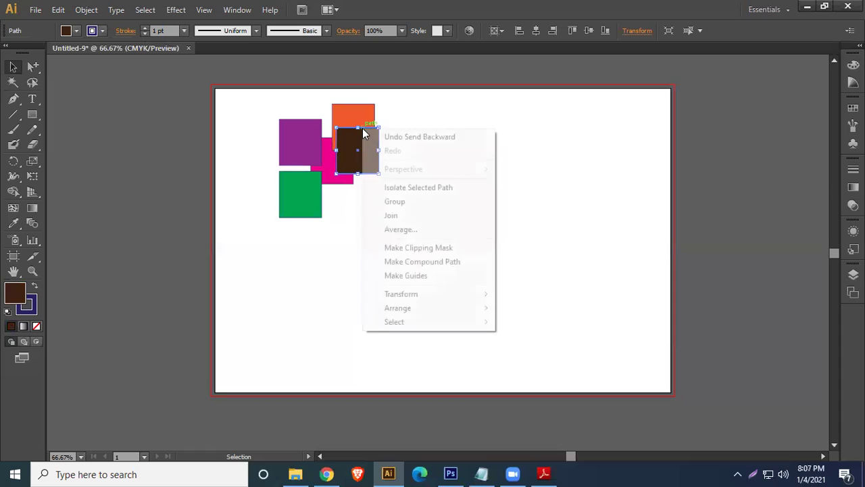
right_click(352, 137)
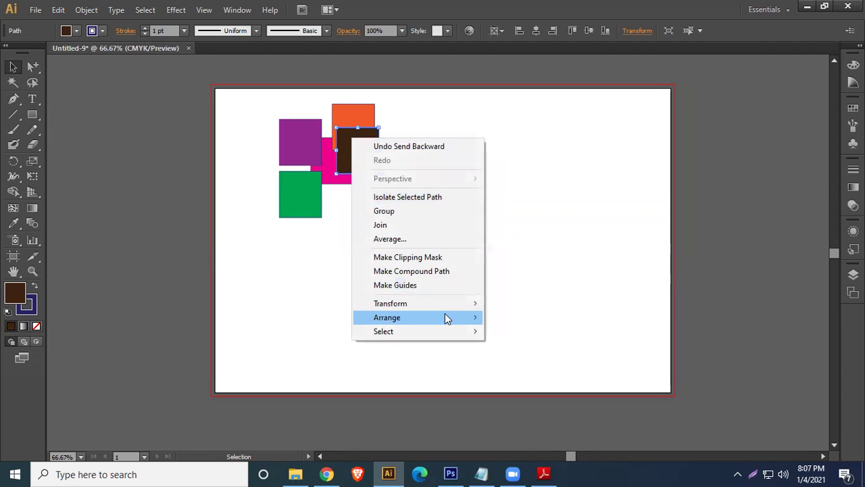
mouse_move(446, 317)
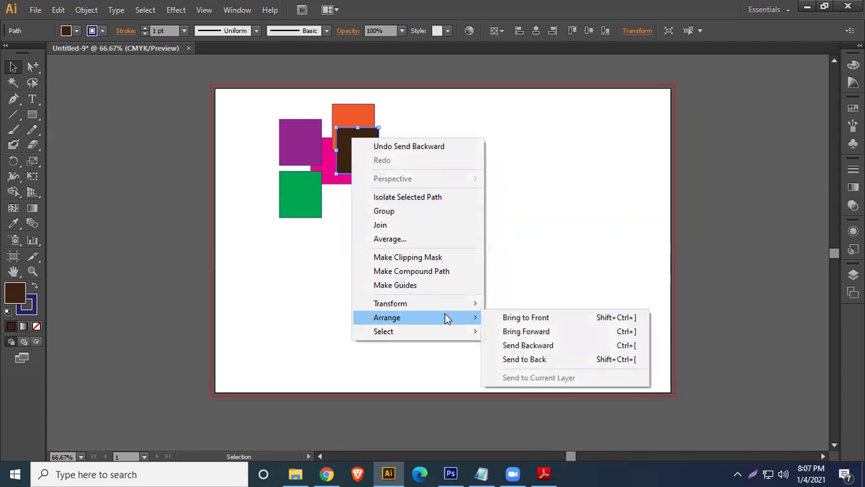
click(530, 347)
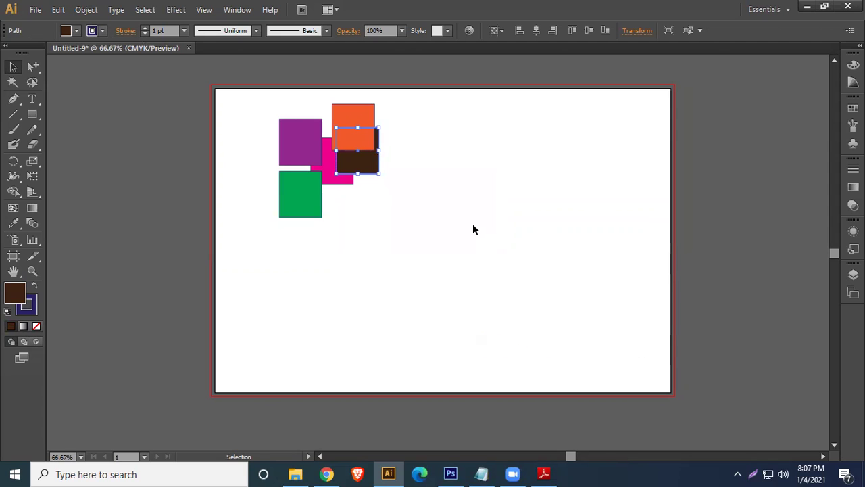
Delete all the coloured rectangles, and check the Class 01 topic list in Adobe Reader before returning to Illustrator
drag(396, 234, 208, 36)
scroll(361, 125, down, 4)
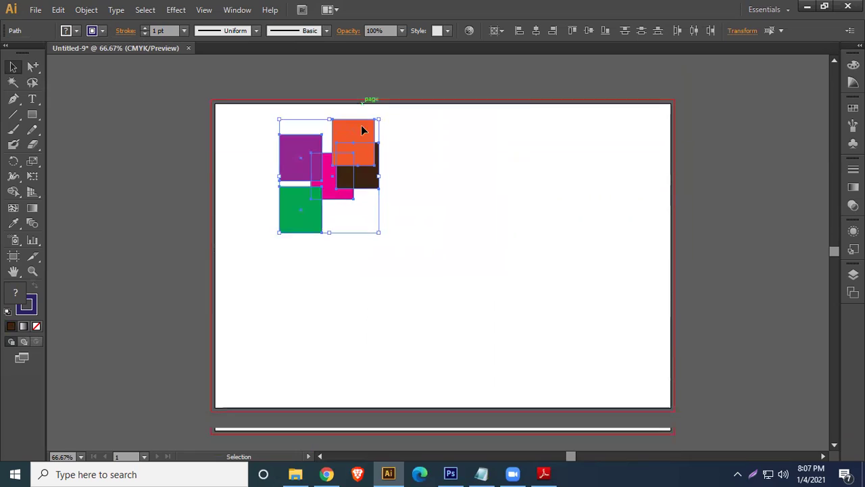
scroll(409, 173, up, 3)
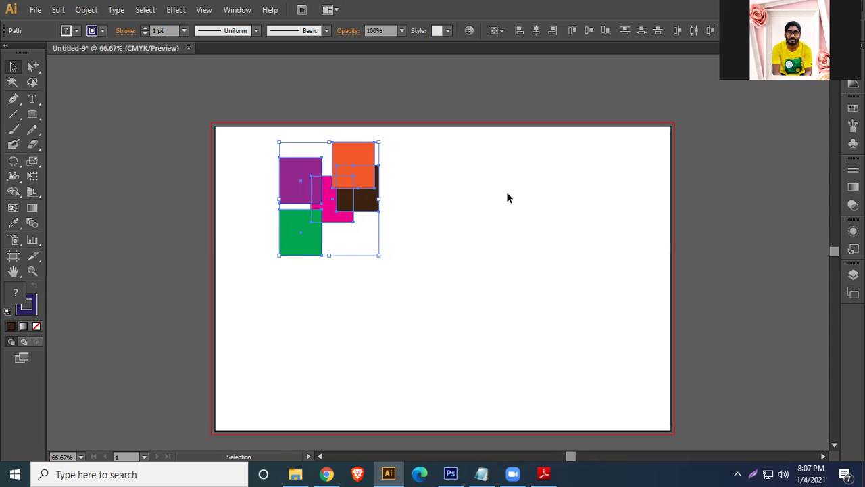
key(Delete)
click(542, 473)
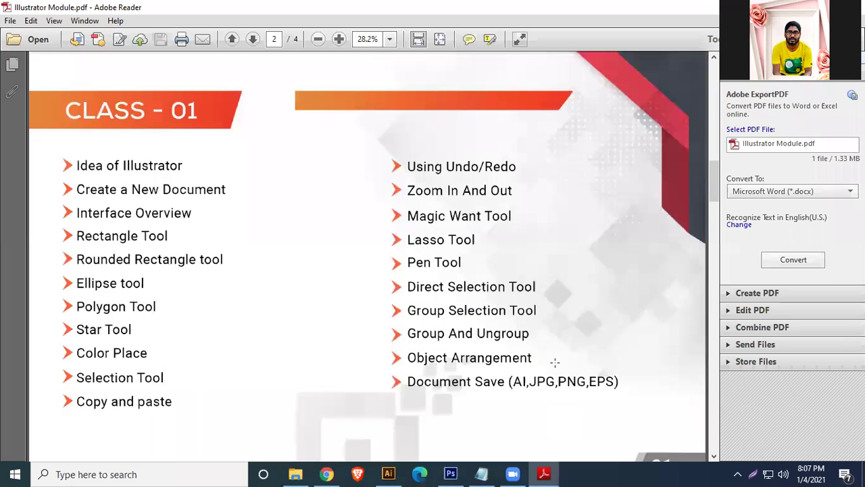
key(alt+Tab)
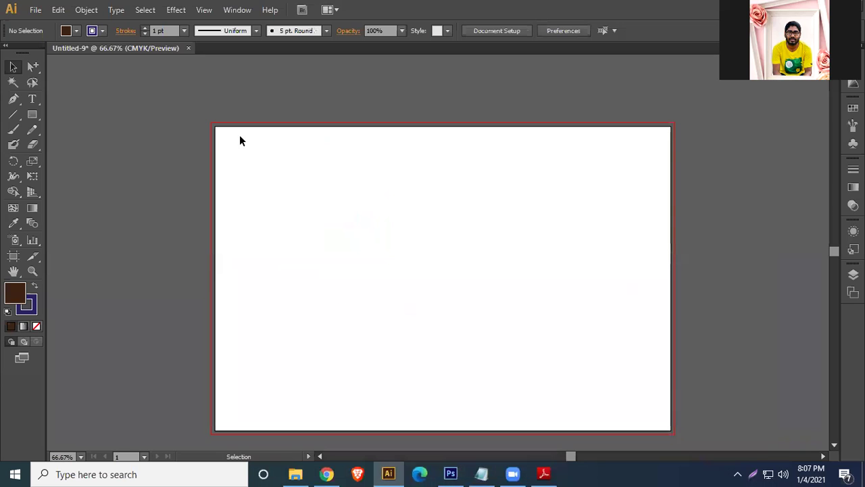
Draw a wide rectangle in the upper middle of the artboard and fill it with dark green
click(32, 114)
drag(298, 182, 513, 309)
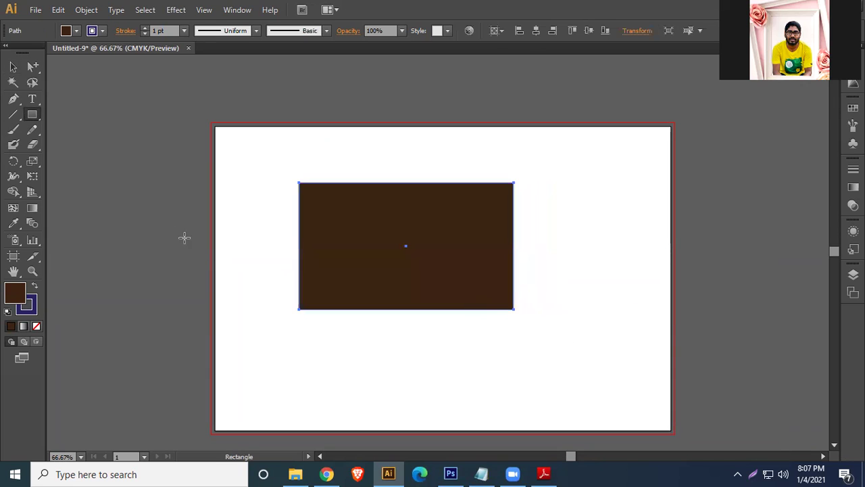
click(14, 68)
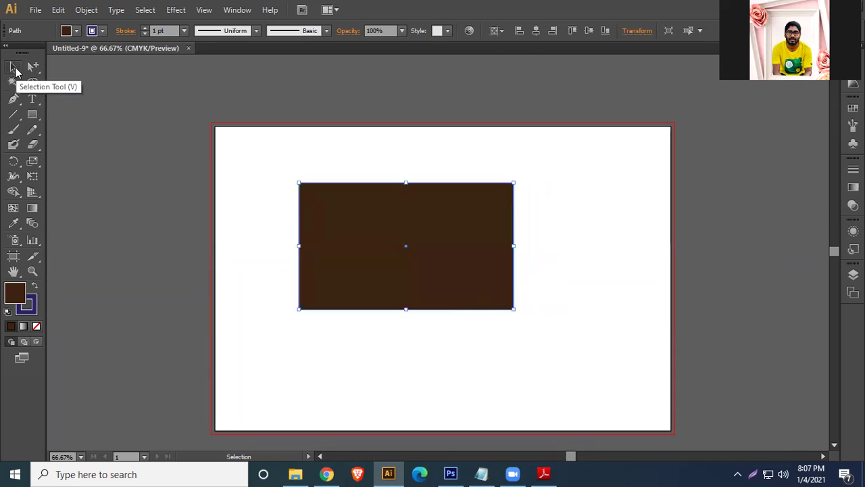
click(77, 31)
click(44, 62)
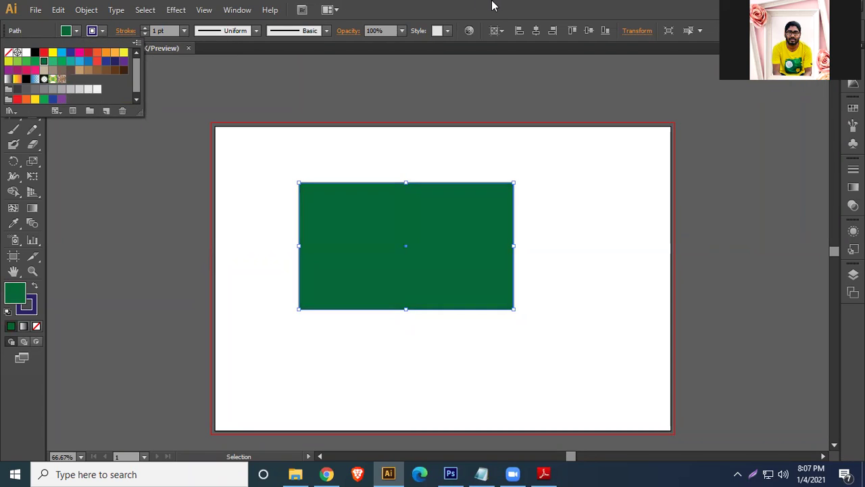
click(181, 78)
Draw a circle at the centre of the green rectangle with the Ellipse tool and fill it with red
click(38, 109)
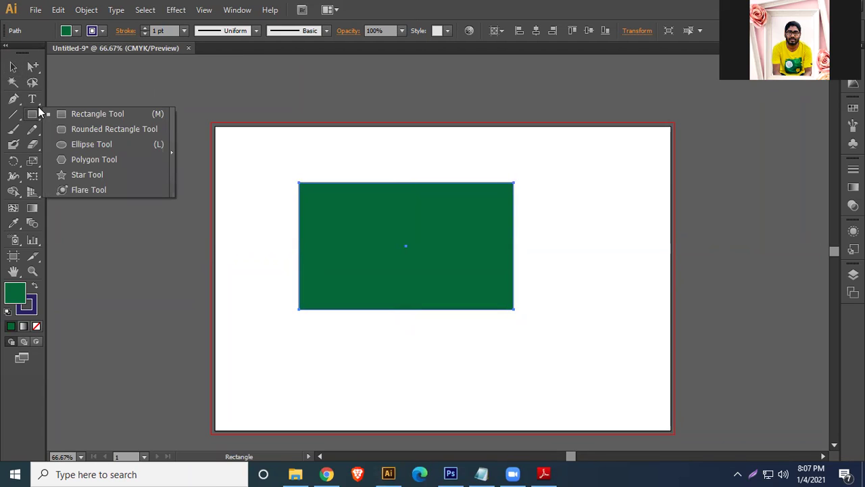
click(85, 145)
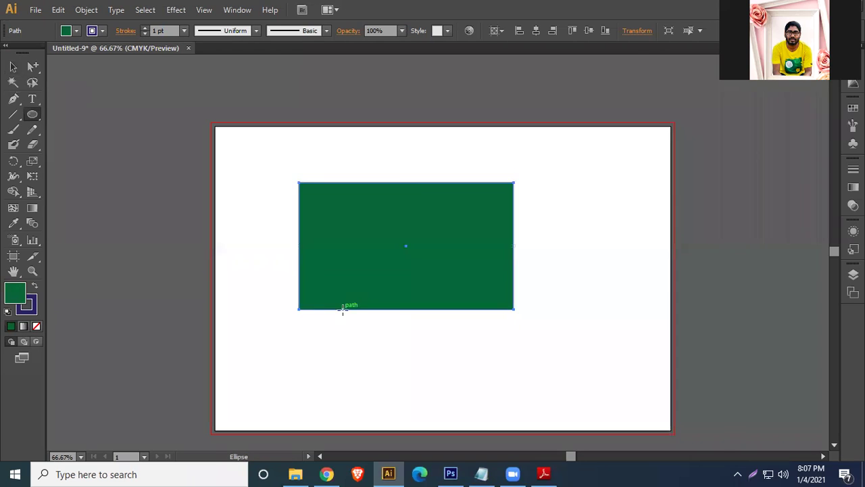
drag(403, 245, 438, 278)
click(77, 31)
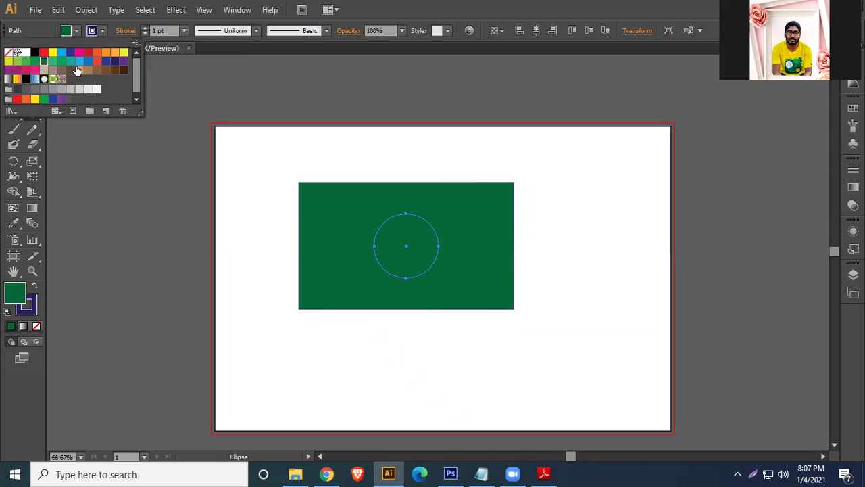
click(85, 54)
click(80, 54)
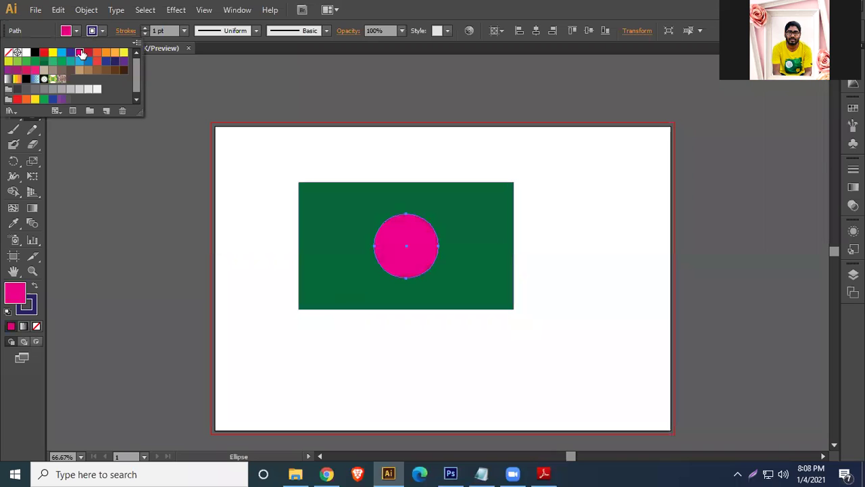
click(43, 52)
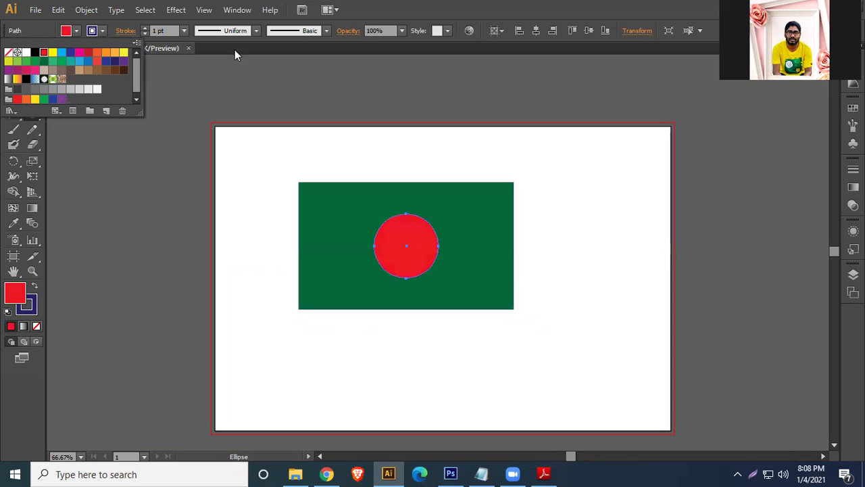
Move the green rectangle and red circle together up and slightly to the right, near the artboard's upper edge
click(13, 67)
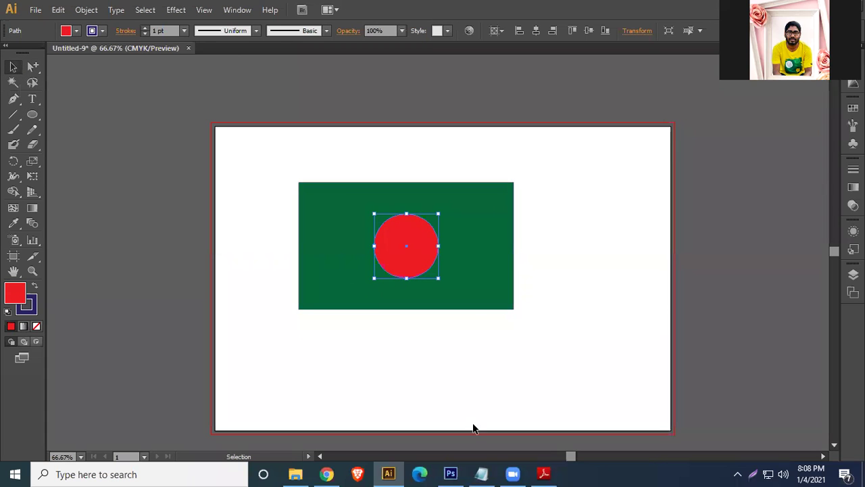
click(468, 328)
drag(424, 255, 440, 214)
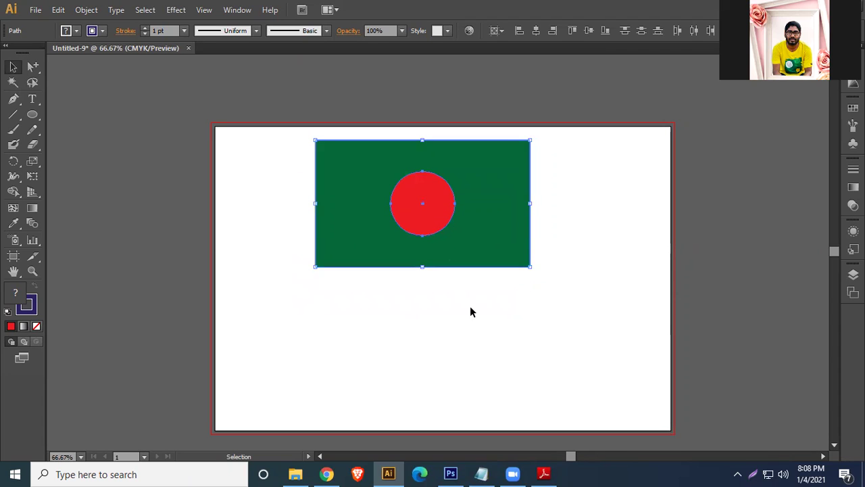
Draw a tall, narrow rectangle as a pole below the flag's left edge and fill it with dark grey
click(32, 114)
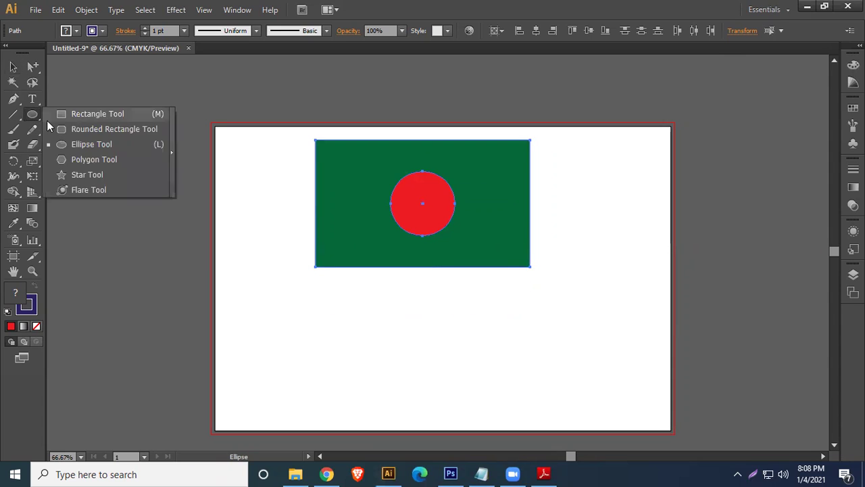
click(91, 114)
drag(315, 258, 323, 382)
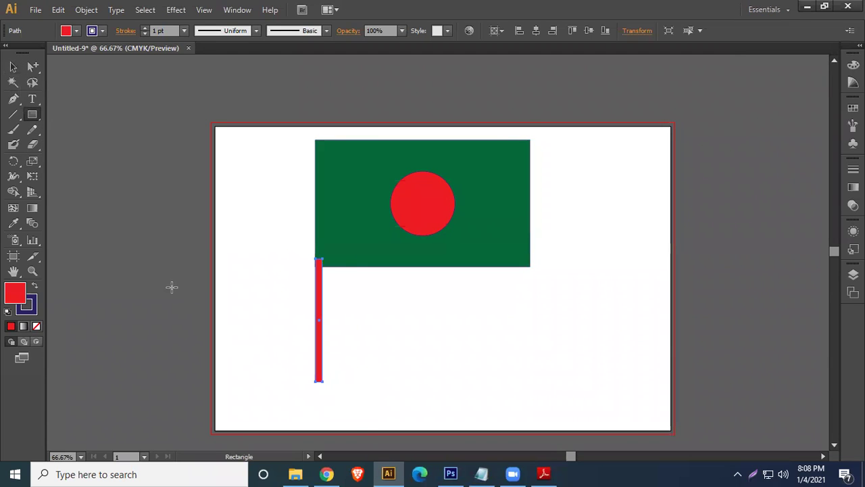
click(76, 31)
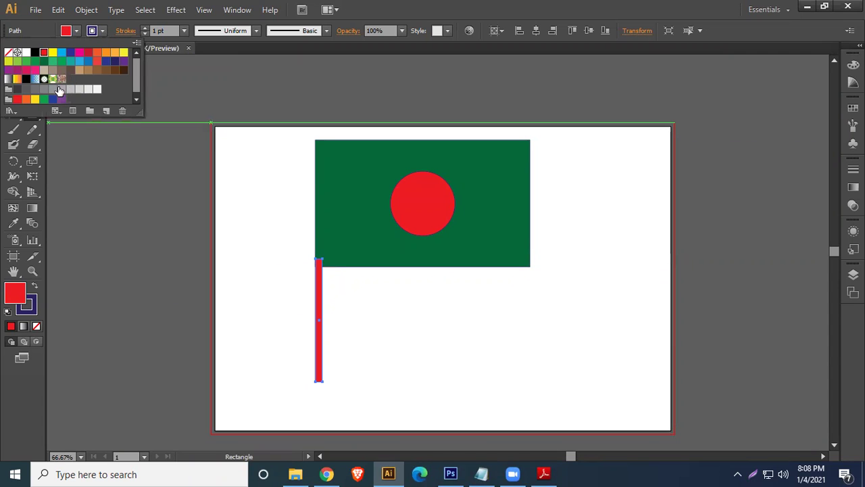
click(17, 89)
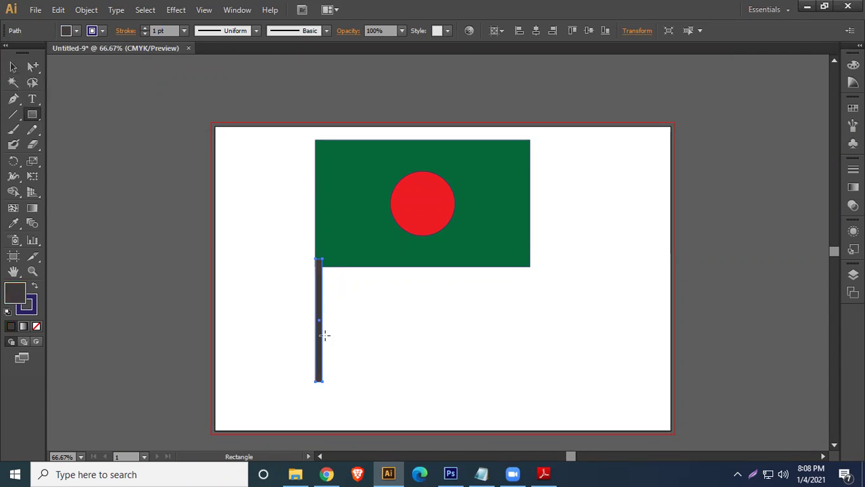
Draw a flat horizontal ellipse as a base at the foot of the pole with the Ellipse tool
click(32, 113)
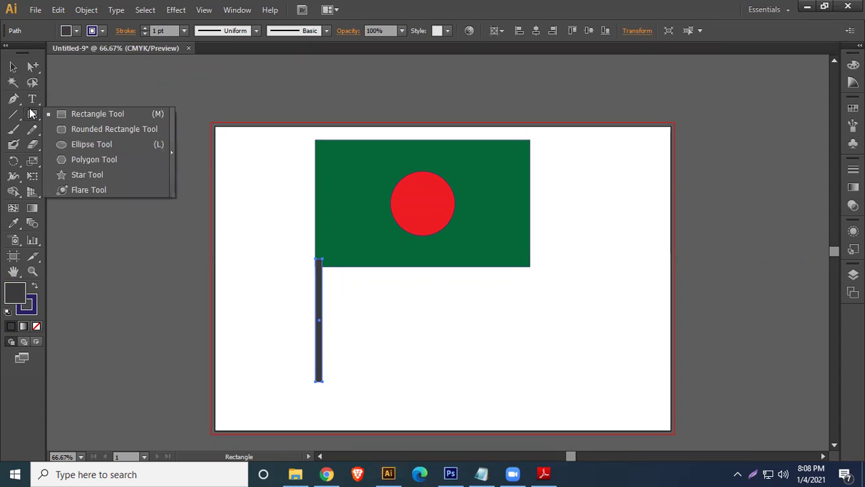
click(80, 144)
mouse_move(295, 375)
mouse_down()
mouse_move(345, 398)
mouse_move(350, 371)
mouse_move(350, 399)
mouse_move(343, 397)
mouse_up()
click(12, 67)
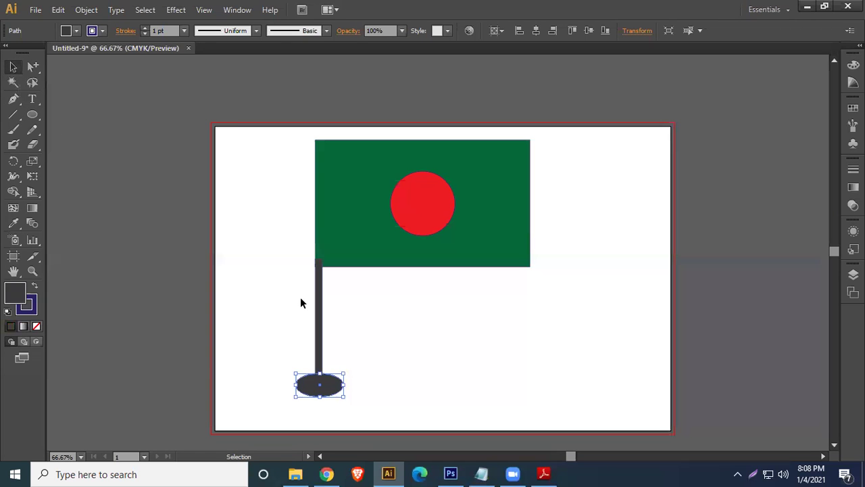
Send the base ellipse to the back, behind the pole, and fill it with black
right_click(334, 383)
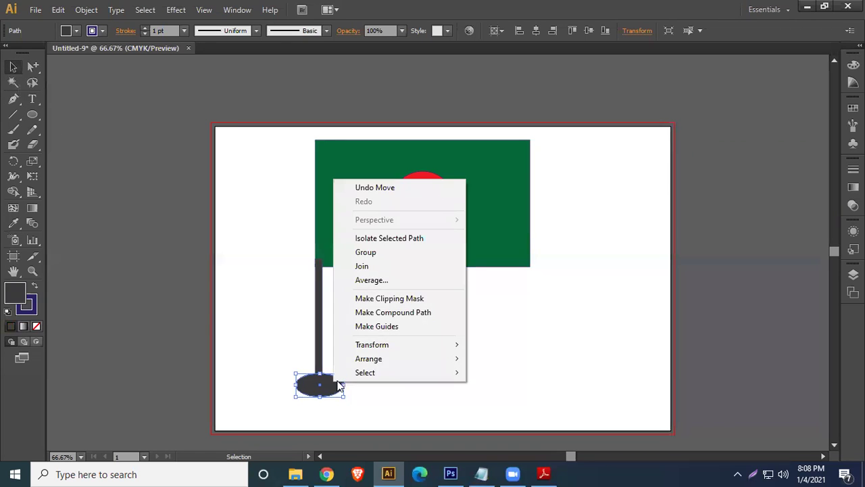
mouse_move(388, 363)
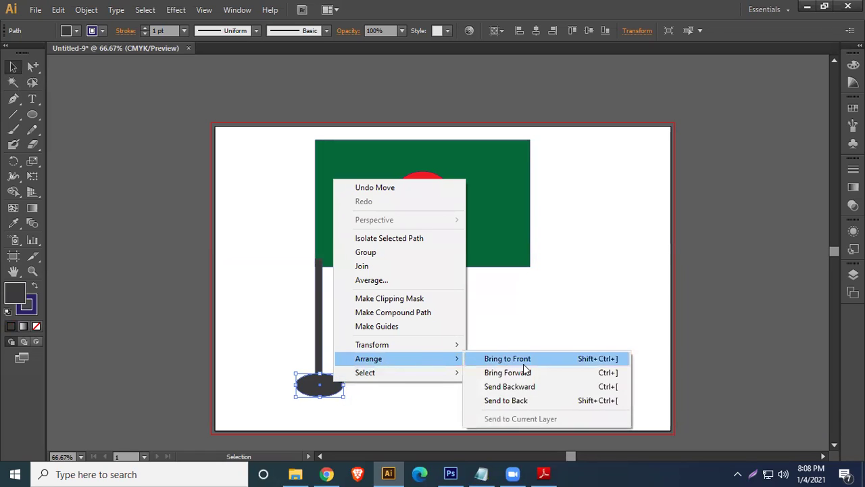
click(519, 400)
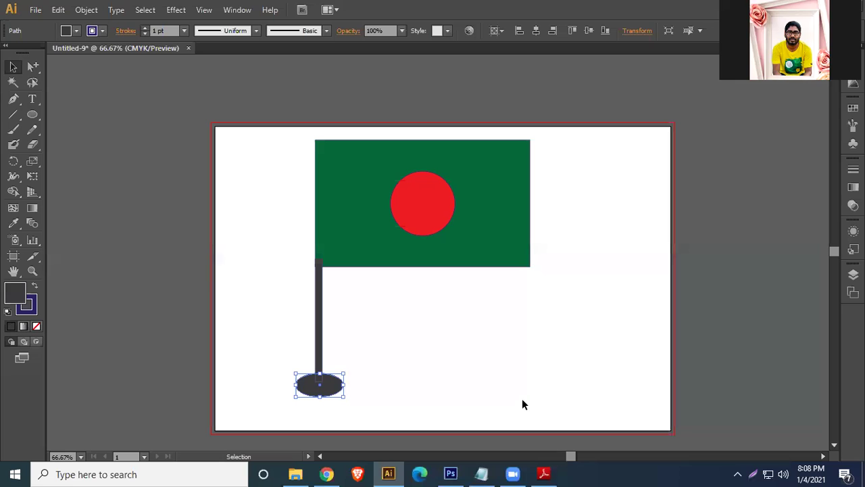
click(76, 31)
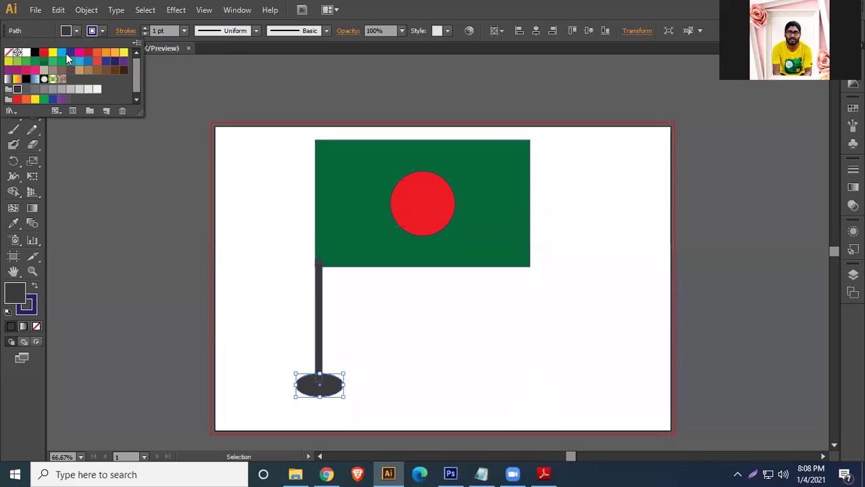
click(36, 52)
click(432, 334)
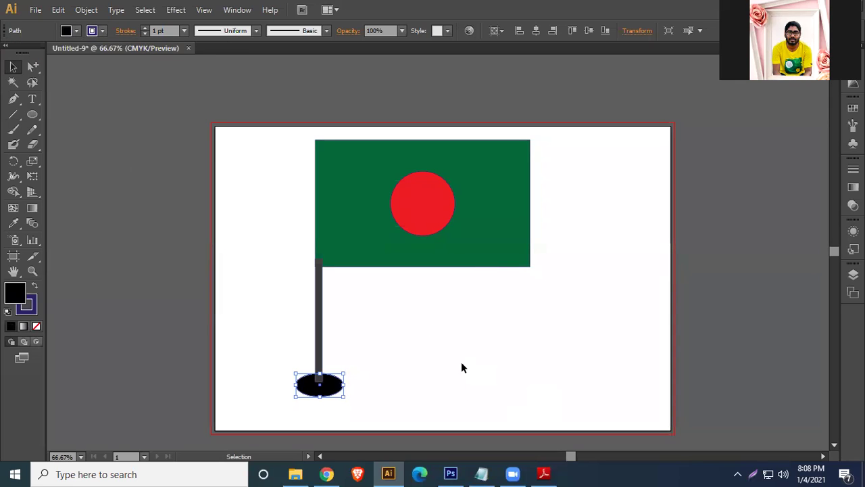
click(513, 390)
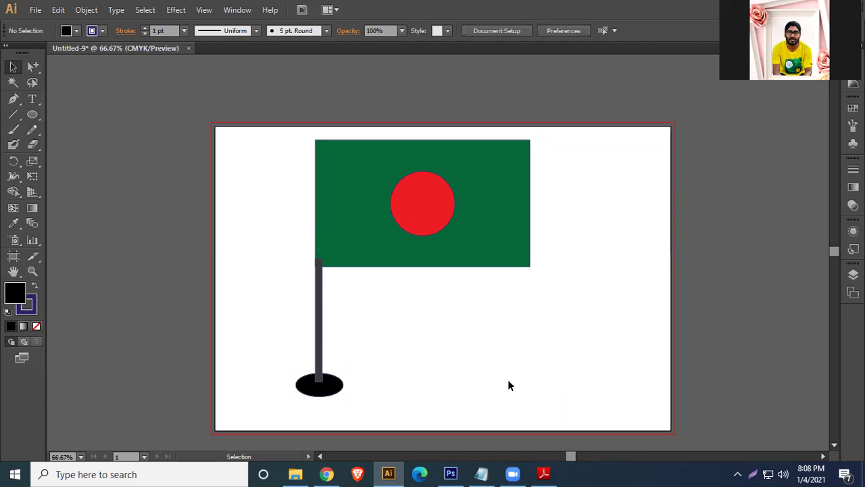
Send the dark grey pole to the back so it lies behind the green rectangle
click(321, 292)
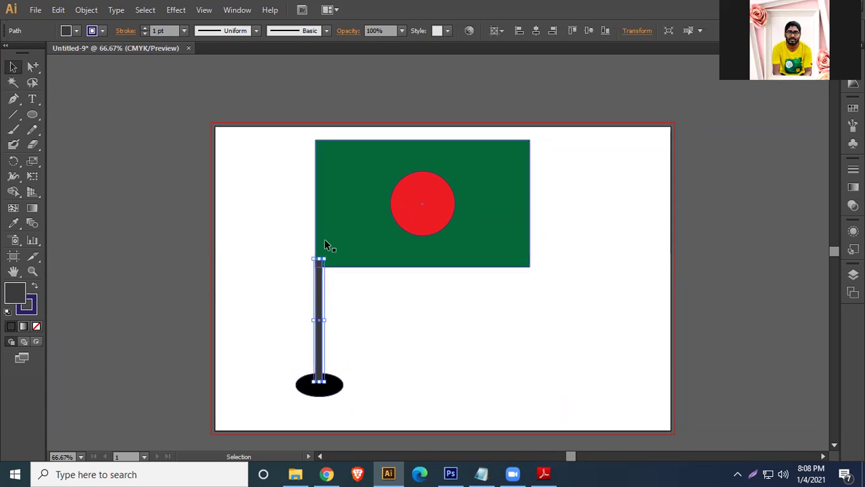
right_click(321, 285)
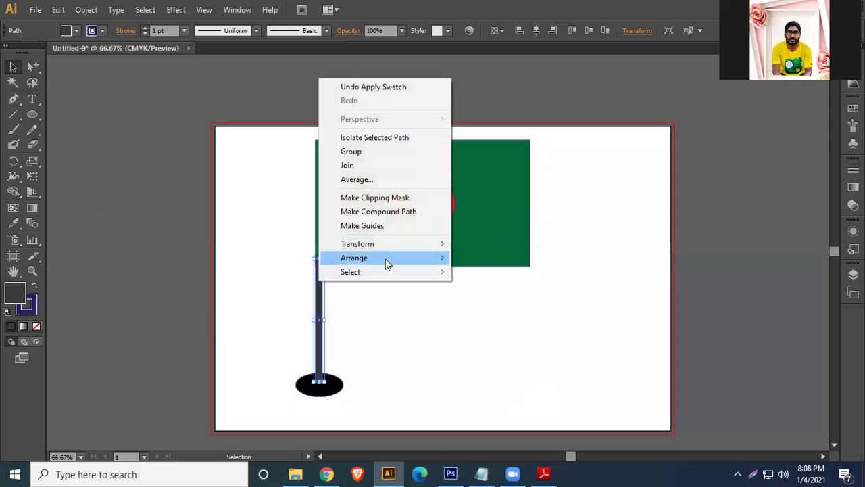
mouse_move(387, 259)
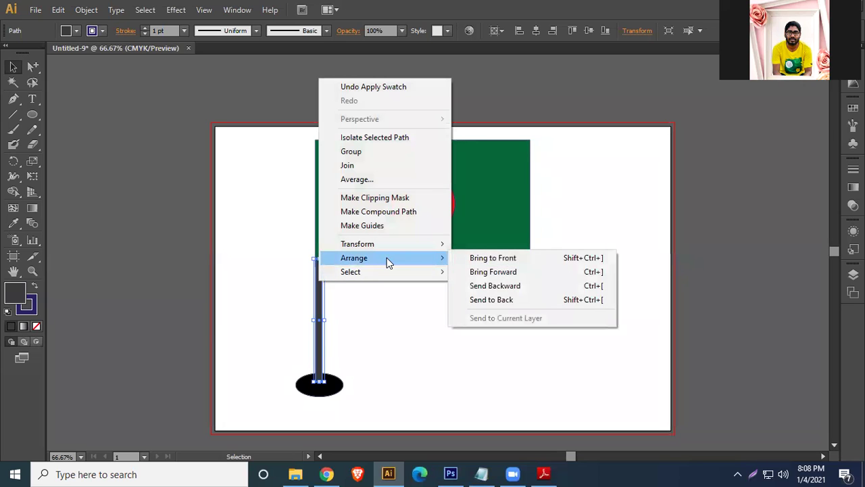
click(504, 300)
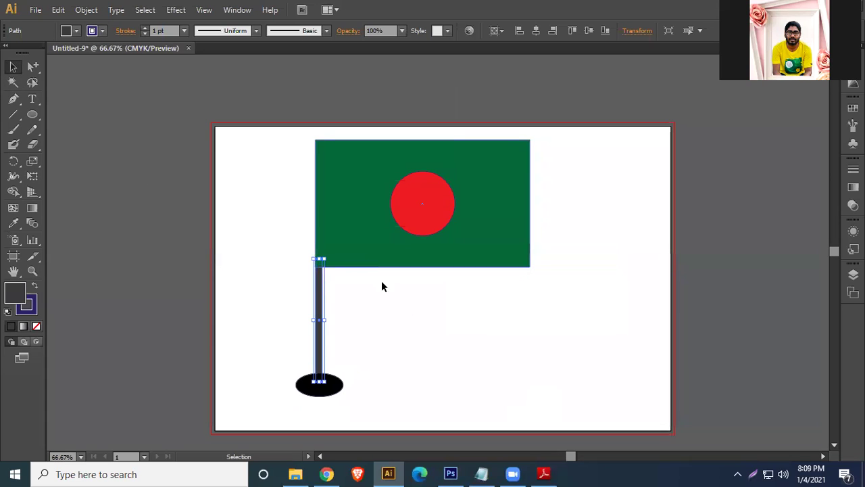
click(499, 313)
Group the flag, circle, pole and base, and move the group slightly to the right on the artboard
drag(269, 165, 536, 383)
key(ctrl+alt)
key(ctrl+g)
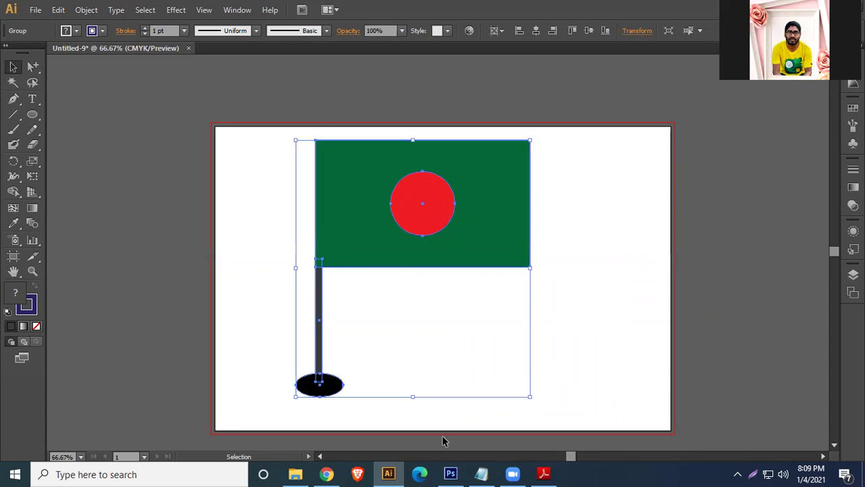
drag(530, 203, 516, 148)
click(516, 149)
drag(332, 309, 566, 347)
drag(637, 186, 469, 200)
click(663, 179)
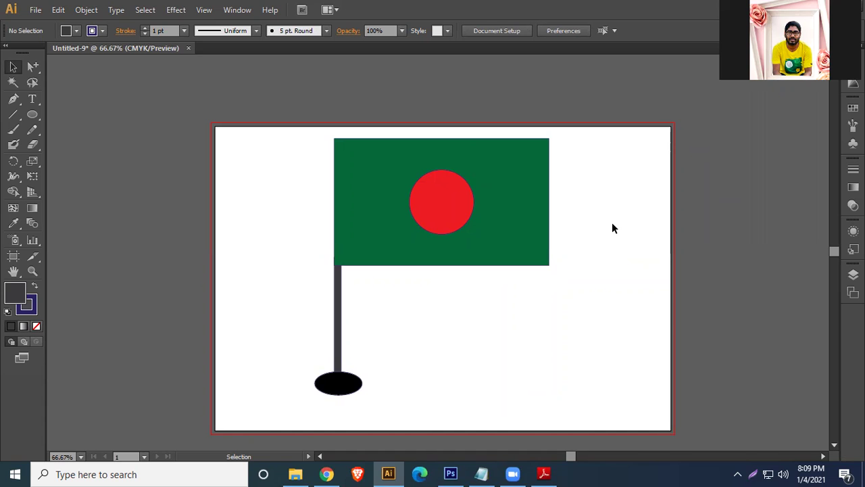
Save the document to the Desktop as Untitled-9.ai in Illustrator CS6 format with the default options
click(38, 12)
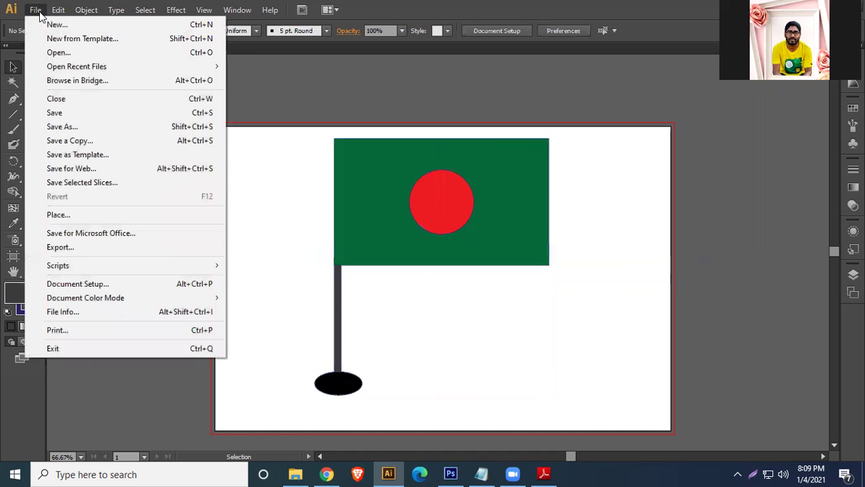
click(81, 114)
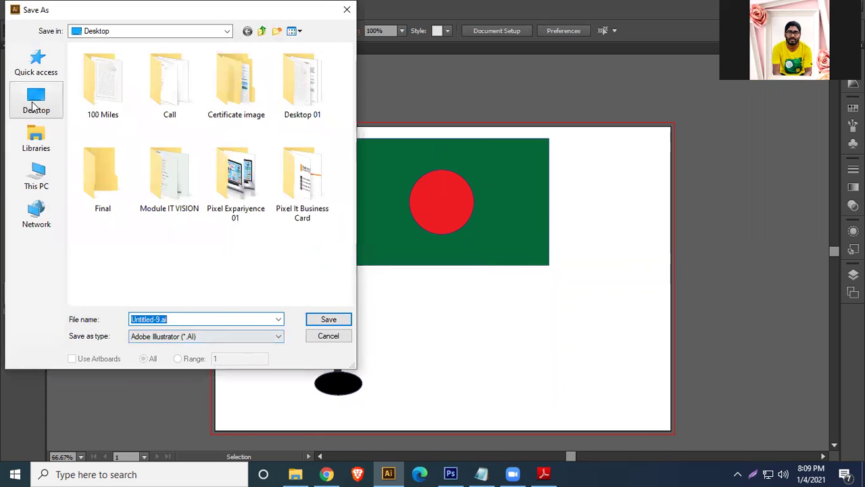
click(34, 102)
click(328, 319)
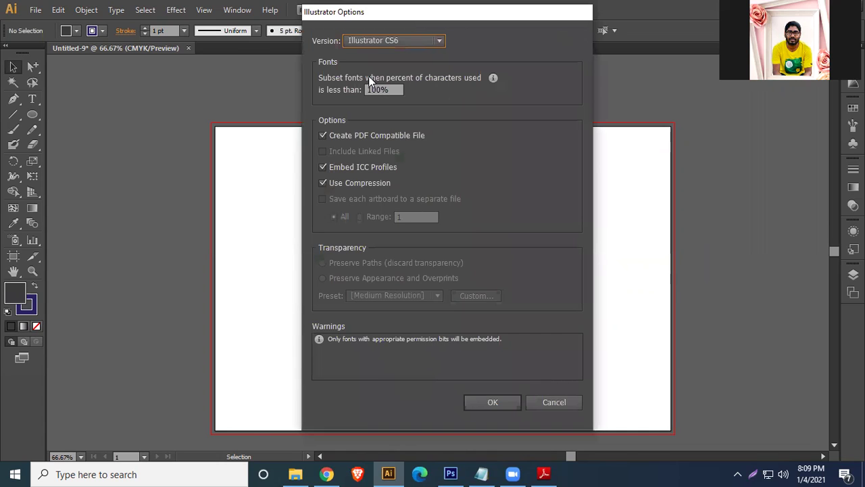
click(498, 404)
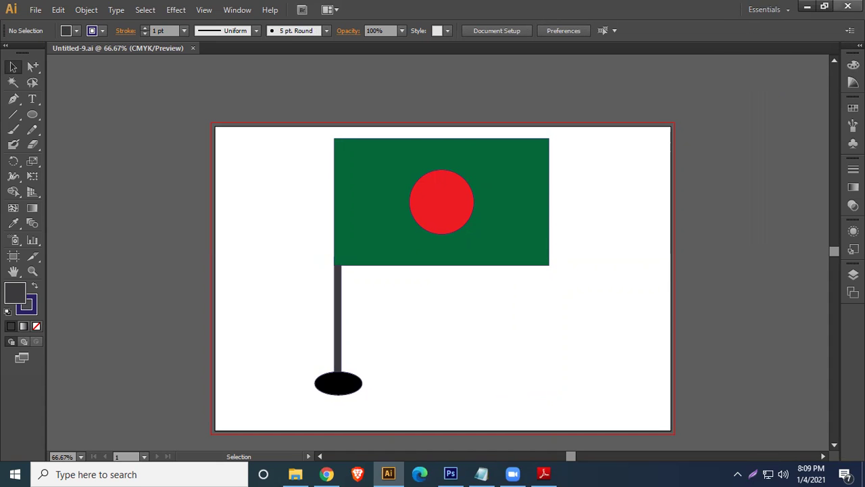
Switch to the Windows desktop, open the saved Untitled-9.ai file from there and maximize its Illustrator window
click(808, 7)
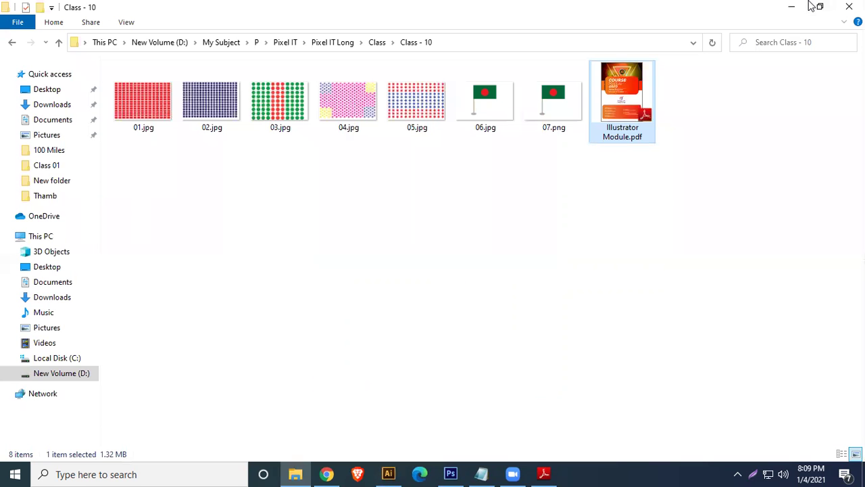
click(791, 7)
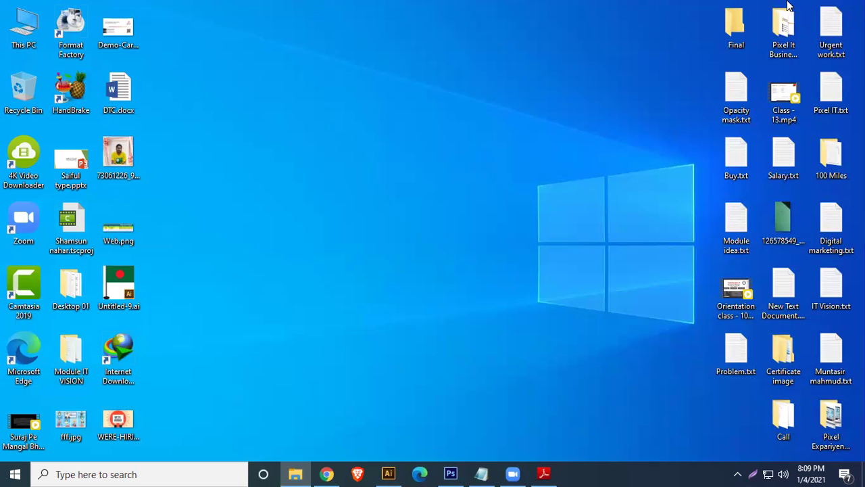
double_click(117, 291)
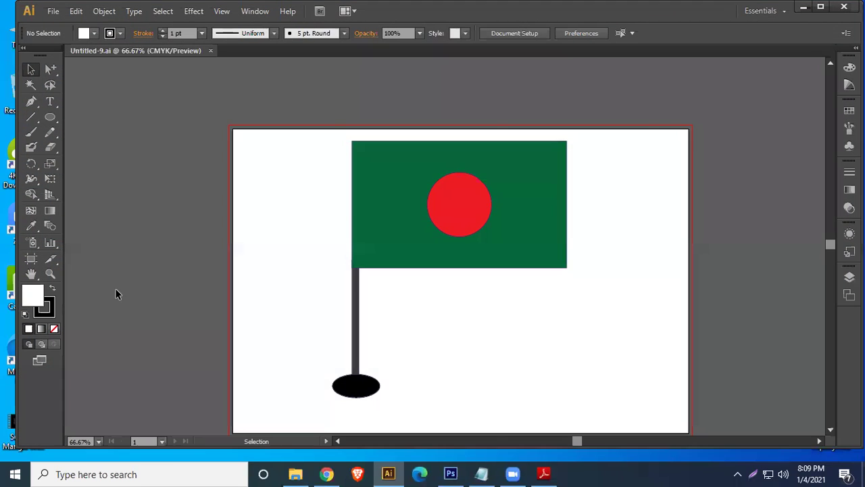
click(820, 7)
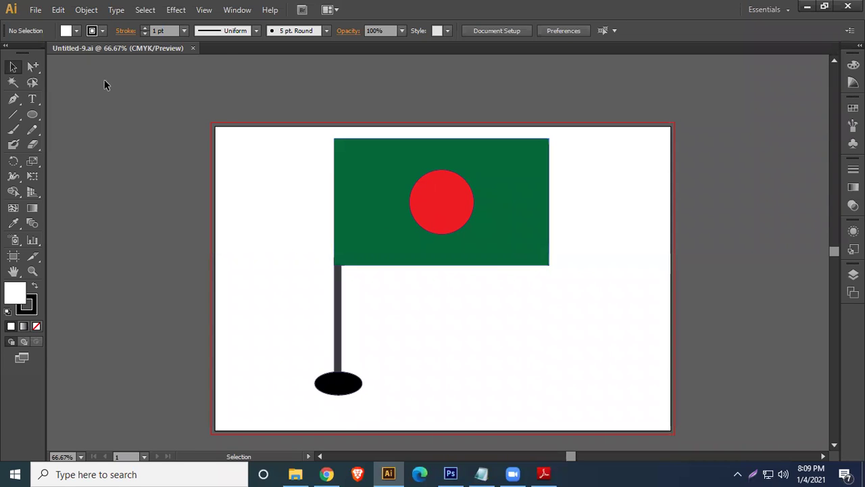
Set up a Save for Web export of the flag artwork as JPEG with Maximum quality
click(35, 10)
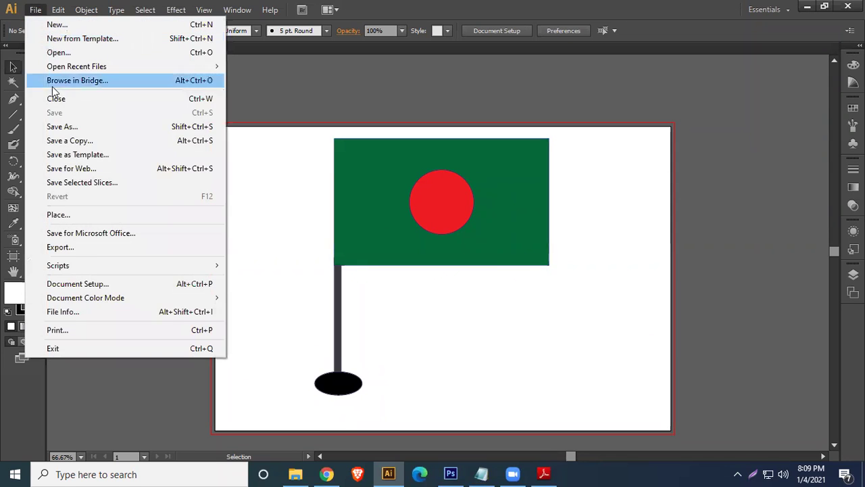
click(109, 170)
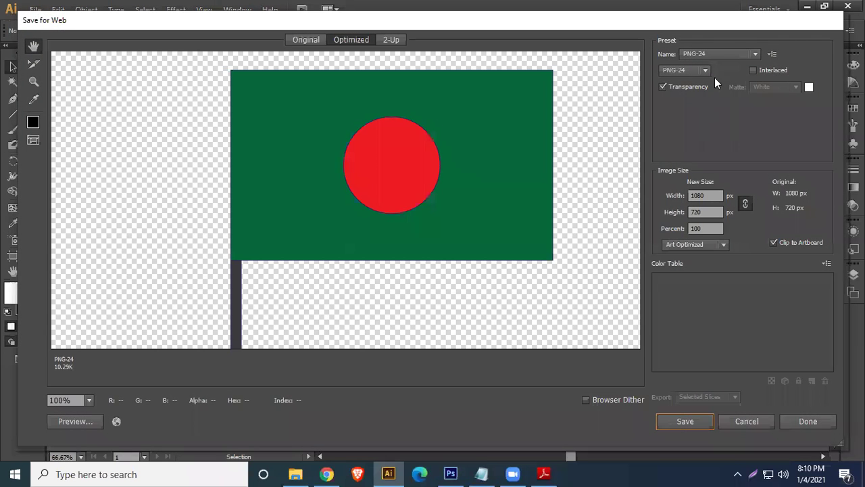
click(705, 71)
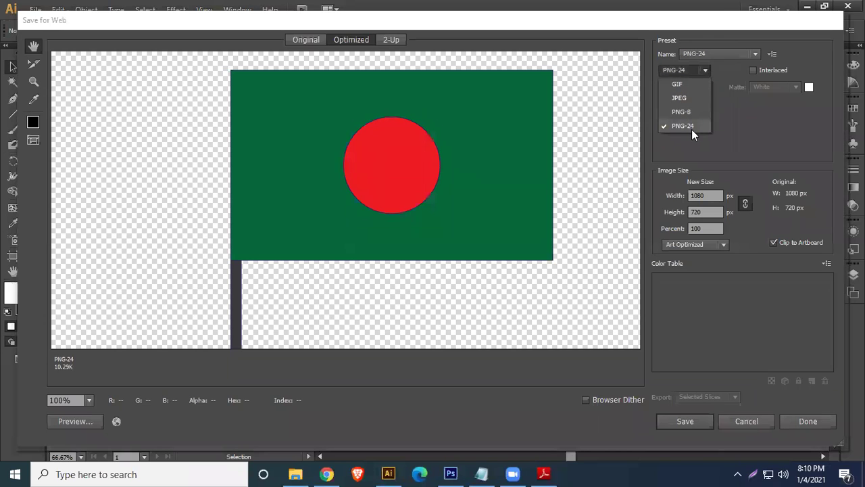
click(698, 97)
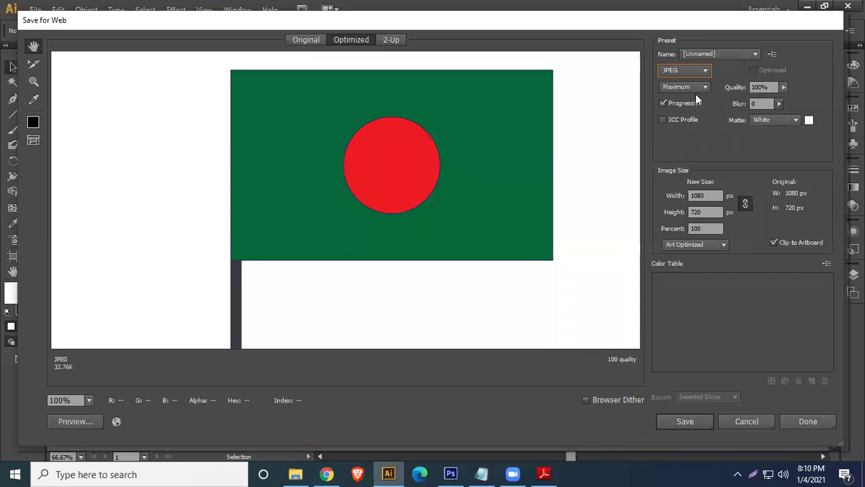
click(701, 88)
click(689, 158)
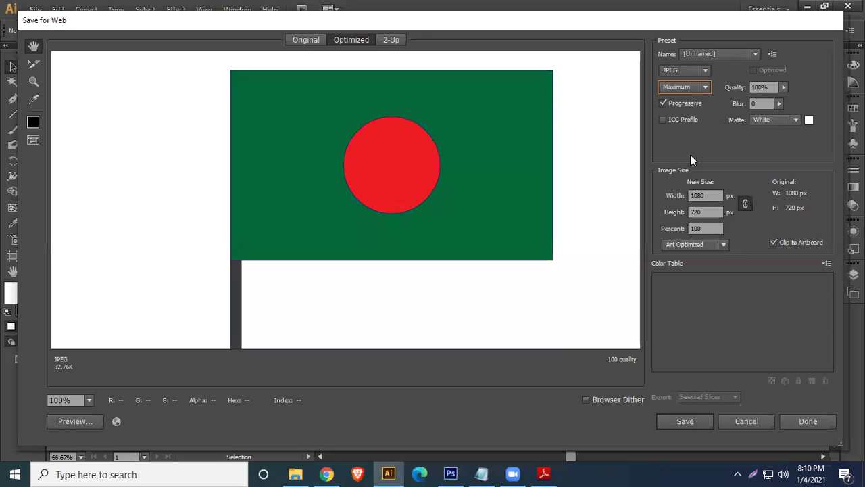
Save the optimized JPEG to the Desktop under the file name flag
click(698, 420)
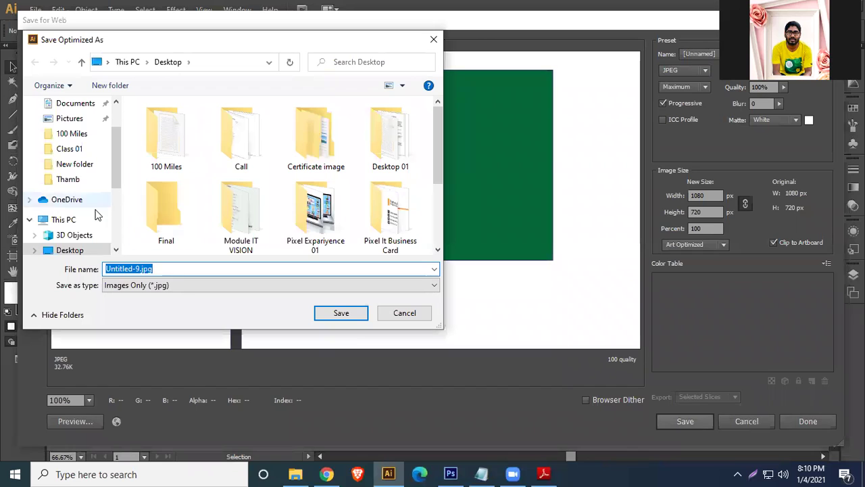
text(flag)
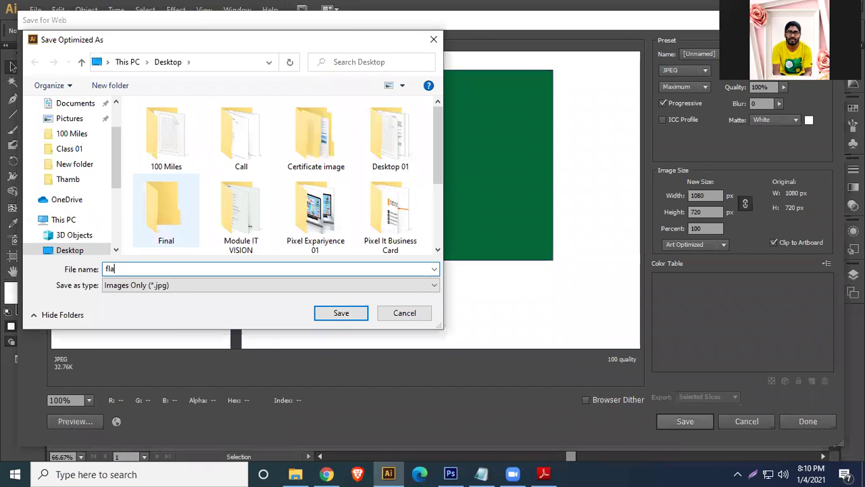
click(73, 119)
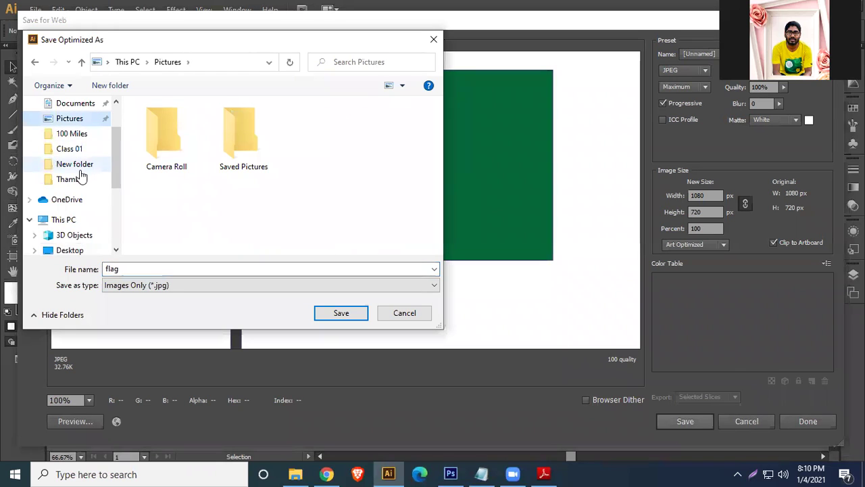
click(70, 254)
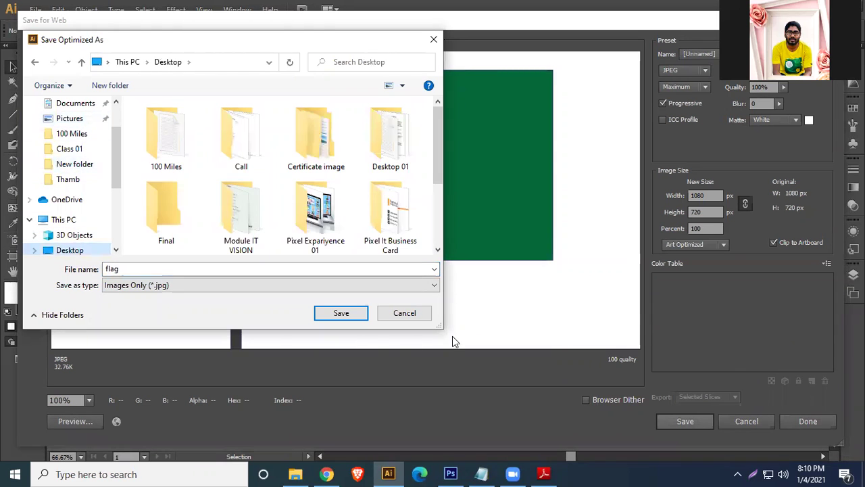
click(342, 313)
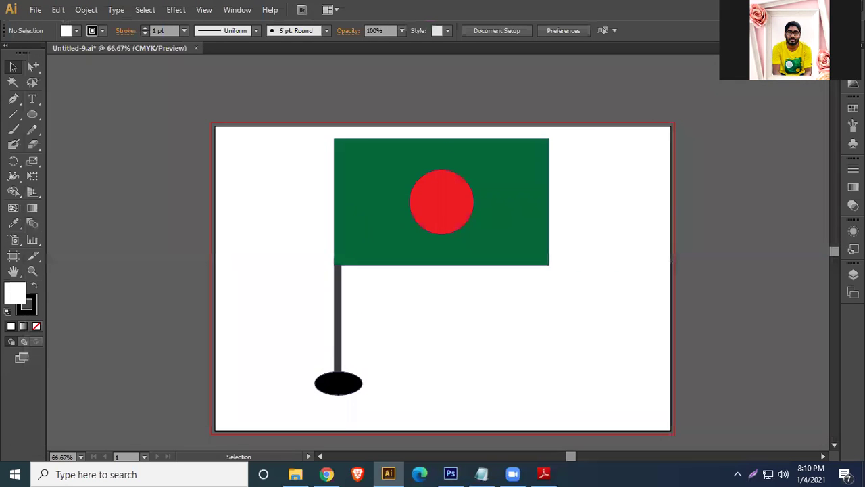
Switch to the Windows desktop, move flag.jpg to an empty area and open it in the photo viewer to check it
key(super+d)
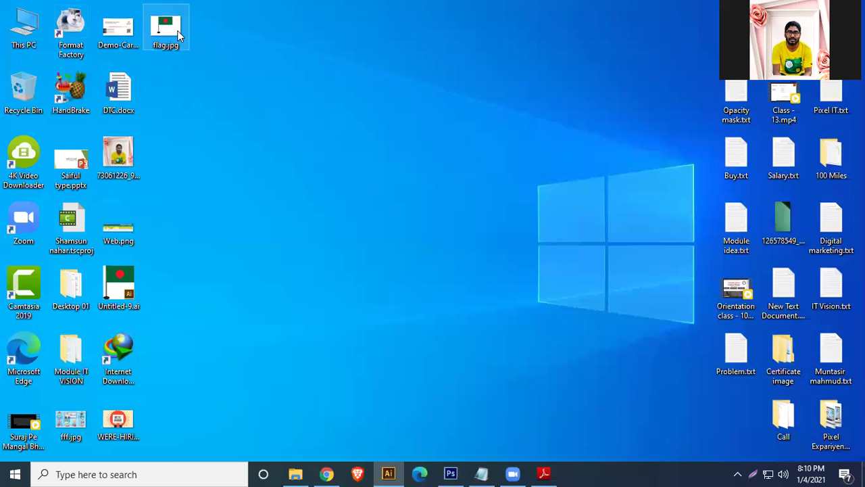
drag(166, 27, 545, 157)
double_click(541, 154)
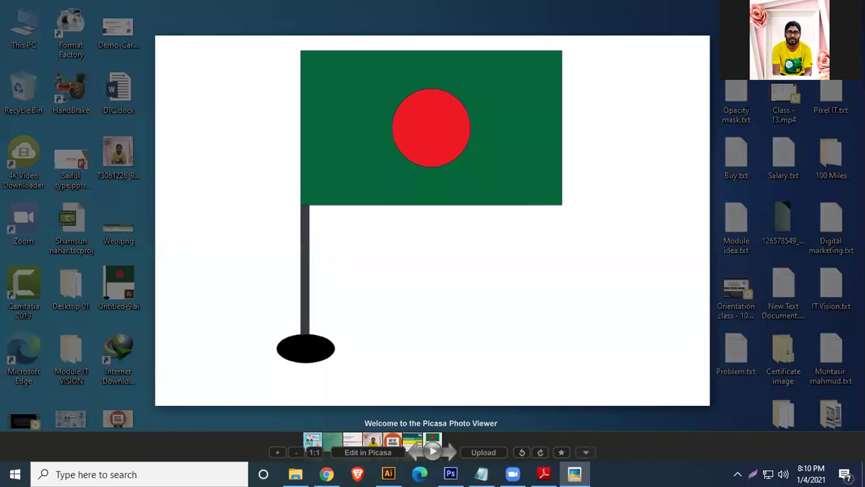
click(649, 32)
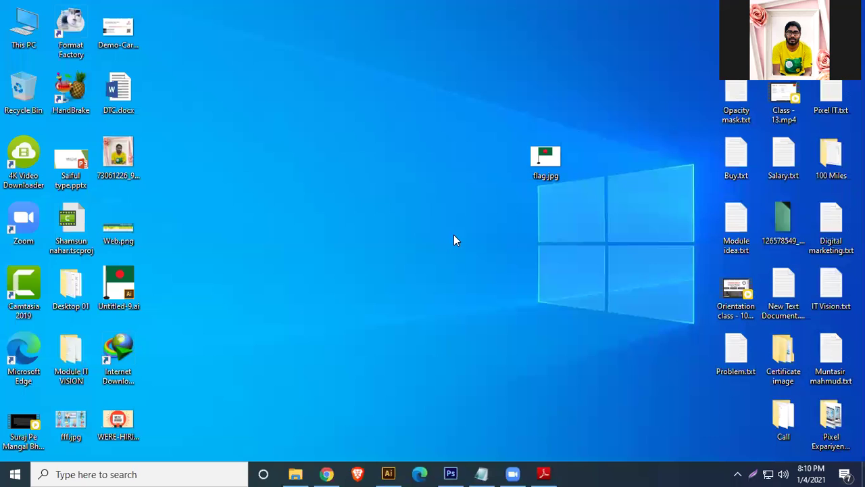
double_click(546, 160)
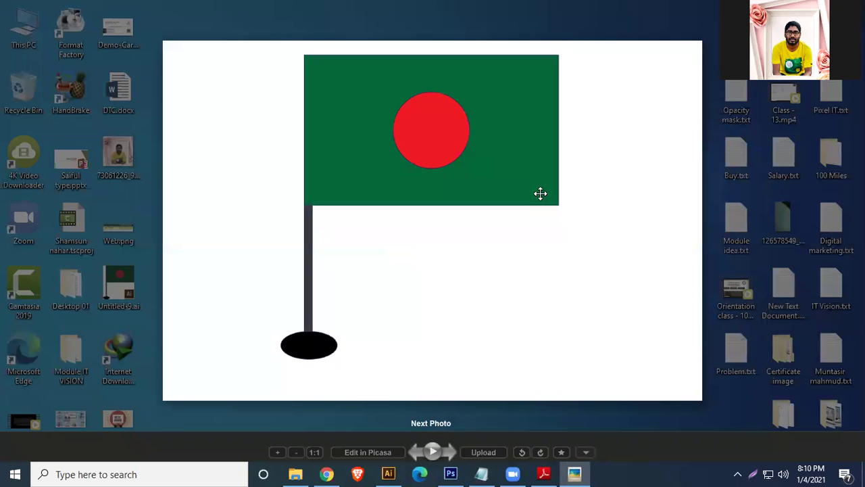
click(244, 407)
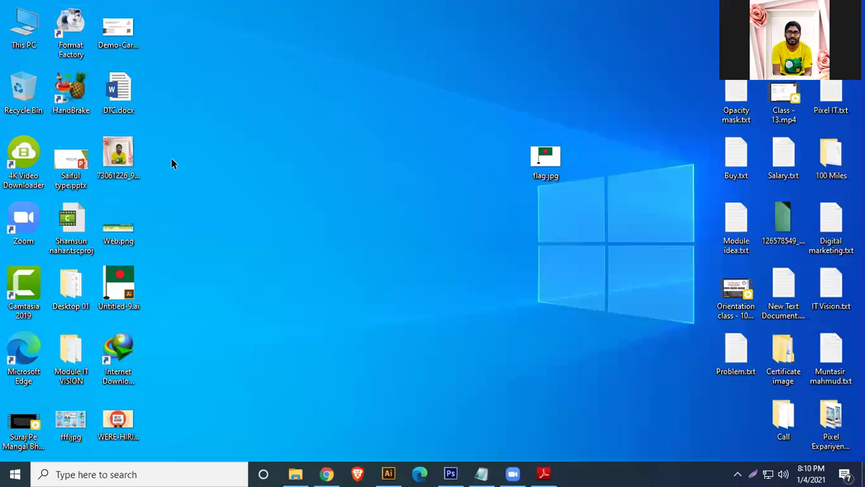
Return to Illustrator and set up a Save for Web export of the flag artwork as PNG-24 with transparency
key(alt+Tab)
click(35, 11)
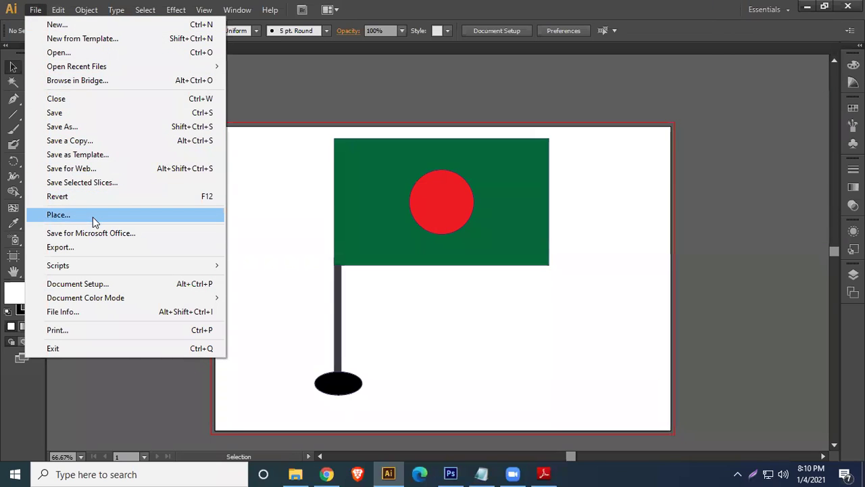
click(97, 170)
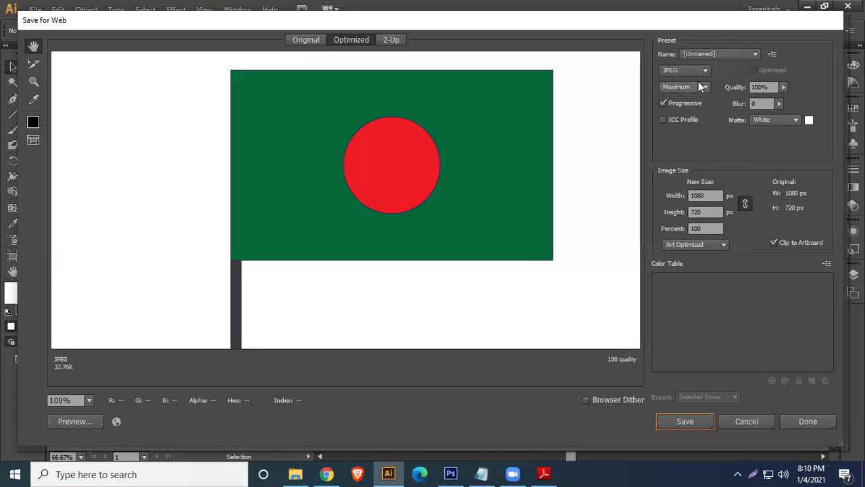
click(701, 87)
click(703, 70)
click(689, 126)
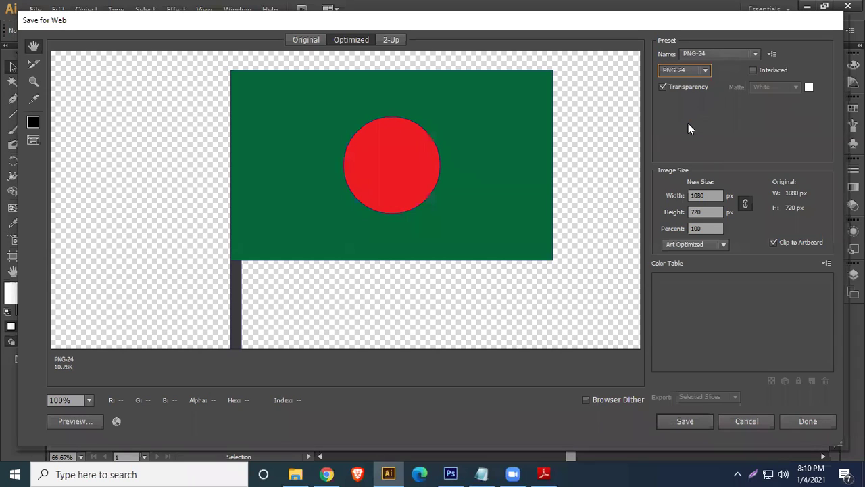
Save the optimized PNG to the Desktop under the file name "flag png"
click(687, 422)
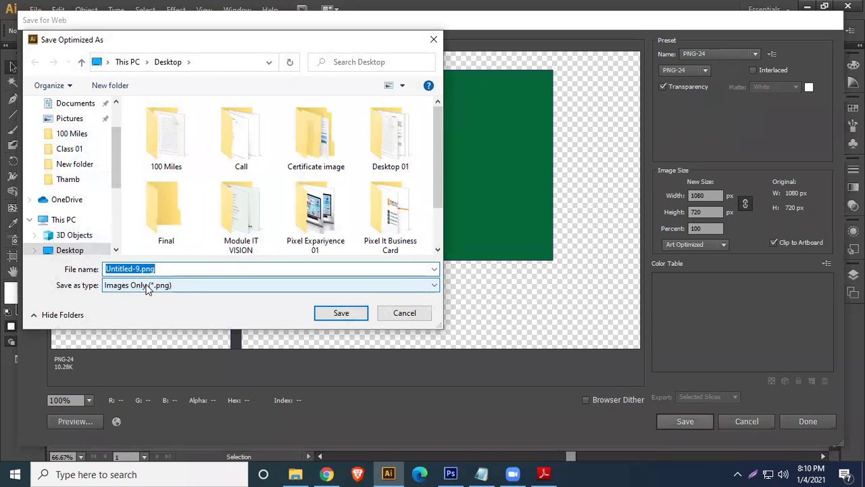
text(fl)
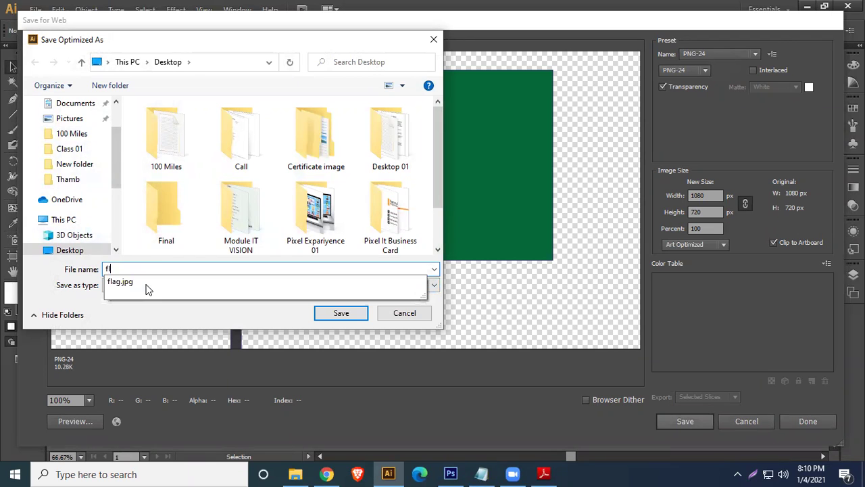
text(ag)
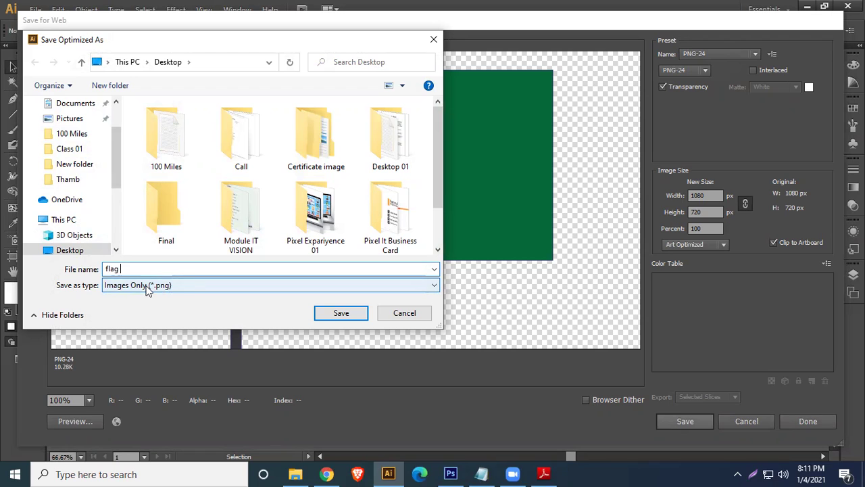
text( og)
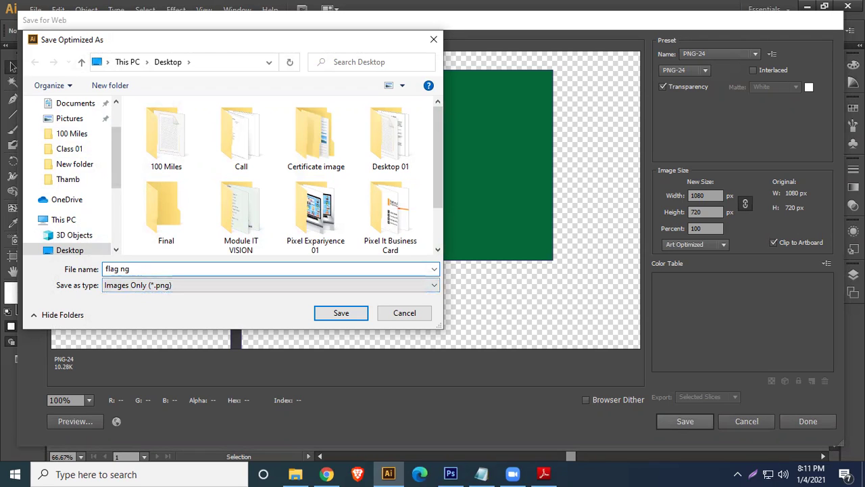
key(BackSpace)
key(BackSpace)
text(p)
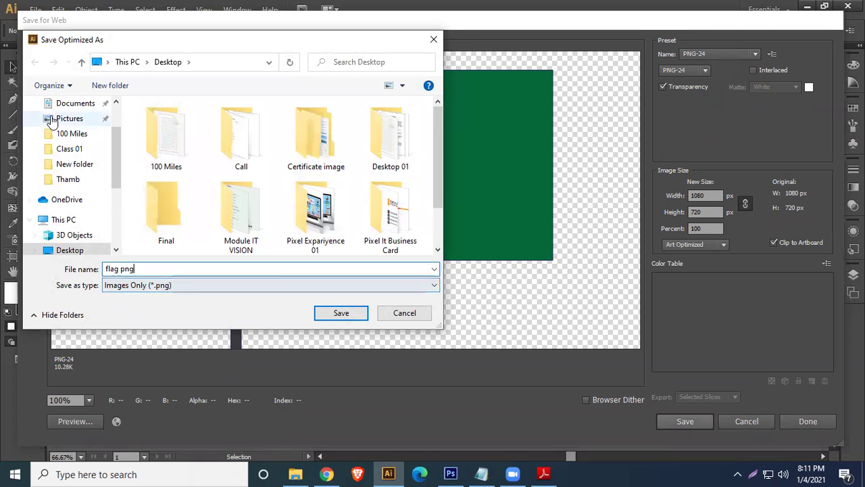
click(340, 314)
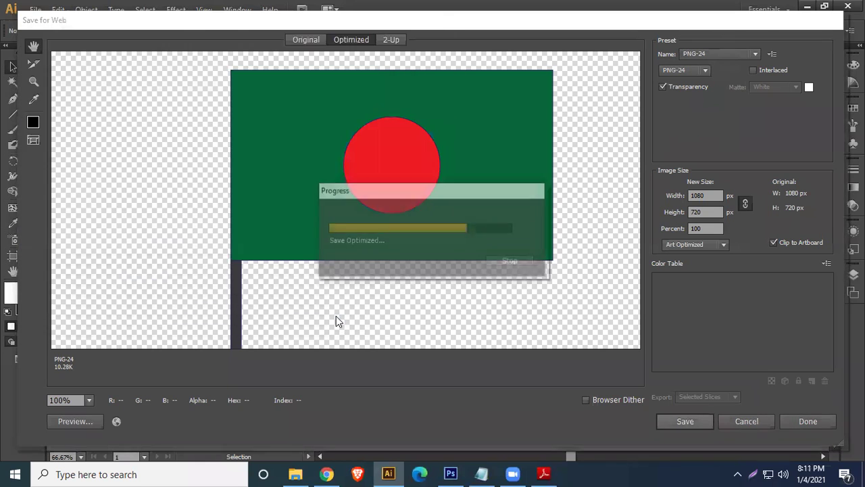
Switch to the Windows desktop, place flag-png.png beside flag.jpg and open it in the photo viewer to check its transparent background
click(807, 6)
drag(166, 31, 499, 164)
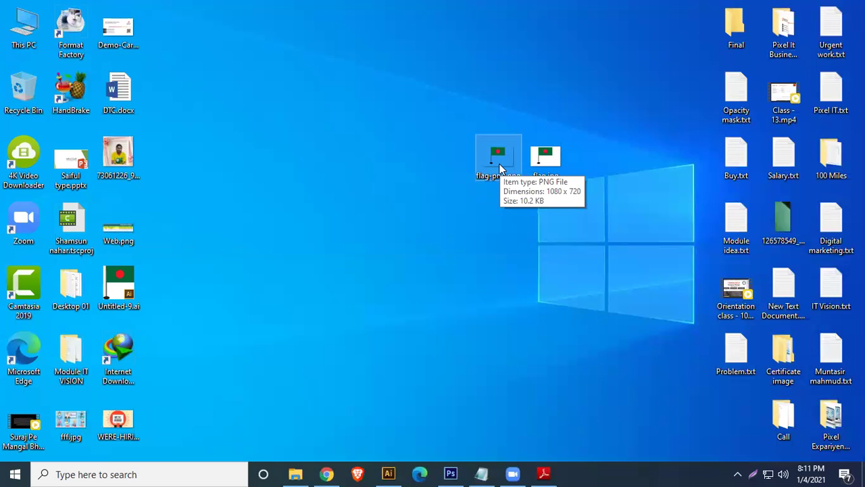
double_click(500, 165)
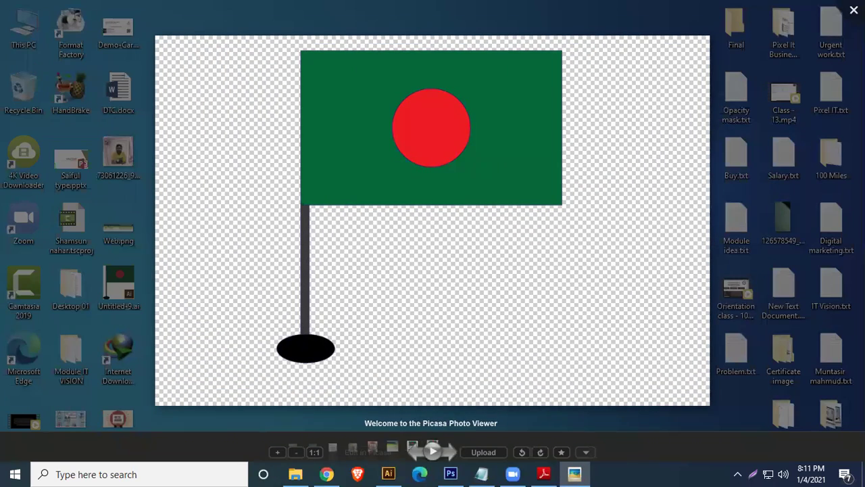
key(Escape)
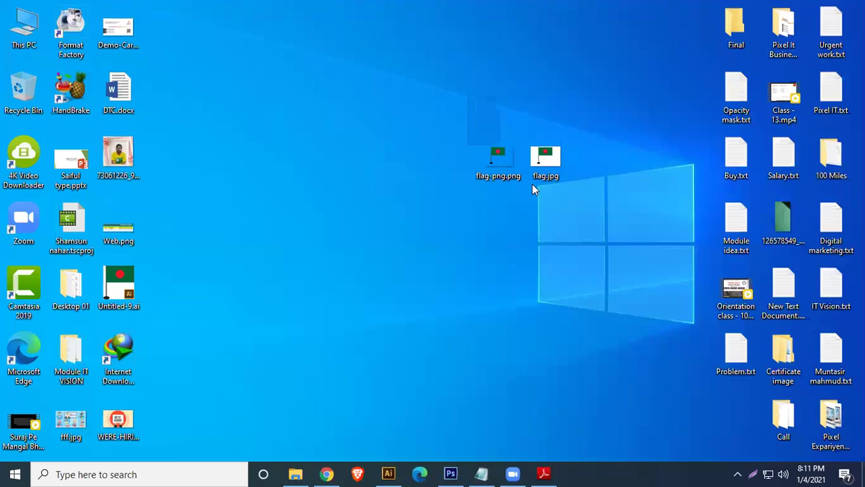
drag(532, 184, 468, 98)
Check the Class 01 list in Illustrator Module.pdf, then save the flag document to the Desktop as Untitled-9.eps in Illustrator CS6 EPS format
click(545, 473)
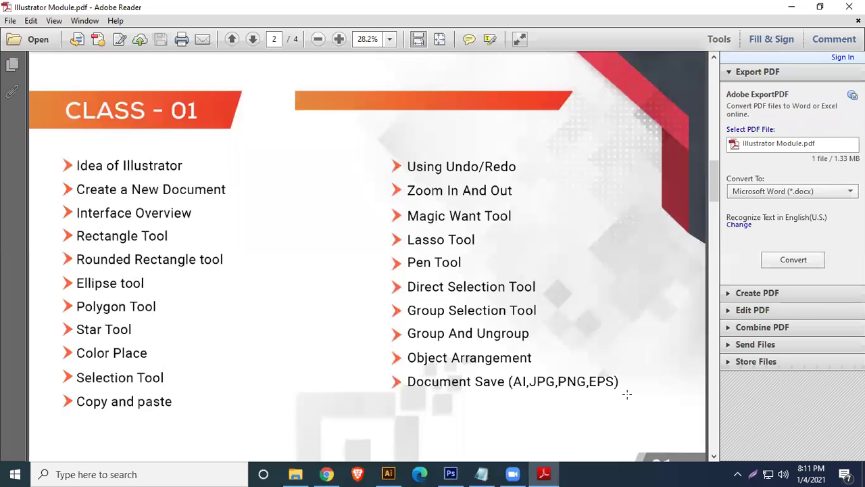
click(794, 8)
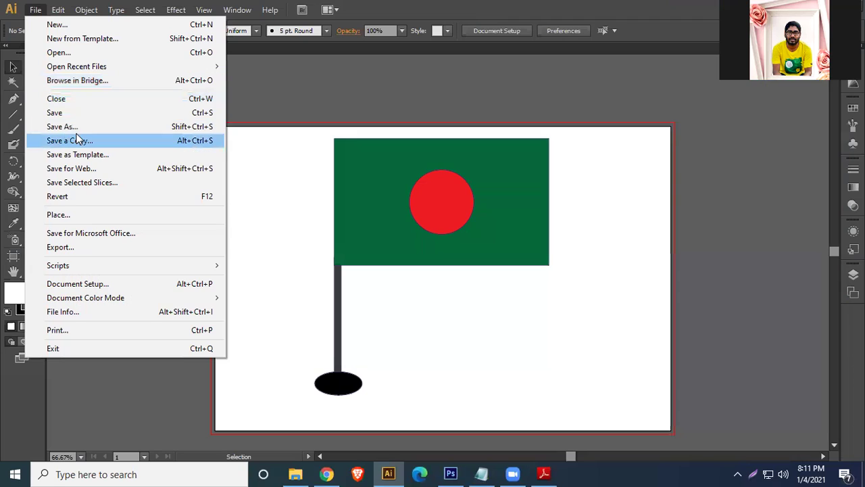
click(77, 127)
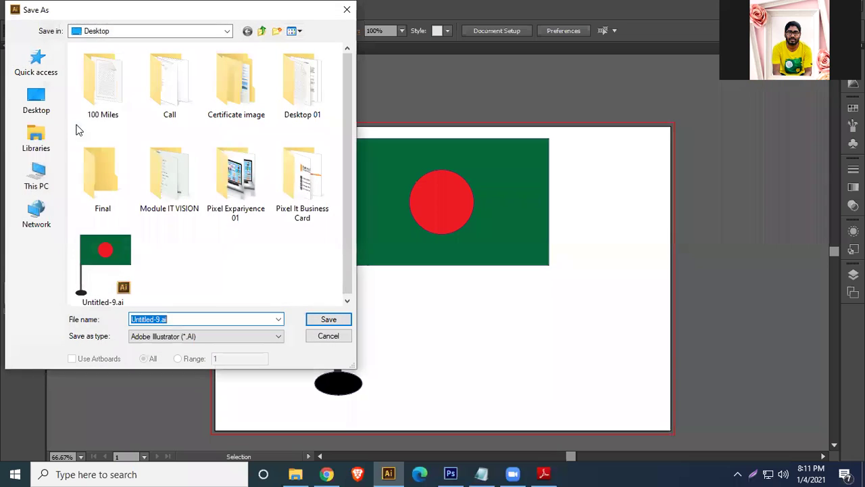
click(260, 339)
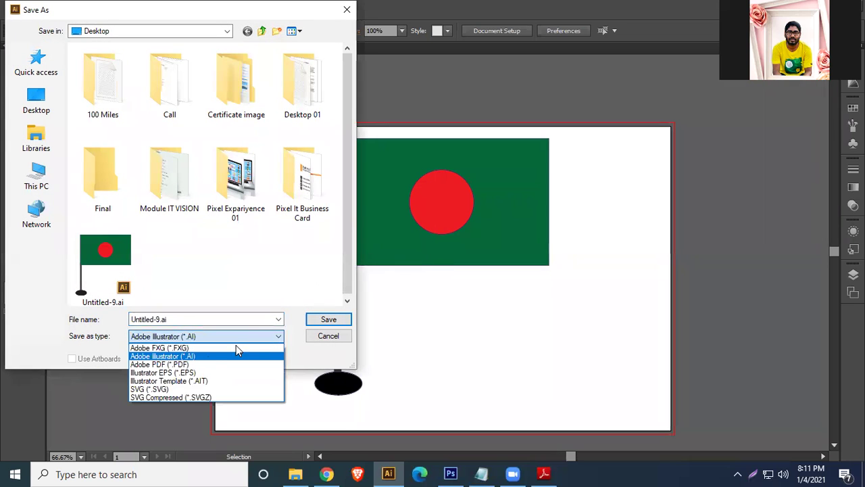
click(188, 374)
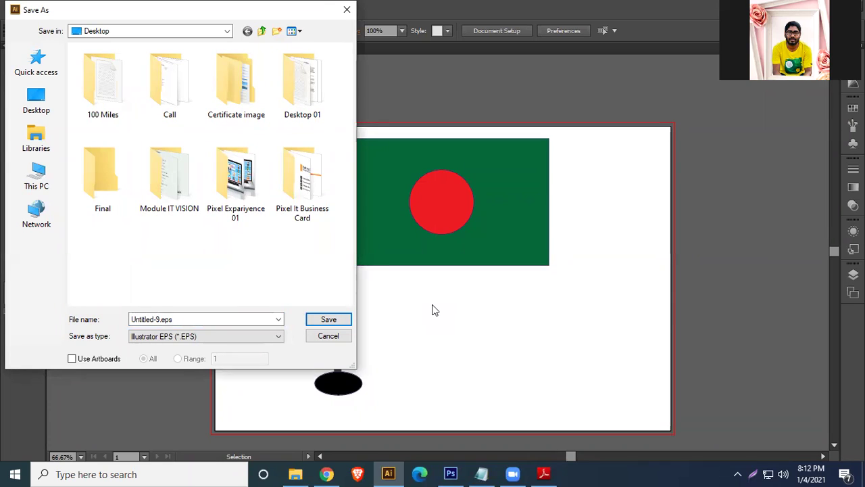
click(54, 112)
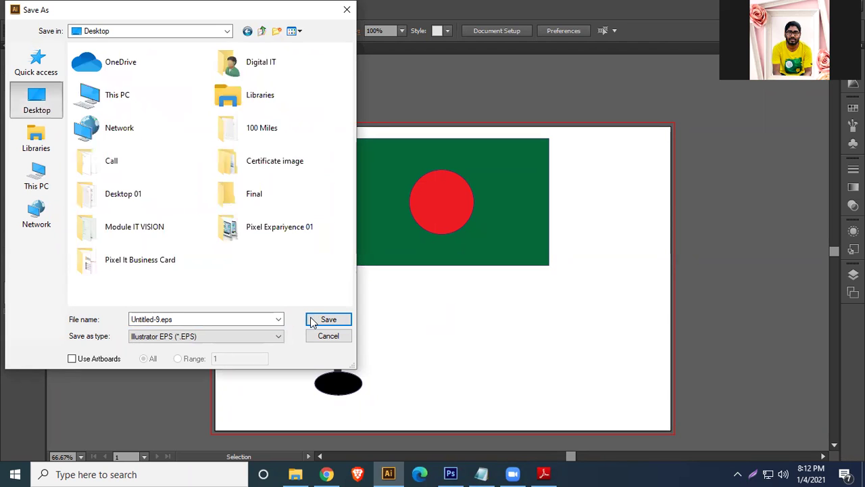
click(315, 320)
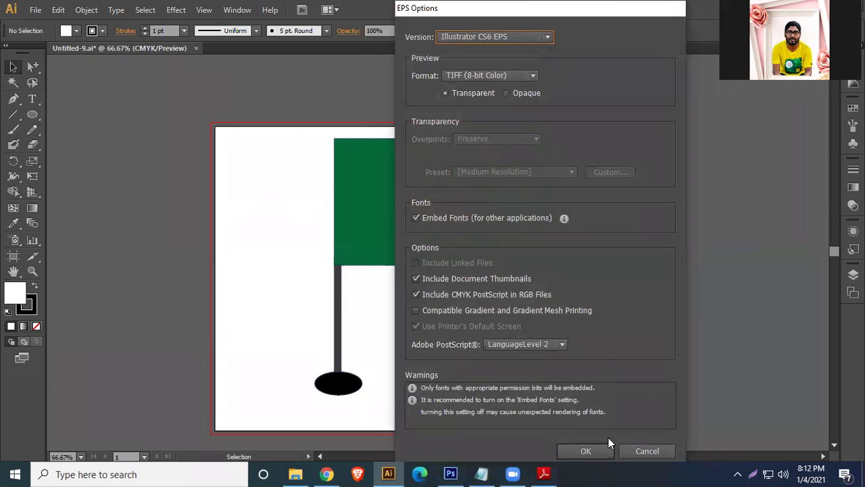
click(586, 450)
Switch to the Windows desktop, refresh it and select the saved Untitled-9.eps file
click(803, 8)
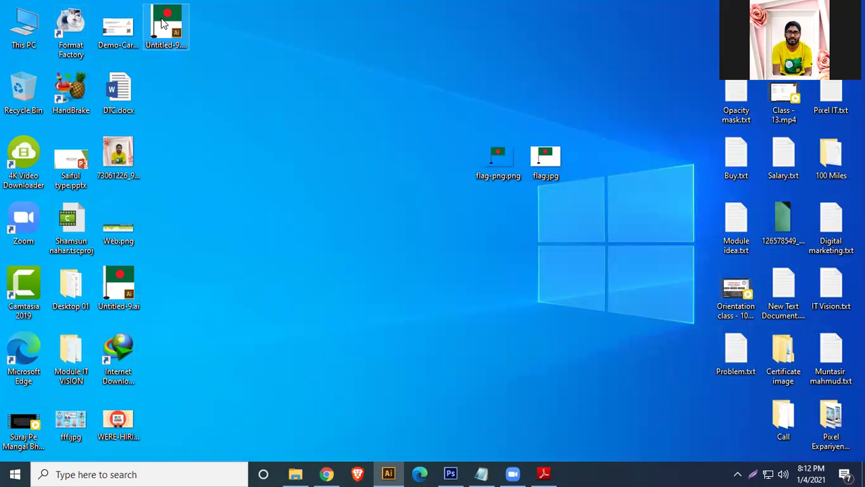
mouse_move(182, 37)
mouse_down()
mouse_move(632, 117)
mouse_move(543, 110)
mouse_move(248, 129)
mouse_move(174, 38)
mouse_up()
right_click(417, 38)
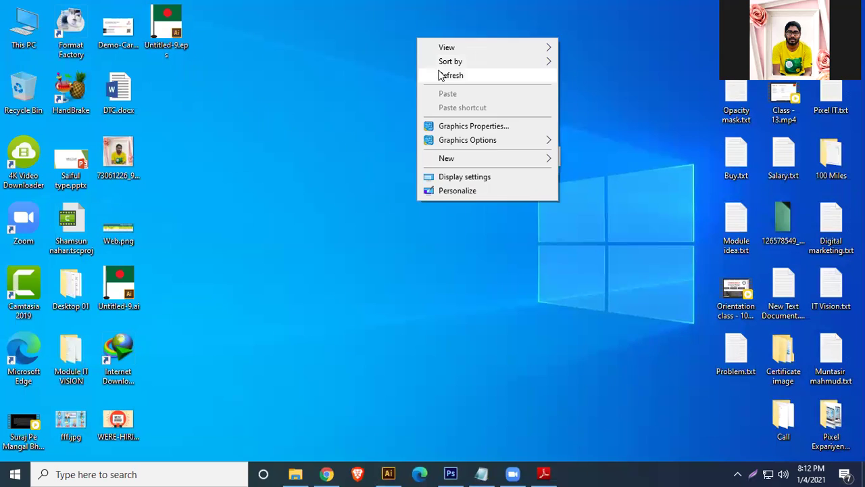
click(438, 75)
click(179, 27)
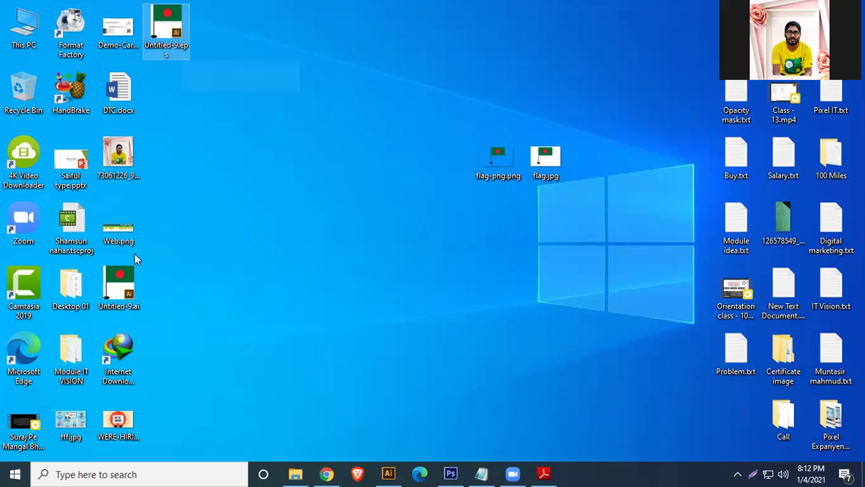
Line up Untitled-9.ai, flag-png.png and flag.jpg in the desktop's first row next to Untitled-9.eps
click(117, 292)
drag(117, 292, 262, 50)
drag(498, 160, 317, 33)
drag(529, 154, 388, 27)
right_click(454, 171)
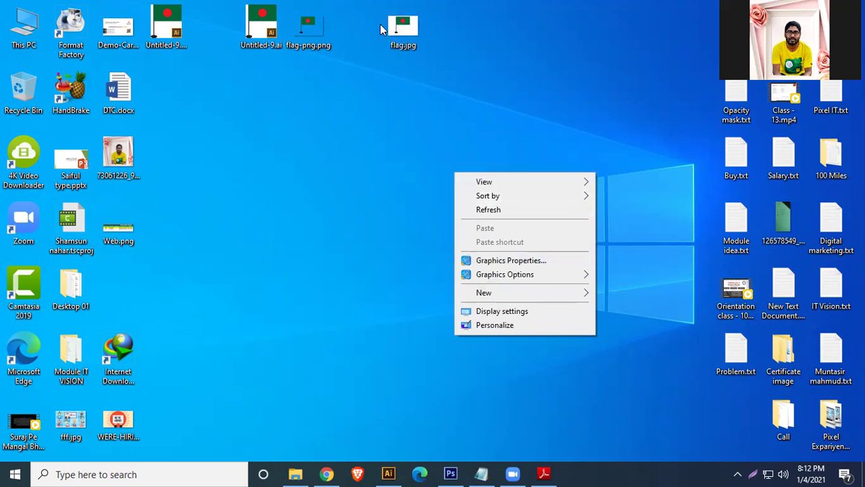
click(286, 25)
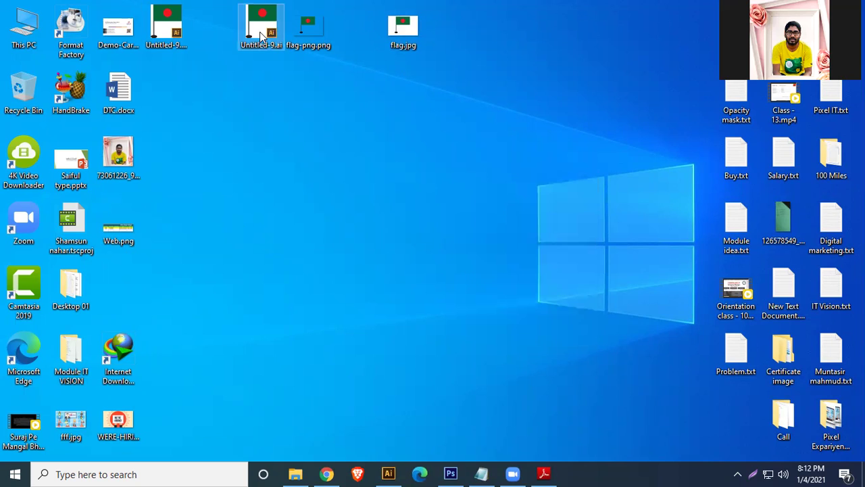
click(171, 28)
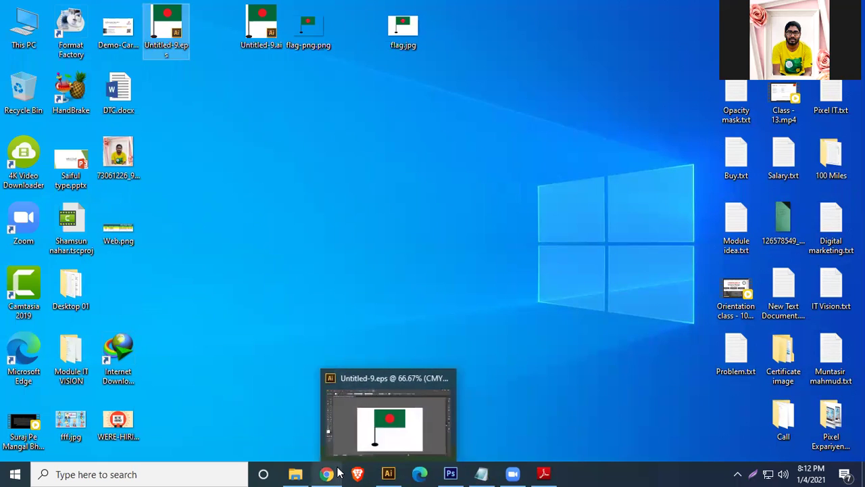
Review the Class 01 topic list in Illustrator Module.pdf in Adobe Reader and return to the Windows desktop
click(556, 471)
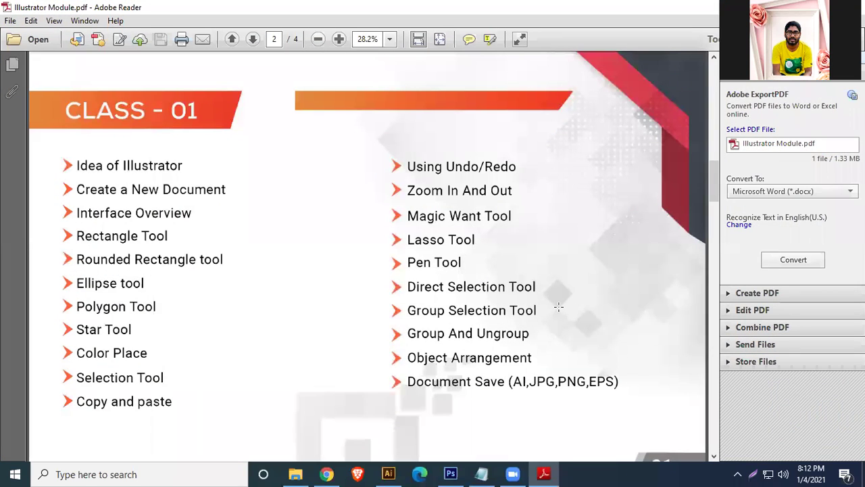
scroll(559, 307, down, 2)
scroll(558, 305, up, 3)
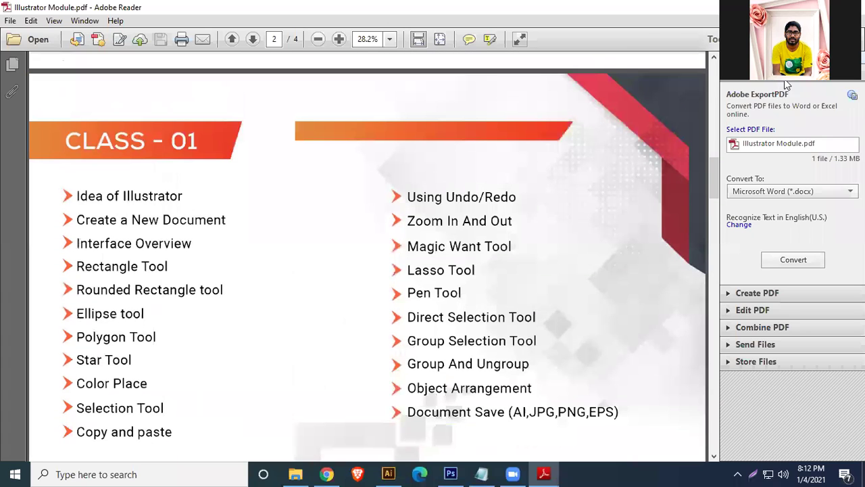
key(super+d)
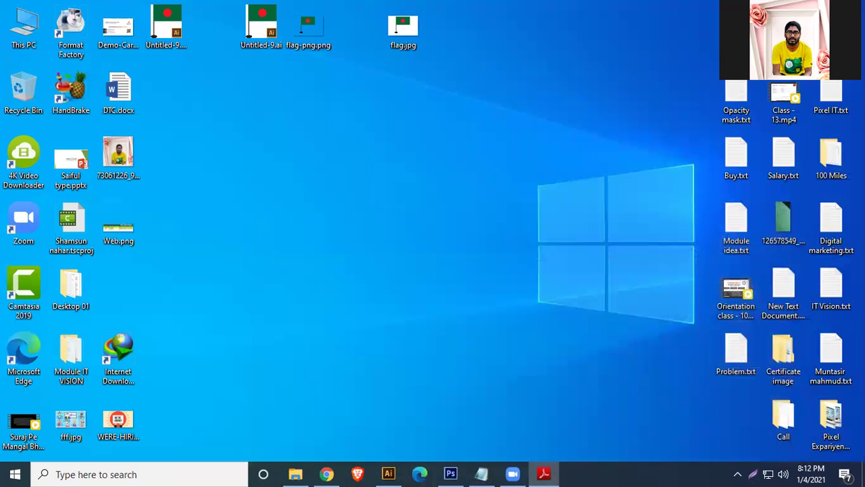